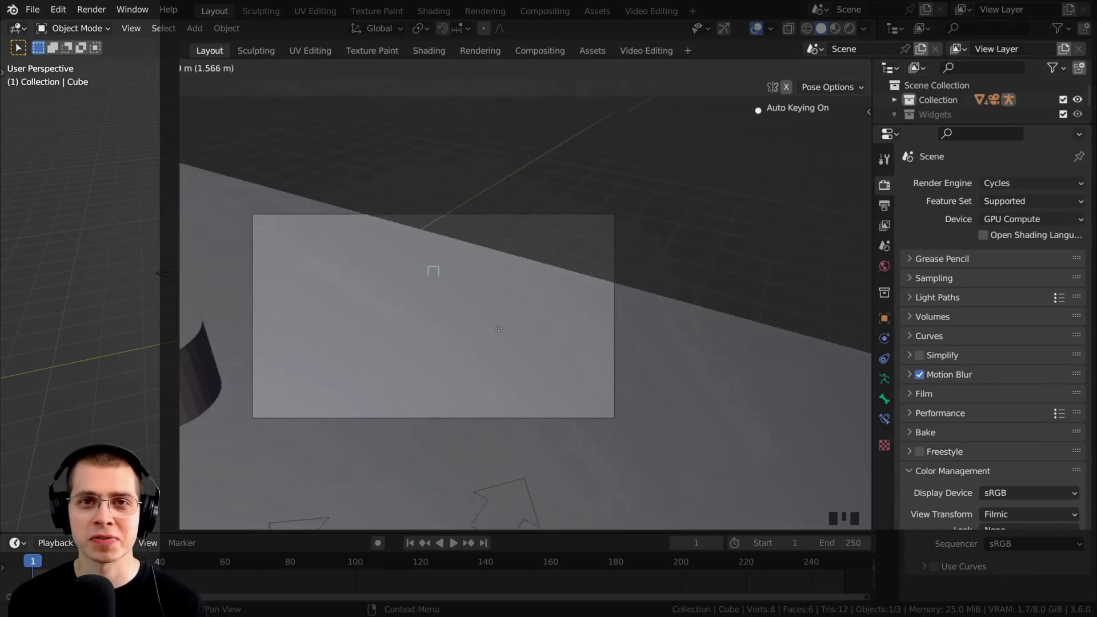
pyautogui.hotkey('shift', 'z')
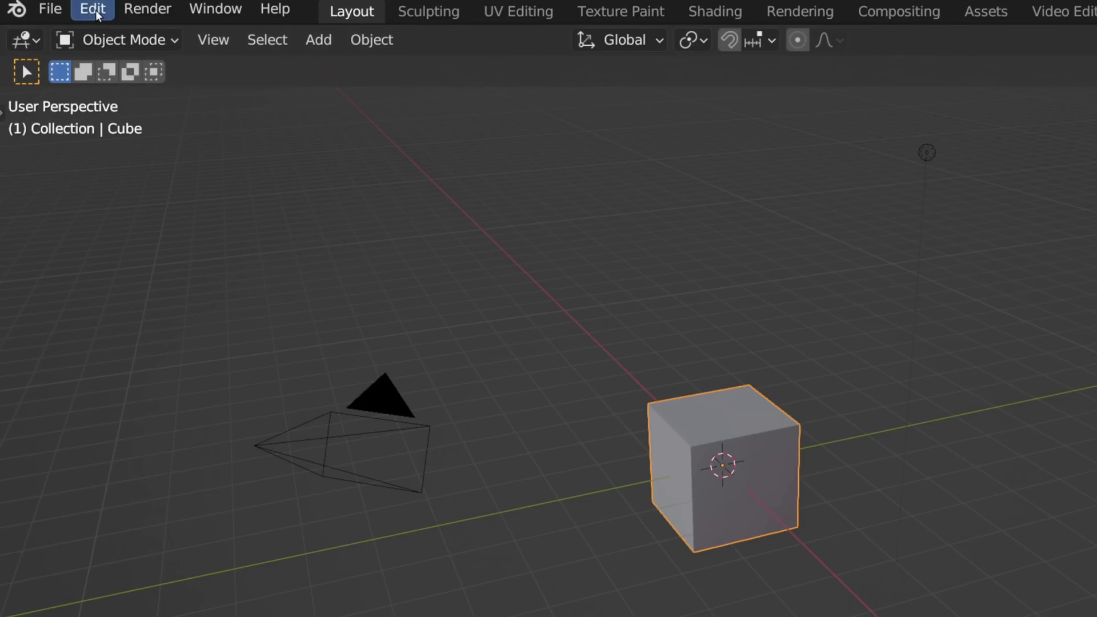
# - Open the preferences, search the add-ons for "node" and show the details of Node Wrangler
pyautogui.click(59, 9)
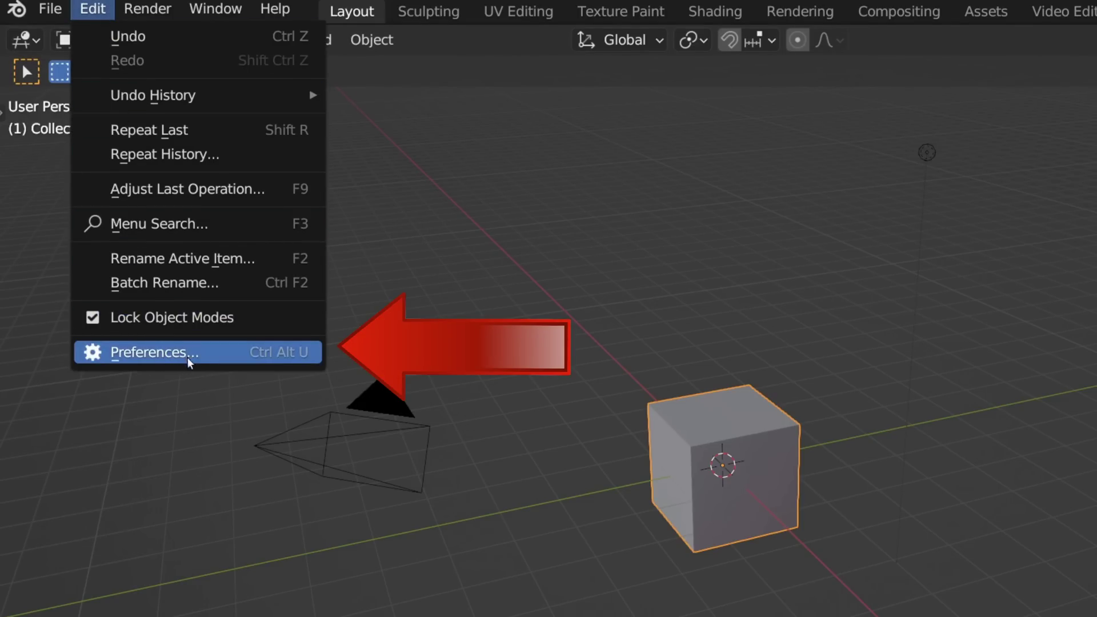
pyautogui.click(208, 360)
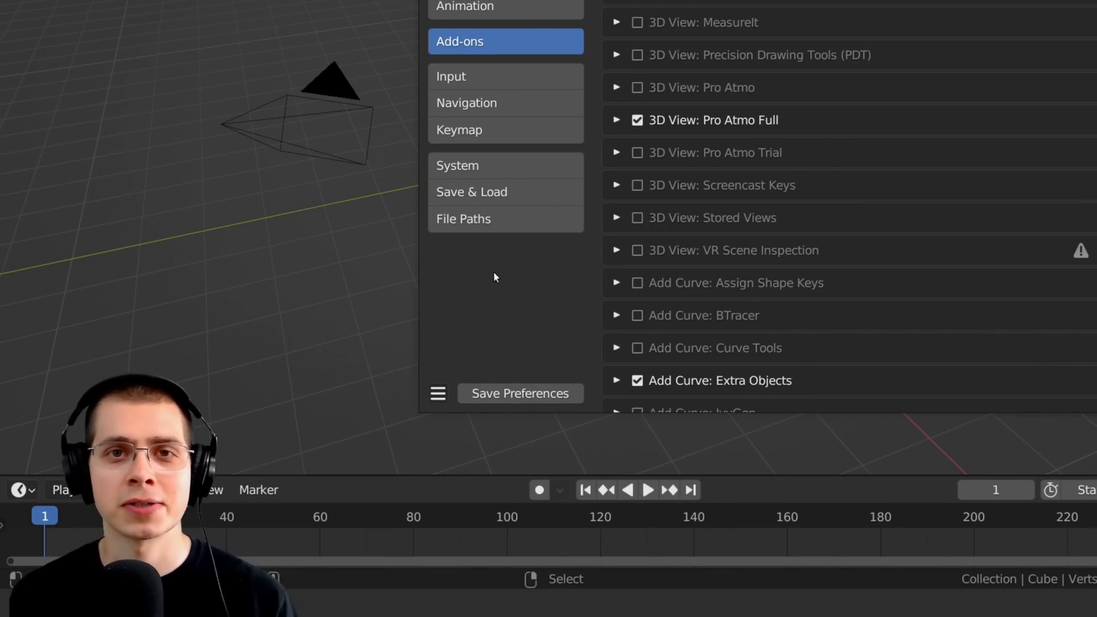
pyautogui.click(736, 104)
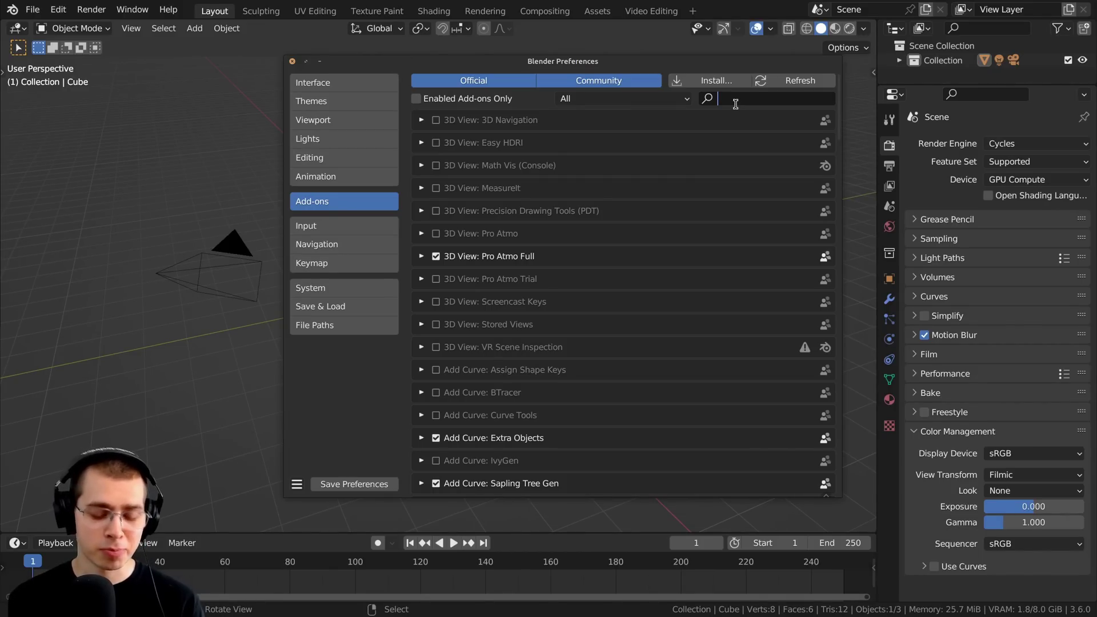
pyautogui.write('node')
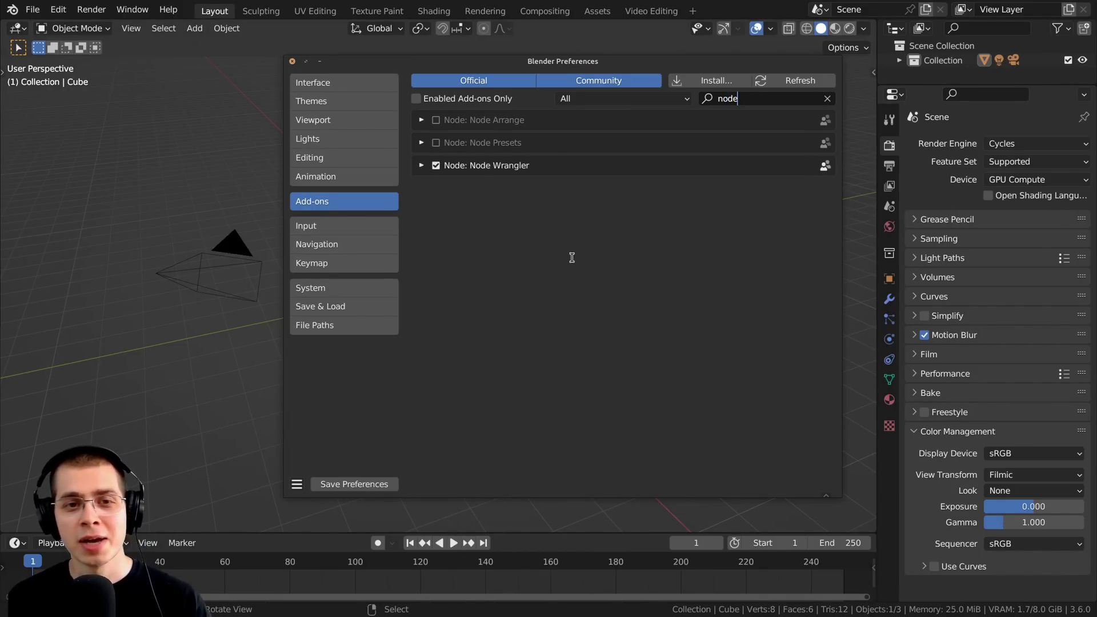
pyautogui.click(421, 165)
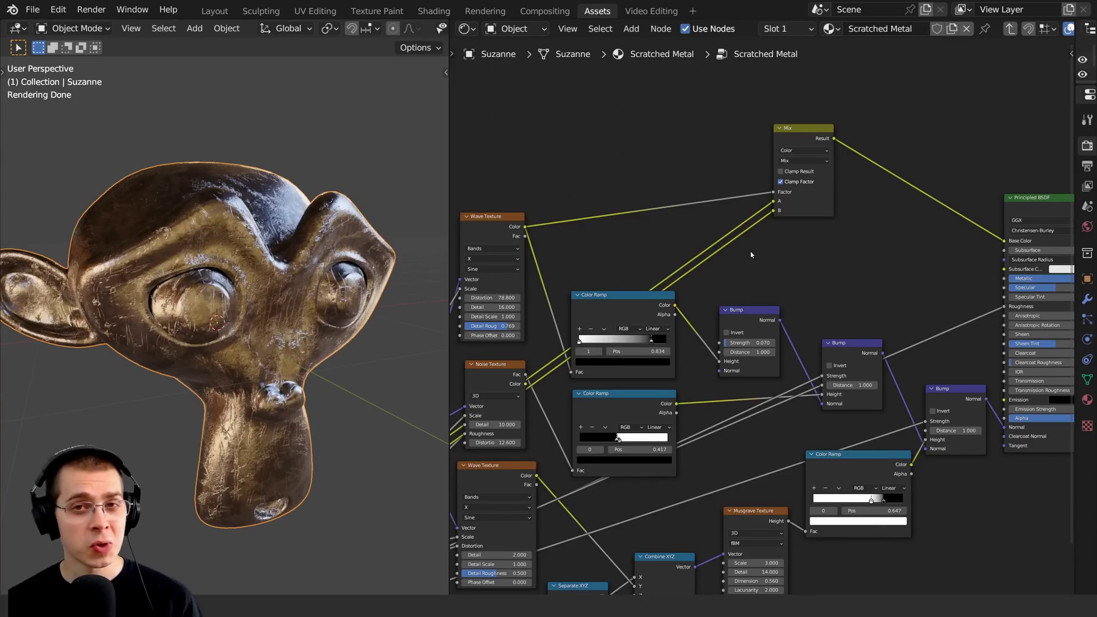
# - Preview the Mix node, the two Color Ramps and the first Bump node of the Scratched Metal material on the model
pyautogui.keyDown('ctrl'); pyautogui.keyDown('shift'); pyautogui.click(799, 140); pyautogui.keyUp('shift'); pyautogui.keyUp('ctrl')
pyautogui.keyDown('ctrl'); pyautogui.keyDown('shift'); pyautogui.click(631, 314); pyautogui.keyUp('shift'); pyautogui.keyUp('ctrl')
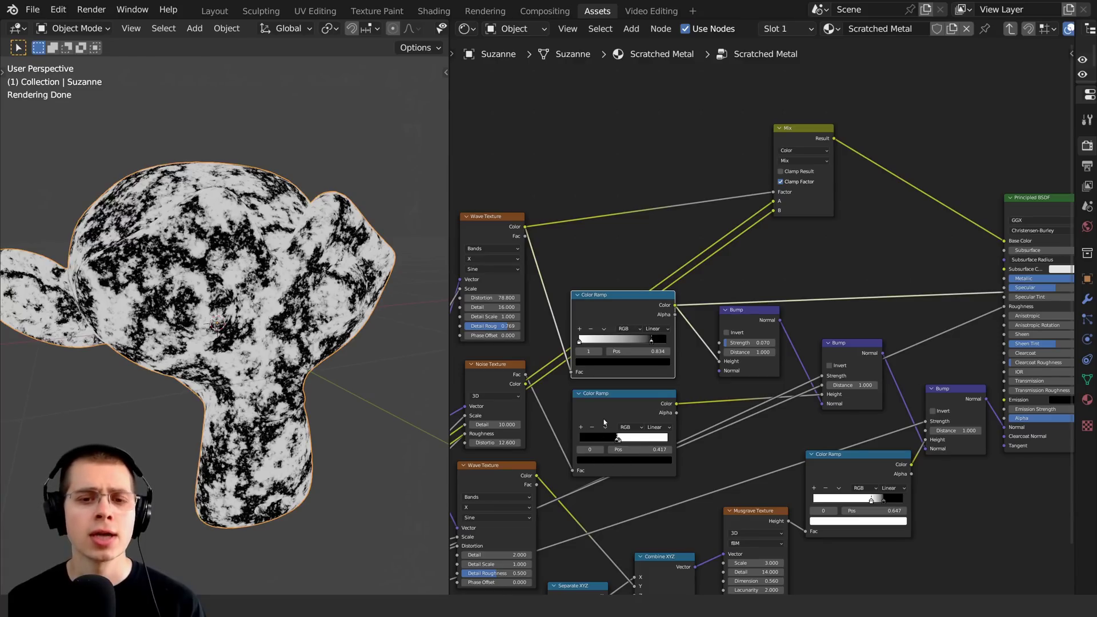
pyautogui.keyDown('ctrl'); pyautogui.keyDown('shift'); pyautogui.click(602, 407); pyautogui.keyUp('shift'); pyautogui.keyUp('ctrl')
pyautogui.scroll(2, 497, 380)
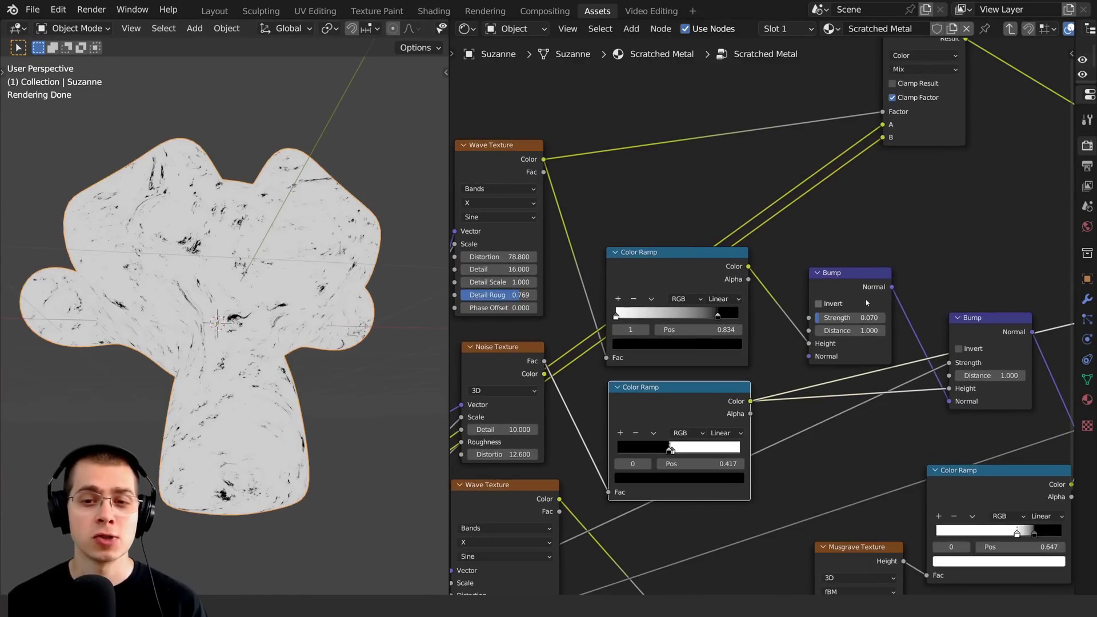
pyautogui.keyDown('ctrl'); pyautogui.keyDown('shift'); pyautogui.click(866, 303); pyautogui.keyUp('shift'); pyautogui.keyUp('ctrl')
# - Preview the upper Color Ramp, the Noise Texture and the upper Wave Texture, ending on the upper Color Ramp
pyautogui.keyDown('ctrl'); pyautogui.keyDown('shift'); pyautogui.click(671, 284); pyautogui.keyUp('shift'); pyautogui.keyUp('ctrl')
pyautogui.moveTo(671, 284); pyautogui.dragTo(813, 208, button='middle')
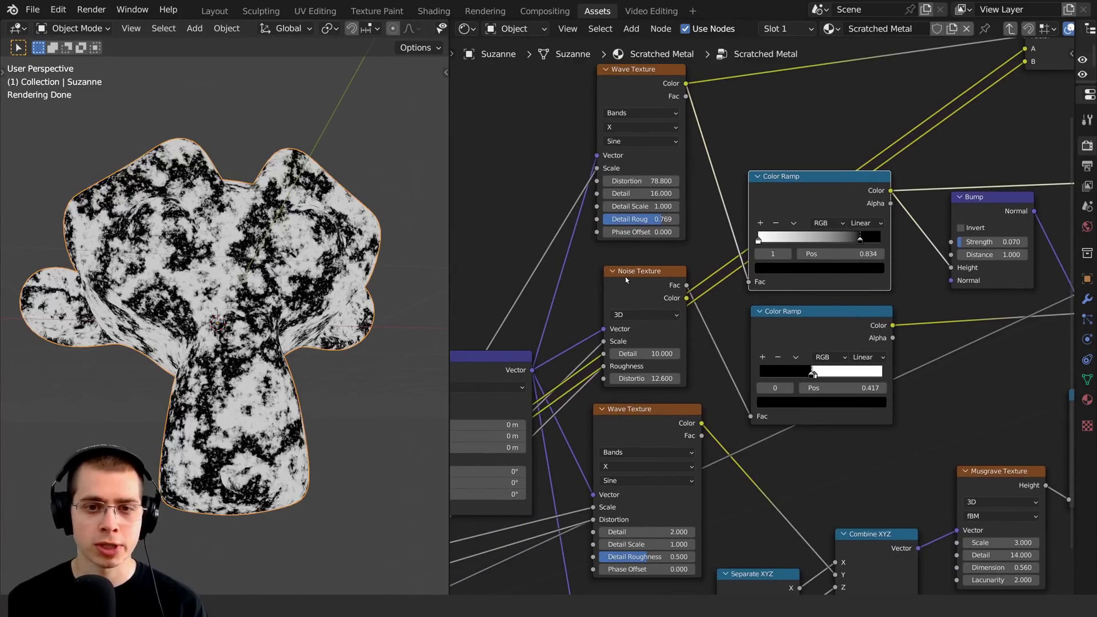
pyautogui.keyDown('ctrl'); pyautogui.keyDown('shift'); pyautogui.click(625, 277); pyautogui.keyUp('shift'); pyautogui.keyUp('ctrl')
pyautogui.keyDown('ctrl'); pyautogui.keyDown('shift'); pyautogui.click(616, 94); pyautogui.keyUp('shift'); pyautogui.keyUp('ctrl')
pyautogui.keyDown('ctrl'); pyautogui.keyDown('shift'); pyautogui.click(863, 179); pyautogui.keyUp('shift'); pyautogui.keyUp('ctrl')
pyautogui.scroll(-1, 229, 327)
pyautogui.scroll(-2, 763, 365)
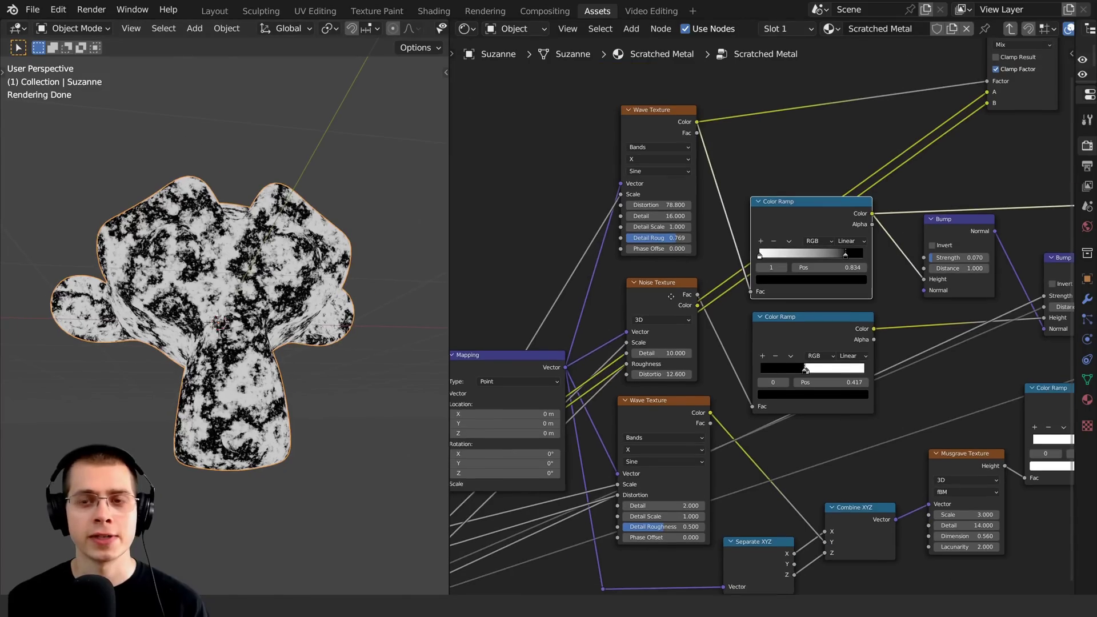
# - Try a Distortion of 116 on the upper Wave Texture and undo the change
pyautogui.click(856, 28)
pyautogui.click(852, 137)
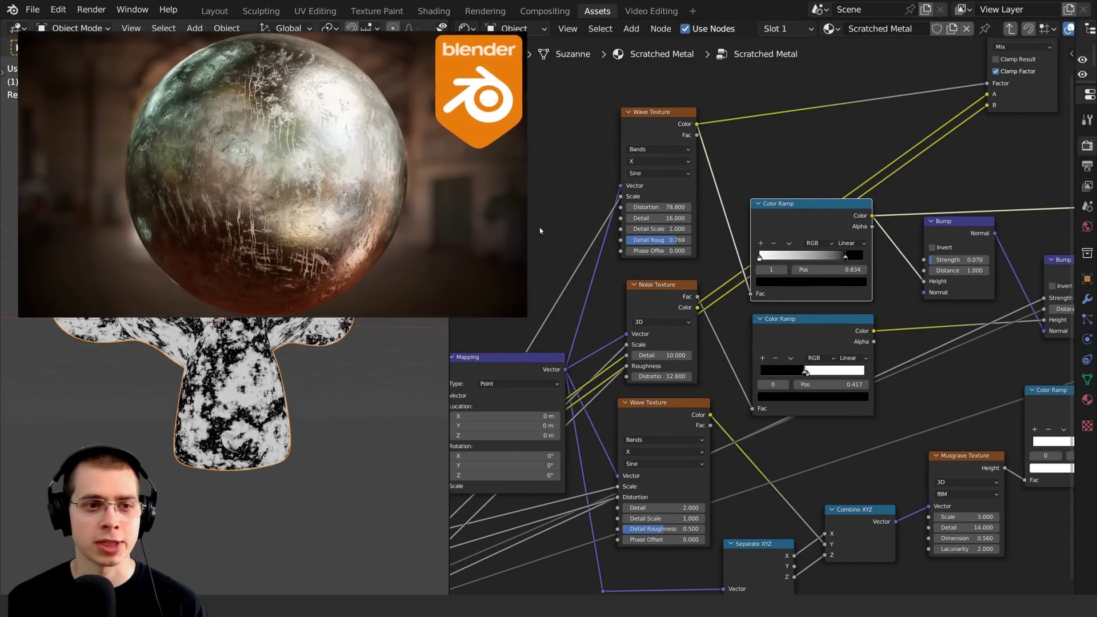
pyautogui.scroll(5, 550, 268)
pyautogui.moveTo(710, 177); pyautogui.dragTo(846, 178)
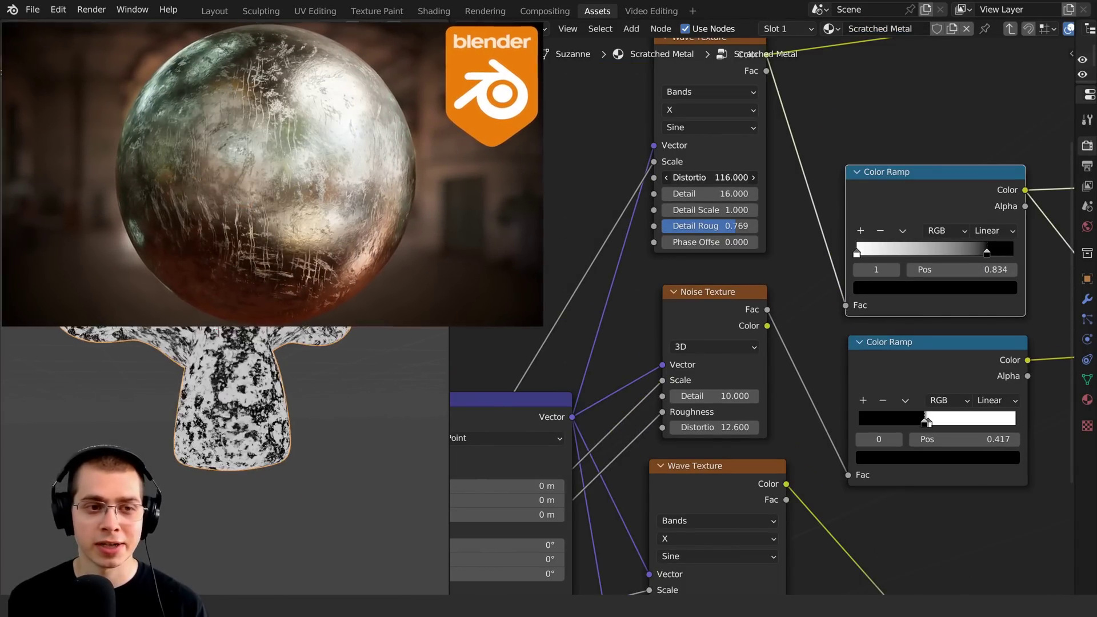
pyautogui.hotkey('ctrl', 'z')
# - Add Texture Coordinate and Mapping nodes linked to the unconnected Noise Texture with Node Wrangler
pyautogui.scroll(-3, 755, 308)
pyautogui.moveTo(769, 214); pyautogui.dragTo(599, 235, button='middle')
pyautogui.scroll(4, 599, 234)
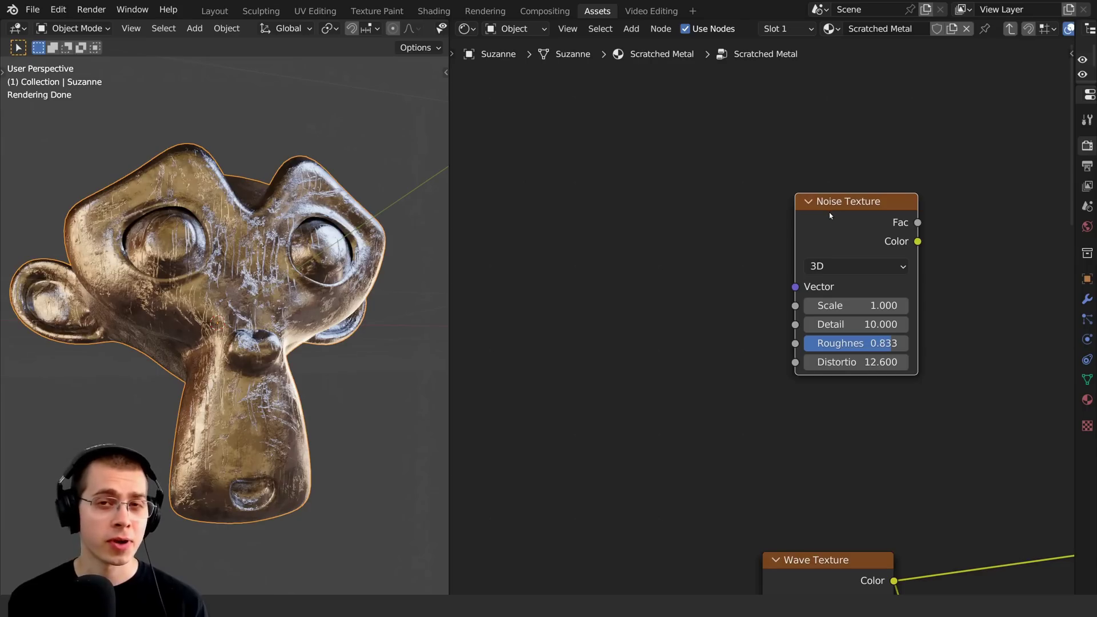
pyautogui.moveTo(830, 218); pyautogui.dragTo(850, 196)
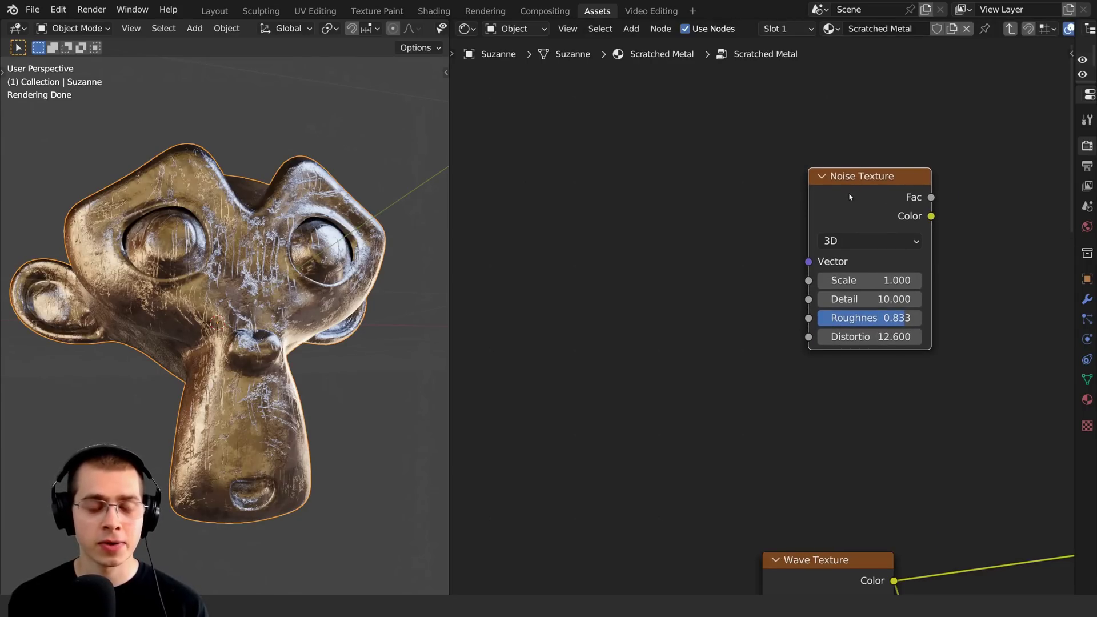
pyautogui.hotkey('ctrl', 't')
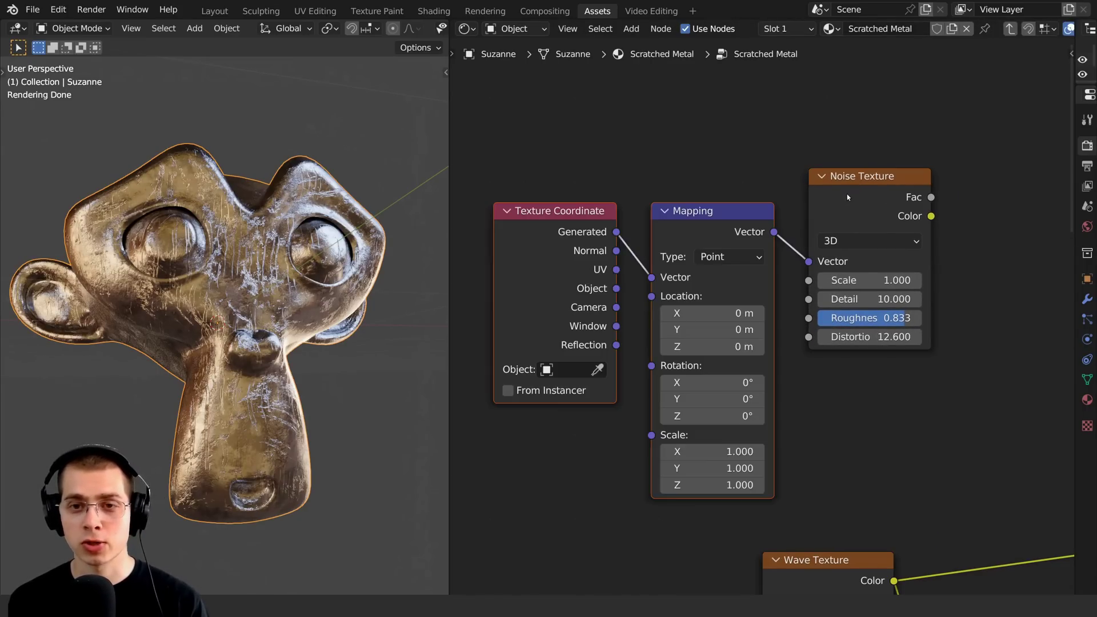
pyautogui.moveTo(847, 194); pyautogui.dragTo(971, 183, button='middle')
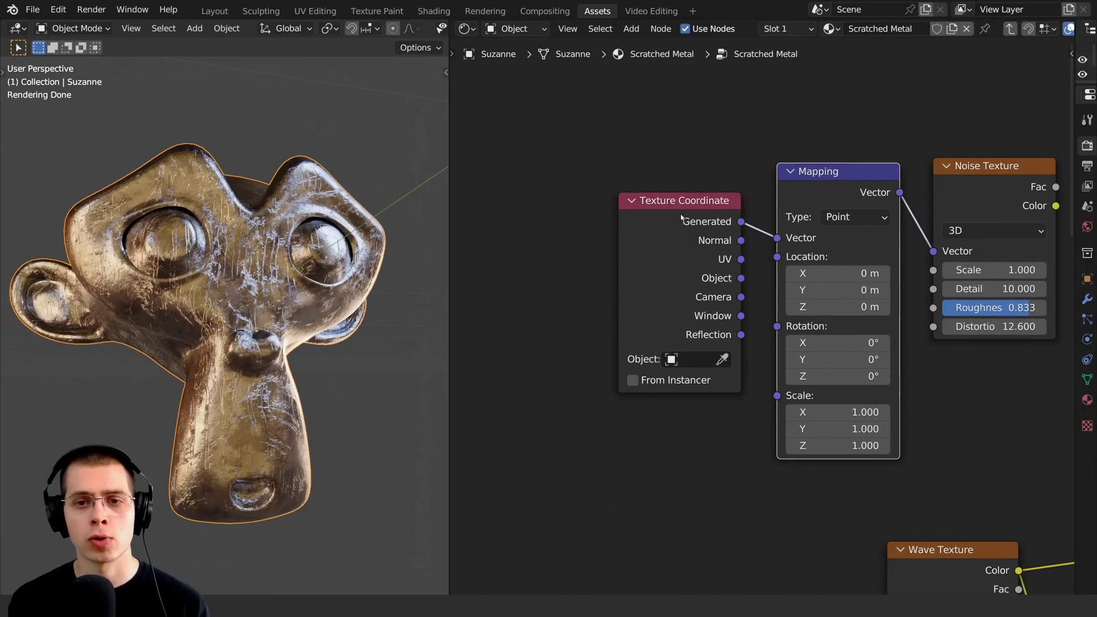
pyautogui.moveTo(846, 138); pyautogui.dragTo(725, 251)
pyautogui.press('g')
pyautogui.rightClick(741, 221)
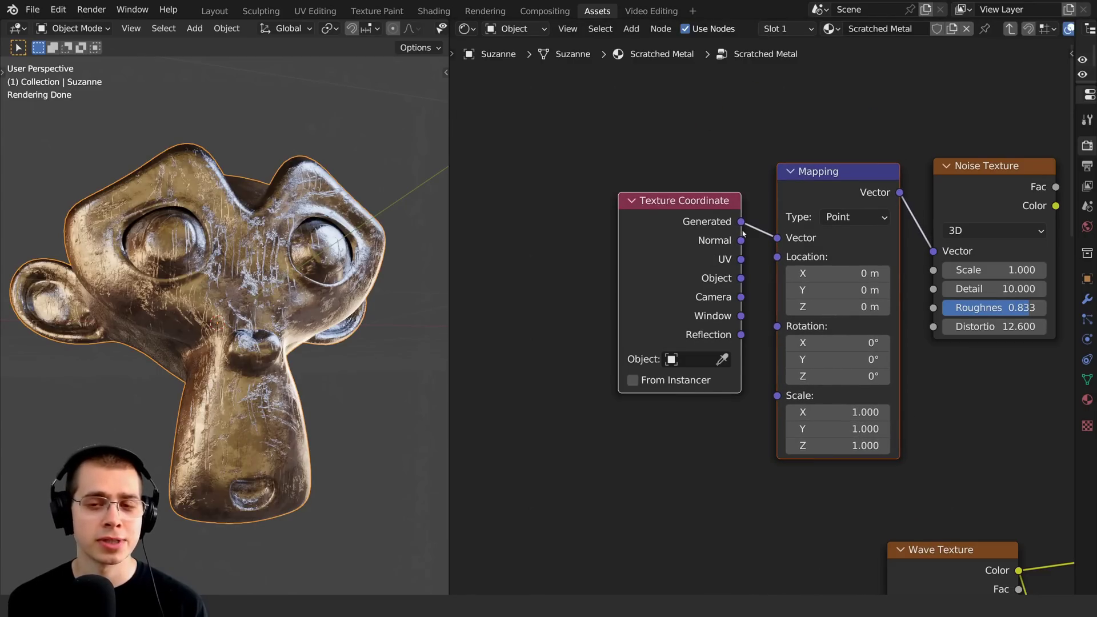
pyautogui.press('g')
pyautogui.moveTo(743, 486); pyautogui.dragTo(694, 483, button='middle')
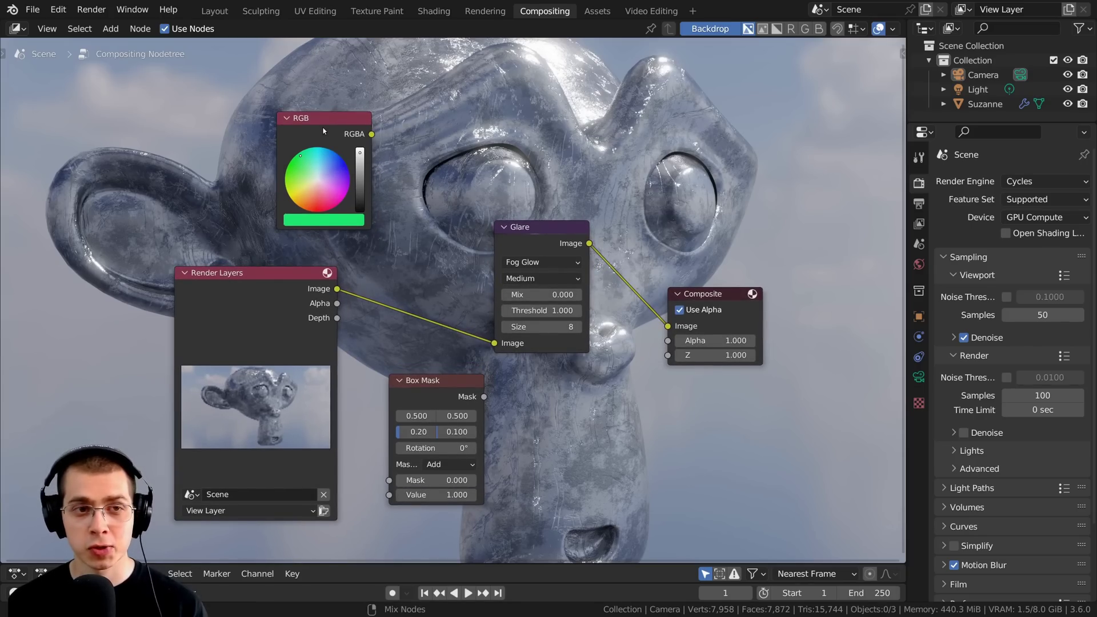
# - Preview the RGB, Glare, Box Mask and Render Layers compositing nodes in turn through a Viewer node, returning to the RGB node
pyautogui.keyDown('ctrl'); pyautogui.keyDown('shift'); pyautogui.click(323, 131); pyautogui.keyUp('shift'); pyautogui.keyUp('ctrl')
pyautogui.keyDown('ctrl'); pyautogui.keyDown('shift'); pyautogui.click(550, 227); pyautogui.keyUp('shift'); pyautogui.keyUp('ctrl')
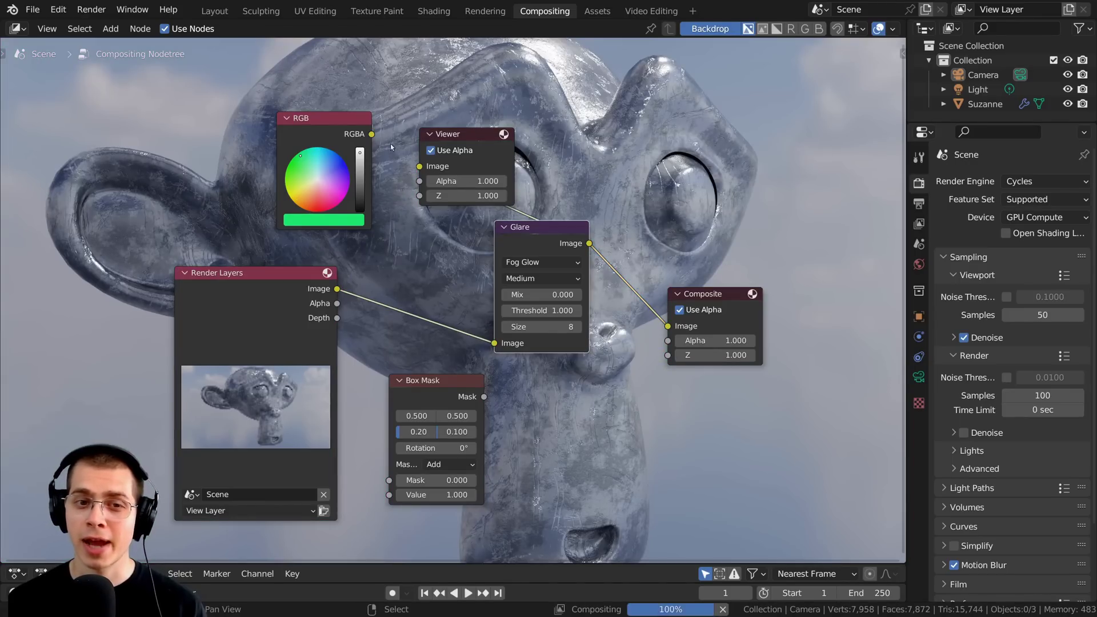
pyautogui.keyDown('ctrl'); pyautogui.keyDown('shift'); pyautogui.click(438, 385); pyautogui.keyUp('shift'); pyautogui.keyUp('ctrl')
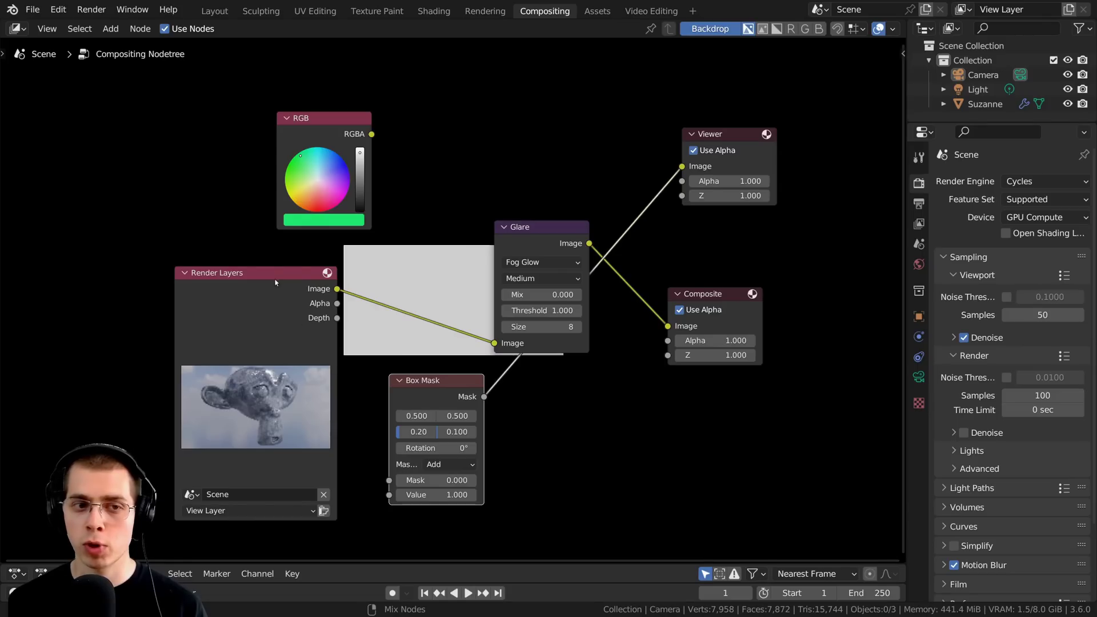
pyautogui.keyDown('ctrl'); pyautogui.keyDown('shift'); pyautogui.click(297, 280); pyautogui.keyUp('shift'); pyautogui.keyUp('ctrl')
pyautogui.keyDown('ctrl'); pyautogui.keyDown('shift'); pyautogui.click(328, 133); pyautogui.keyUp('shift'); pyautogui.keyUp('ctrl')
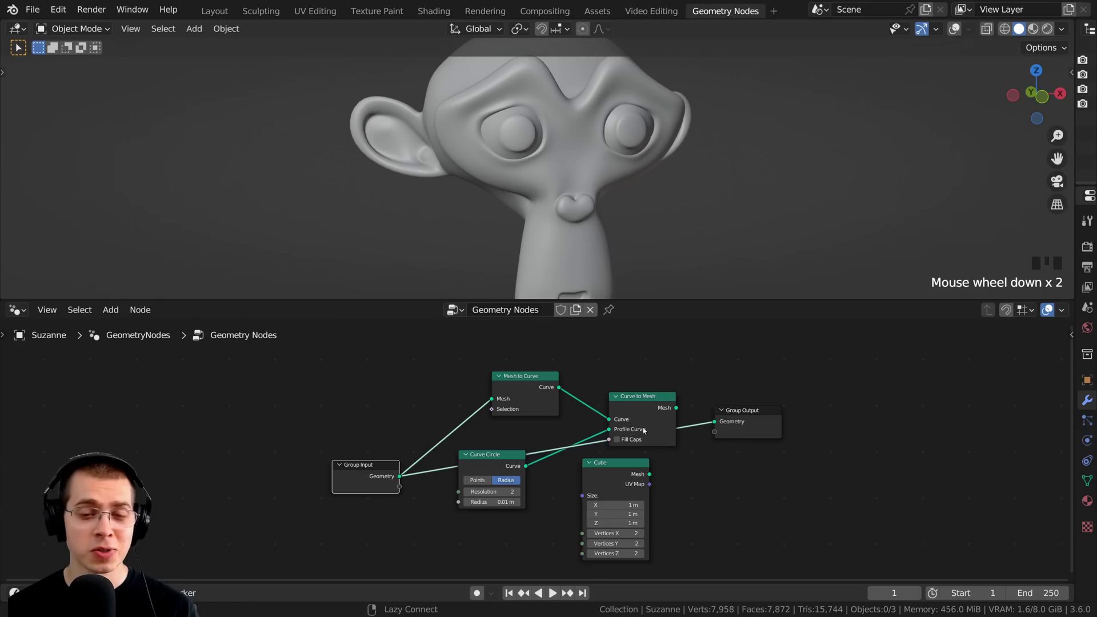
# - Preview the Cube, Group Input and Curve to Mesh geometry nodes by linking each in turn to the Group Output, ending on the Cube
pyautogui.keyDown('alt'); pyautogui.keyDown('shift'); pyautogui.click(625, 476); pyautogui.keyUp('shift'); pyautogui.keyUp('alt')
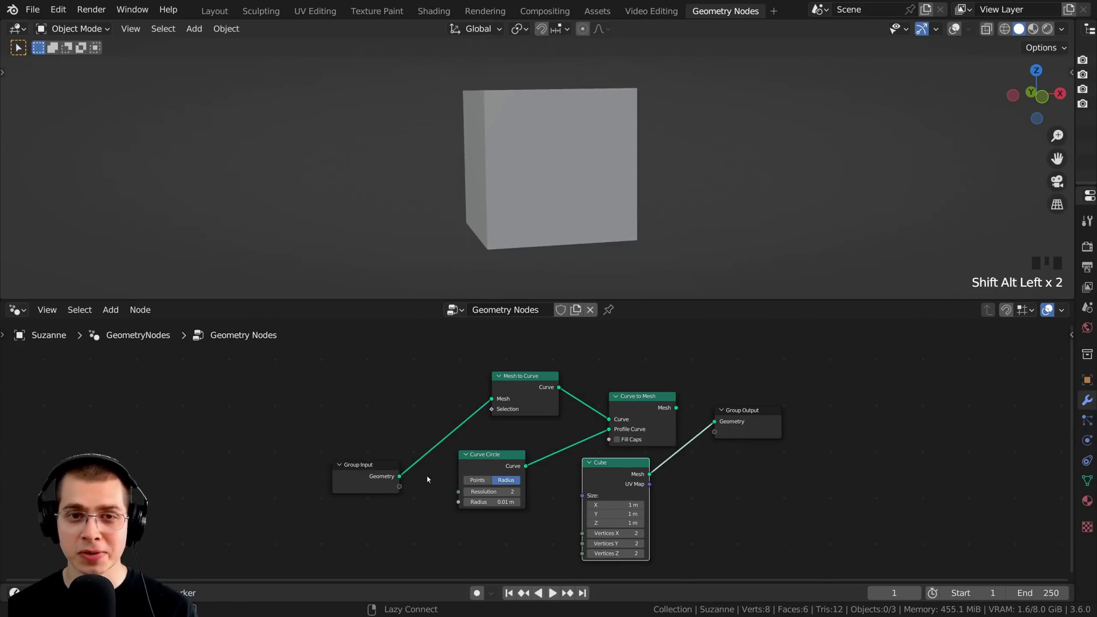
pyautogui.keyDown('alt'); pyautogui.keyDown('shift'); pyautogui.click(372, 475); pyautogui.keyUp('shift'); pyautogui.keyUp('alt')
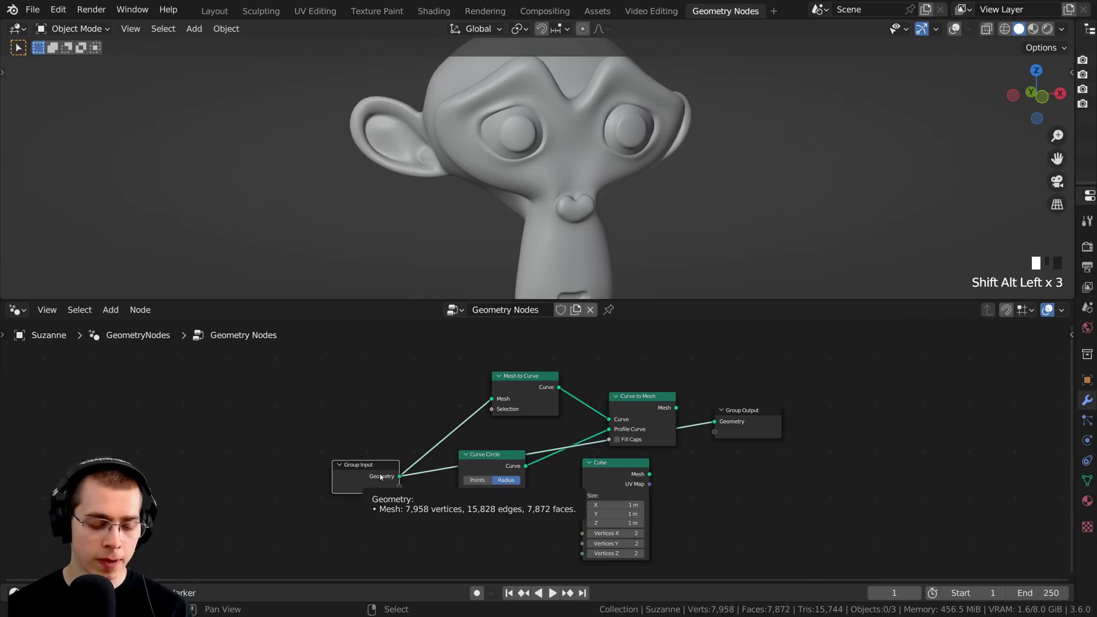
pyautogui.keyDown('alt'); pyautogui.keyDown('shift'); pyautogui.click(640, 400); pyautogui.keyUp('shift'); pyautogui.keyUp('alt')
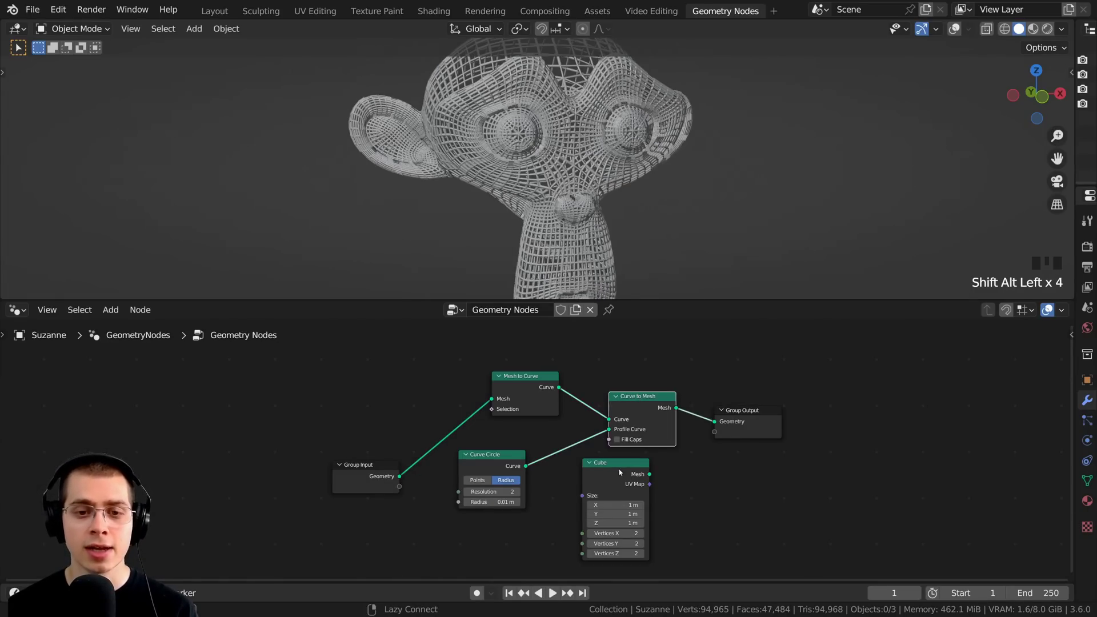
pyautogui.keyDown('alt'); pyautogui.keyDown('shift'); pyautogui.click(625, 476); pyautogui.keyUp('shift'); pyautogui.keyUp('alt')
pyautogui.keyDown('alt'); pyautogui.keyDown('shift'); pyautogui.click(373, 475); pyautogui.keyUp('shift'); pyautogui.keyUp('alt')
pyautogui.keyDown('alt'); pyautogui.keyDown('shift'); pyautogui.click(656, 408); pyautogui.keyUp('shift'); pyautogui.keyUp('alt')
pyautogui.keyDown('alt'); pyautogui.keyDown('shift'); pyautogui.click(615, 485); pyautogui.keyUp('shift'); pyautogui.keyUp('alt')
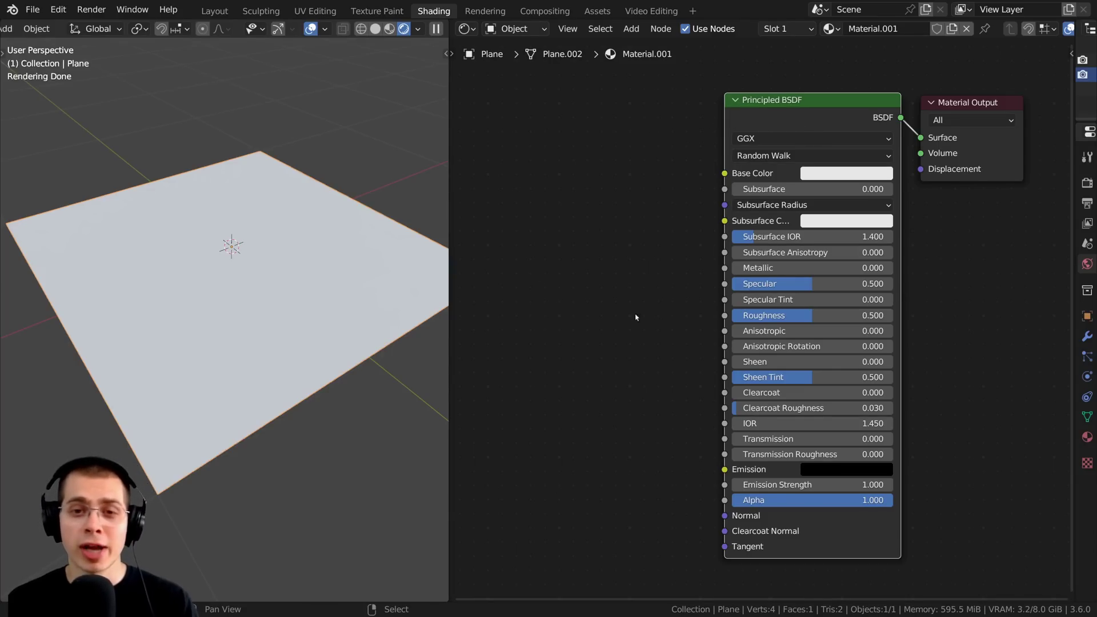
# - Run Principled Texture Setup on the plane's Principled BSDF with Rock003_4K_NormalGL.jpg, Rock003_4K_Roughness.jpg and Rock003_4K_Color.jpg
pyautogui.moveTo(816, 116); pyautogui.dragTo(759, 121)
pyautogui.moveTo(760, 120); pyautogui.dragTo(762, 126, button='middle')
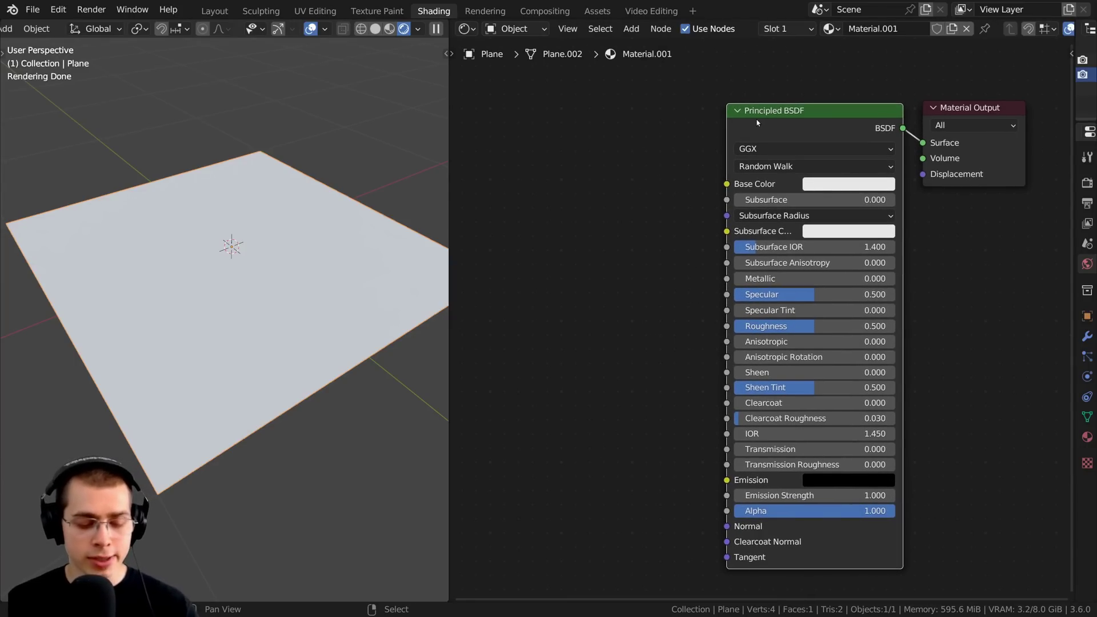
pyautogui.hotkey('ctrl', 'shift', 't')
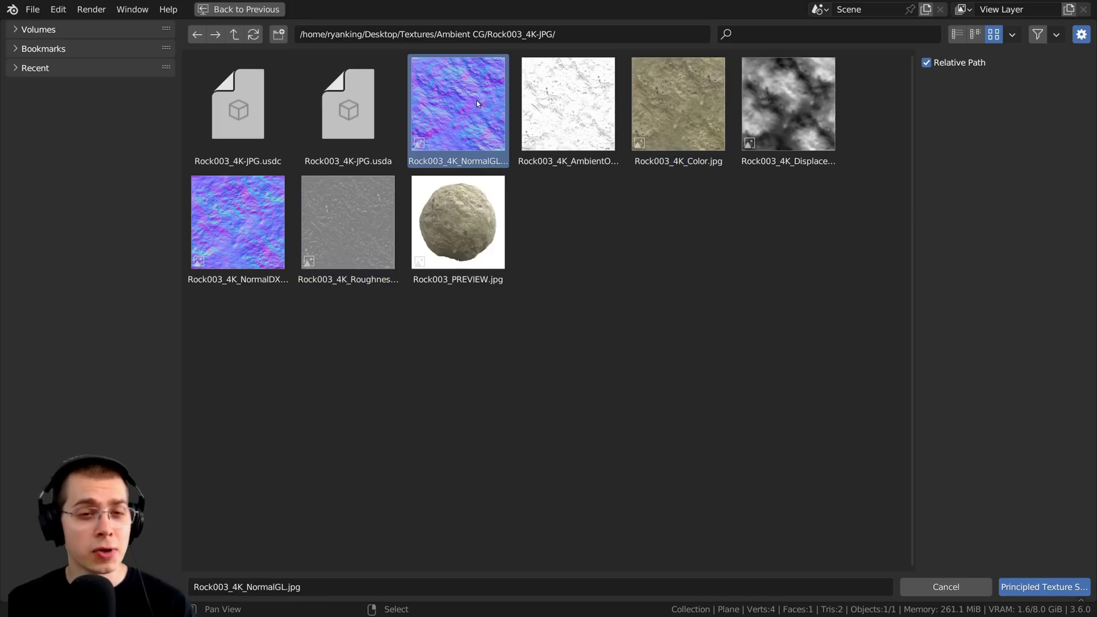
pyautogui.keyDown('ctrl'); pyautogui.click(344, 220); pyautogui.keyUp('ctrl')
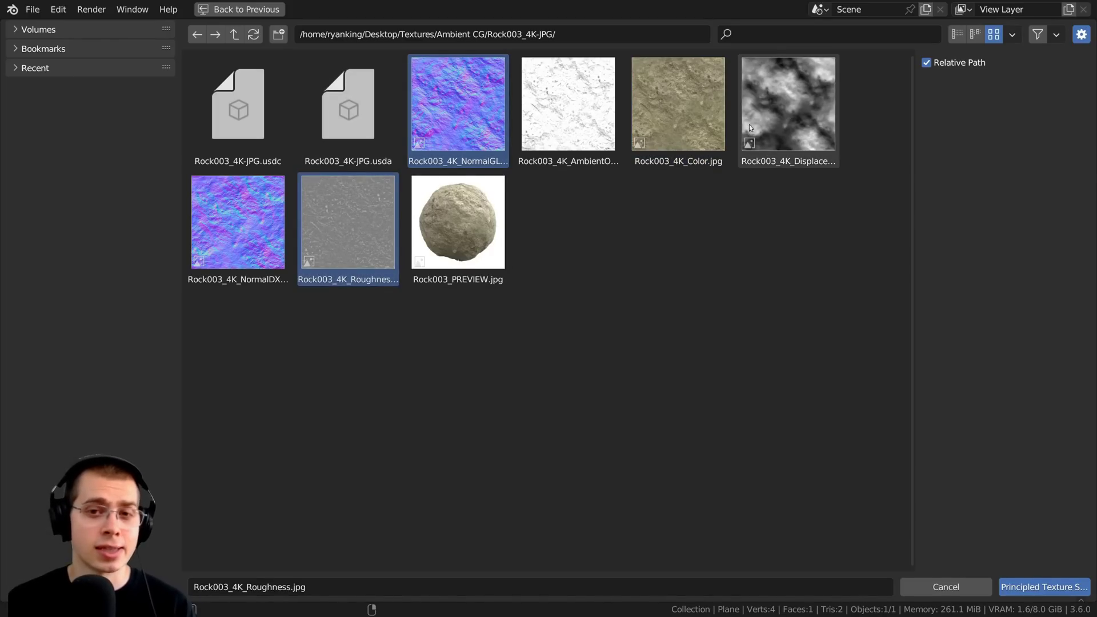
pyautogui.keyDown('ctrl'); pyautogui.click(678, 109); pyautogui.keyUp('ctrl')
pyautogui.click(1043, 587)
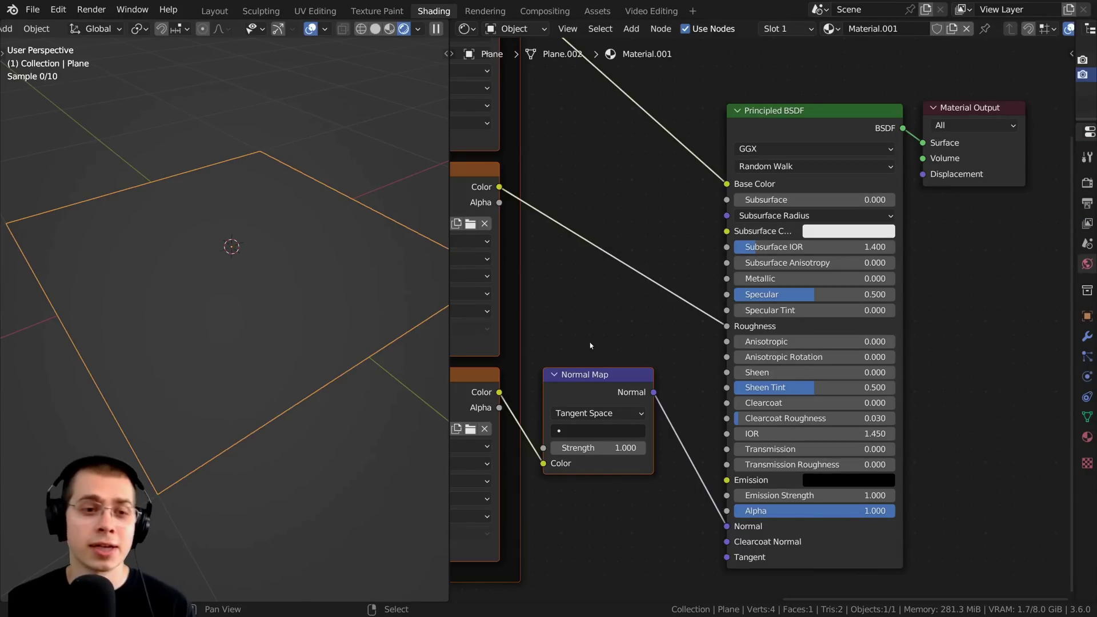
# - Examine the base color, roughness and normal texture nodes, their image names and their links to the Principled BSDF
pyautogui.moveTo(527, 218); pyautogui.dragTo(619, 273)
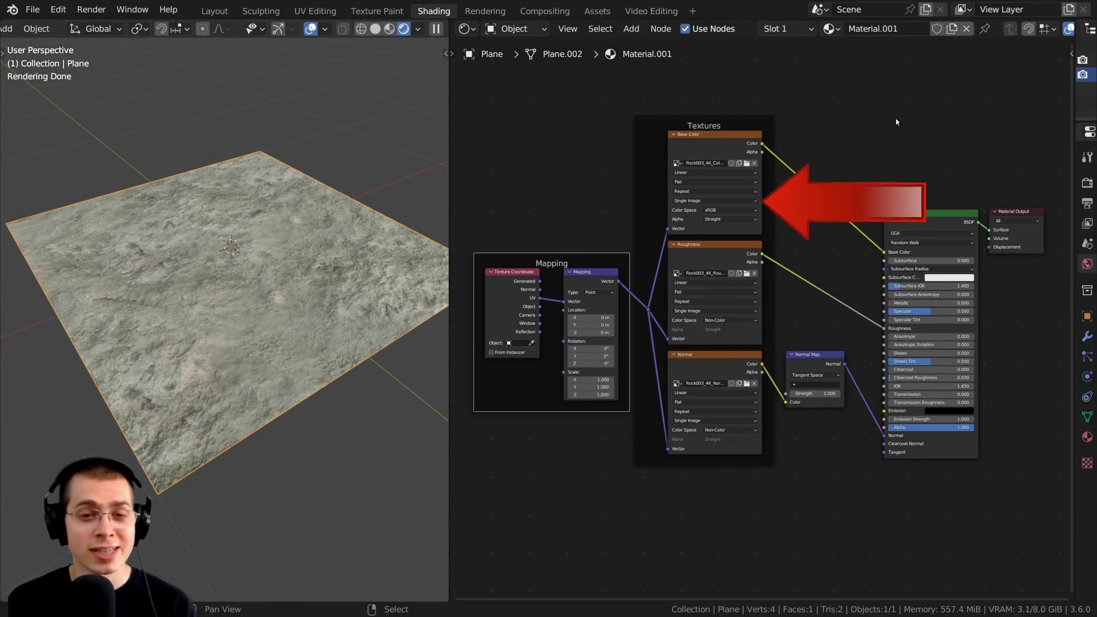
pyautogui.moveTo(929, 353); pyautogui.dragTo(894, 352, button='middle')
pyautogui.moveTo(678, 191); pyautogui.dragTo(685, 314, button='middle')
pyautogui.scroll(6, 685, 314)
pyautogui.scroll(1, 686, 314)
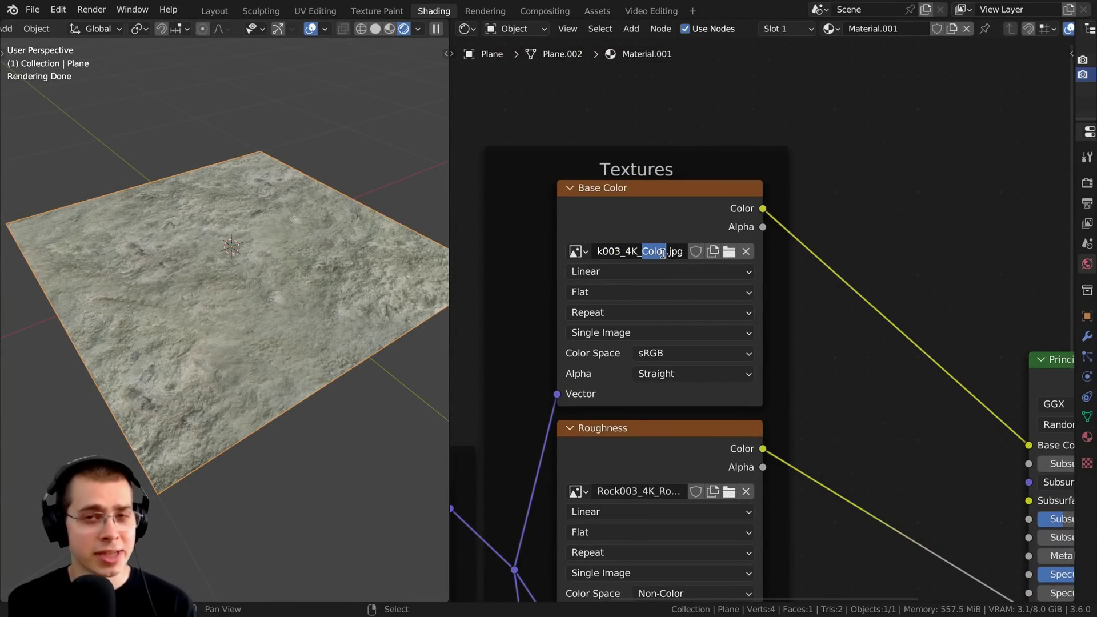
pyautogui.scroll(-5, 761, 318)
pyautogui.scroll(1, 773, 457)
pyautogui.moveTo(776, 557); pyautogui.dragTo(606, 367, button='middle')
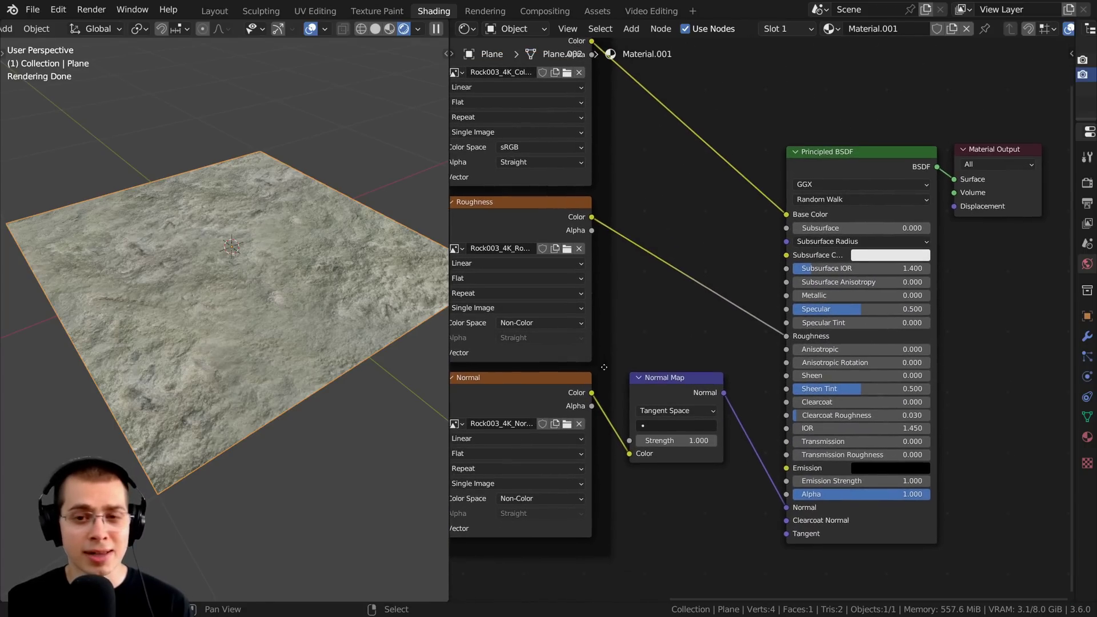
pyautogui.moveTo(619, 434); pyautogui.dragTo(836, 378, button='middle')
pyautogui.scroll(2, 836, 378)
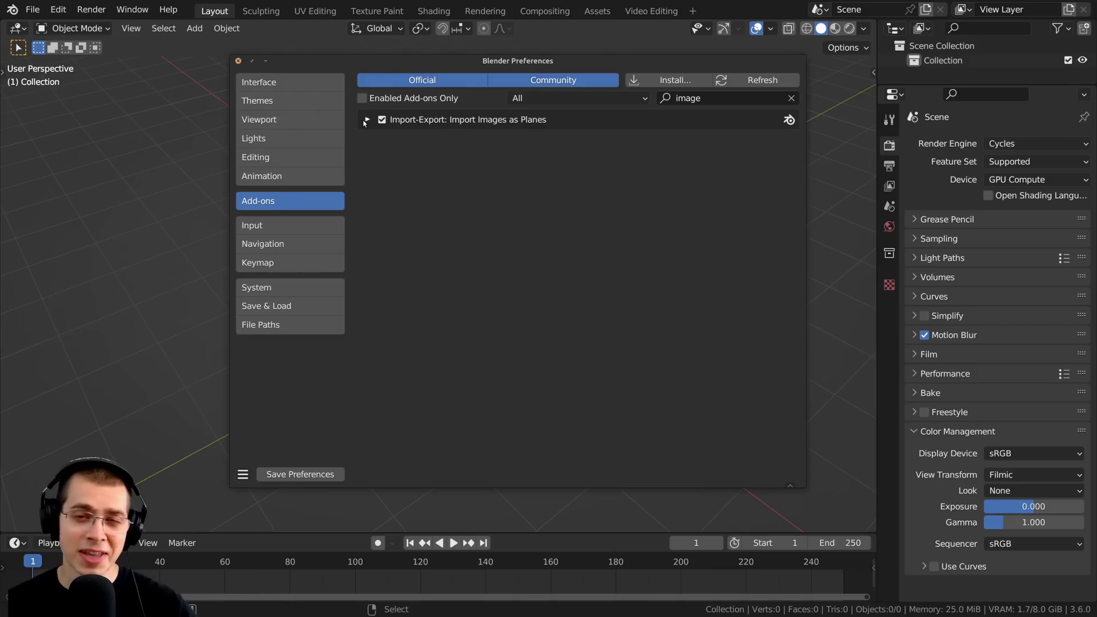
# - Show the details of the Import Images as Planes add-on and close the preferences
pyautogui.click(367, 119)
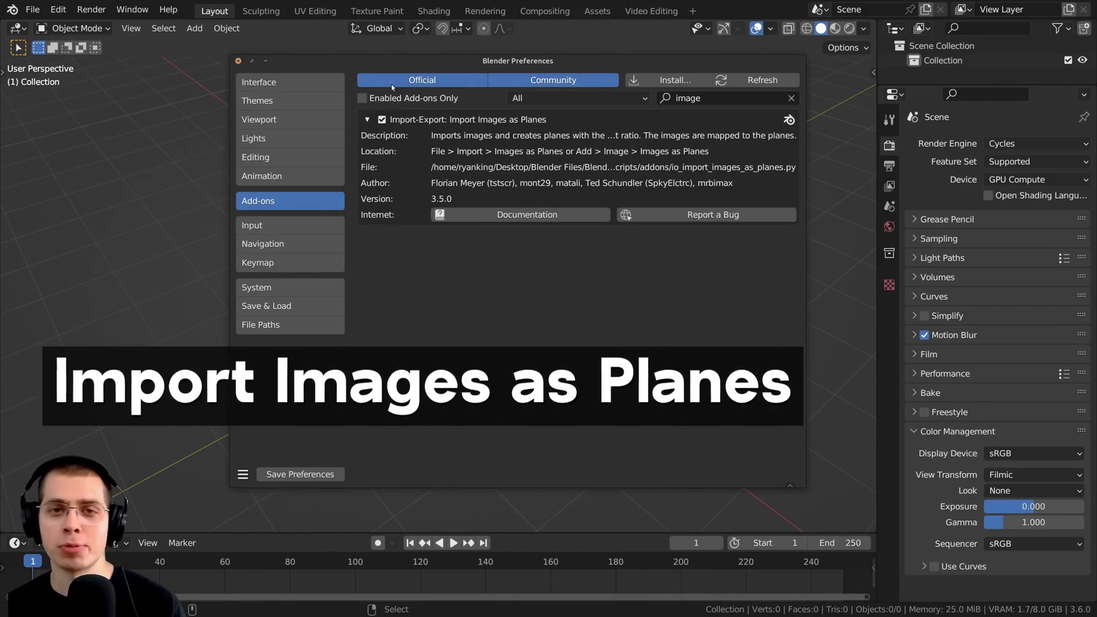
pyautogui.click(239, 61)
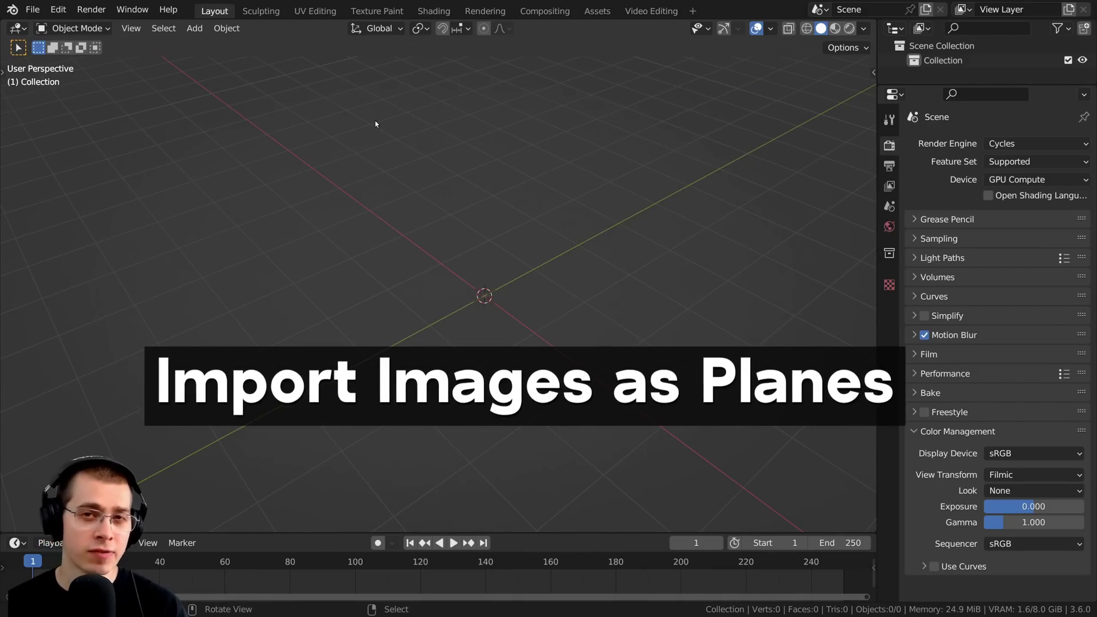
# - Start an Images as Planes import from the 3D viewport
pyautogui.moveTo(512, 167); pyautogui.dragTo(486, 129, button='middle')
pyautogui.hotkey('shift', 'a')
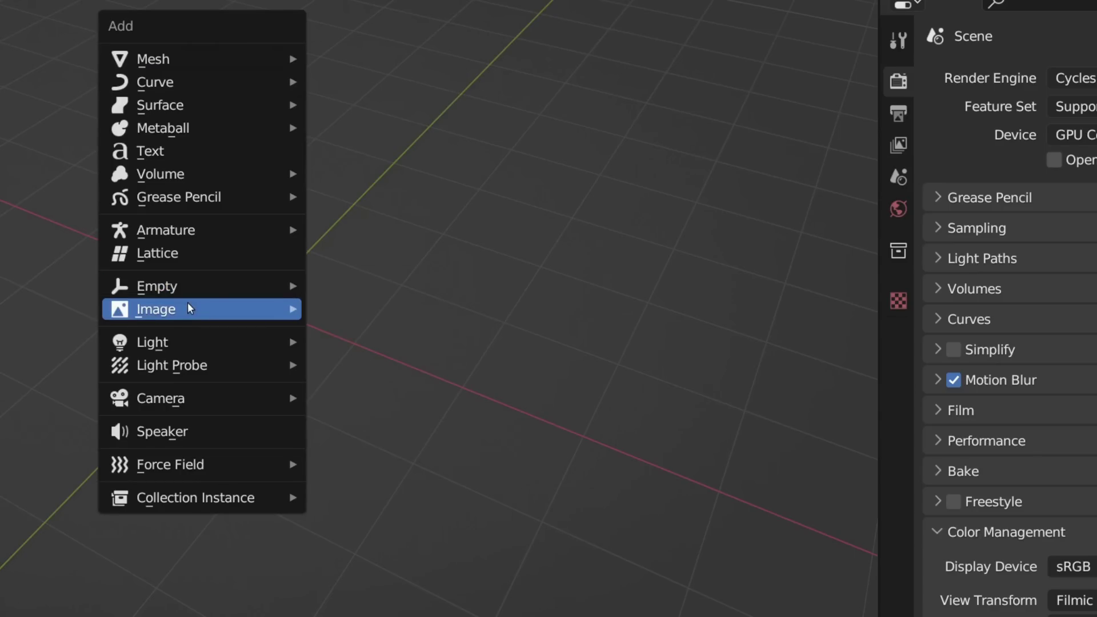
pyautogui.moveTo(439, 289)
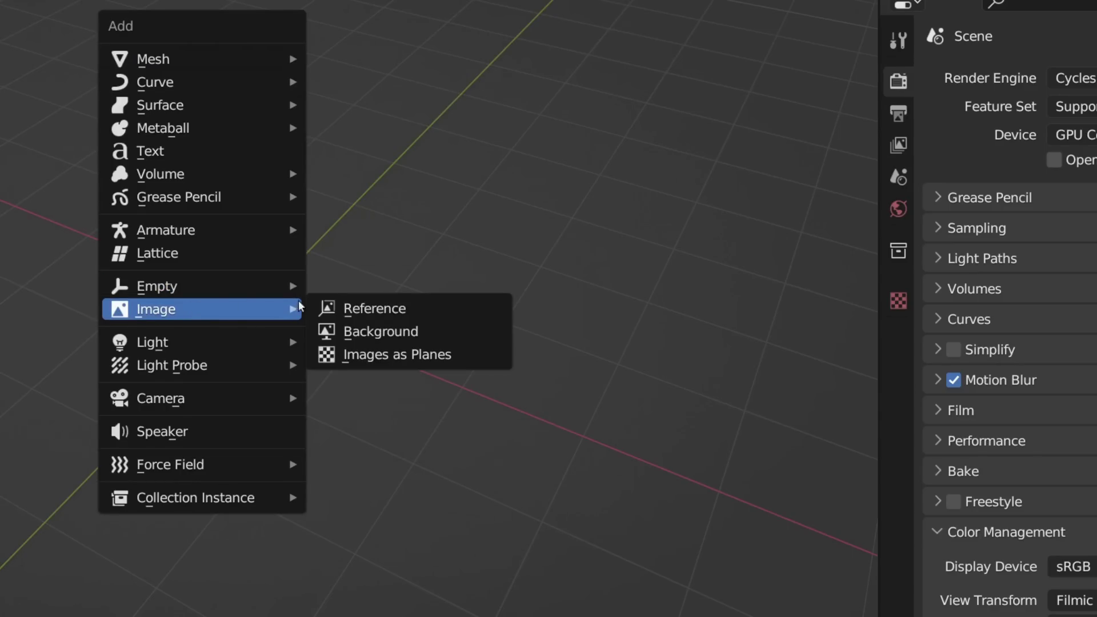
pyautogui.click(377, 354)
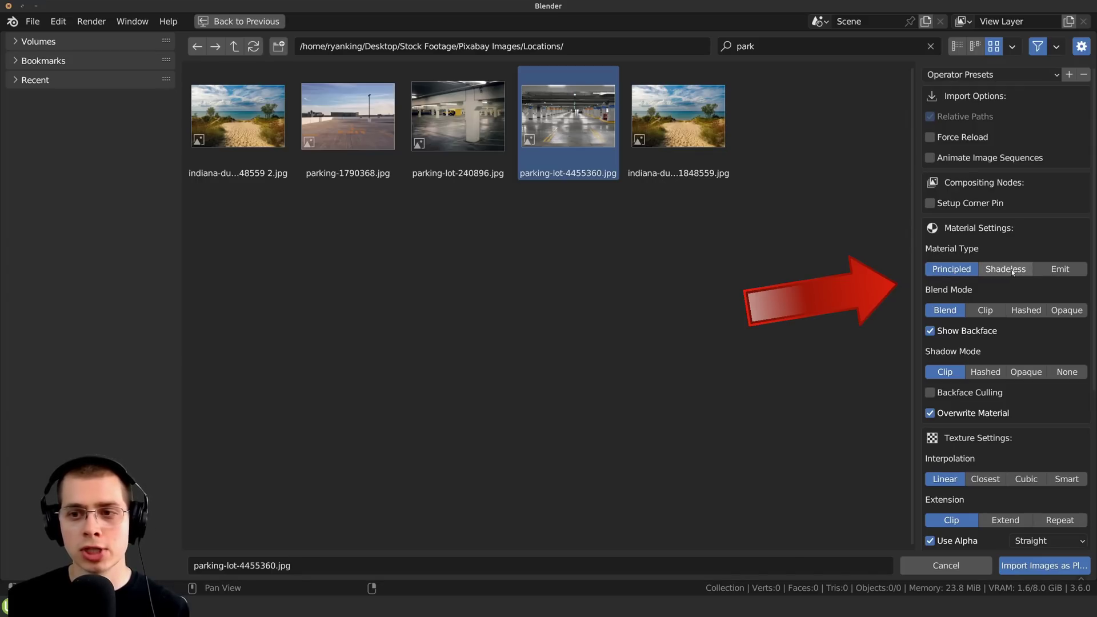
# - Set the material type to Emit with Blend as the blend mode and import parking-lot-4455360.jpg as a plane
pyautogui.click(1063, 271)
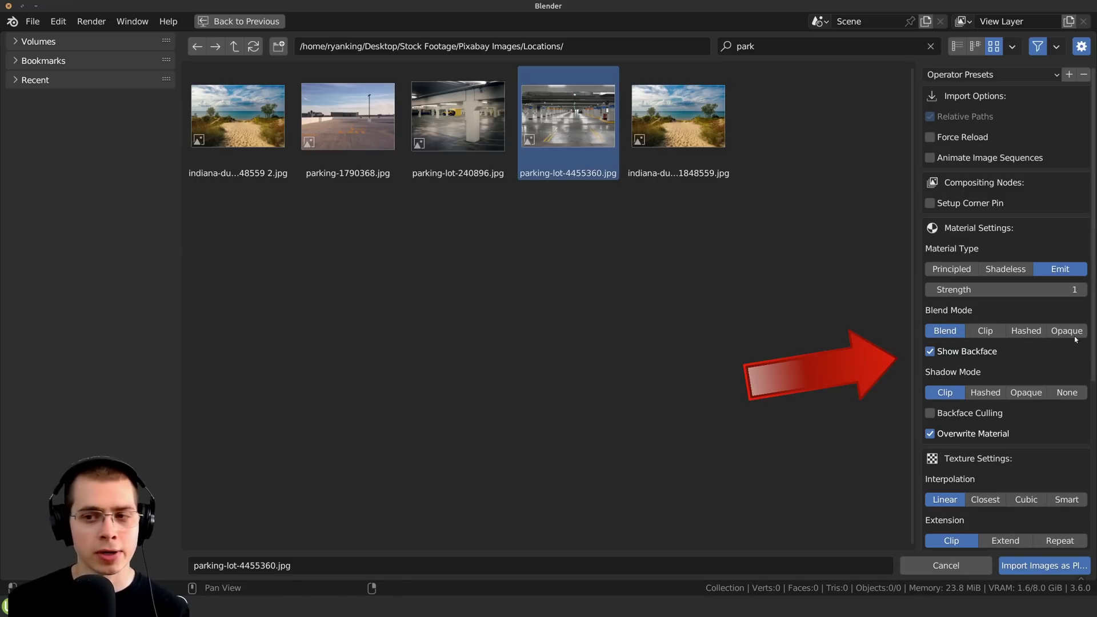
pyautogui.click(998, 331)
pyautogui.click(944, 331)
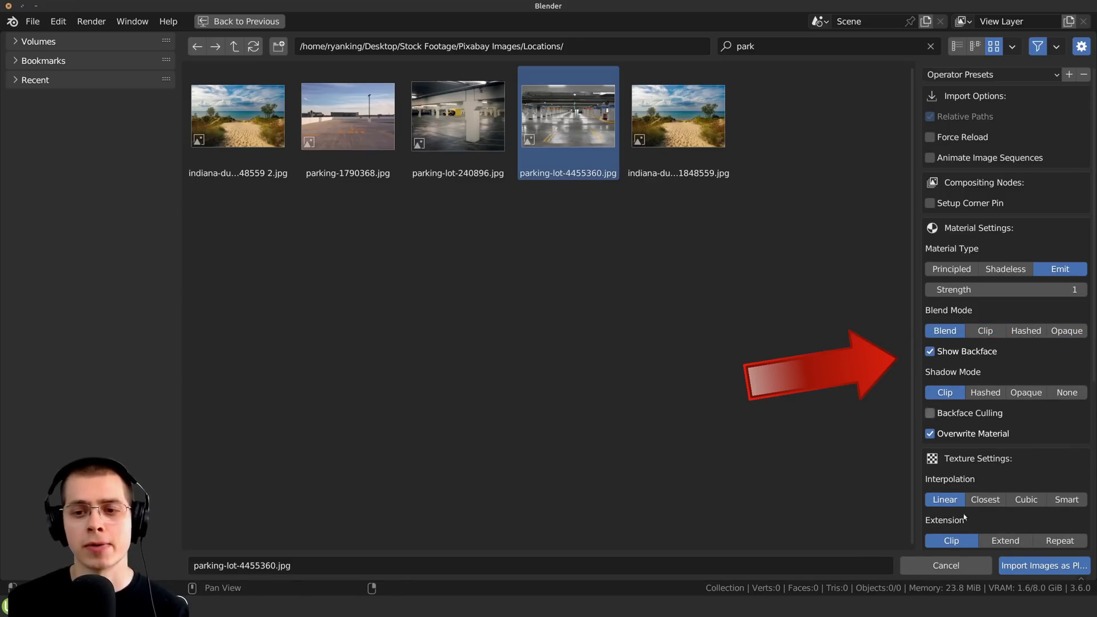
pyautogui.scroll(-5, 995, 306)
pyautogui.scroll(1, 997, 400)
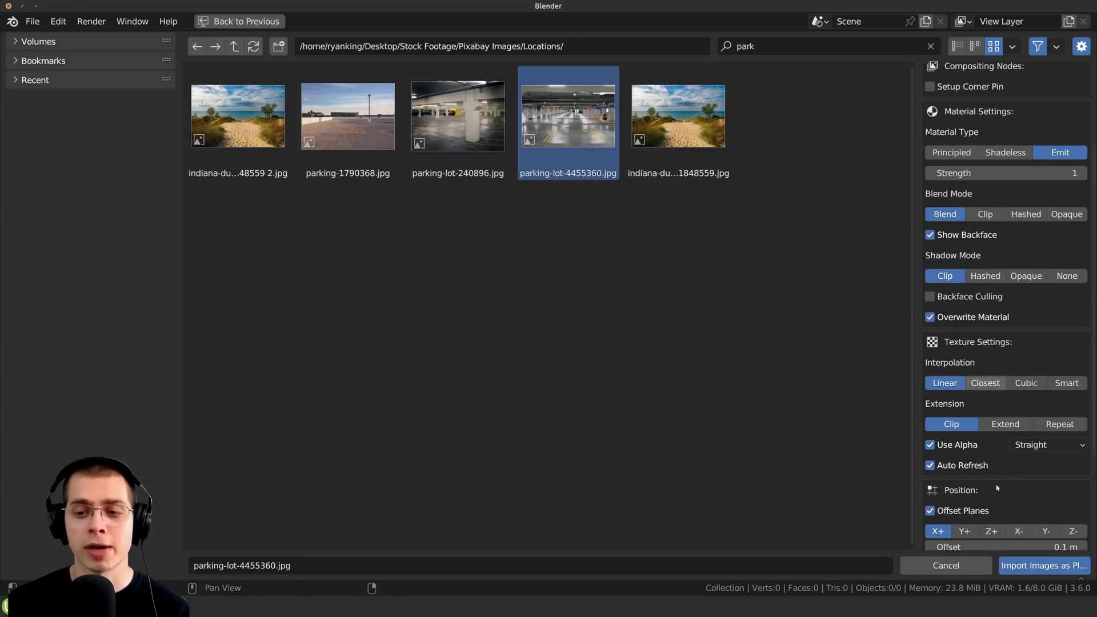
pyautogui.click(1025, 566)
pyautogui.scroll(3, 602, 351)
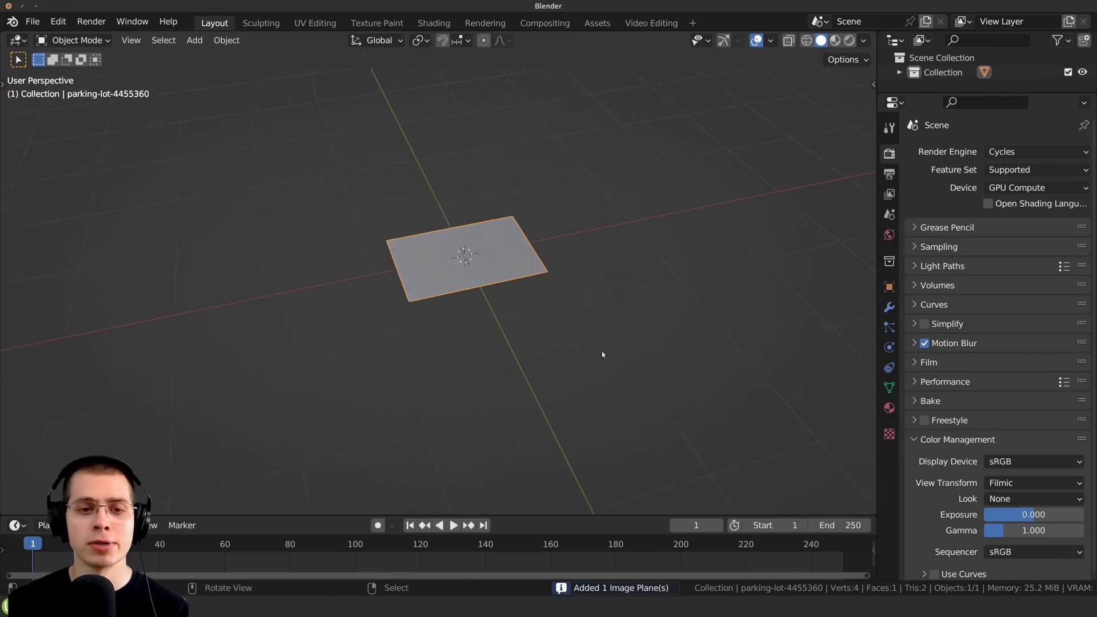
# - Switch to the Shading workspace and display the imported image plane in rendered shading
pyautogui.press('z')
pyautogui.click(548, 176)
pyautogui.moveTo(556, 232)
pyautogui.mouseDown(button='middle')
pyautogui.moveTo(496, 338)
pyautogui.moveTo(527, 295)
pyautogui.mouseUp(button='middle')
pyautogui.keyDown('shift'); pyautogui.moveTo(557, 198); pyautogui.dragTo(533, 277, button='middle'); pyautogui.keyUp('shift')
pyautogui.scroll(2, 533, 276)
pyautogui.click(434, 23)
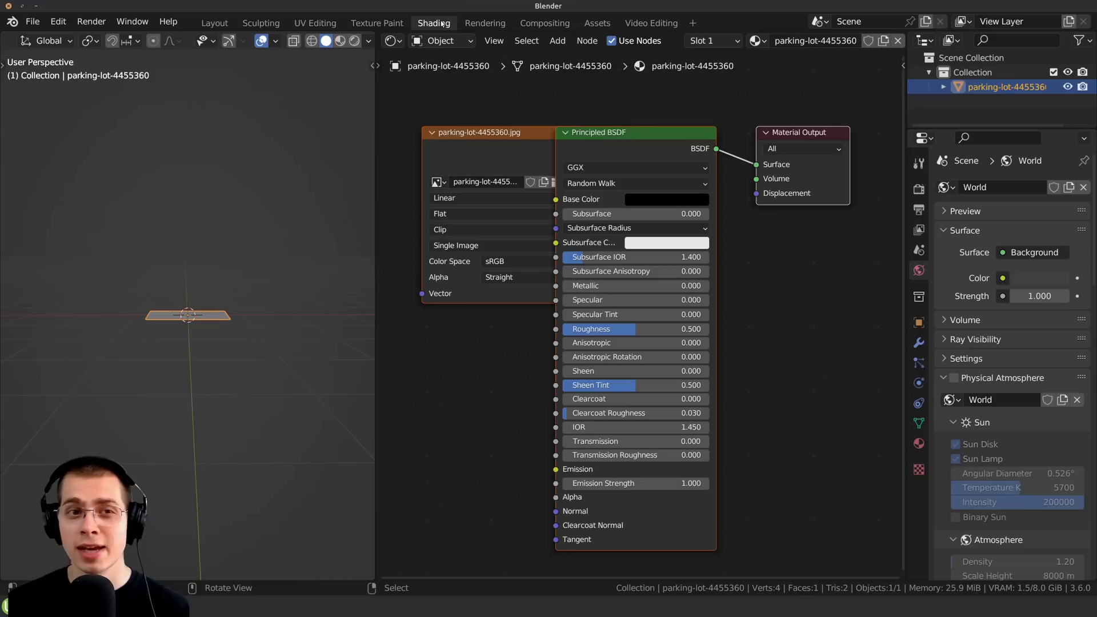
pyautogui.moveTo(464, 223); pyautogui.dragTo(627, 209, button='middle')
pyautogui.click(653, 147)
pyautogui.moveTo(234, 337); pyautogui.dragTo(274, 395, button='middle')
pyautogui.press('z')
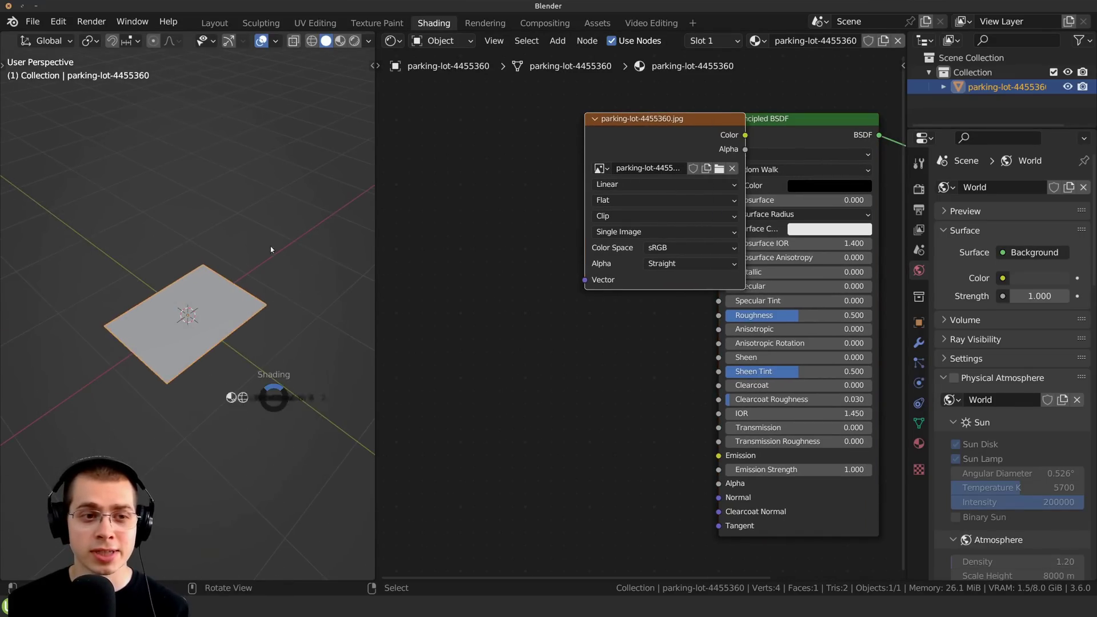
pyautogui.click(272, 248)
# - Move the image texture node clear of the Principled BSDF and inspect its Emission and Alpha links and the rendered plane
pyautogui.moveTo(668, 150); pyautogui.dragTo(572, 313)
pyautogui.moveTo(599, 294); pyautogui.dragTo(581, 242, button='middle')
pyautogui.scroll(1, 581, 241)
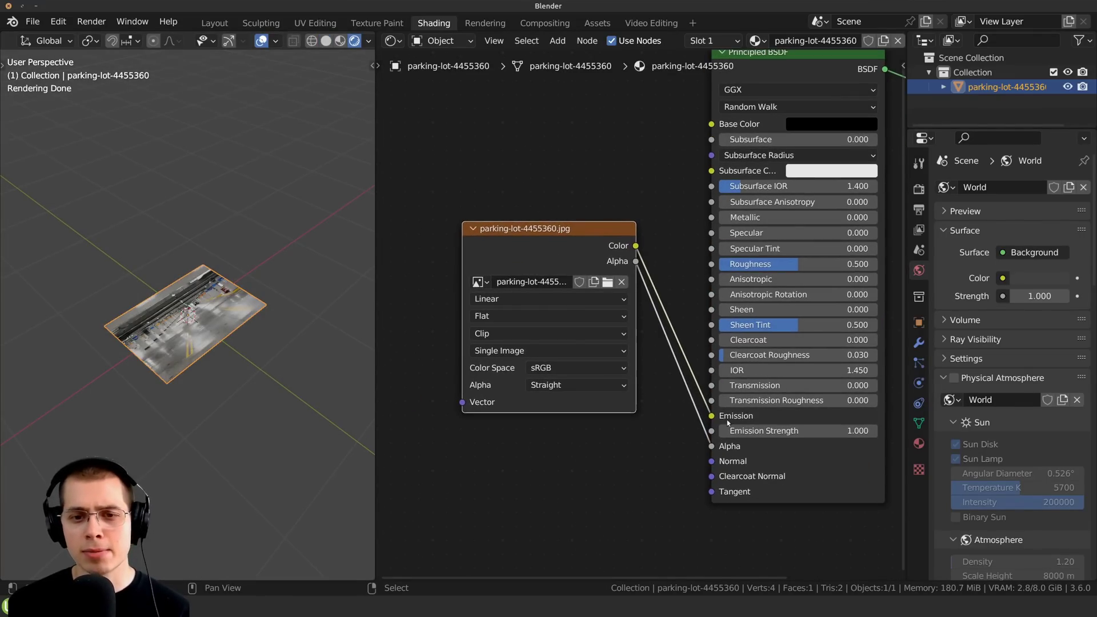
pyautogui.moveTo(195, 255); pyautogui.dragTo(142, 293, button='middle')
pyautogui.scroll(5, 155, 299)
pyautogui.moveTo(188, 320); pyautogui.dragTo(229, 383, button='middle')
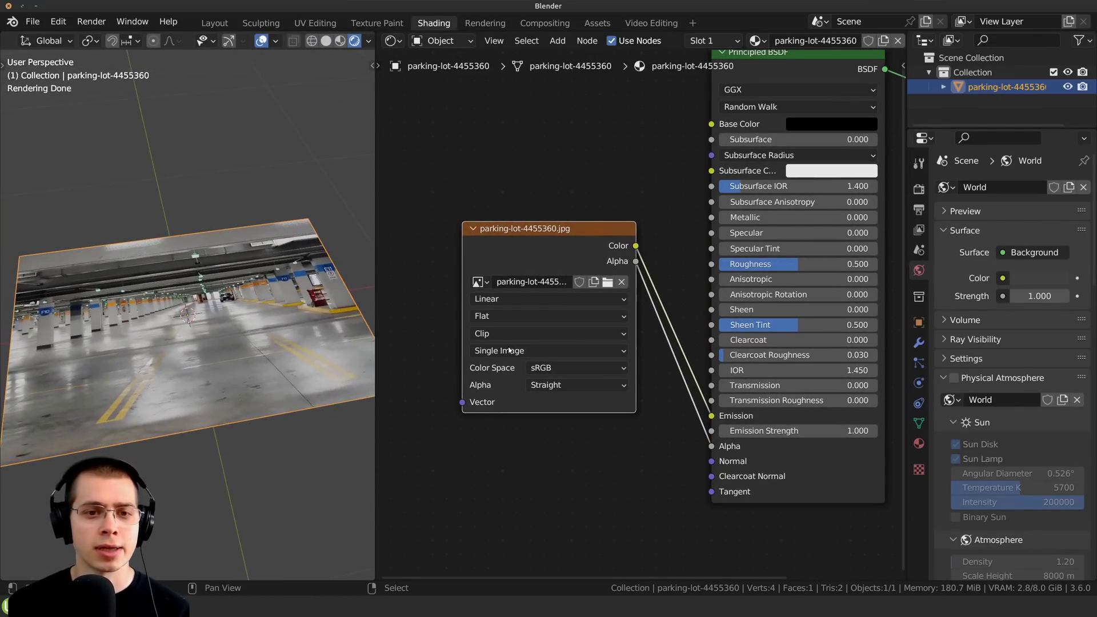
pyautogui.scroll(-3, 505, 325)
pyautogui.moveTo(501, 281); pyautogui.dragTo(586, 282, button='middle')
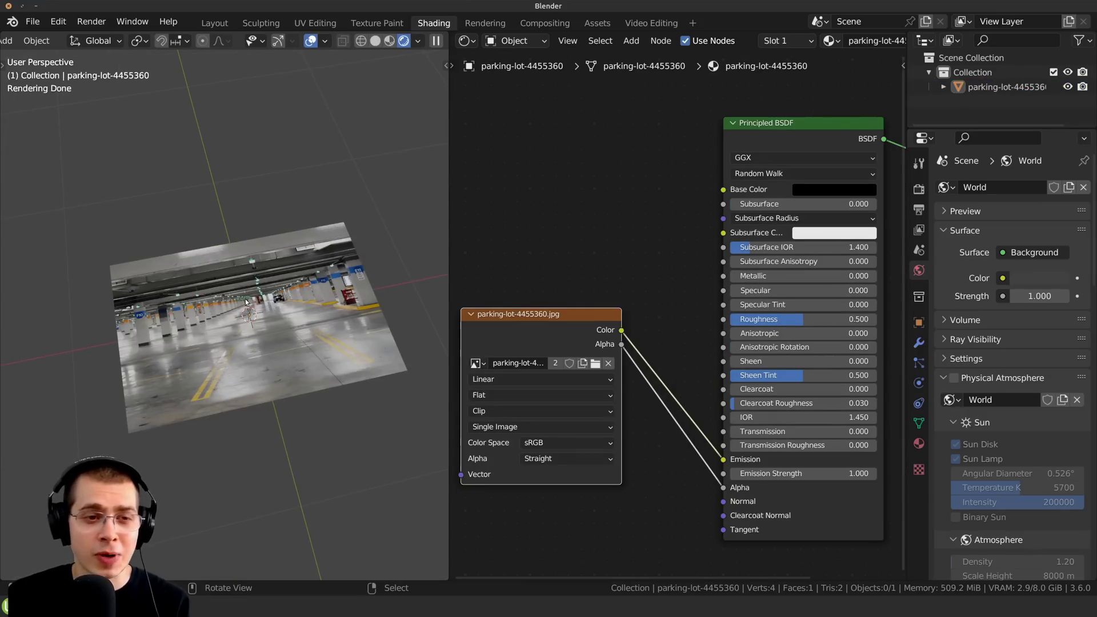
# - Add a mesh plane and move it along the Y axis, behind the imported image plane
pyautogui.hotkey('shift', 'a')
pyautogui.moveTo(202, 277)
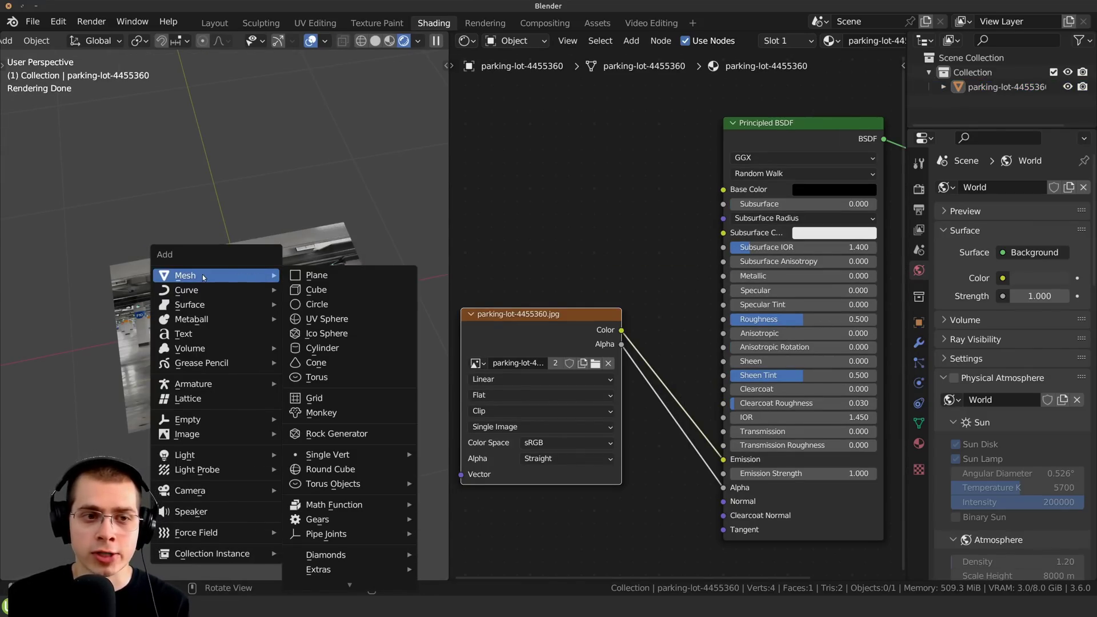
pyautogui.click(336, 279)
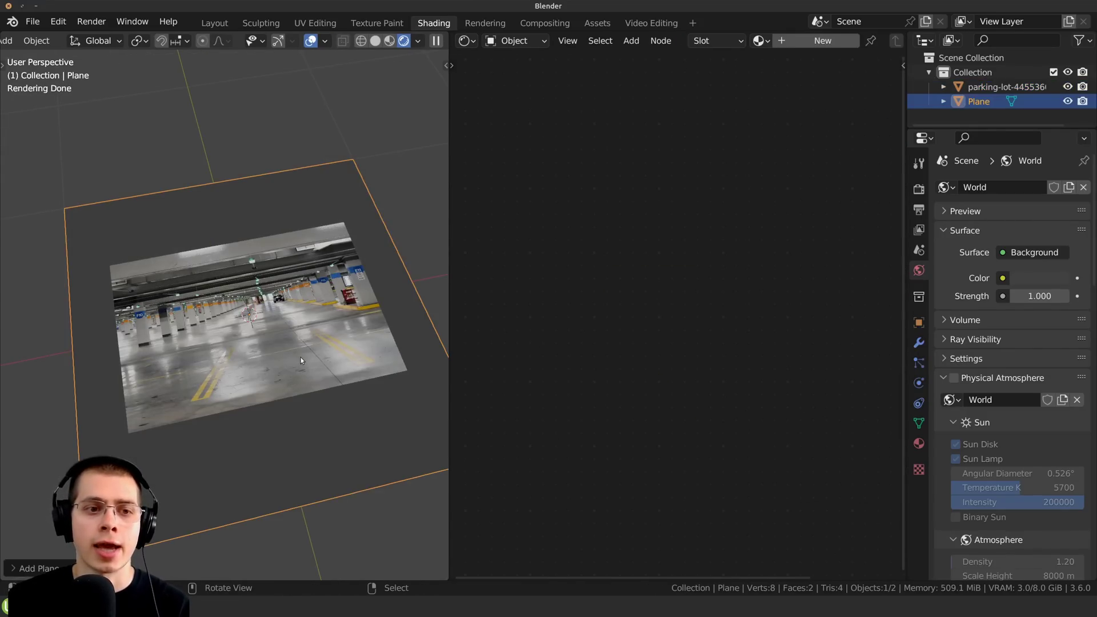
pyautogui.press('g')
pyautogui.press('y')
pyautogui.click(278, 240)
# - Assign the image plane's parking-lot-4455360 material to the new plane
pyautogui.rightClick(286, 286)
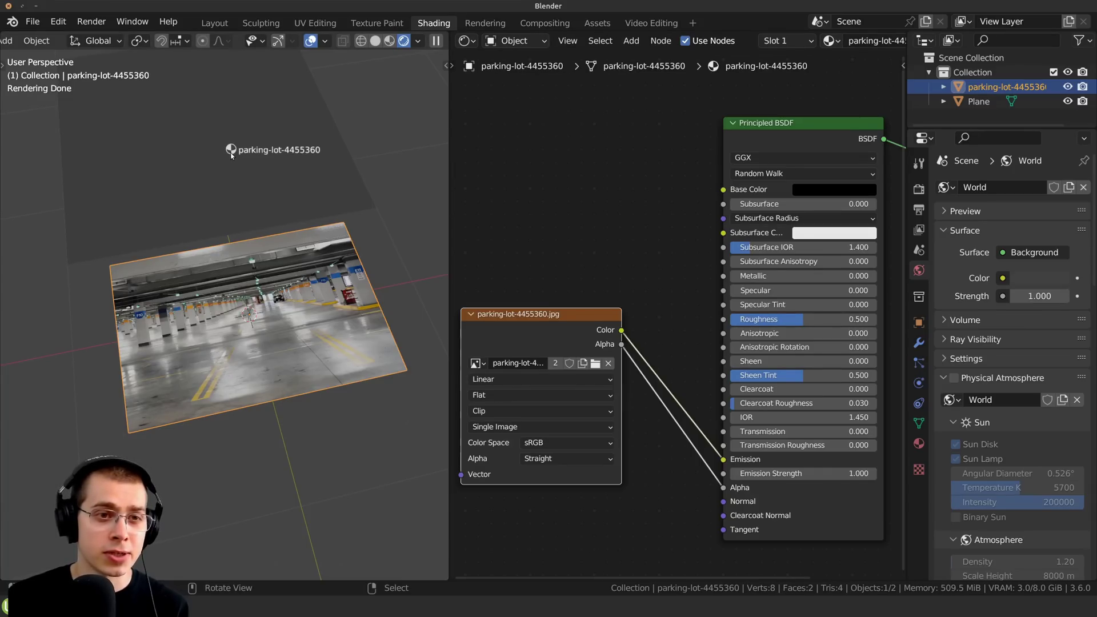
pyautogui.moveTo(232, 156); pyautogui.dragTo(232, 157)
pyautogui.rightClick(230, 166)
pyautogui.moveTo(228, 177); pyautogui.dragTo(174, 366, button='middle')
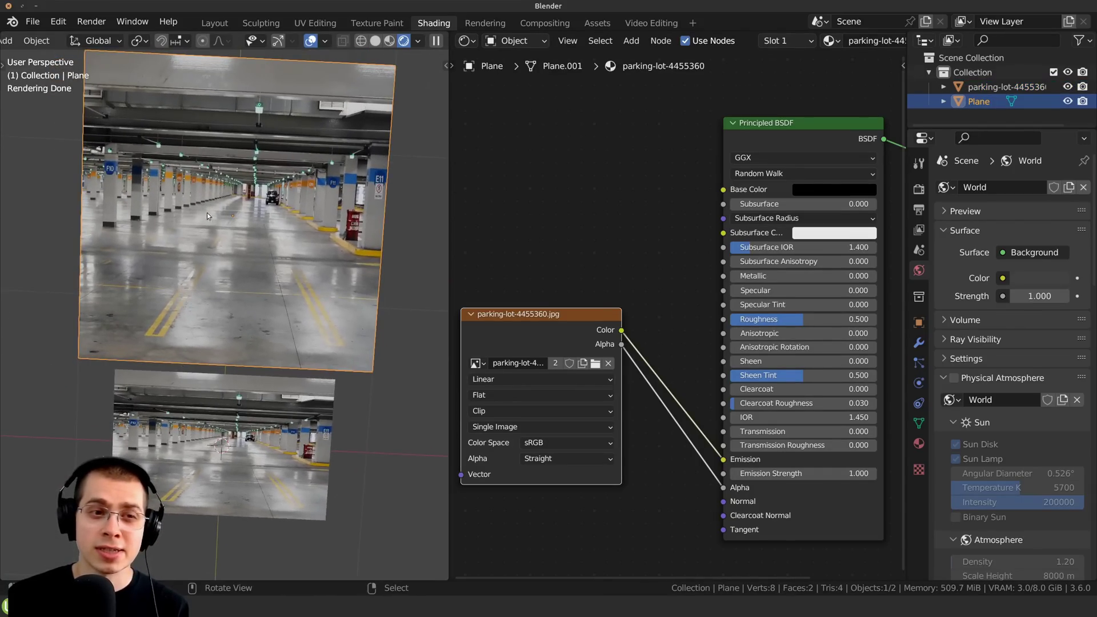
pyautogui.scroll(2, 290, 224)
pyautogui.scroll(-2, 240, 276)
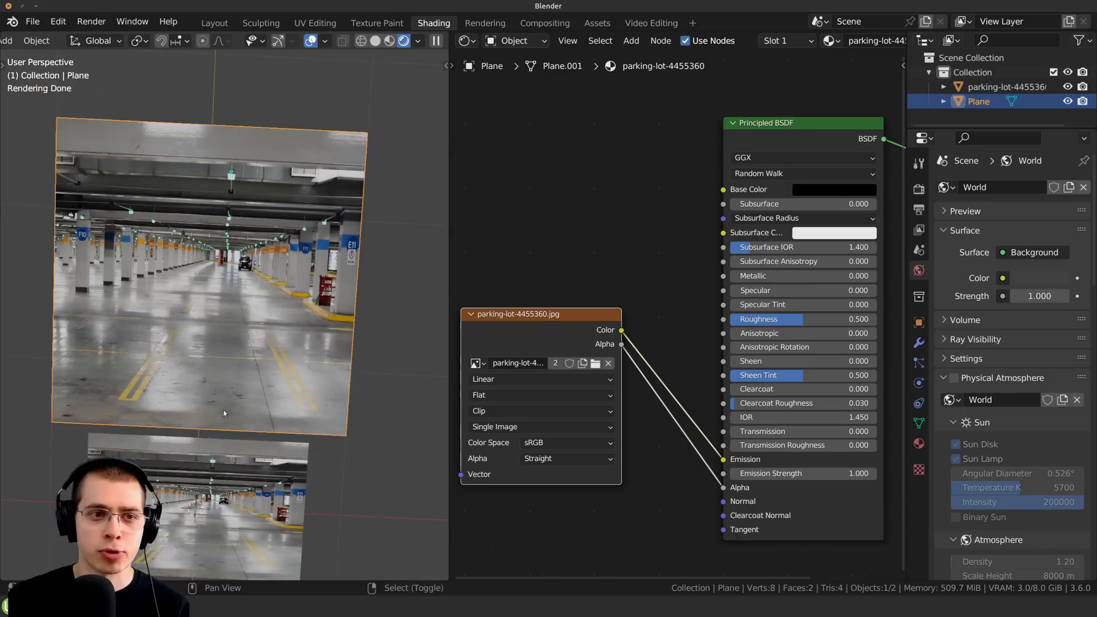
# - Scale the new plane's mesh down along the Y axis in Edit Mode to roughly match the image's proportions
pyautogui.keyDown('shift'); pyautogui.moveTo(194, 429); pyautogui.dragTo(220, 397, button='middle'); pyautogui.keyUp('shift')
pyautogui.press('s')
pyautogui.press('y')
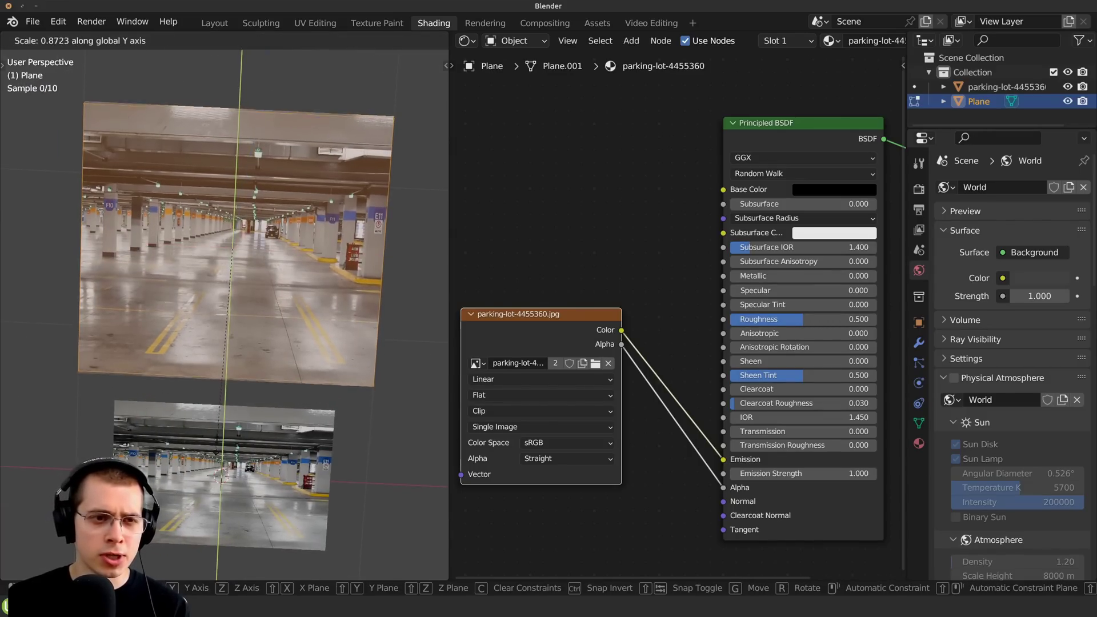
pyautogui.click(218, 401)
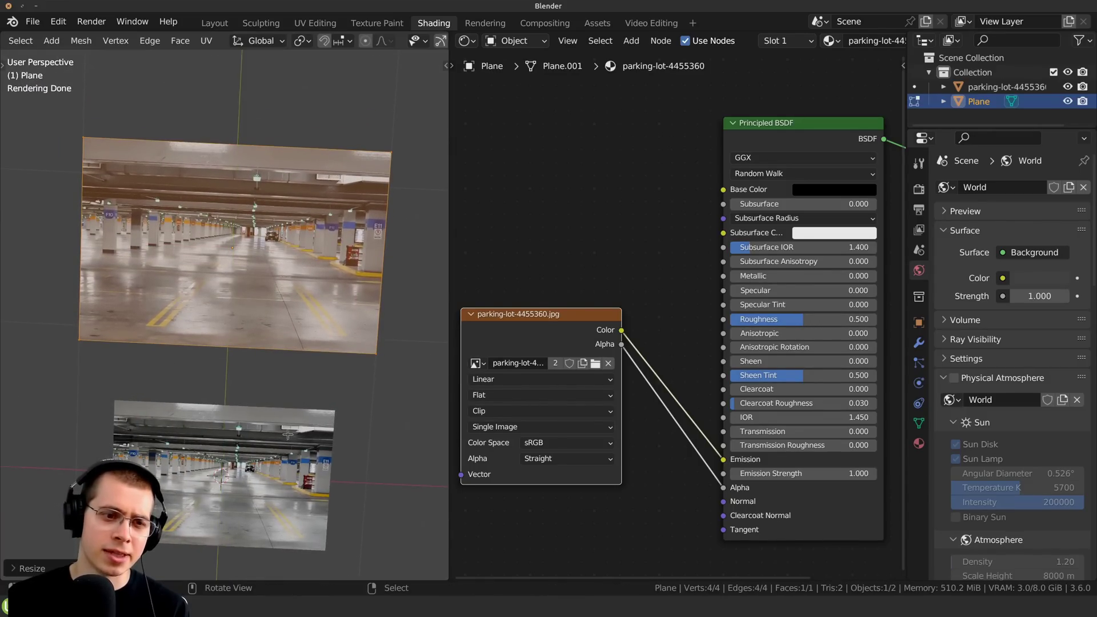
# - Return to Object Mode, scale and reposition the new plane near the imported one, and compare the two planes
pyautogui.keyDown('shift'); pyautogui.moveTo(320, 410); pyautogui.dragTo(326, 362, button='middle'); pyautogui.keyUp('shift')
pyautogui.press('Tab')
pyautogui.press('s')
pyautogui.click(307, 327)
pyautogui.press('g')
pyautogui.click(307, 360)
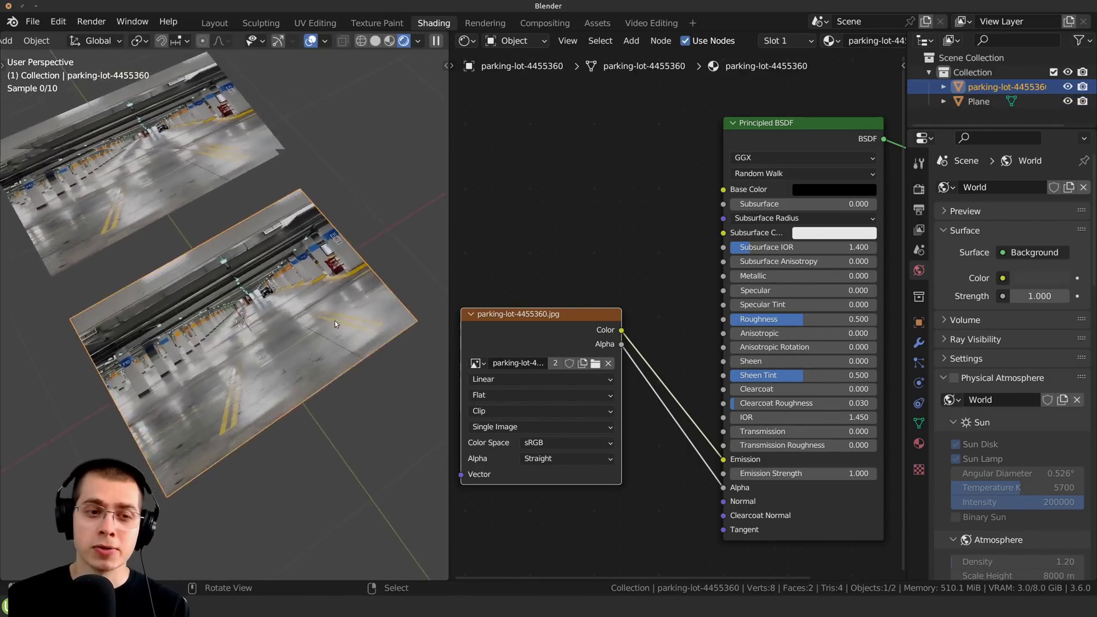
pyautogui.scroll(2, 336, 324)
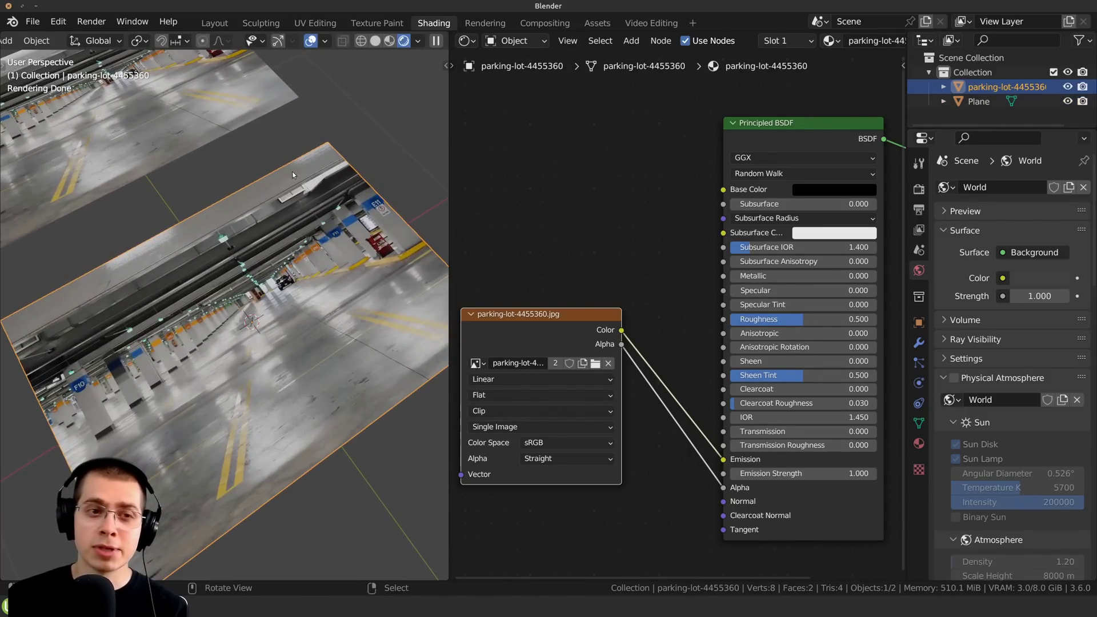
pyautogui.scroll(-1, 314, 303)
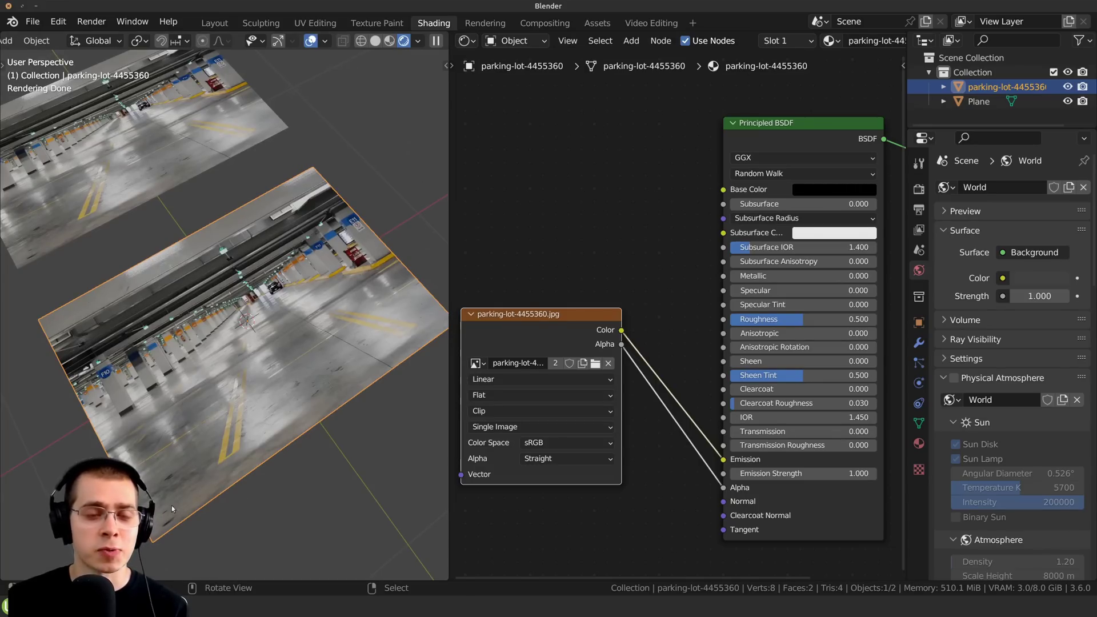
pyautogui.moveTo(174, 291); pyautogui.dragTo(320, 325, button='middle')
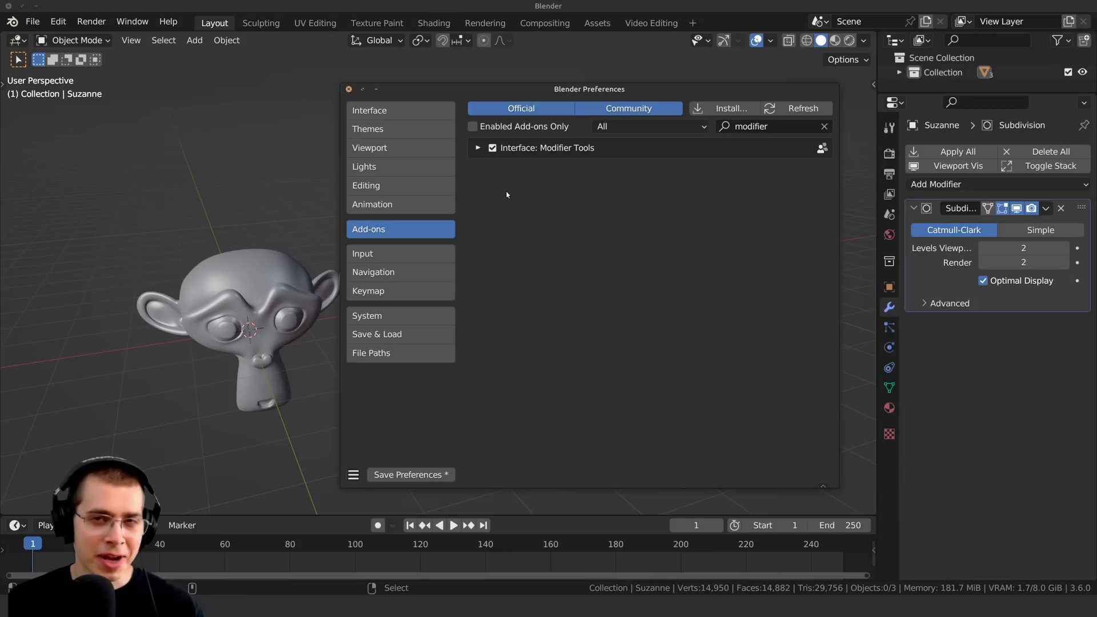
# - Show the details of the Modifier Tools add-on
pyautogui.click(477, 148)
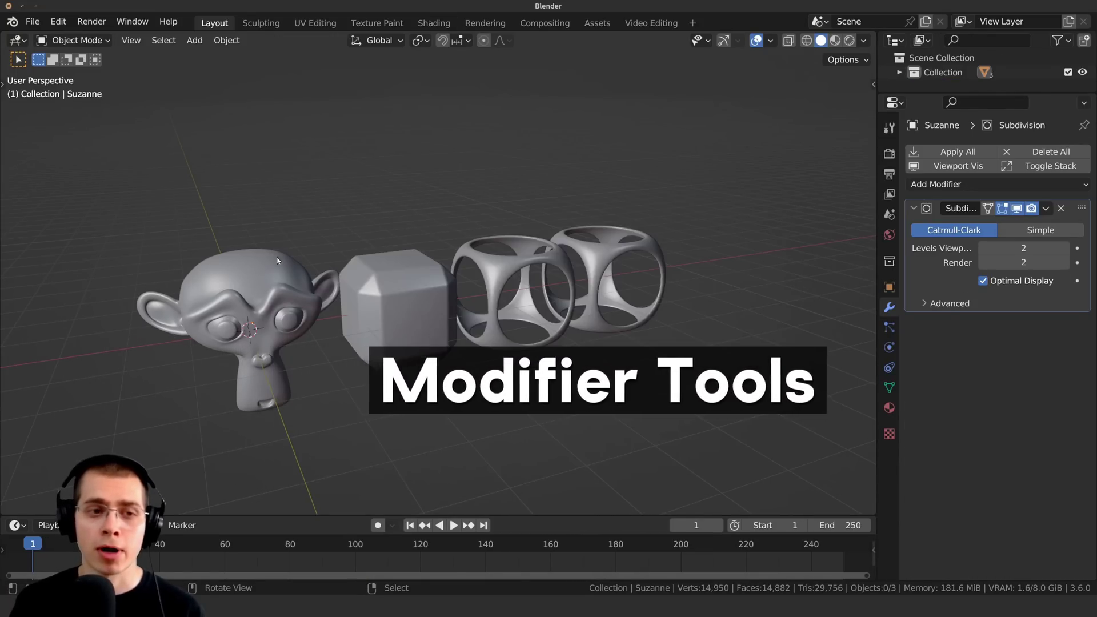
# - Examine the modifier stacks of the monkey head, the beveled cube and the mirrored wireframe cubes
pyautogui.click(226, 265)
pyautogui.click(404, 283)
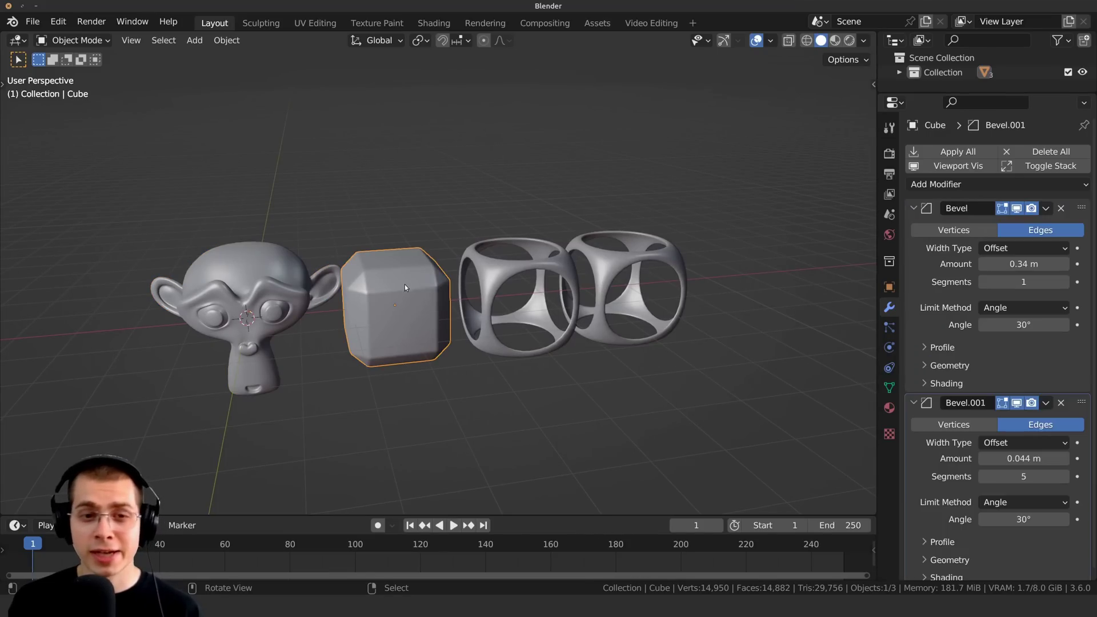
pyautogui.click(543, 277)
pyautogui.scroll(-3, 1036, 338)
pyautogui.scroll(3, 1036, 339)
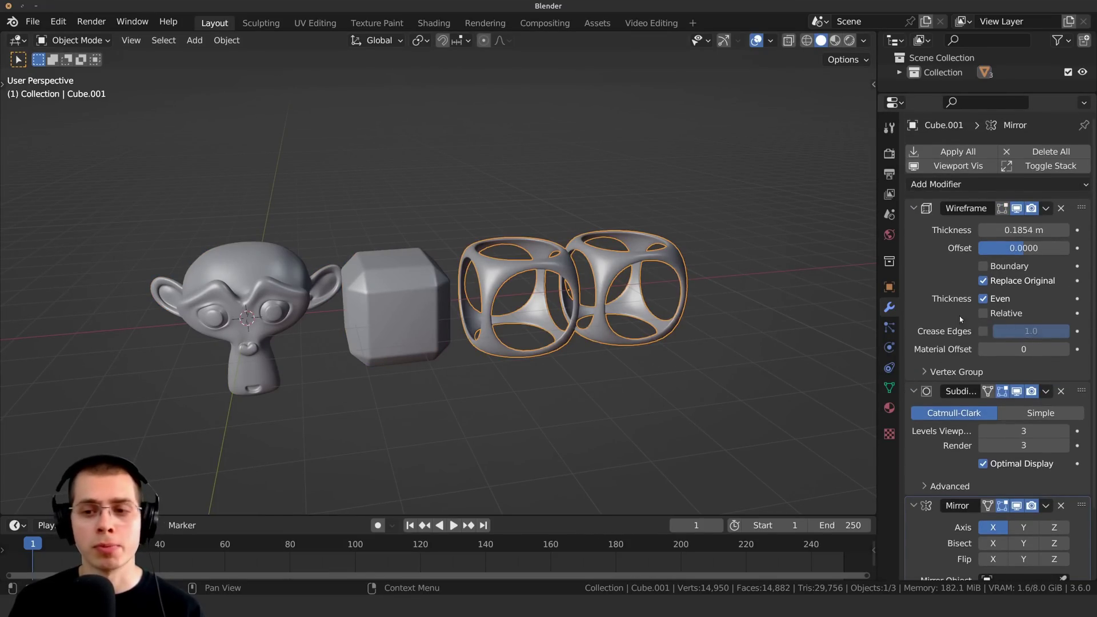
pyautogui.scroll(-1, 571, 285)
pyautogui.click(412, 278)
pyautogui.click(267, 265)
pyautogui.scroll(1, 320, 266)
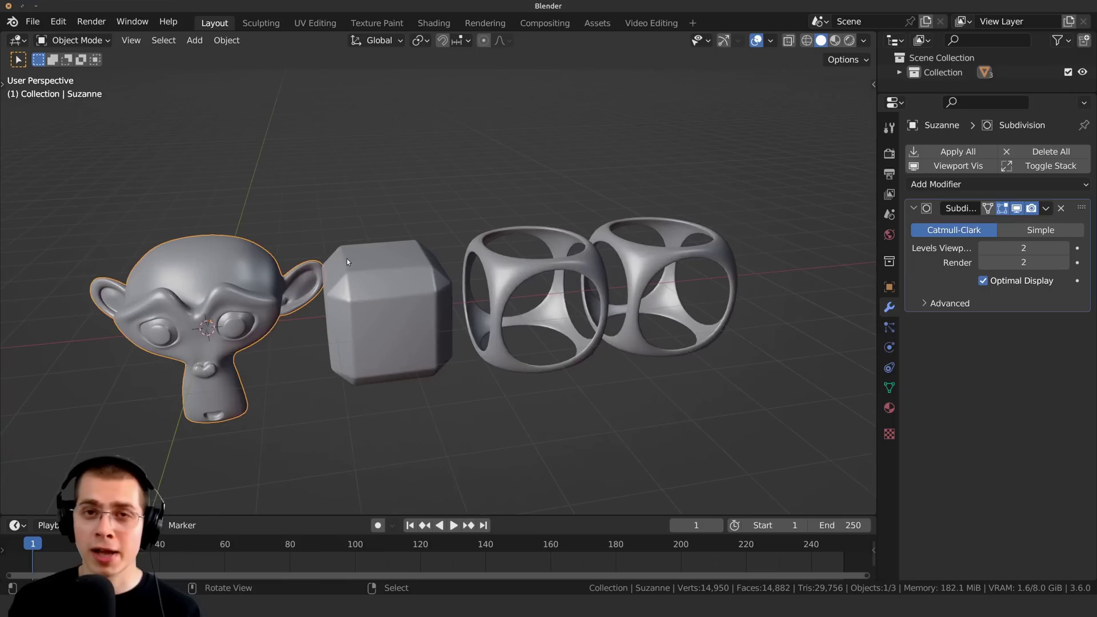
# - Select the beveled cube and open the options of its first Bevel modifier
pyautogui.click(402, 260)
pyautogui.scroll(2, 404, 274)
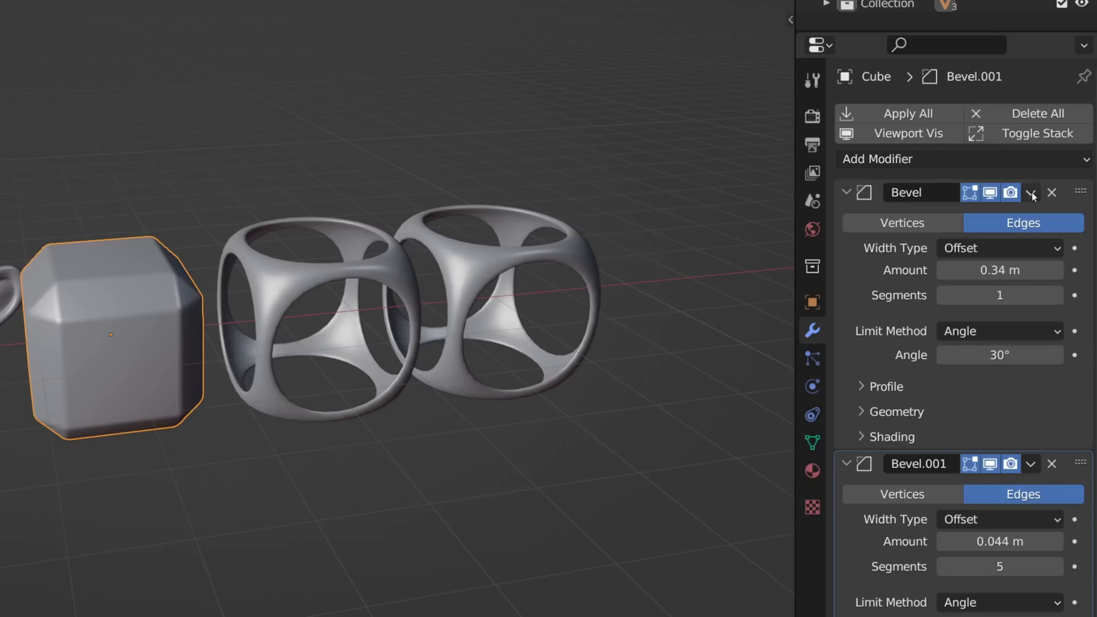
pyautogui.click(1031, 192)
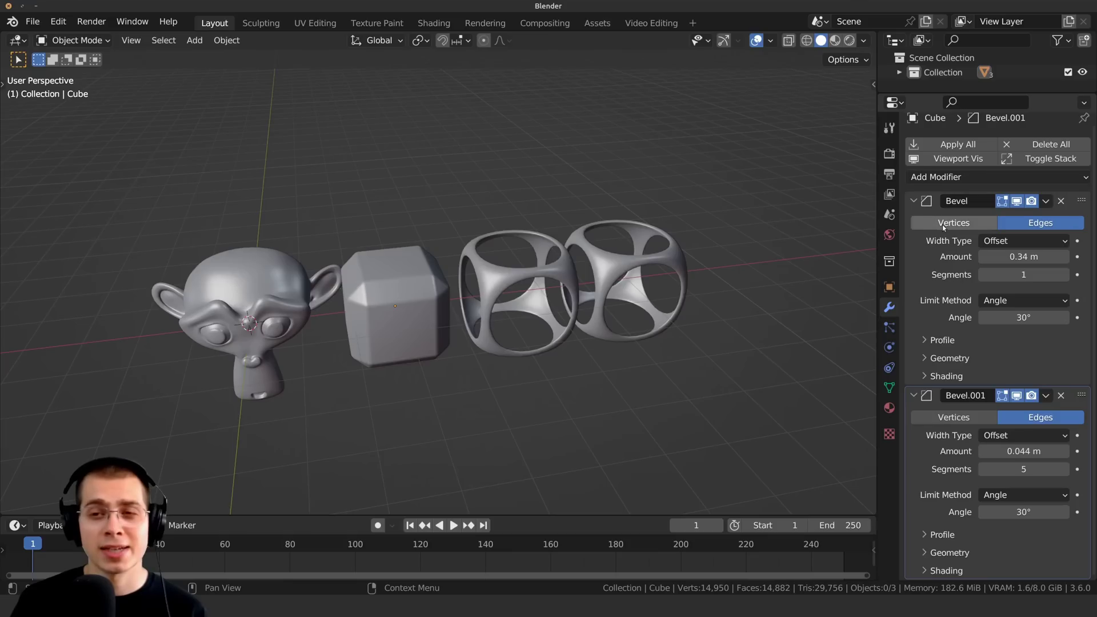
pyautogui.scroll(1, 943, 227)
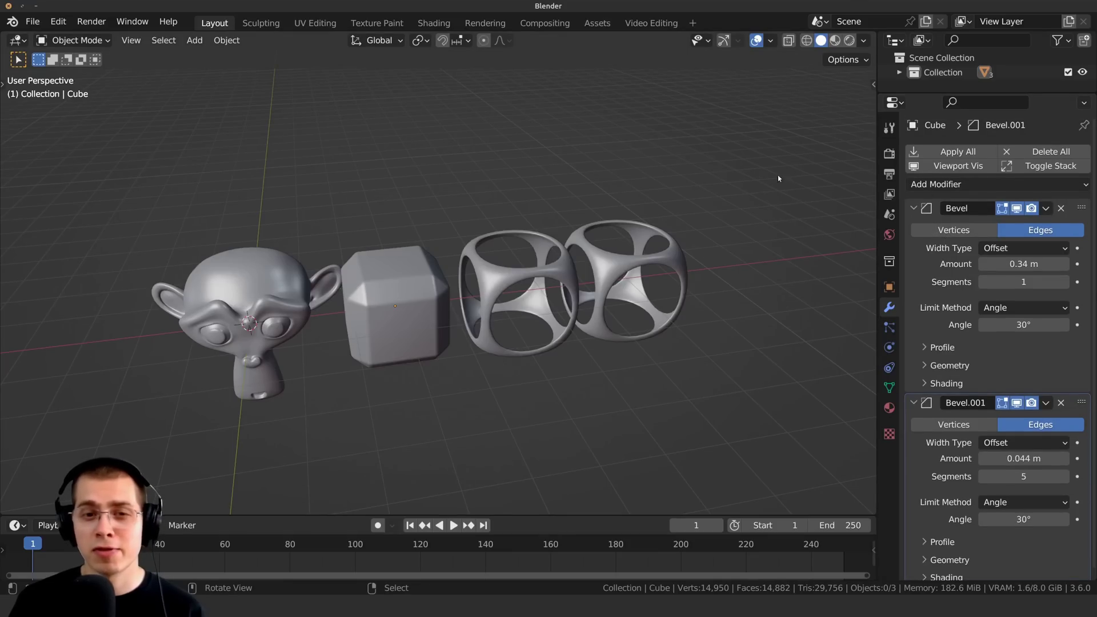
pyautogui.moveTo(792, 170); pyautogui.dragTo(168, 359)
pyautogui.moveTo(645, 236); pyautogui.dragTo(605, 240, button='middle')
pyautogui.click(691, 212)
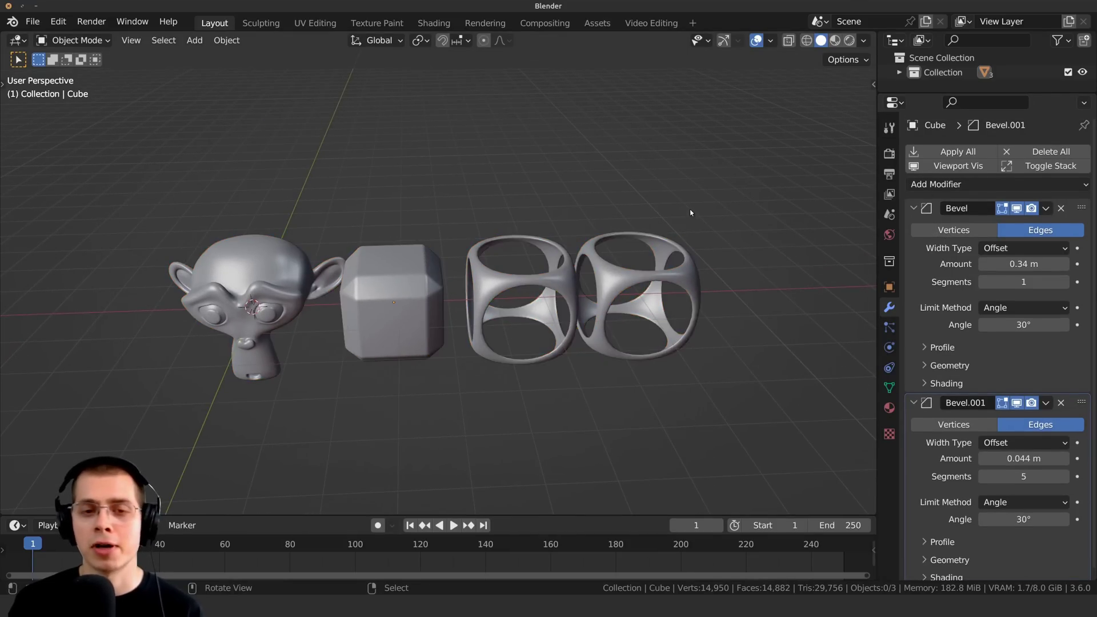
pyautogui.moveTo(690, 212); pyautogui.dragTo(707, 201, button='middle')
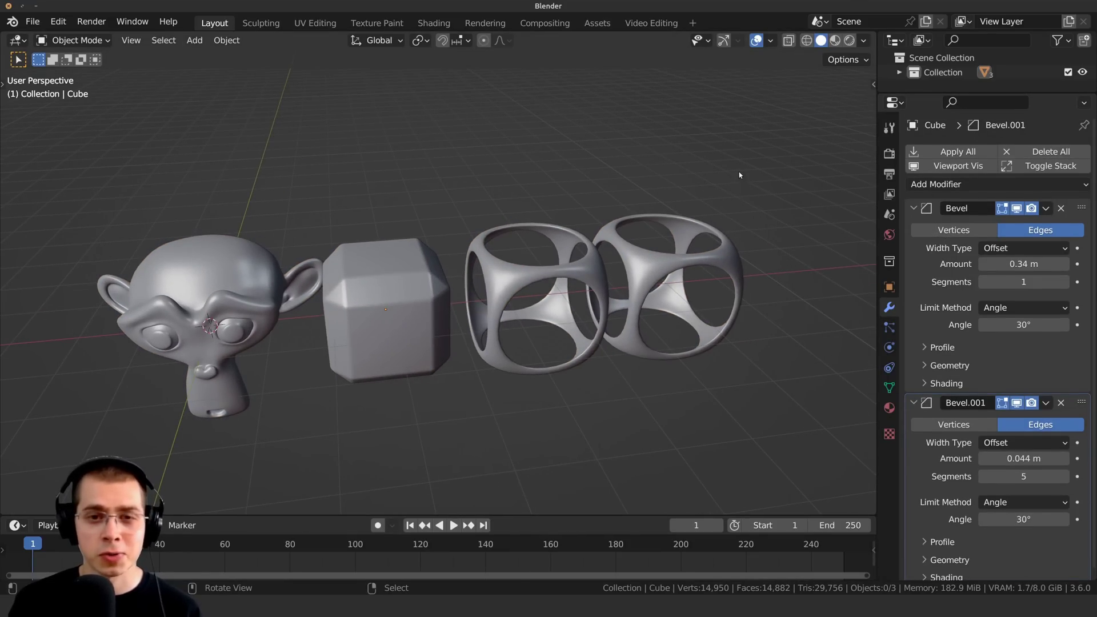
# - Select all three objects, apply all their modifiers at once, and inspect the resulting meshes in Edit Mode
pyautogui.moveTo(740, 169); pyautogui.dragTo(160, 389)
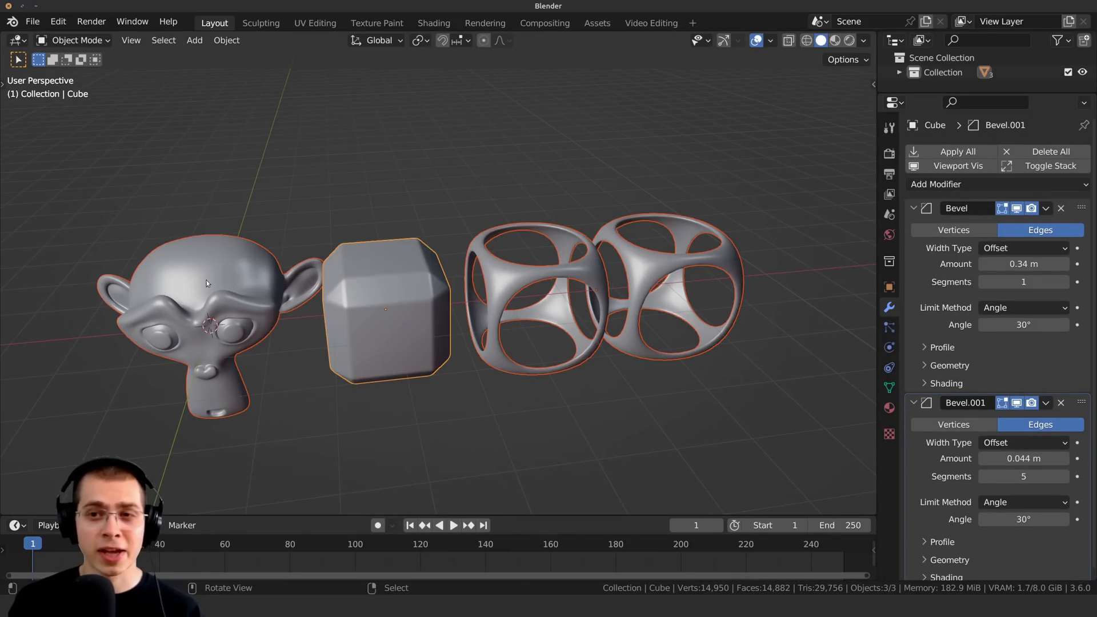
pyautogui.click(945, 155)
pyautogui.press('Tab')
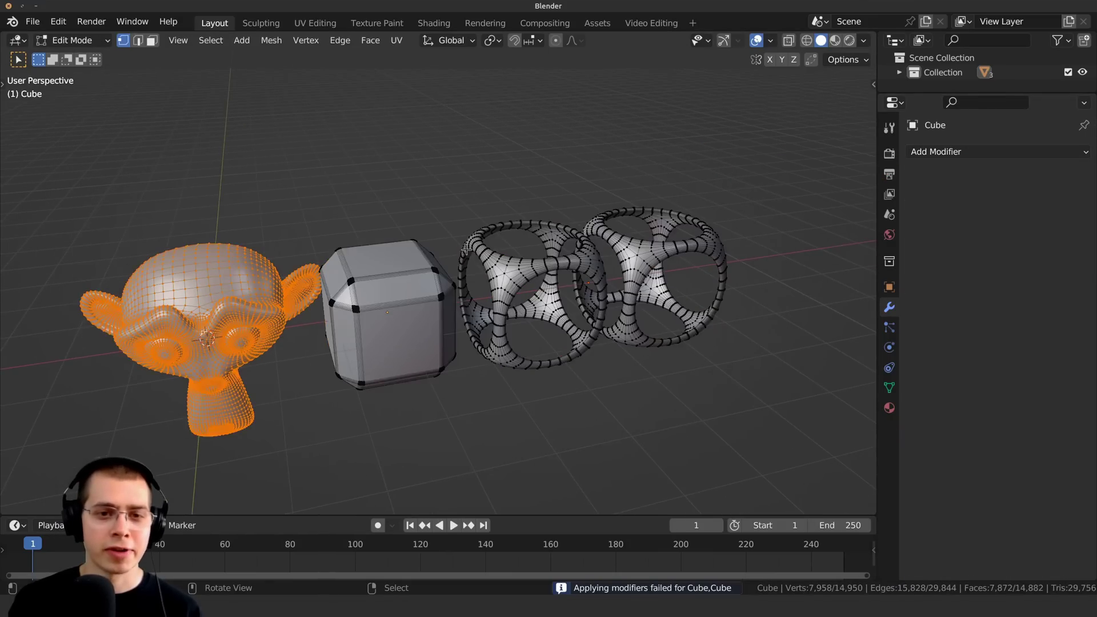
pyautogui.moveTo(394, 194); pyautogui.dragTo(483, 213, button='middle')
pyautogui.scroll(3, 404, 178)
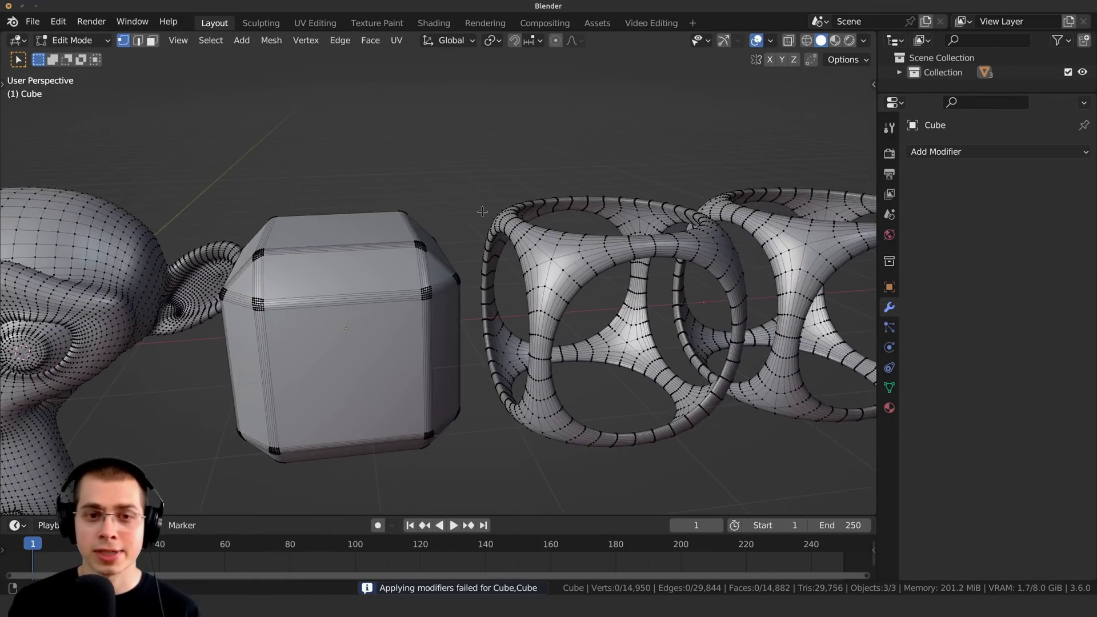
# - Return to Object Mode with the modifiers of all objects restored, and widen the properties editor
pyautogui.scroll(-3, 482, 214)
pyautogui.moveTo(416, 281)
pyautogui.mouseDown(button='middle')
pyautogui.moveTo(436, 332)
pyautogui.moveTo(416, 278)
pyautogui.mouseUp(button='middle')
pyautogui.press('Tab')
pyautogui.scroll(4, 416, 281)
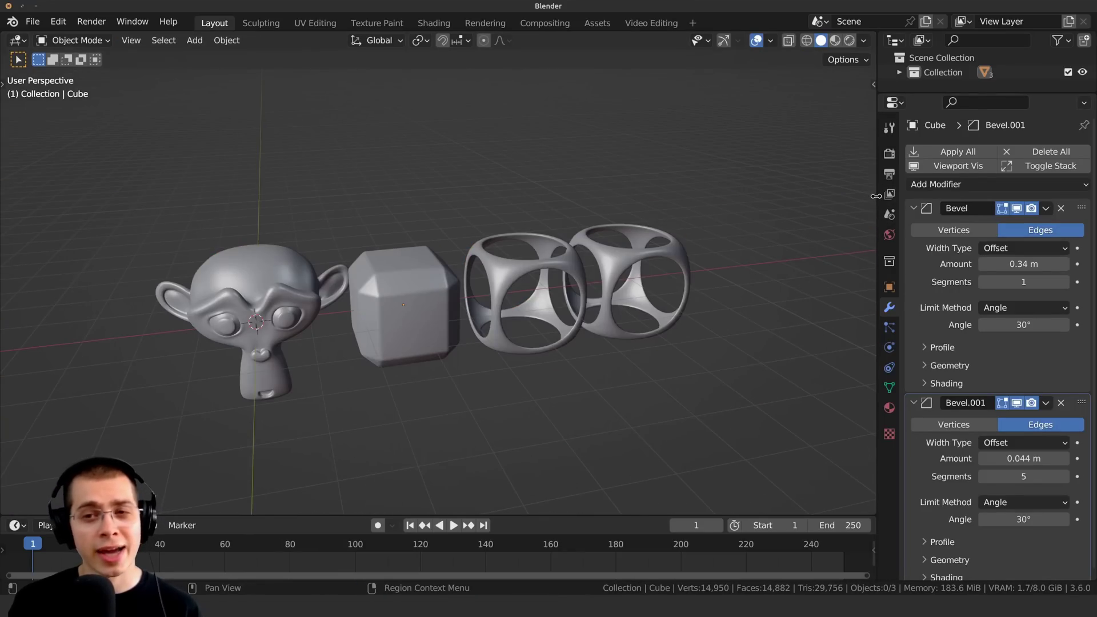
pyautogui.moveTo(876, 196); pyautogui.dragTo(780, 196)
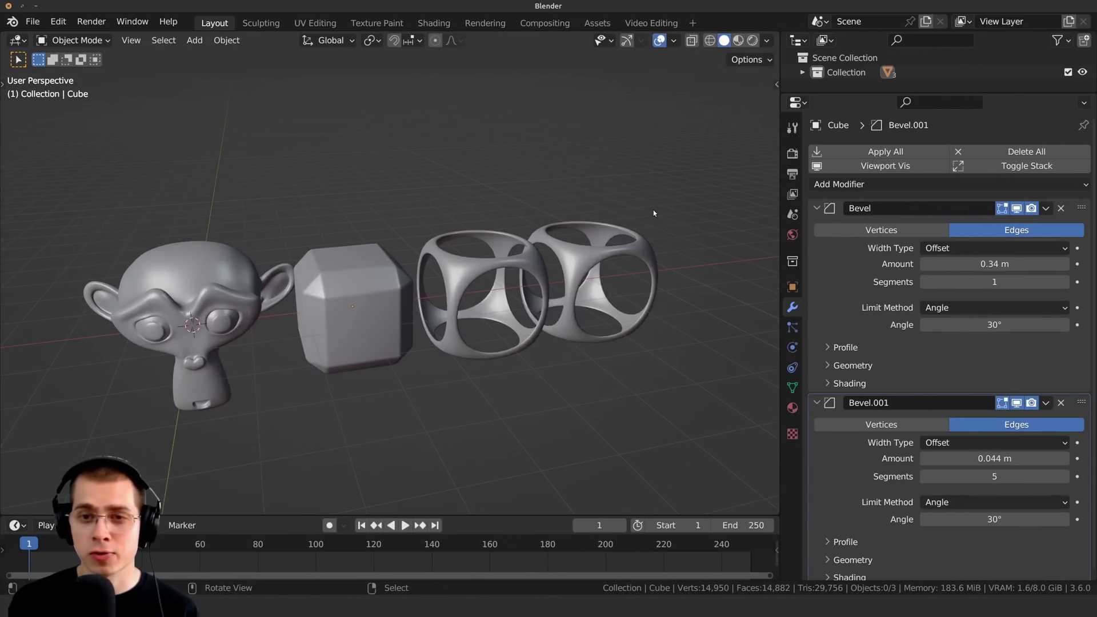
# - Select all the objects and switch the viewport visibility of all their modifiers off and back on
pyautogui.moveTo(662, 128); pyautogui.dragTo(149, 288)
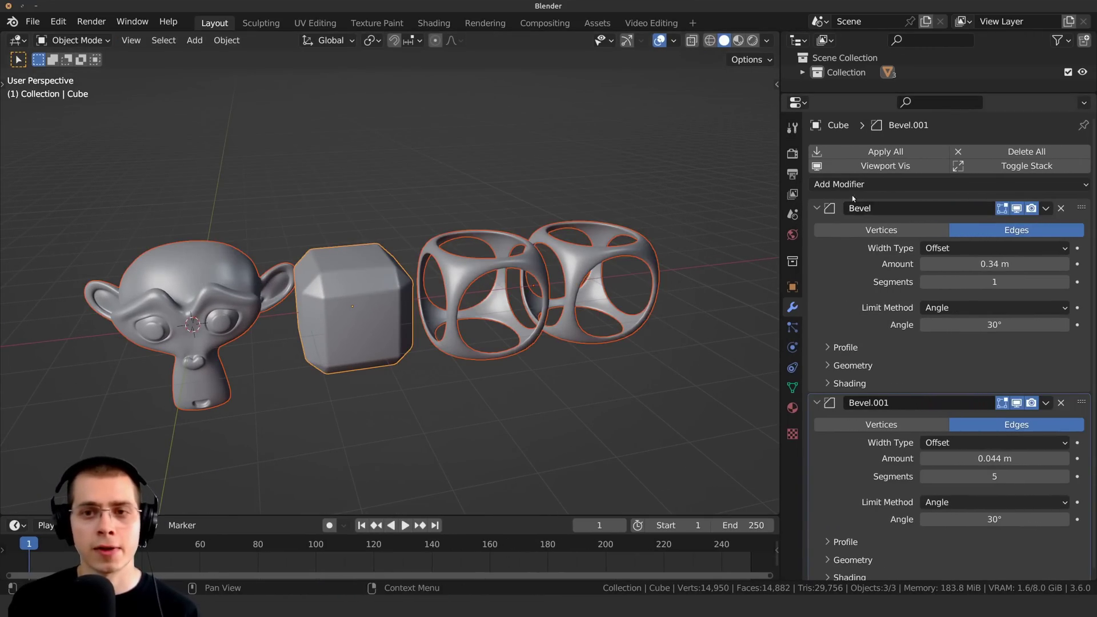
pyautogui.click(884, 169)
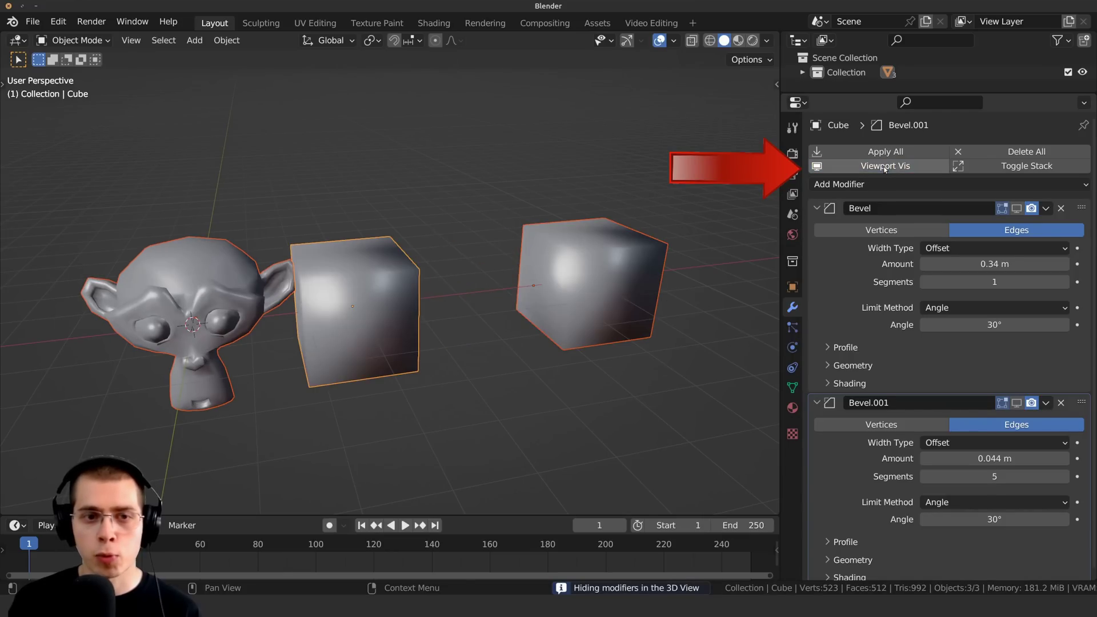
pyautogui.click(884, 169)
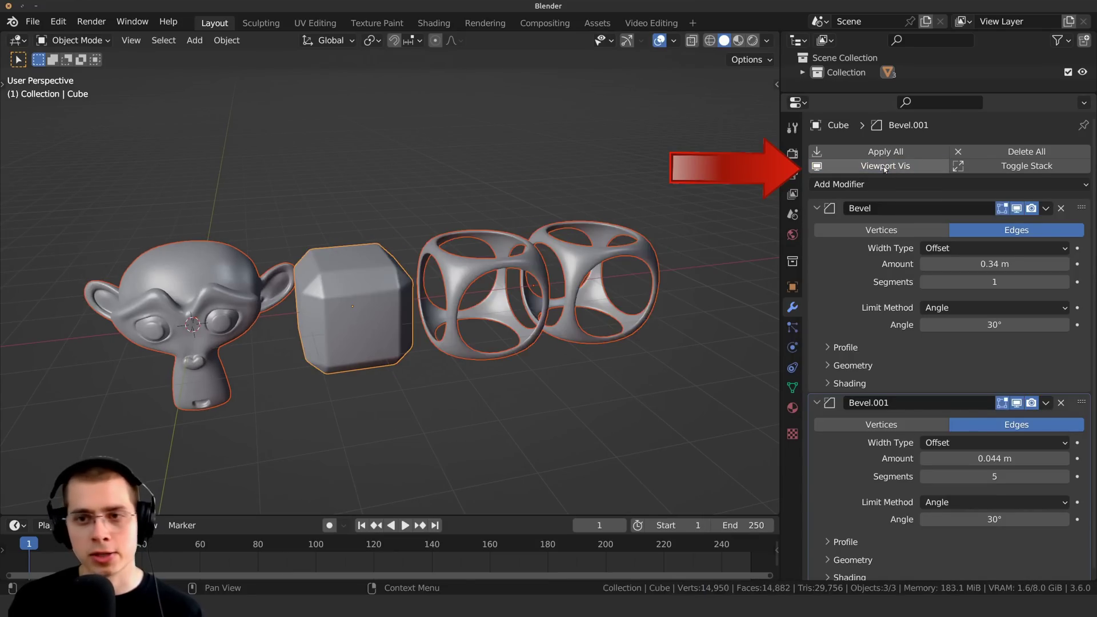
# - Delete all modifiers from the selected objects, and undo the deletion
pyautogui.click(1038, 153)
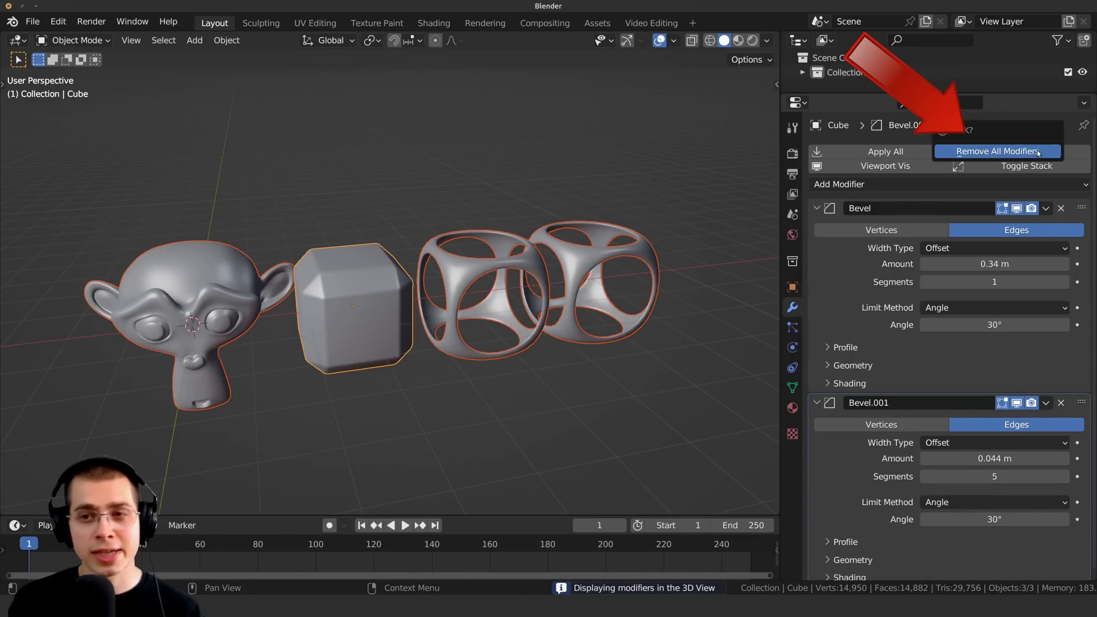
pyautogui.click(1007, 152)
pyautogui.hotkey('ctrl', 'z')
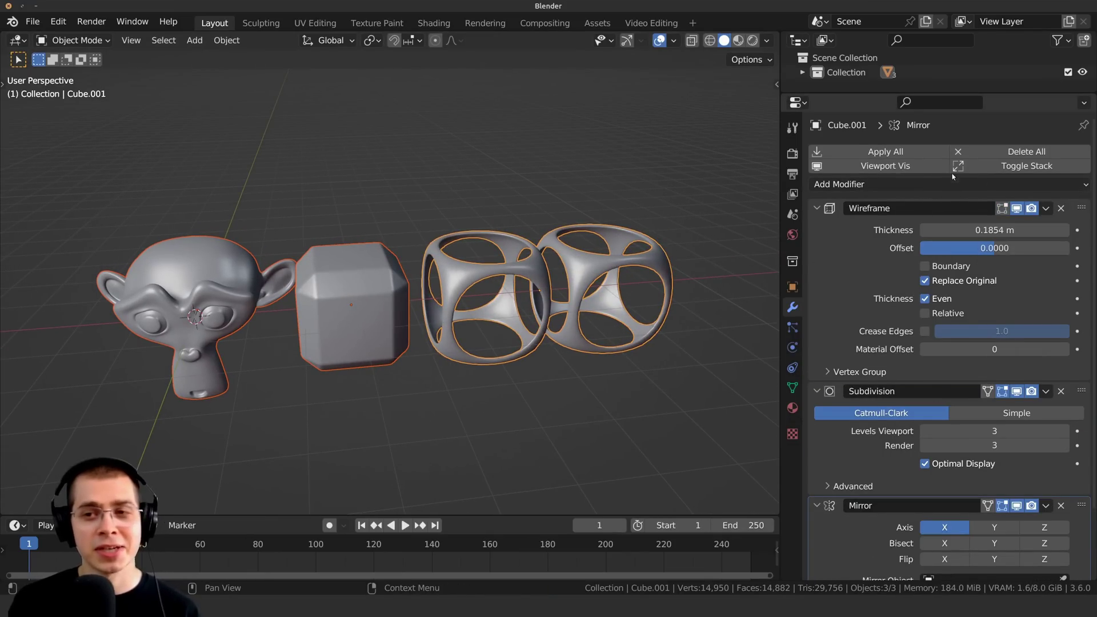
# - Collapse the modifier stack of the wireframe cubes and move its Mirror modifier above the Wireframe modifier
pyautogui.click(1005, 167)
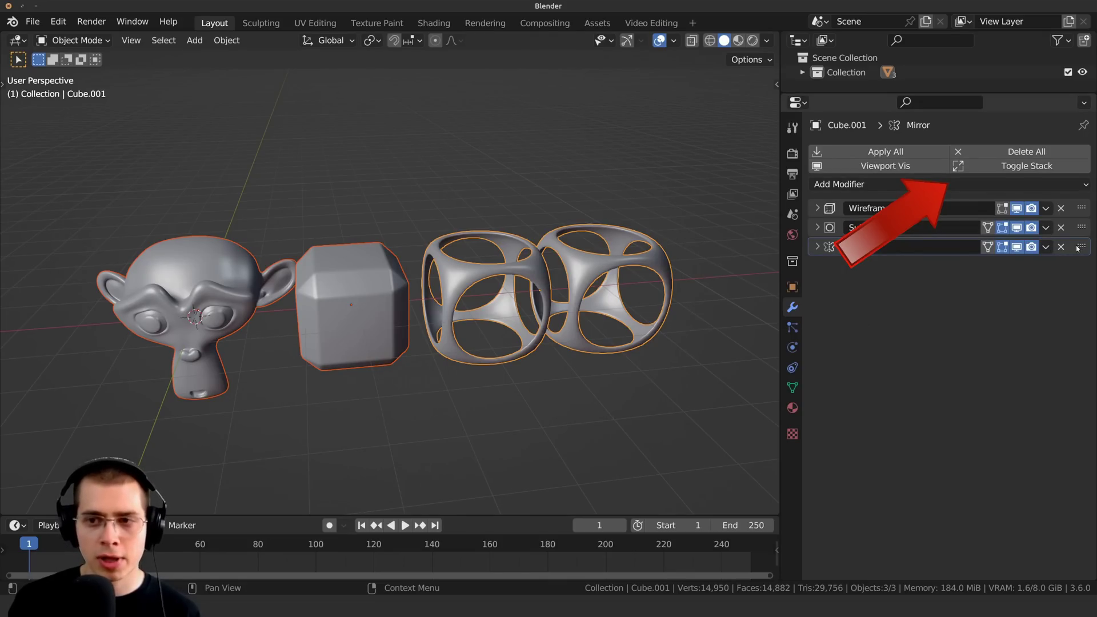
pyautogui.moveTo(1077, 248); pyautogui.dragTo(1078, 207)
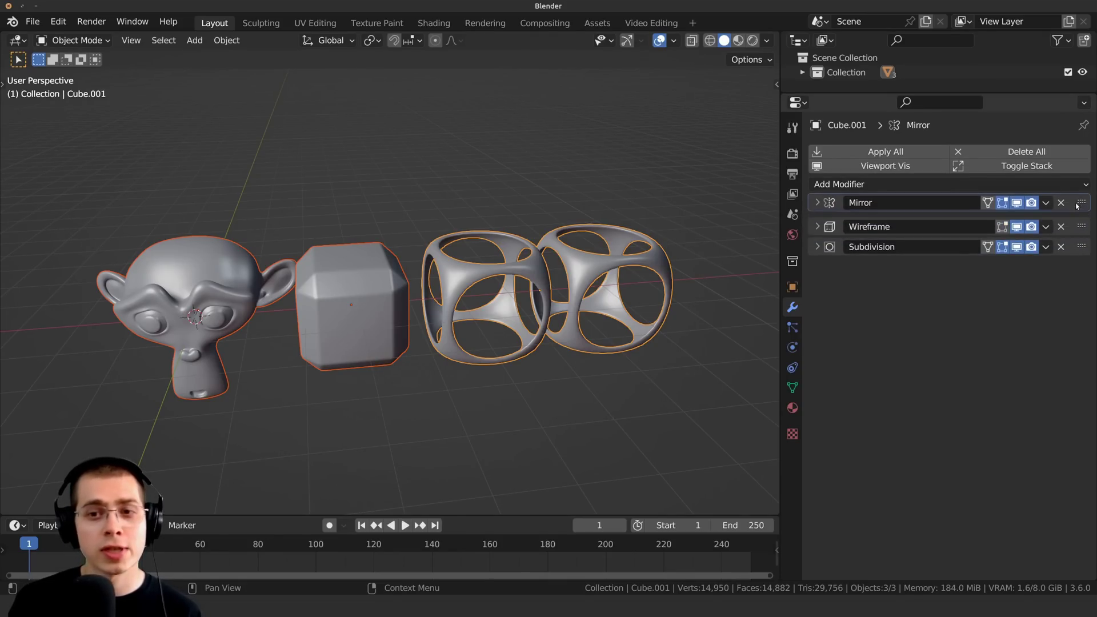
pyautogui.moveTo(1078, 205); pyautogui.dragTo(1078, 216)
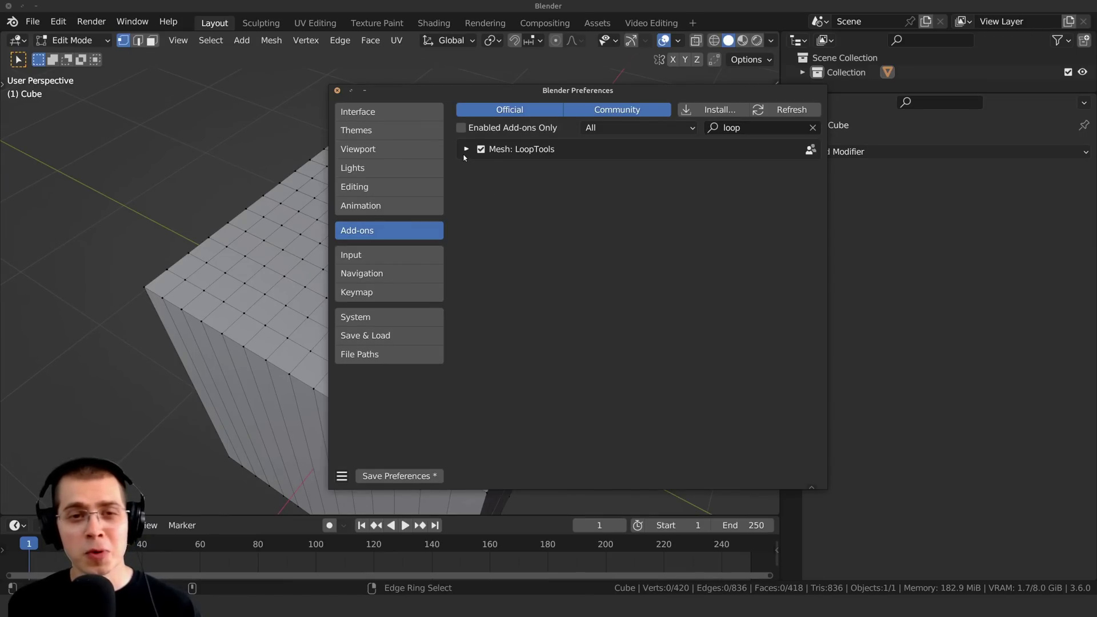
# - Show the details of the LoopTools add-on
pyautogui.click(466, 149)
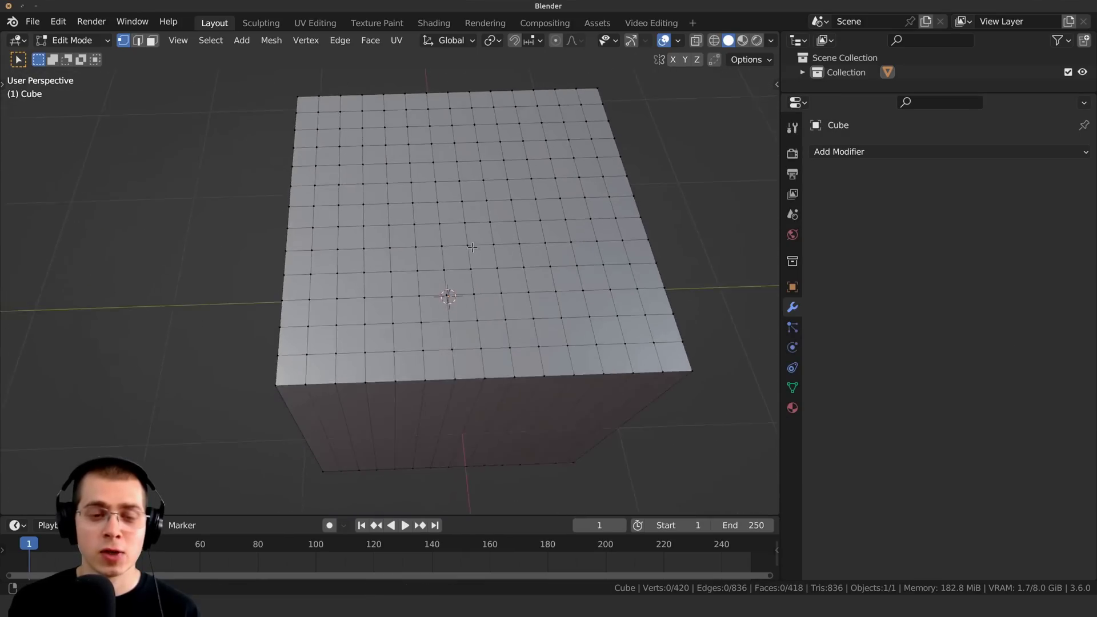
# - Box-select a block of 8 by 7 vertices in the middle of the subdivided cube's top face
pyautogui.moveTo(472, 247); pyautogui.dragTo(436, 337, button='middle')
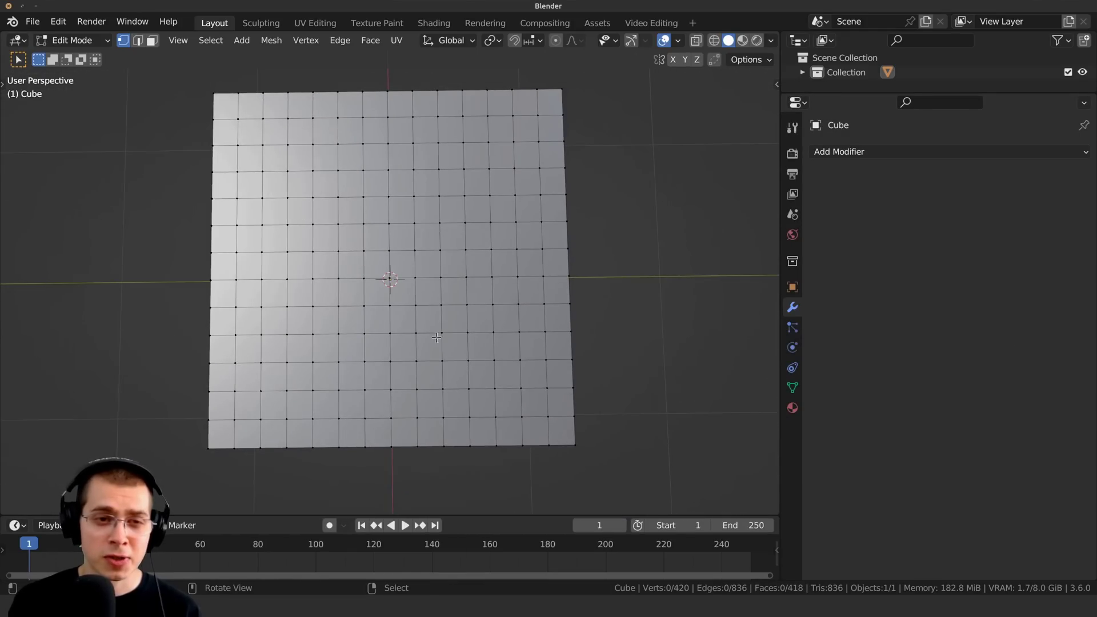
pyautogui.moveTo(465, 180); pyautogui.dragTo(420, 199, button='middle')
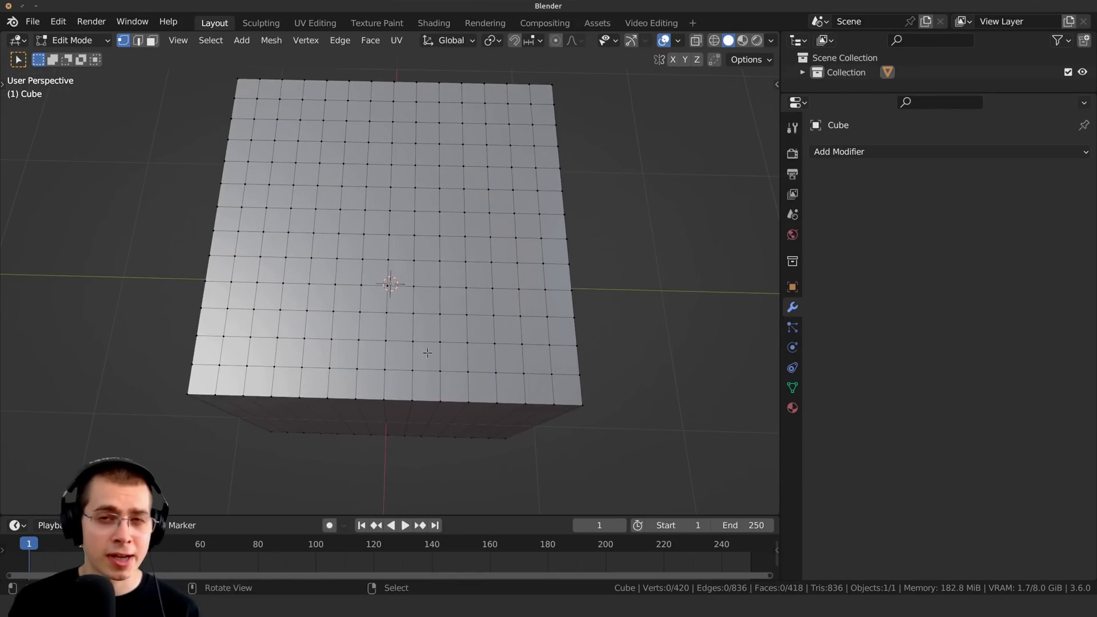
pyautogui.moveTo(427, 352); pyautogui.dragTo(418, 304, button='middle')
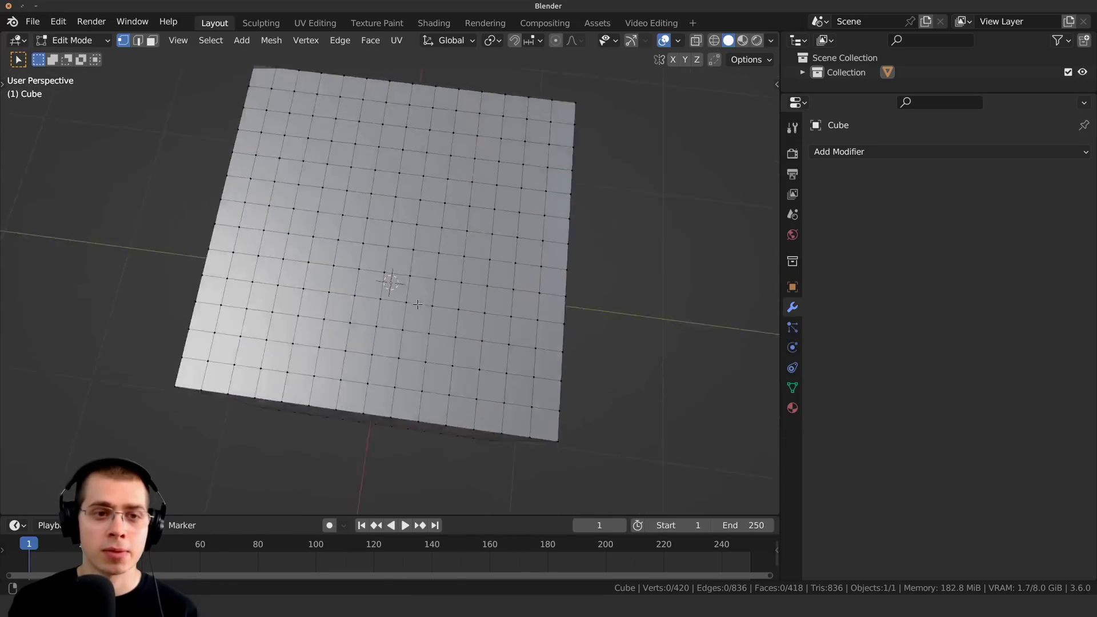
pyautogui.press('KP_7')
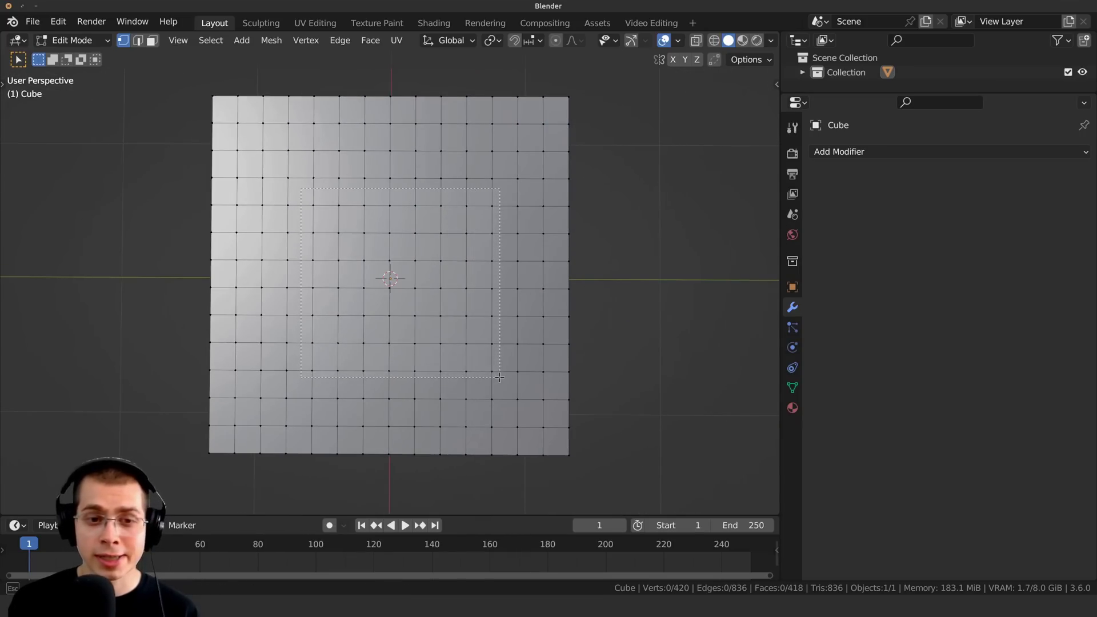
pyautogui.moveTo(500, 379); pyautogui.dragTo(500, 379)
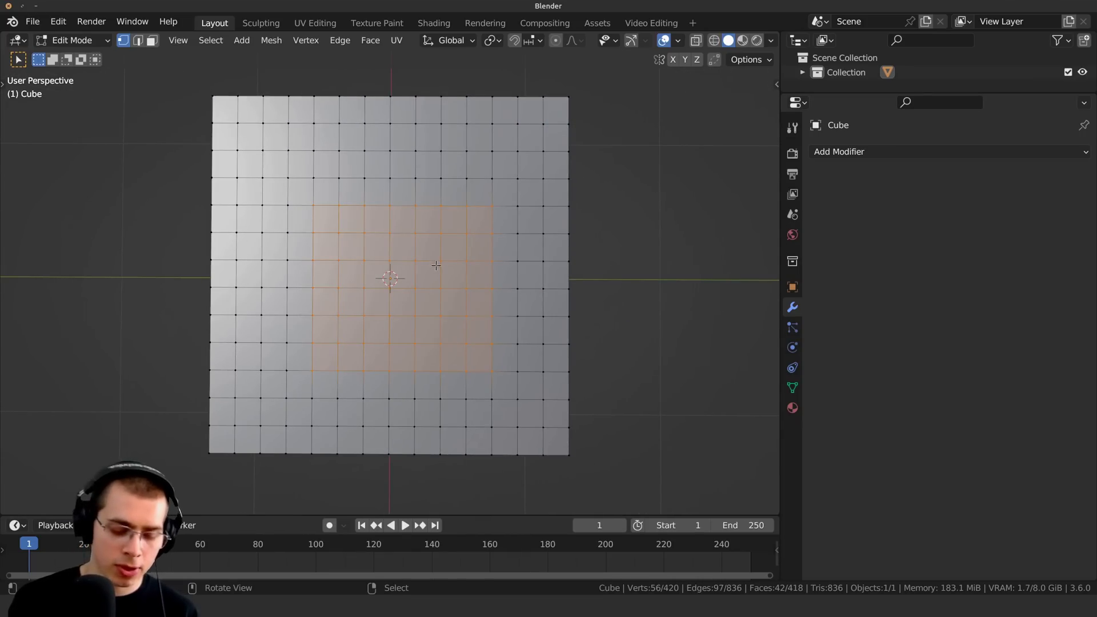
# - Reveal the LoopTools commands beside the viewport and reshape the selected vertices with Circle
pyautogui.press('n')
pyautogui.moveTo(779, 149); pyautogui.dragTo(900, 150)
pyautogui.click(891, 181)
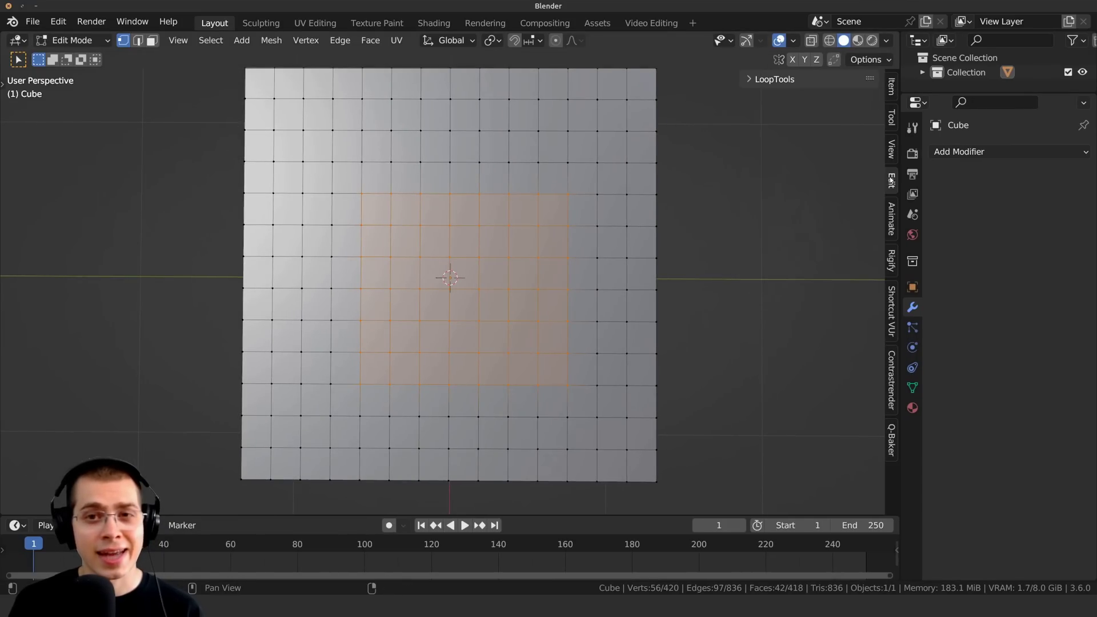
pyautogui.click(743, 80)
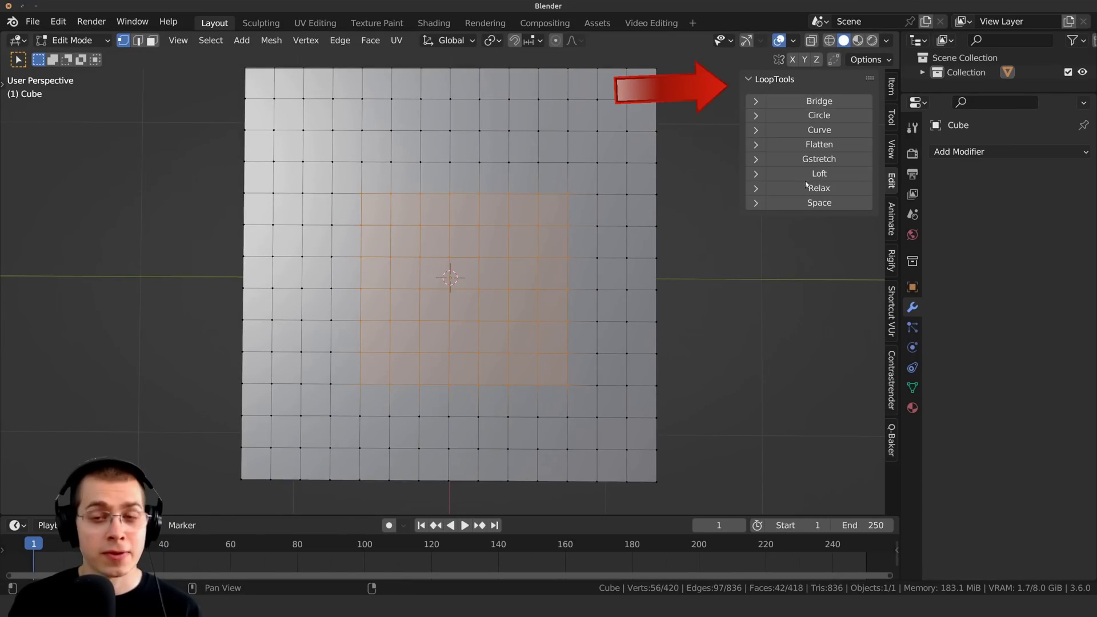
pyautogui.click(819, 116)
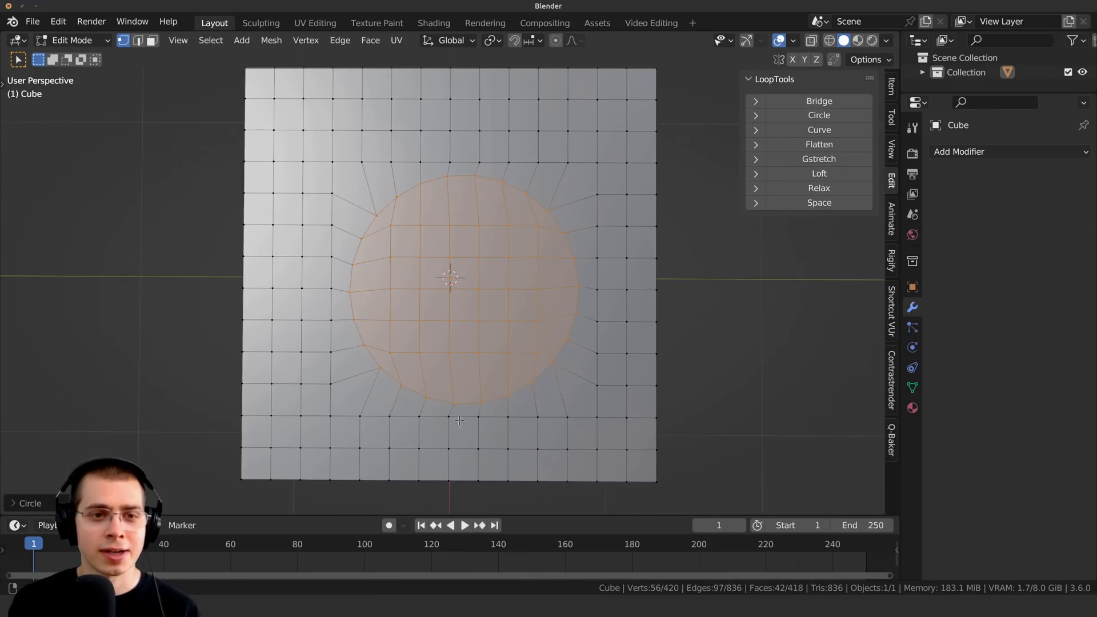
# - Delete the circular selection on the cube's top face to open a hole, and undo the deletion
pyautogui.moveTo(566, 348); pyautogui.dragTo(424, 211, button='middle')
pyautogui.press('x')
pyautogui.click(356, 235)
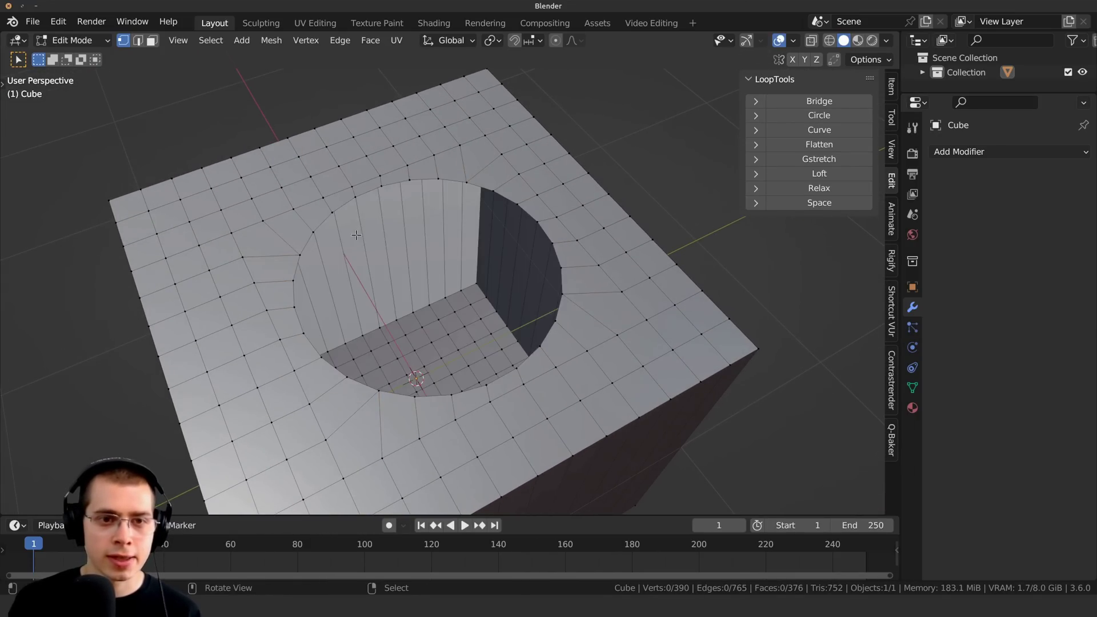
pyautogui.moveTo(536, 233); pyautogui.dragTo(540, 217, button='middle')
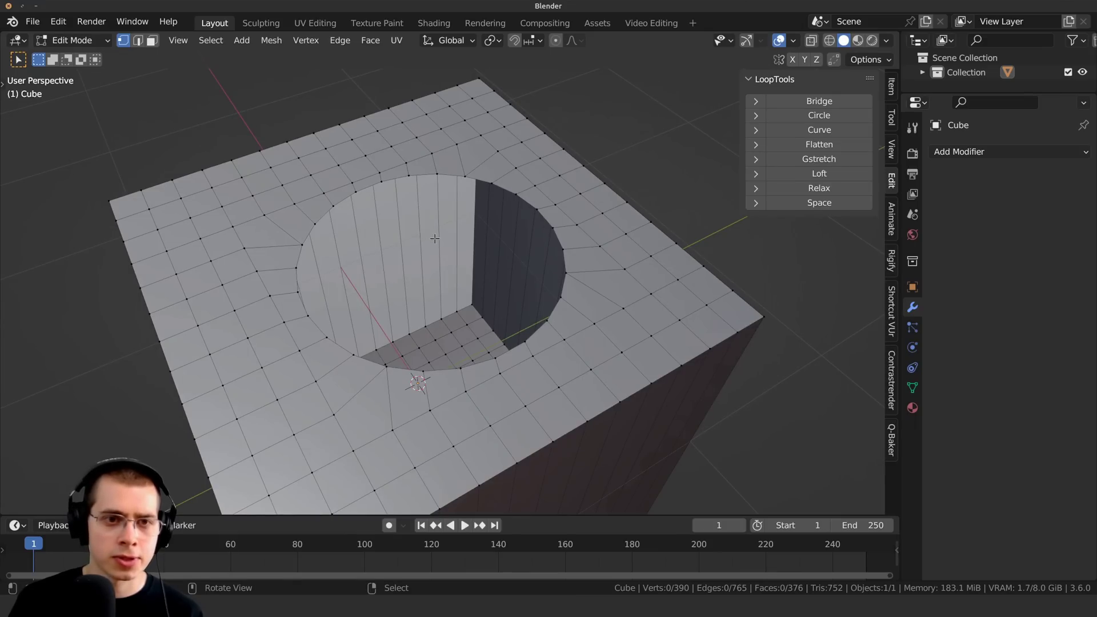
pyautogui.hotkey('ctrl', 'z')
# - Extrude the circular faces about 0.9 m down into the cube and inspect the round recess in Object Mode
pyautogui.press('e')
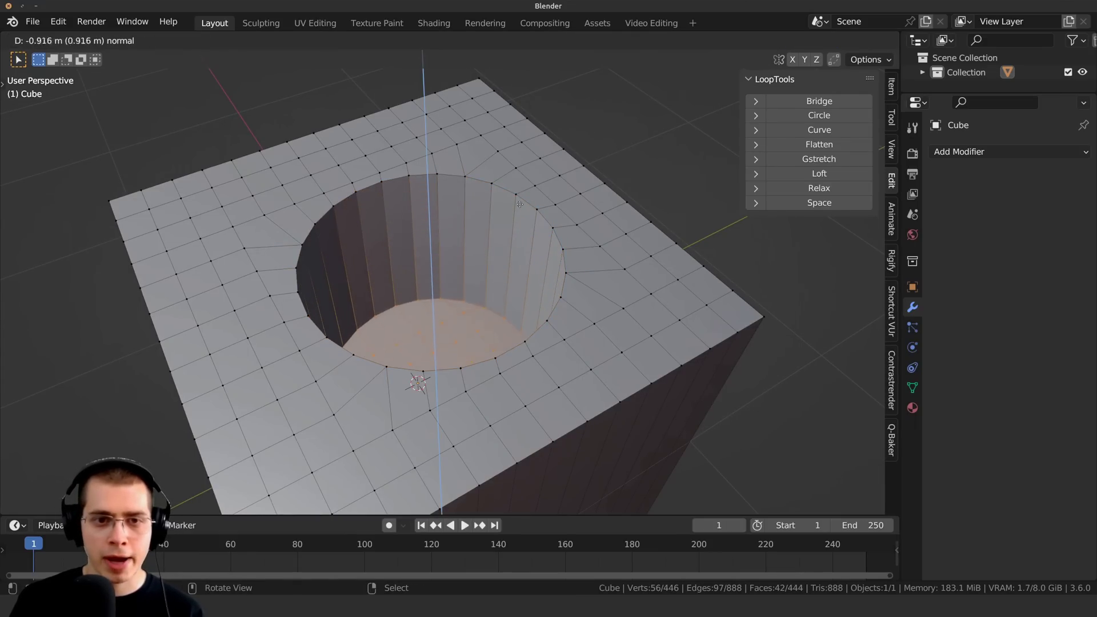
pyautogui.click(532, 219)
pyautogui.press('Tab')
pyautogui.scroll(-3, 551, 257)
pyautogui.moveTo(553, 261); pyautogui.dragTo(481, 265, button='middle')
pyautogui.scroll(3, 481, 265)
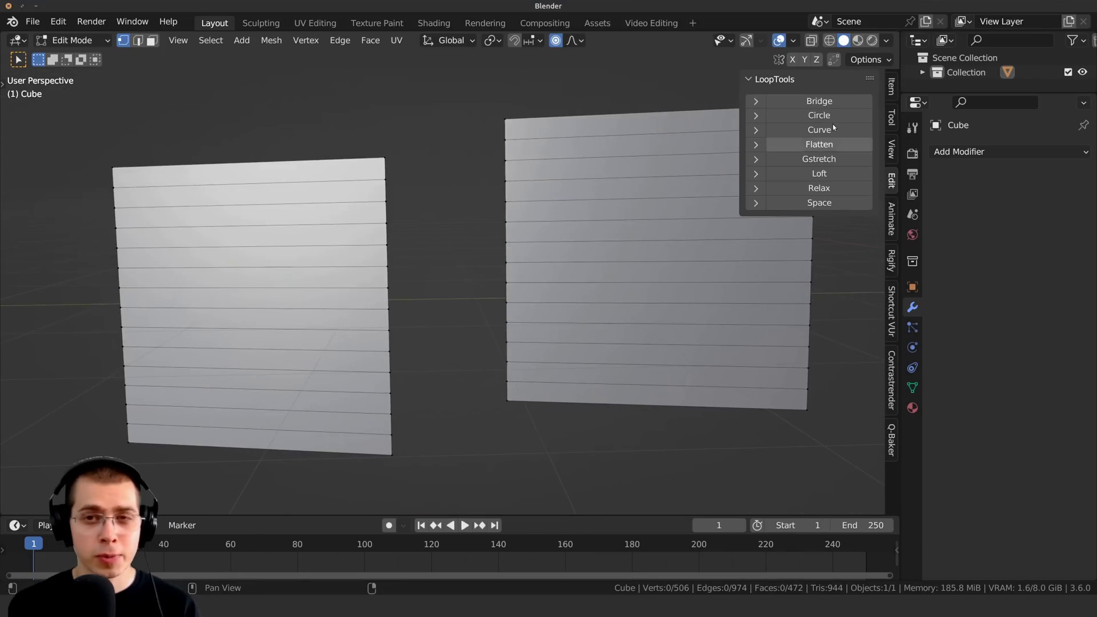
# - Select the facing edges of the two separate planes and connect them with the LoopTools Bridge command
pyautogui.moveTo(474, 228); pyautogui.dragTo(479, 225, button='middle')
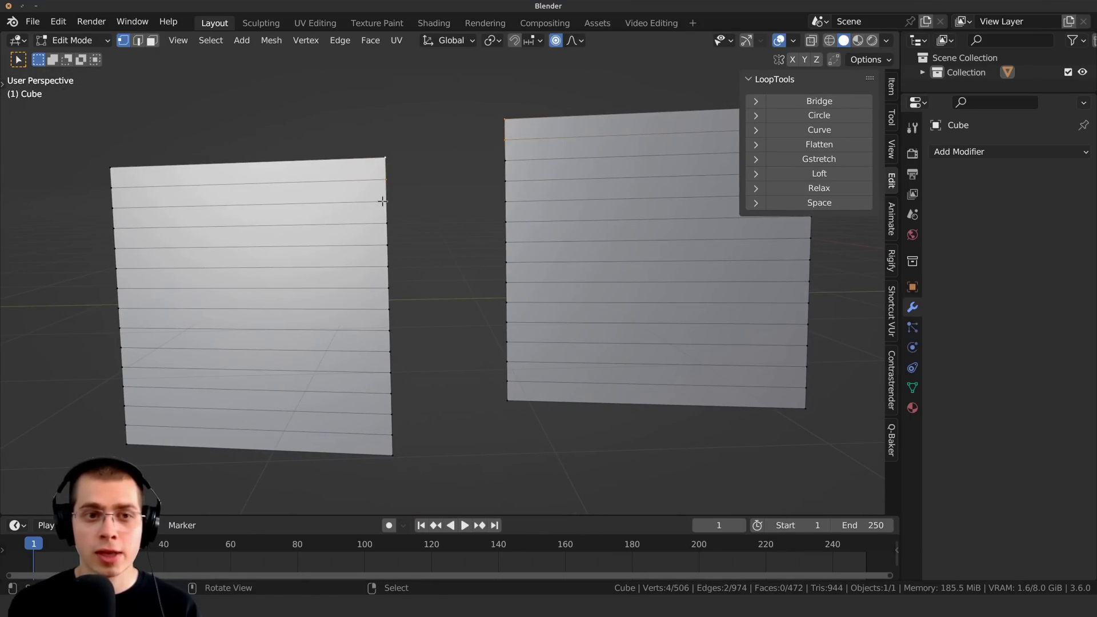
pyautogui.moveTo(355, 80); pyautogui.dragTo(565, 501)
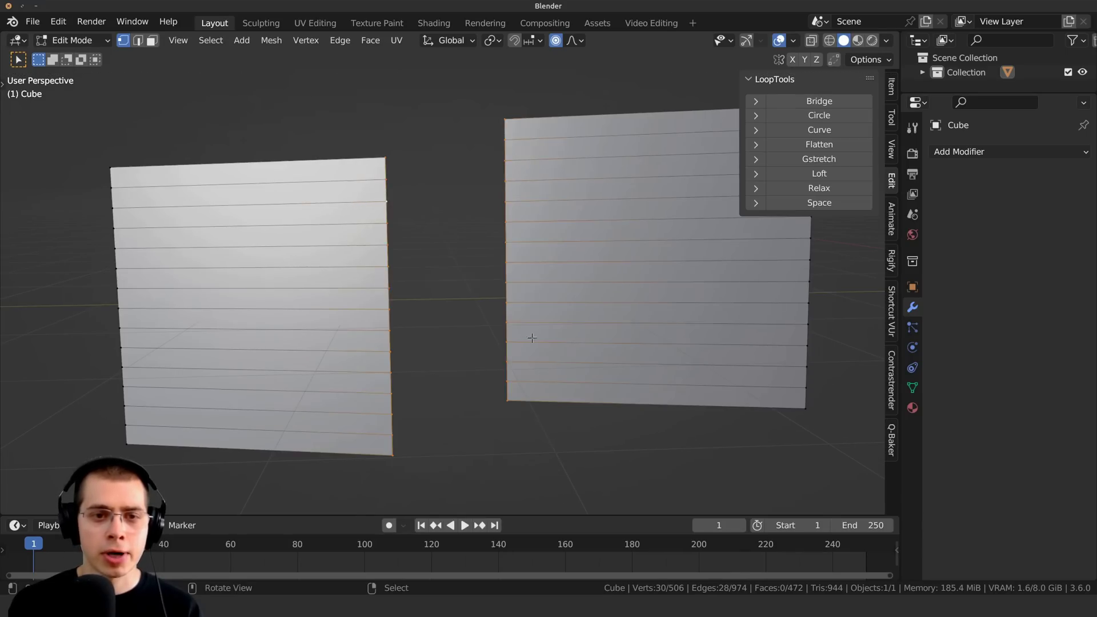
pyautogui.click(833, 102)
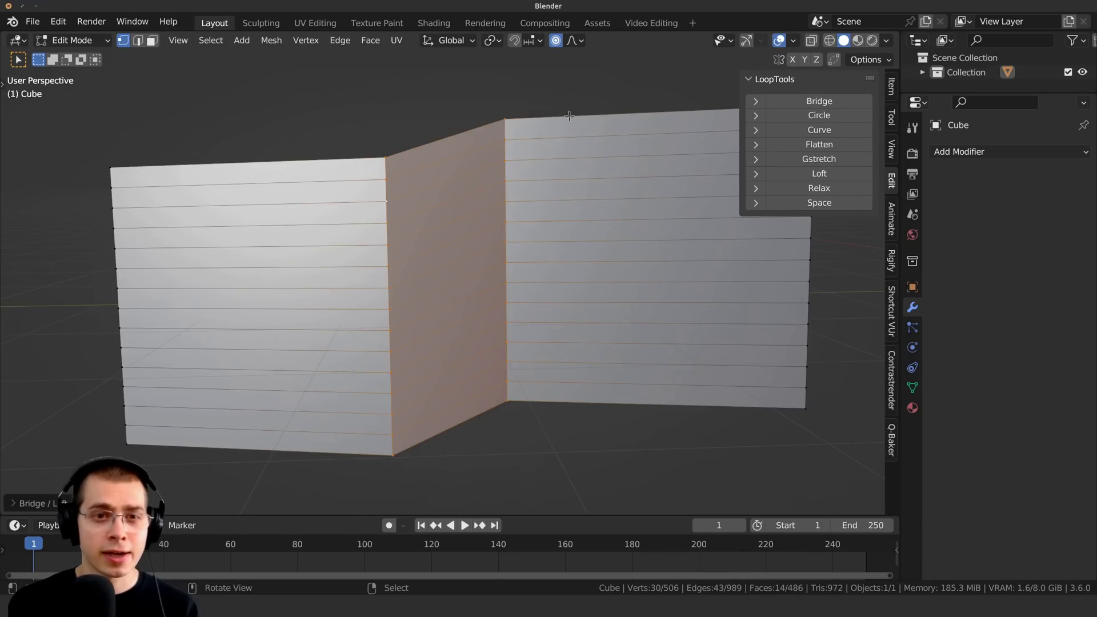
pyautogui.moveTo(441, 176); pyautogui.dragTo(385, 205, button='middle')
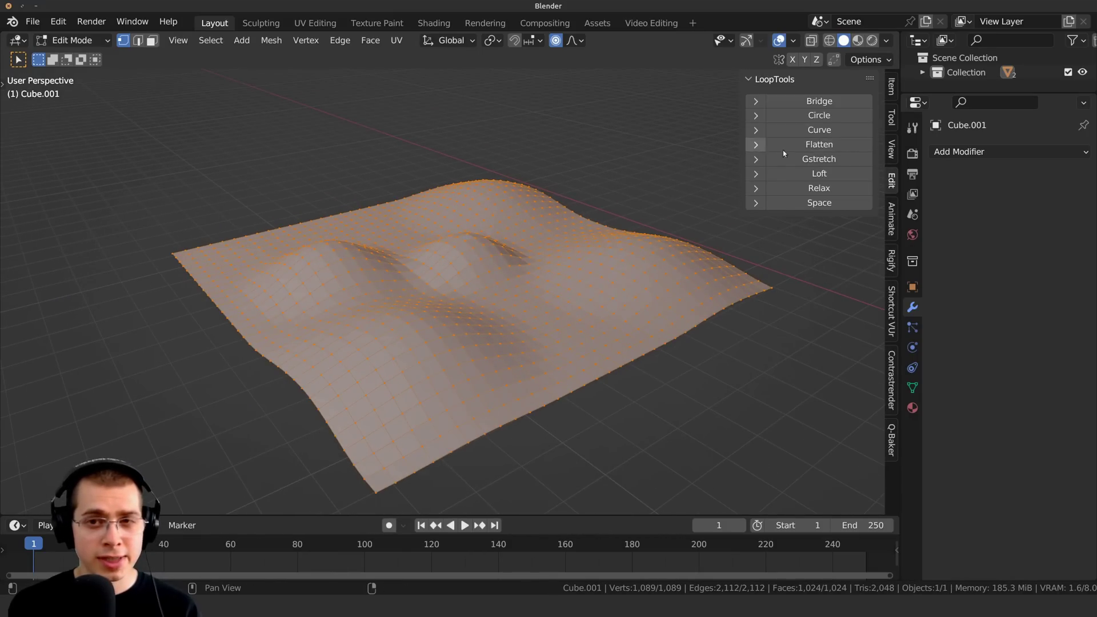
# - Level the fully selected hilly terrain mesh with the LoopTools Flatten command
pyautogui.moveTo(535, 263)
pyautogui.mouseDown(button='middle')
pyautogui.moveTo(514, 229)
pyautogui.moveTo(395, 290)
pyautogui.moveTo(446, 274)
pyautogui.mouseUp(button='middle')
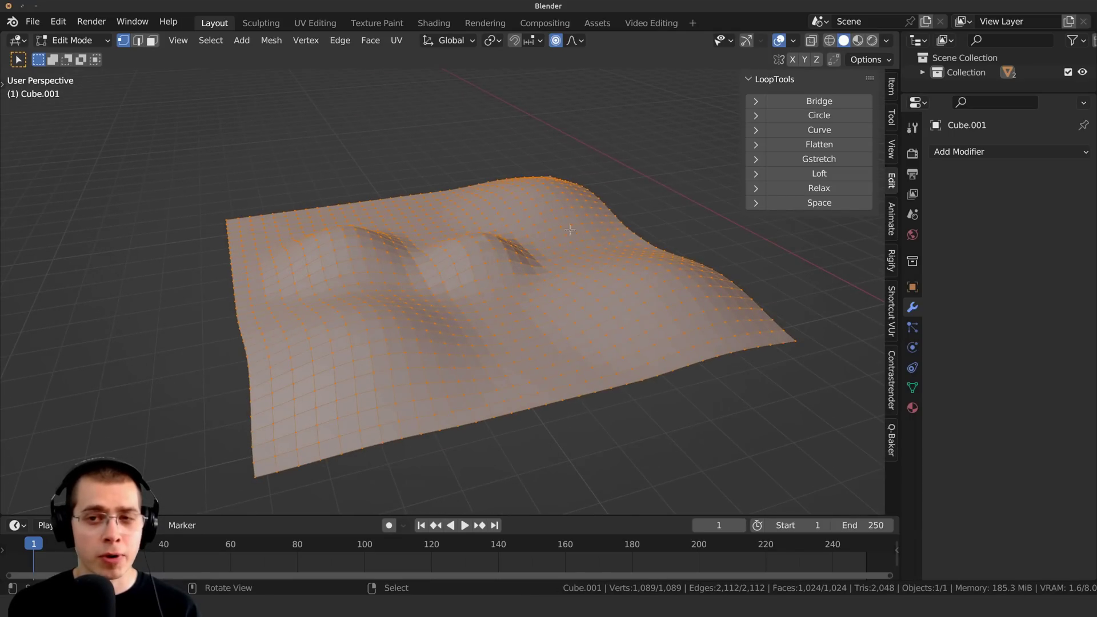
pyautogui.click(794, 148)
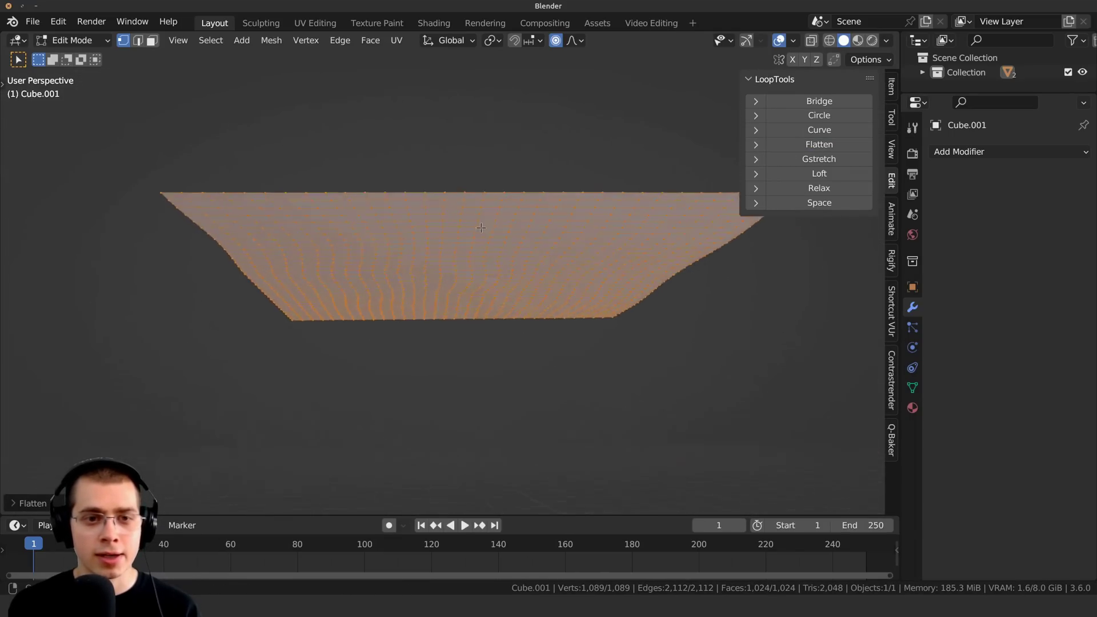
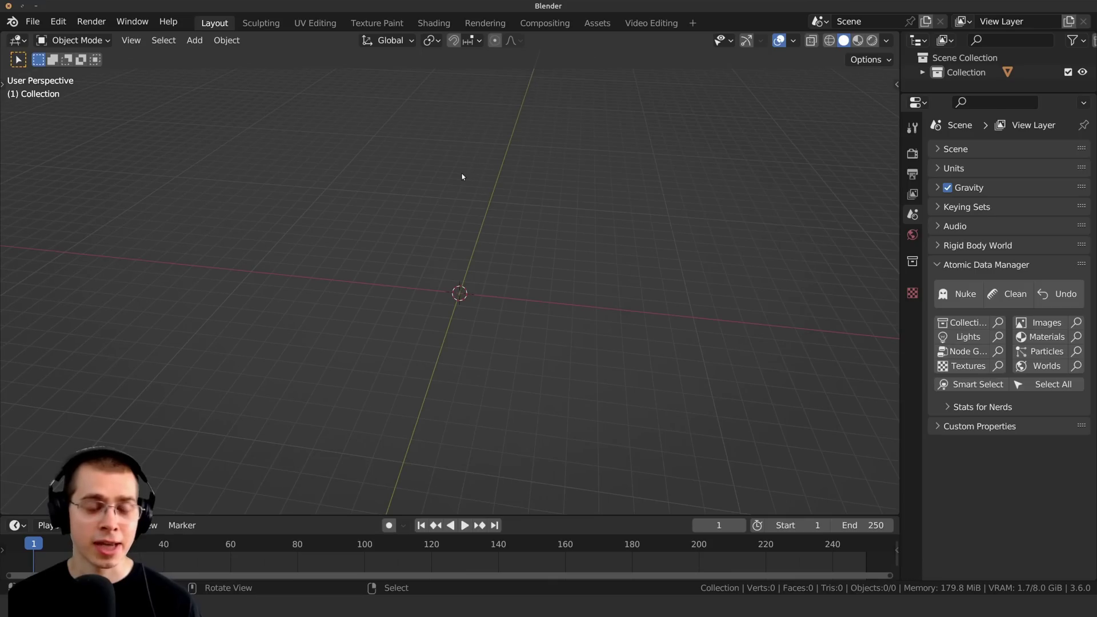
# - Add a rock to the empty scene with the Rock Generator and inspect its shape up close
pyautogui.hotkey('shift', 'a')
pyautogui.moveTo(428, 180)
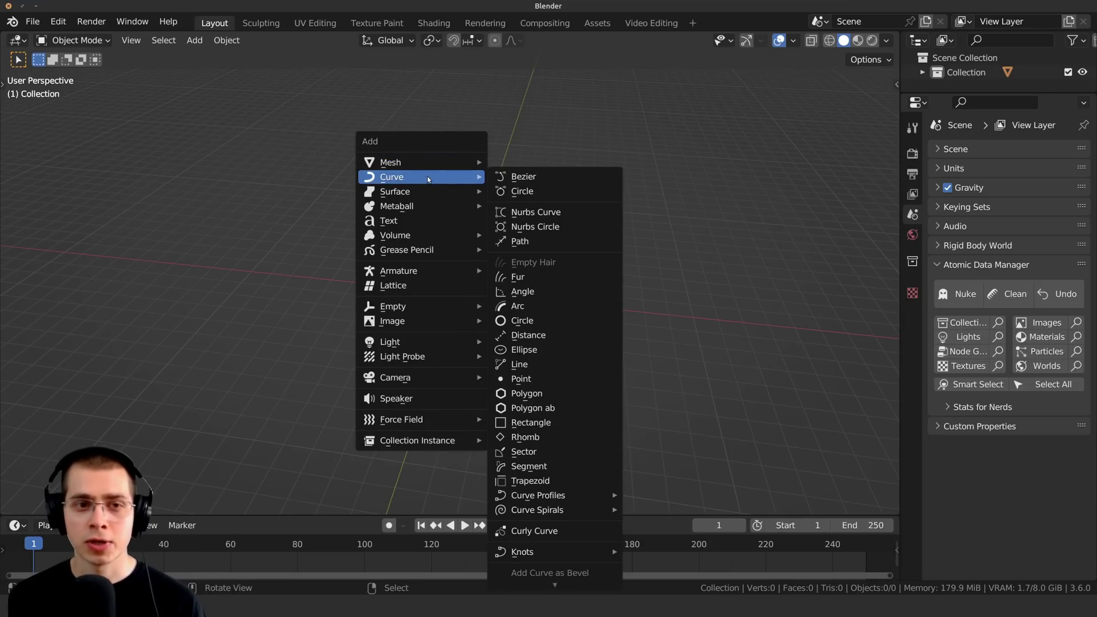
pyautogui.moveTo(455, 165)
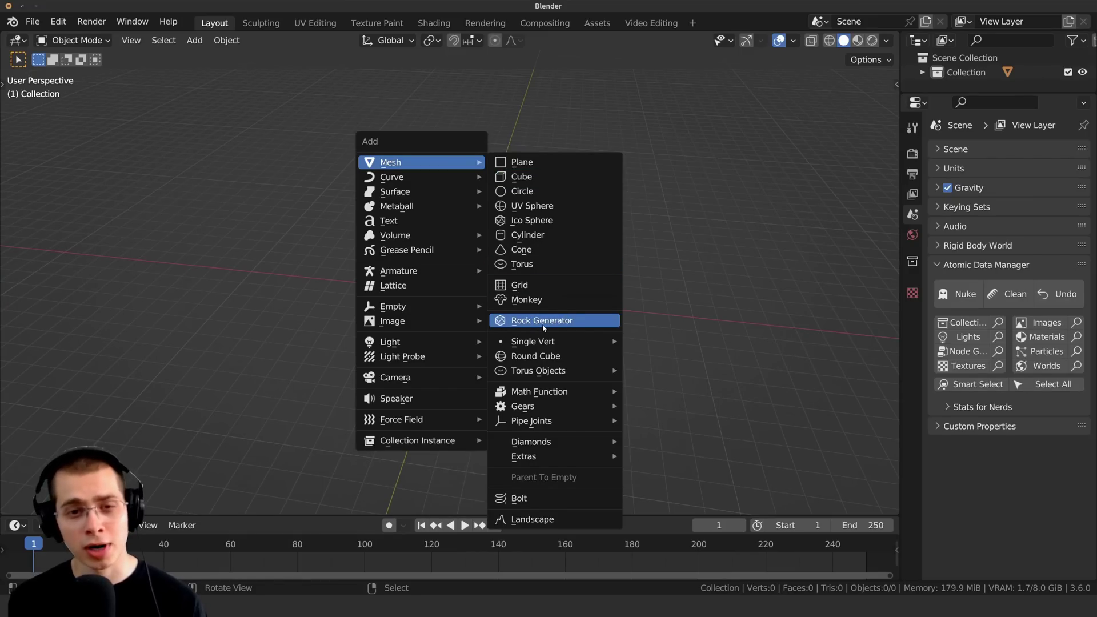
pyautogui.click(544, 322)
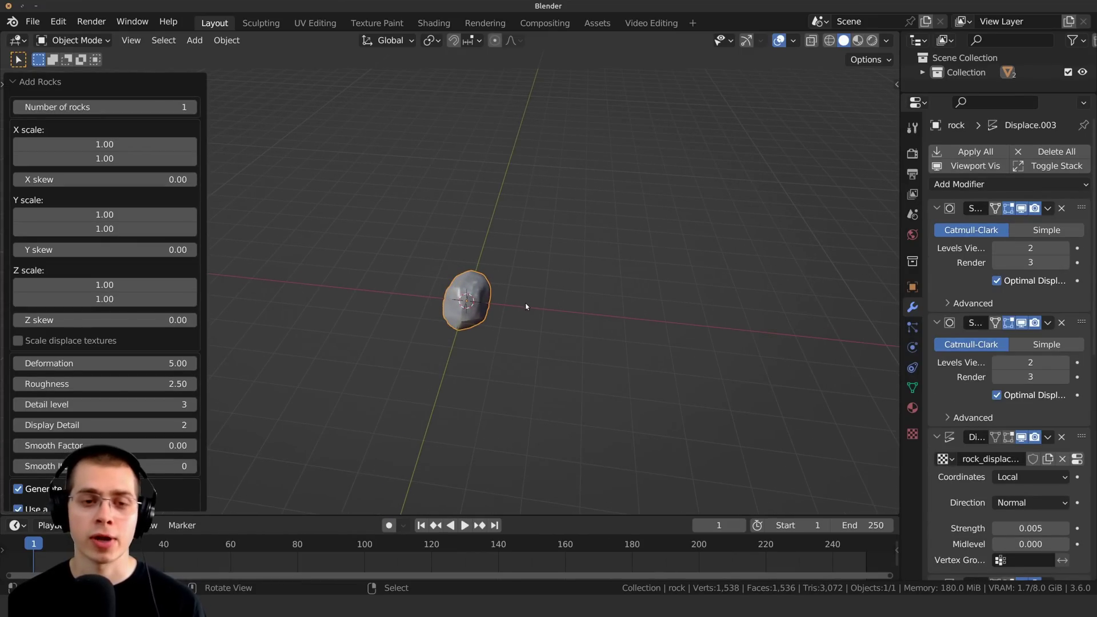
pyautogui.scroll(8, 526, 307)
pyautogui.moveTo(526, 307); pyautogui.dragTo(306, 211, button='middle')
pyautogui.moveTo(495, 377); pyautogui.dragTo(481, 296, button='middle')
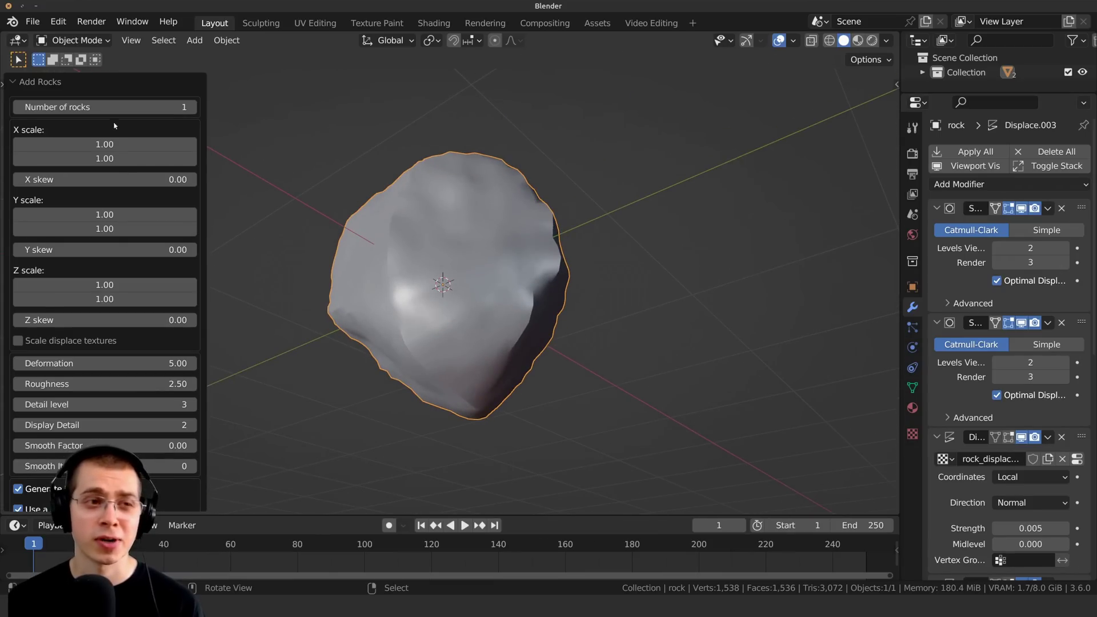
# - Set the number of generated rocks to 3
pyautogui.click(192, 107)
pyautogui.click(192, 107)
pyautogui.moveTo(287, 202); pyautogui.dragTo(297, 263, button='middle')
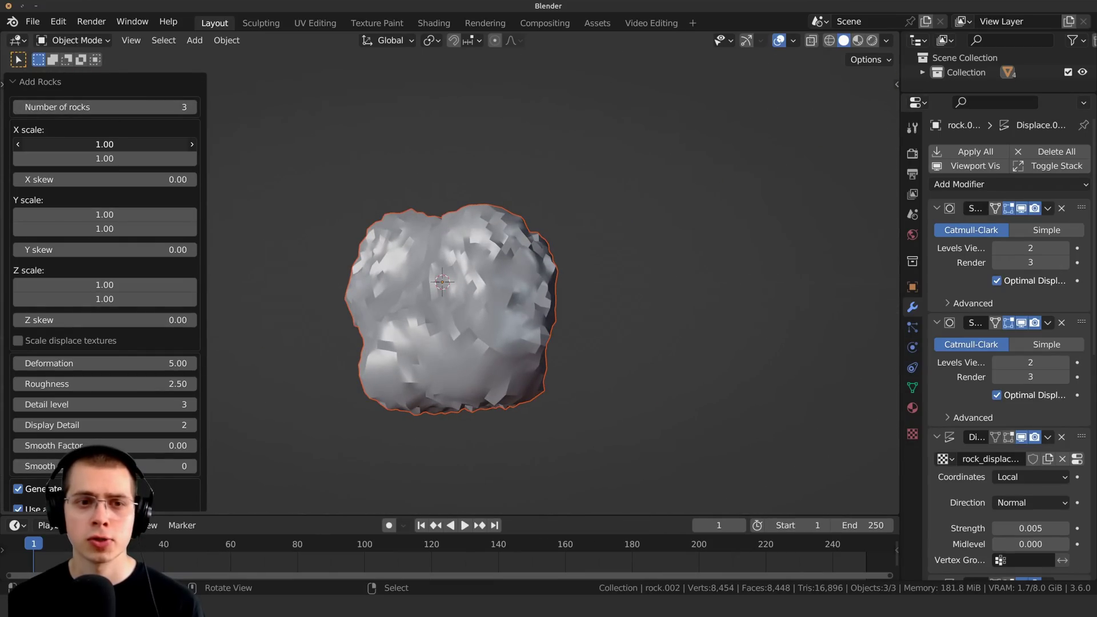
# - Stretch the generated rocks along X with scale limits of 2.04 and 2.08
pyautogui.moveTo(104, 144); pyautogui.dragTo(799, 297)
pyautogui.moveTo(267, 154); pyautogui.dragTo(449, 296, button='middle')
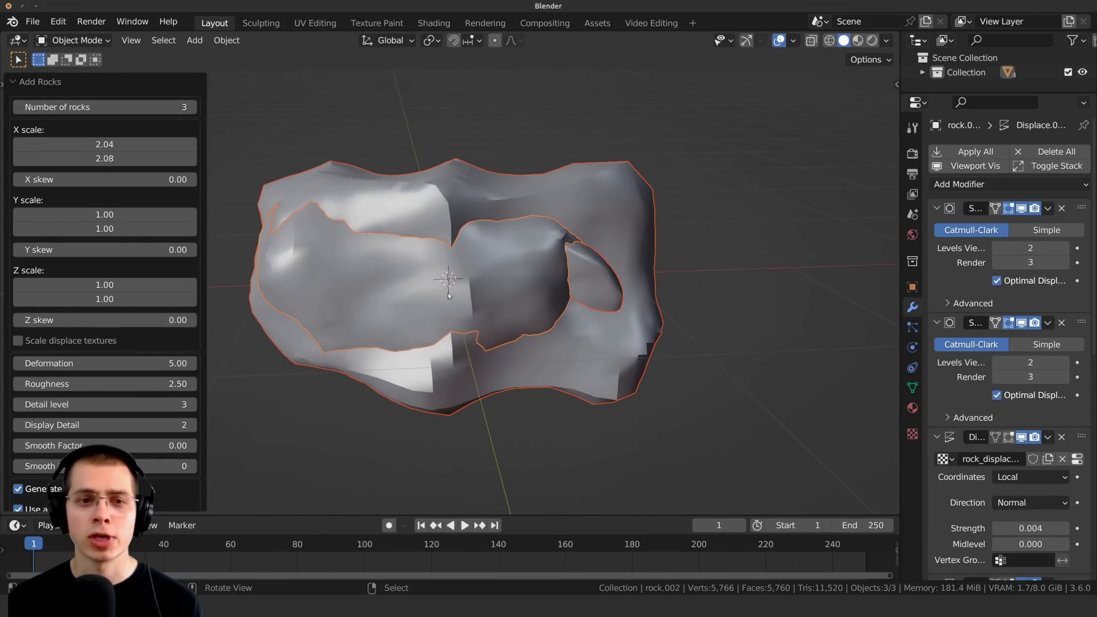
# - Widen the modifier settings area and set the viewport level of both subdivision modifiers on the active rock to 3
pyautogui.moveTo(901, 308); pyautogui.dragTo(786, 308)
pyautogui.scroll(-5, 918, 166)
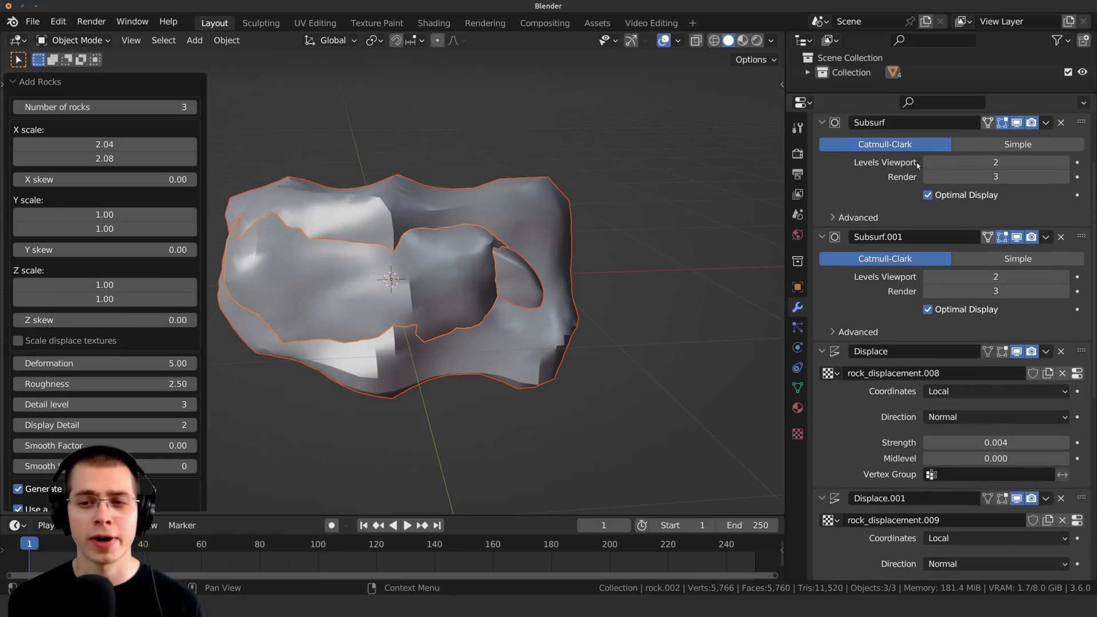
pyautogui.scroll(4, 972, 200)
pyautogui.click(1065, 231)
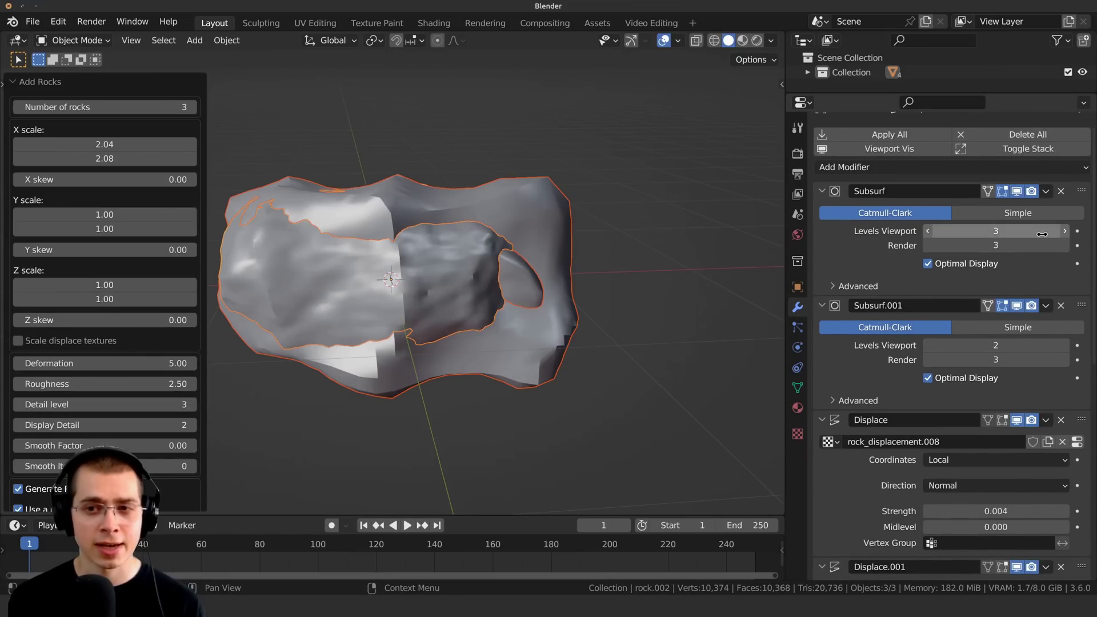
pyautogui.click(1063, 350)
# - Move the more finely subdivided rock well clear of the other two and turn it with a free trackball rotation
pyautogui.moveTo(350, 250); pyautogui.dragTo(336, 252, button='middle')
pyautogui.click(335, 252)
pyautogui.press('g')
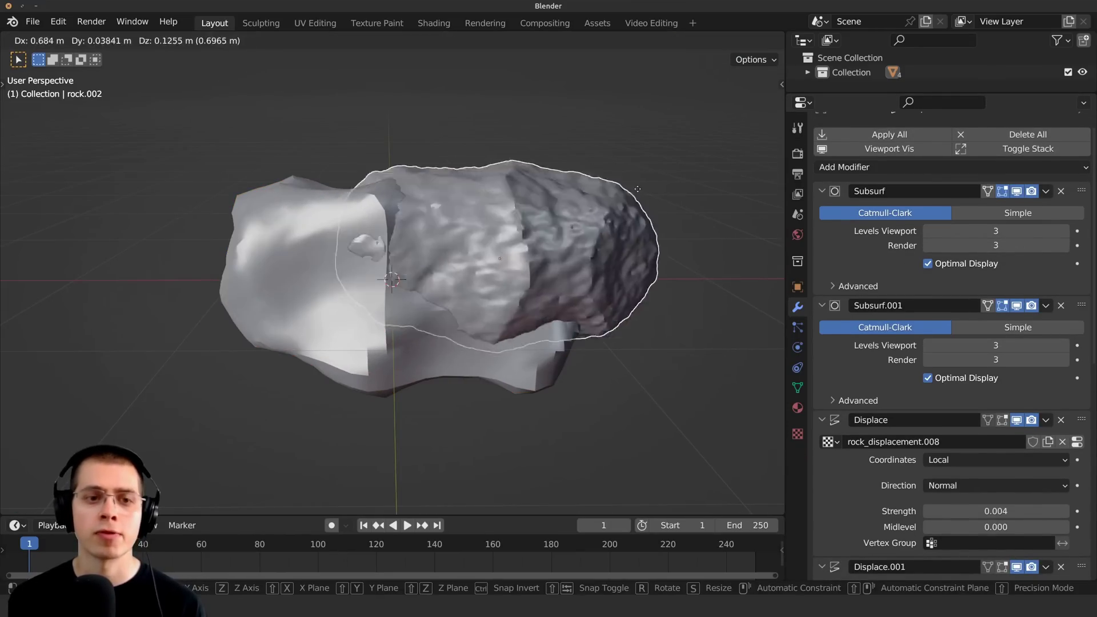
pyautogui.click(683, 194)
pyautogui.keyDown('shift'); pyautogui.moveTo(683, 199); pyautogui.dragTo(499, 239, button='middle'); pyautogui.keyUp('shift')
pyautogui.scroll(-3, 514, 258)
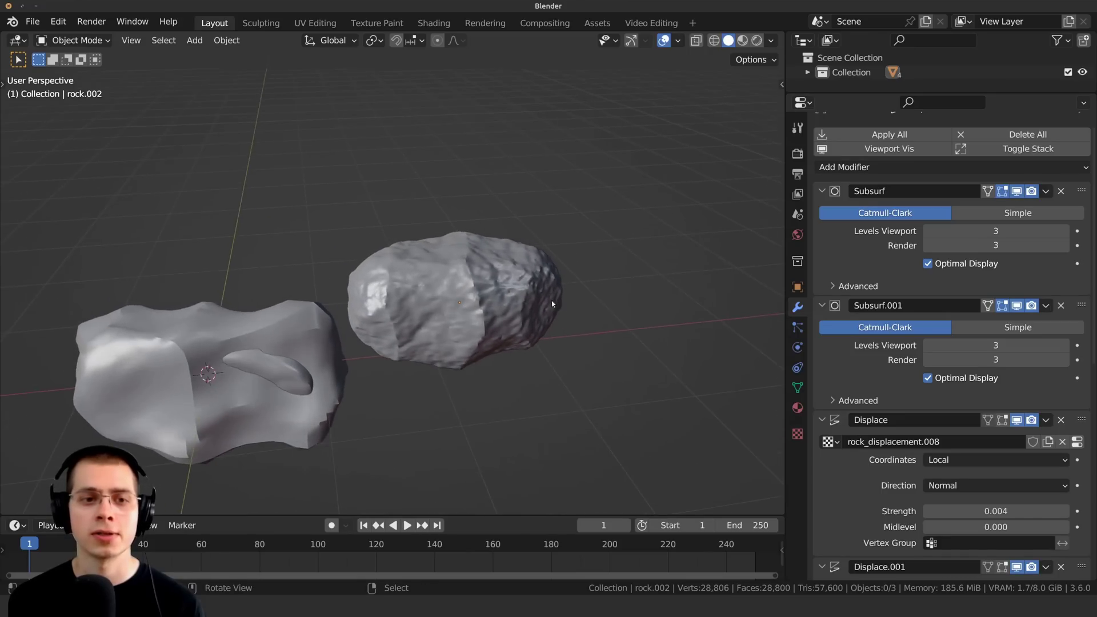
pyautogui.press('r')
pyautogui.press('r')
pyautogui.click(514, 297)
pyautogui.moveTo(514, 297); pyautogui.dragTo(478, 266, button='middle')
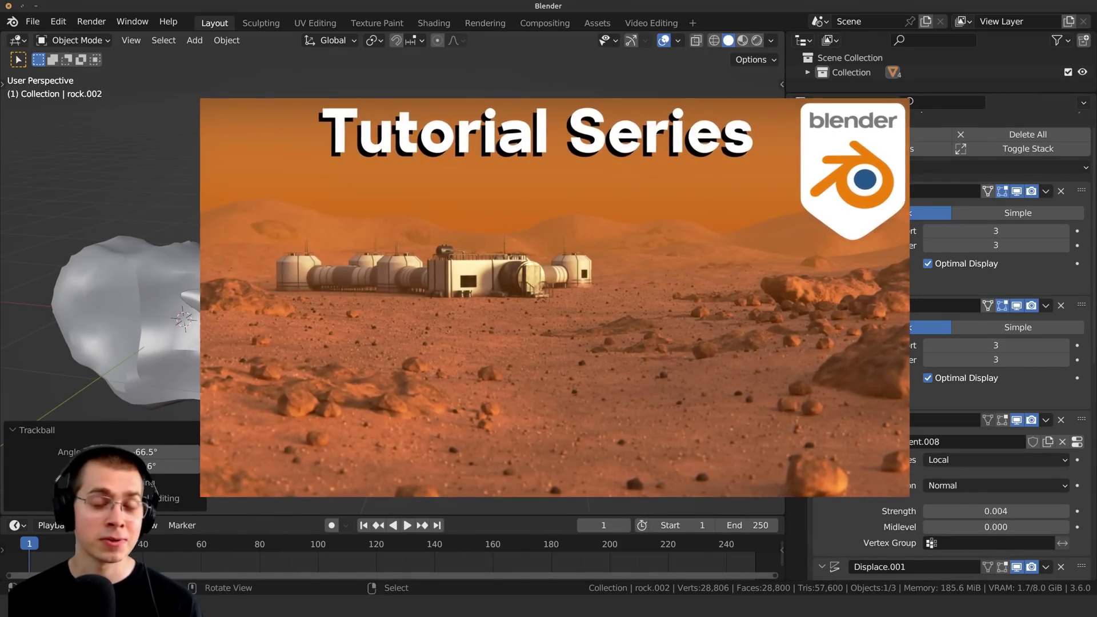
# - Select all the rocks and delete them to empty the scene
pyautogui.click(246, 269)
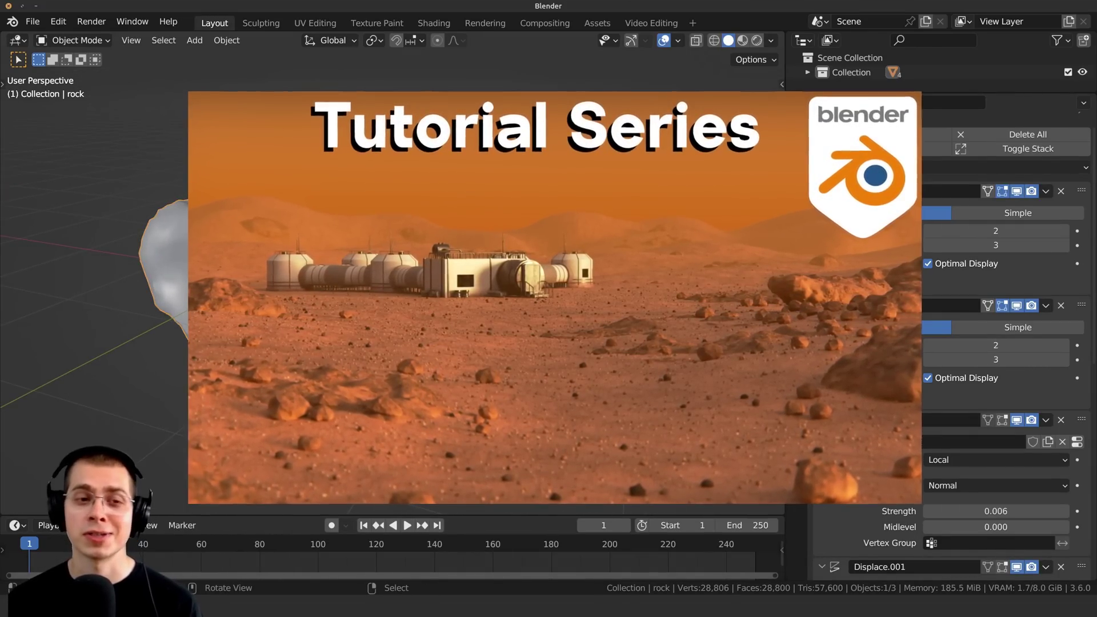
pyautogui.moveTo(245, 268); pyautogui.dragTo(247, 279, button='middle')
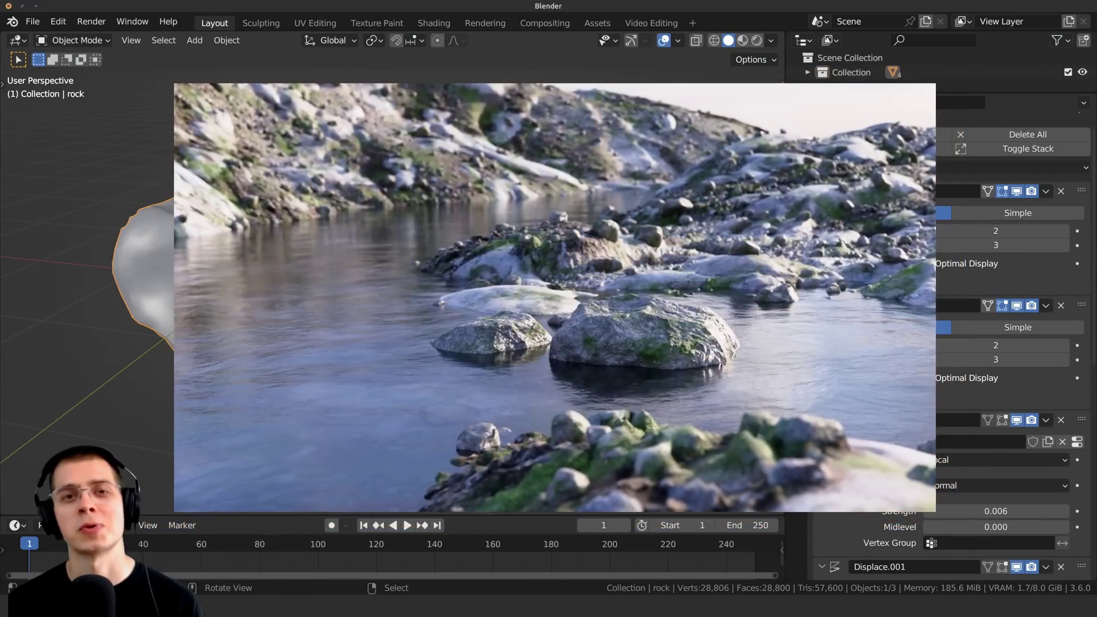
pyautogui.press('a')
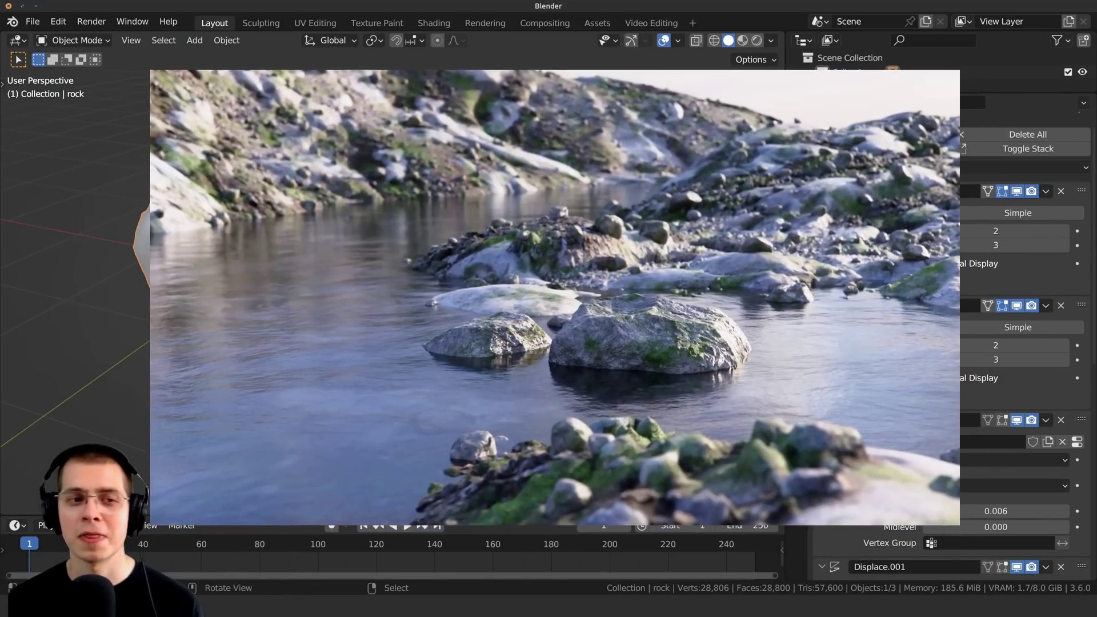
pyautogui.press('x')
pyautogui.click(343, 193)
# - Add a gear mesh at the world origin and view it from another angle
pyautogui.hotkey('shift', 'a')
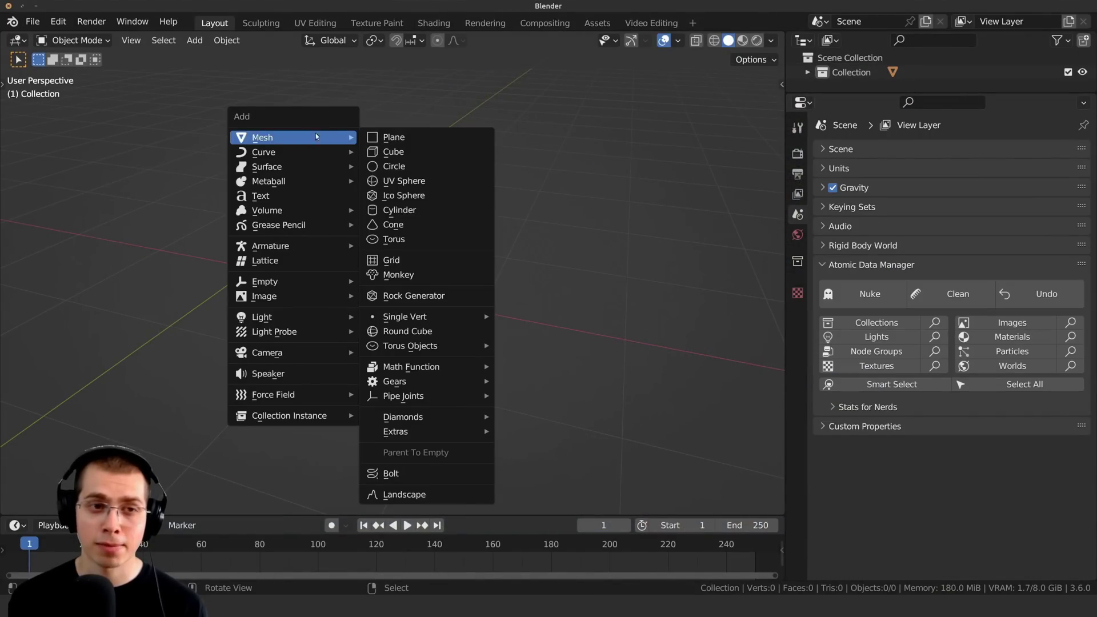
pyautogui.moveTo(337, 134)
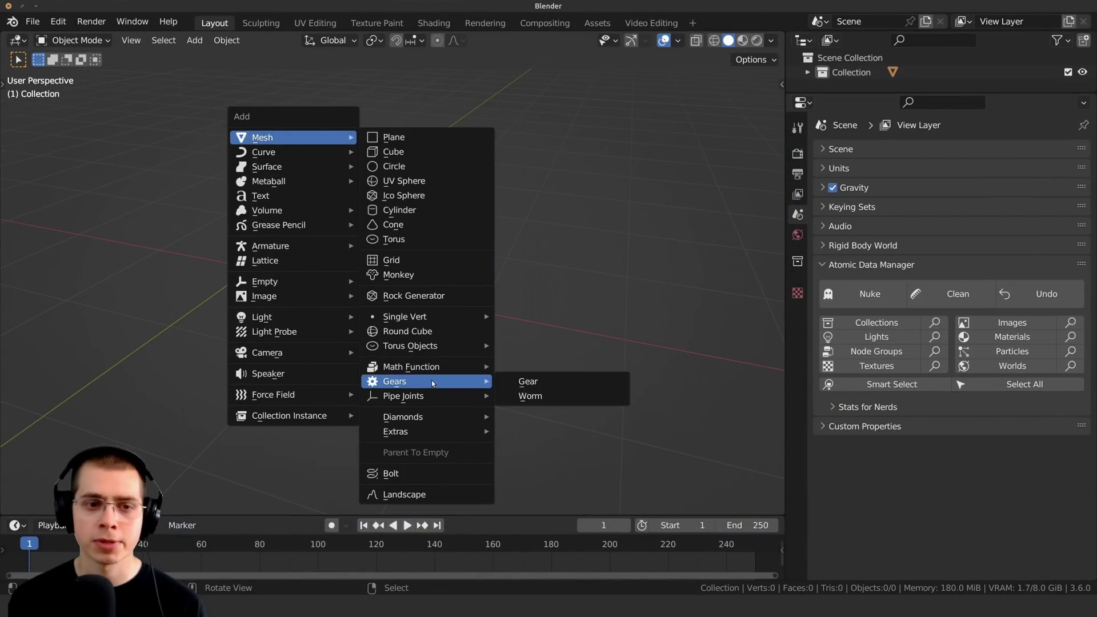
pyautogui.click(527, 383)
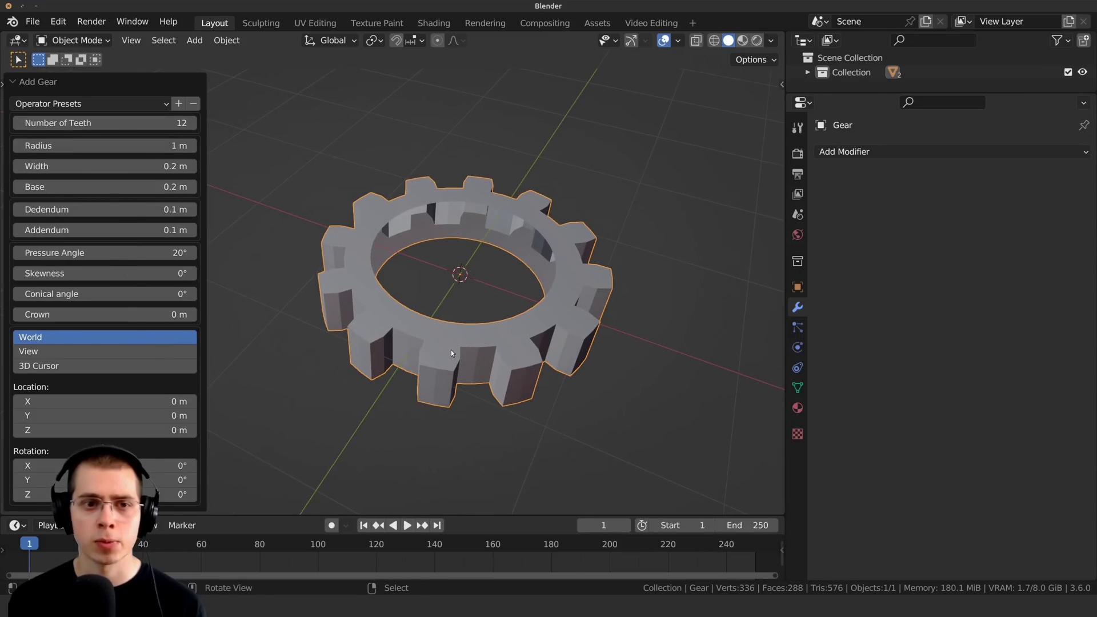
pyautogui.moveTo(452, 353)
pyautogui.mouseDown(button='middle')
pyautogui.moveTo(496, 340)
pyautogui.moveTo(457, 340)
pyautogui.mouseUp(button='middle')
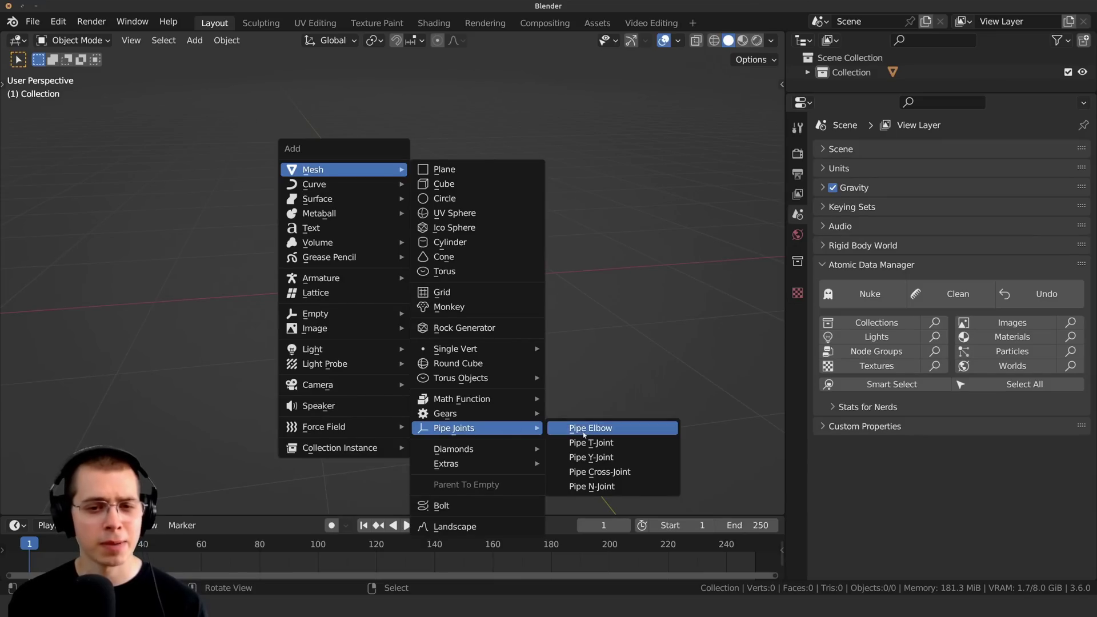
# - Add a pipe T-joint to the empty scene and inspect its whole shape
pyautogui.click(600, 448)
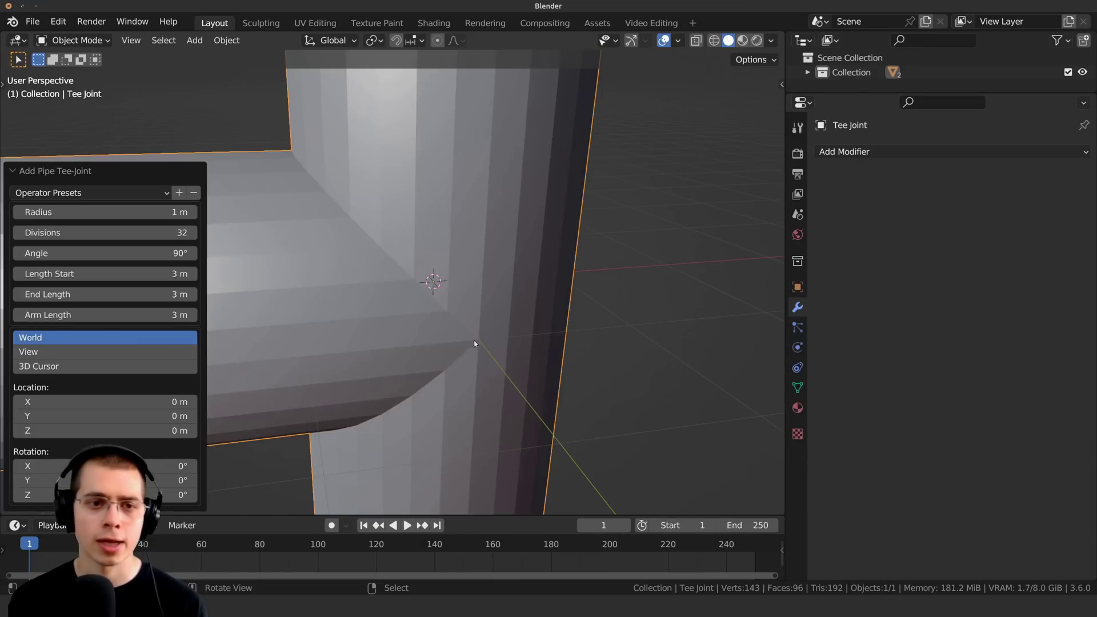
pyautogui.scroll(-6, 423, 328)
pyautogui.moveTo(475, 345); pyautogui.dragTo(385, 123, button='middle')
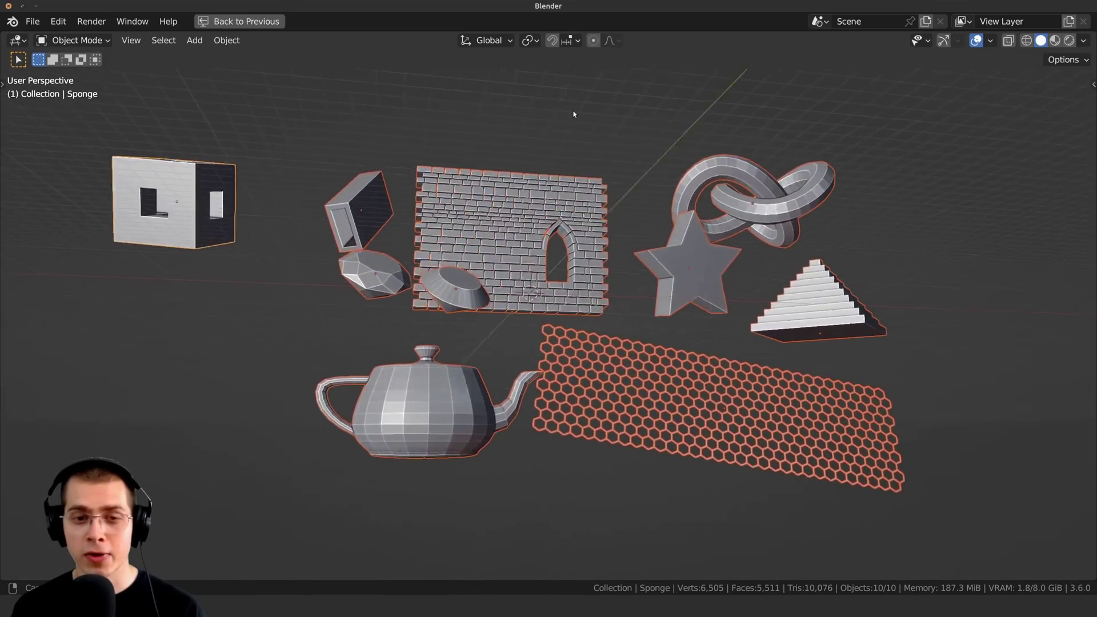
# - Examine the assortment of extra mesh objects, including the brick wall, teapot, star and honeycomb, from different angles
pyautogui.moveTo(804, 305); pyautogui.dragTo(618, 135, button='middle')
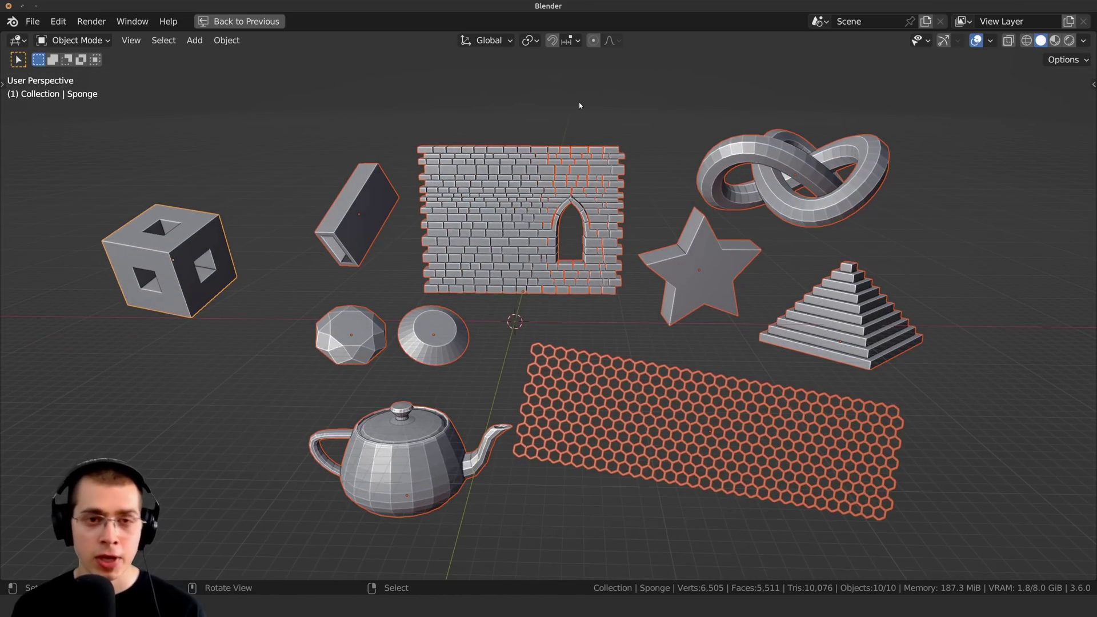
pyautogui.hotkey('shift', 'a')
pyautogui.moveTo(579, 104)
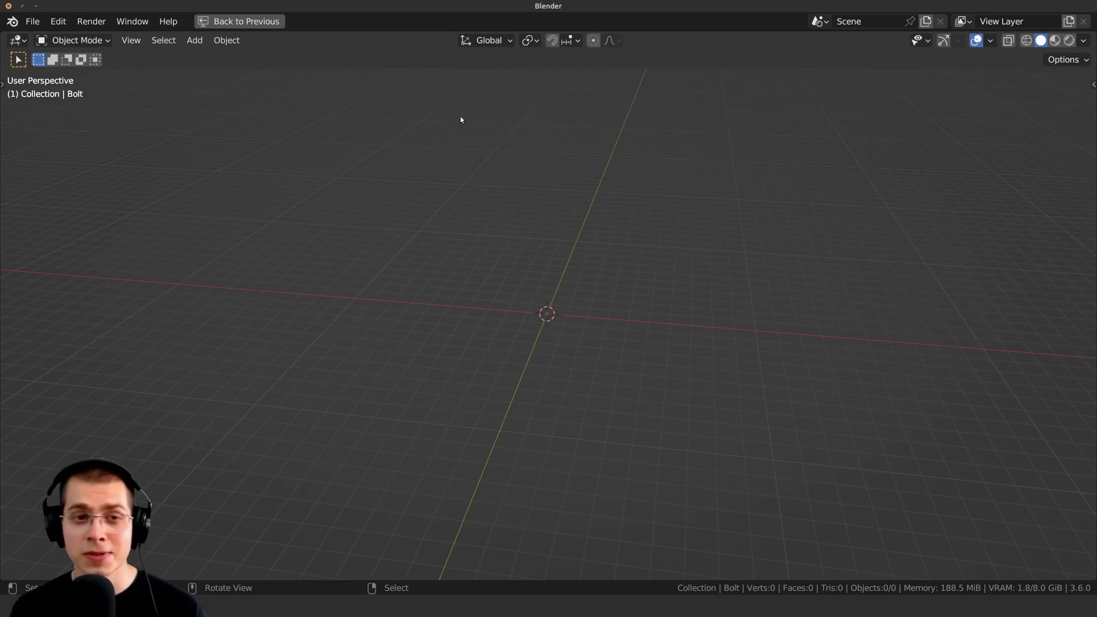
# - Look through the extra curve types and add an Archemedian spiral curve to the empty scene
pyautogui.hotkey('shift', 'a')
pyautogui.moveTo(459, 138)
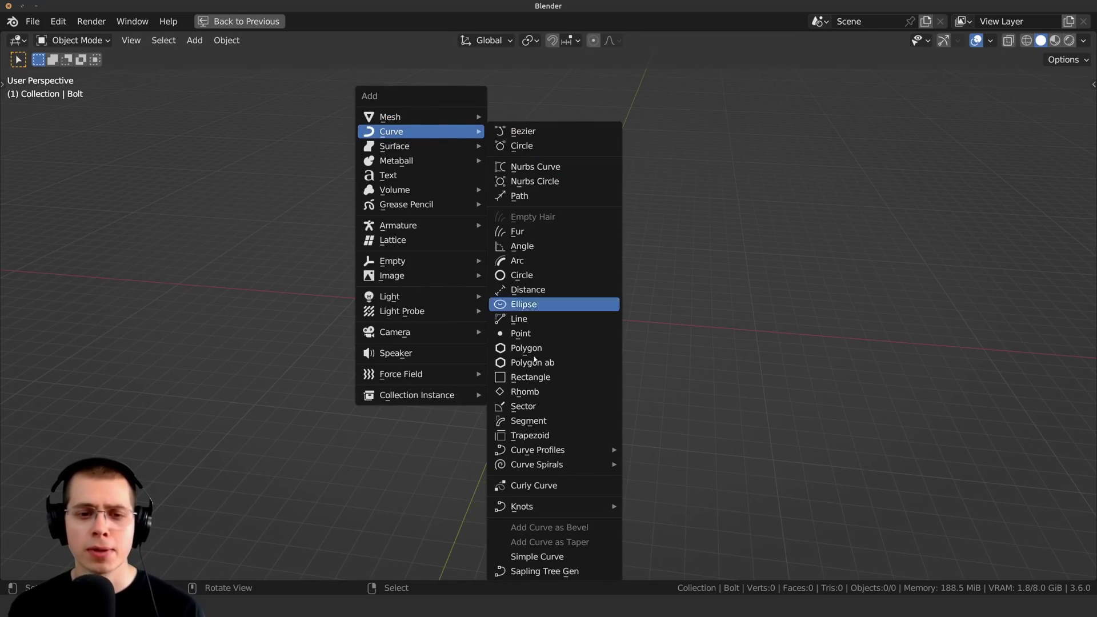
pyautogui.moveTo(534, 505)
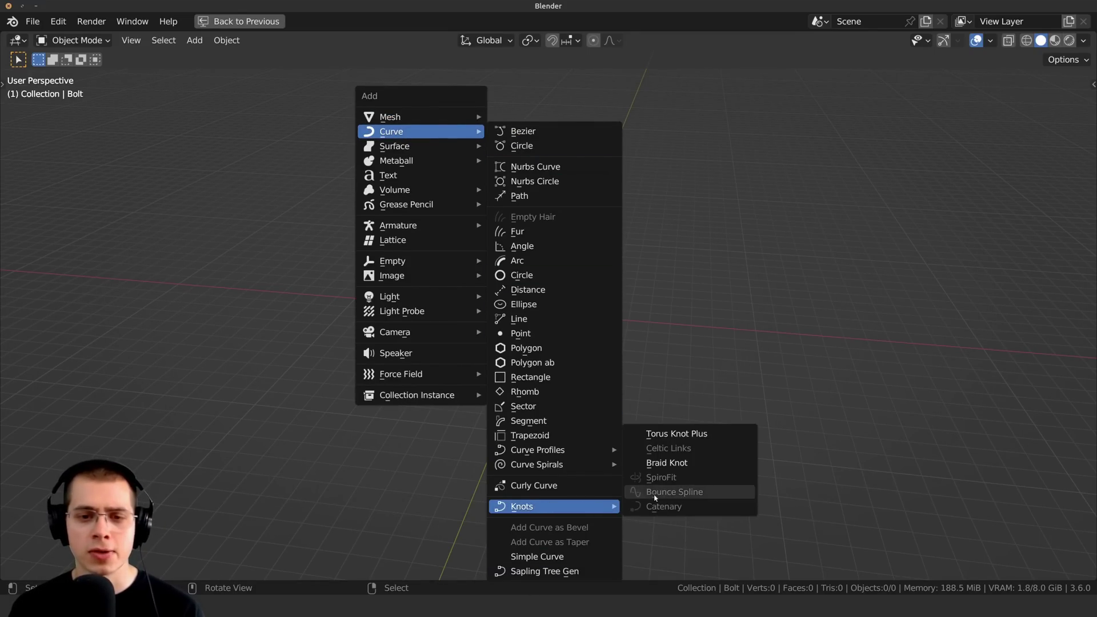
pyautogui.moveTo(545, 466)
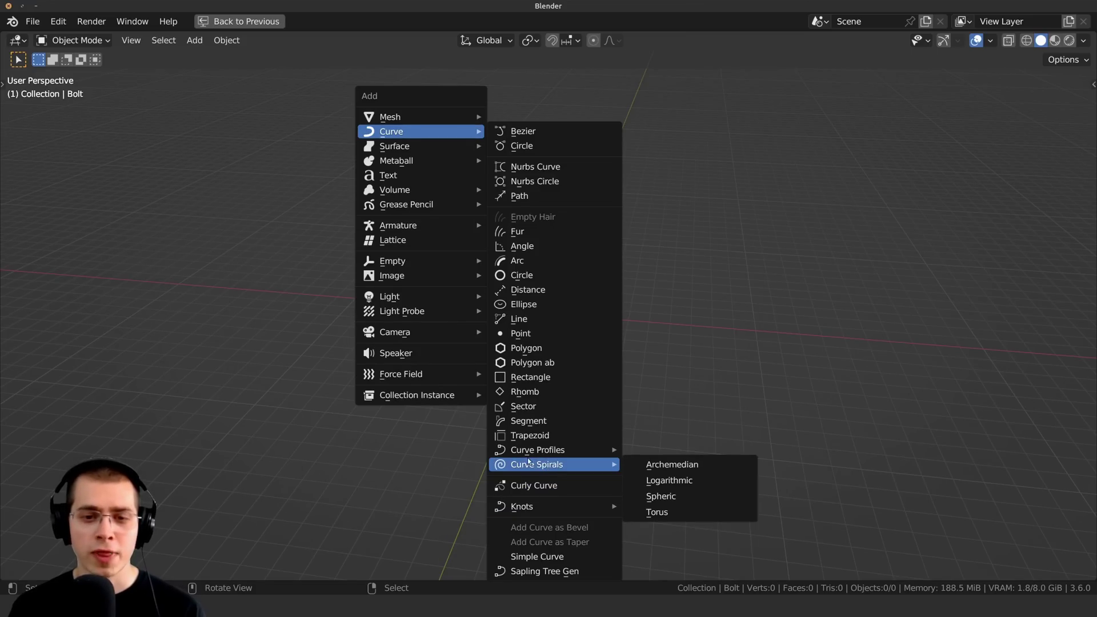
pyautogui.click(676, 468)
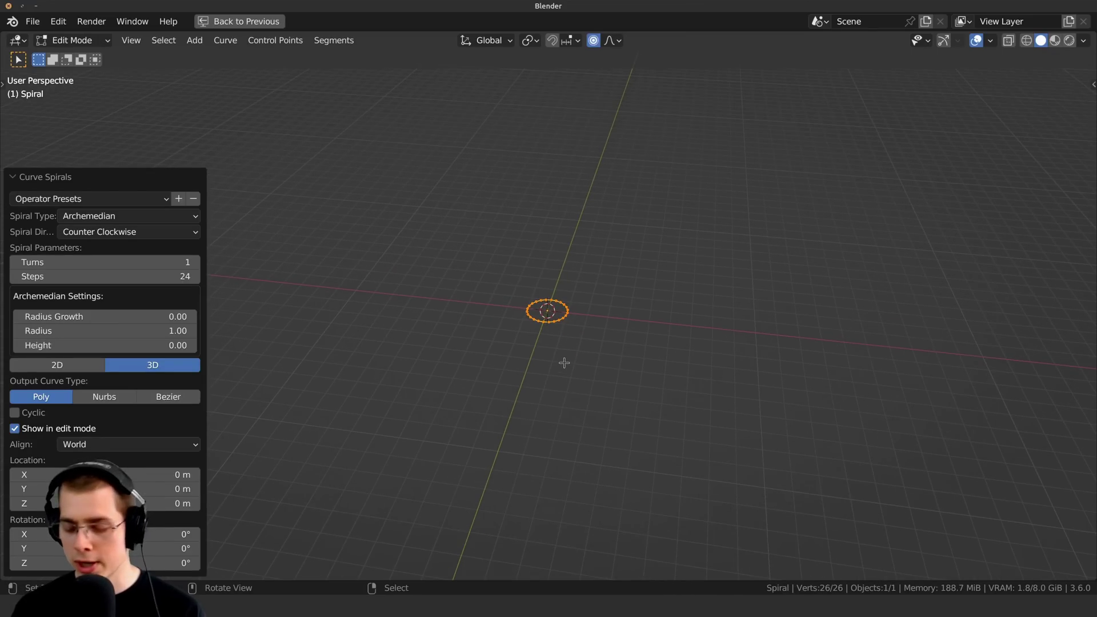
# - Shape the spiral with radius growth 0.60, radius 1.21, height 2.01 and 15 turns
pyautogui.moveTo(108, 316); pyautogui.dragTo(515, 336)
pyautogui.moveTo(74, 346); pyautogui.dragTo(686, 345)
pyautogui.scroll(-10, 495, 343)
pyautogui.moveTo(395, 277); pyautogui.dragTo(469, 265, button='middle')
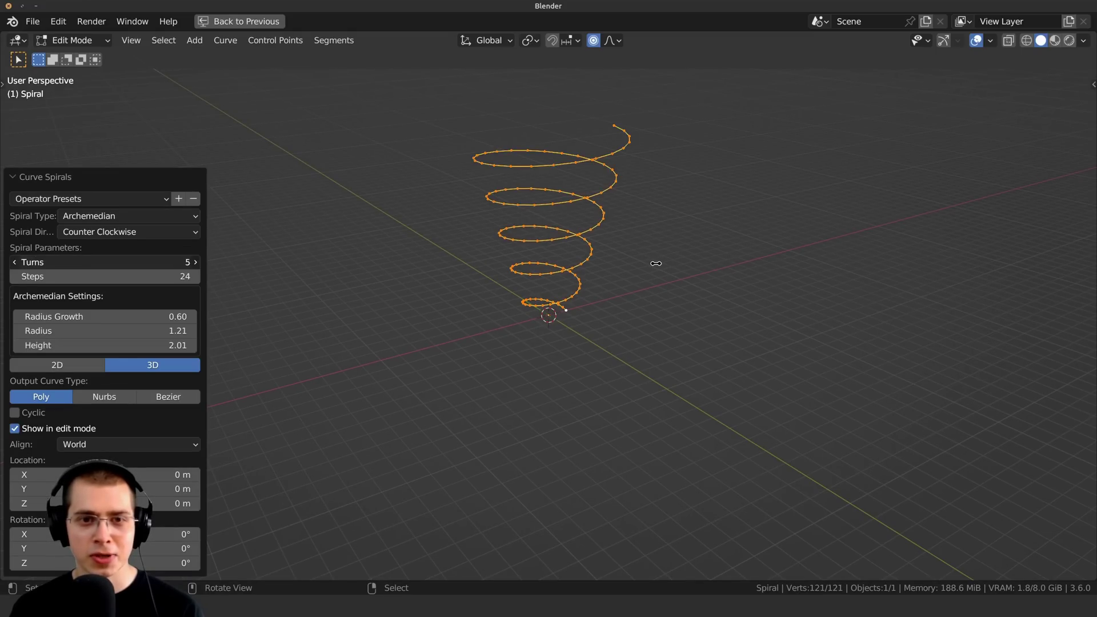
pyautogui.scroll(-3, 578, 206)
pyautogui.keyDown('shift'); pyautogui.moveTo(600, 114); pyautogui.dragTo(614, 251, button='middle'); pyautogui.keyUp('shift')
pyautogui.moveTo(623, 200); pyautogui.dragTo(518, 219, button='middle')
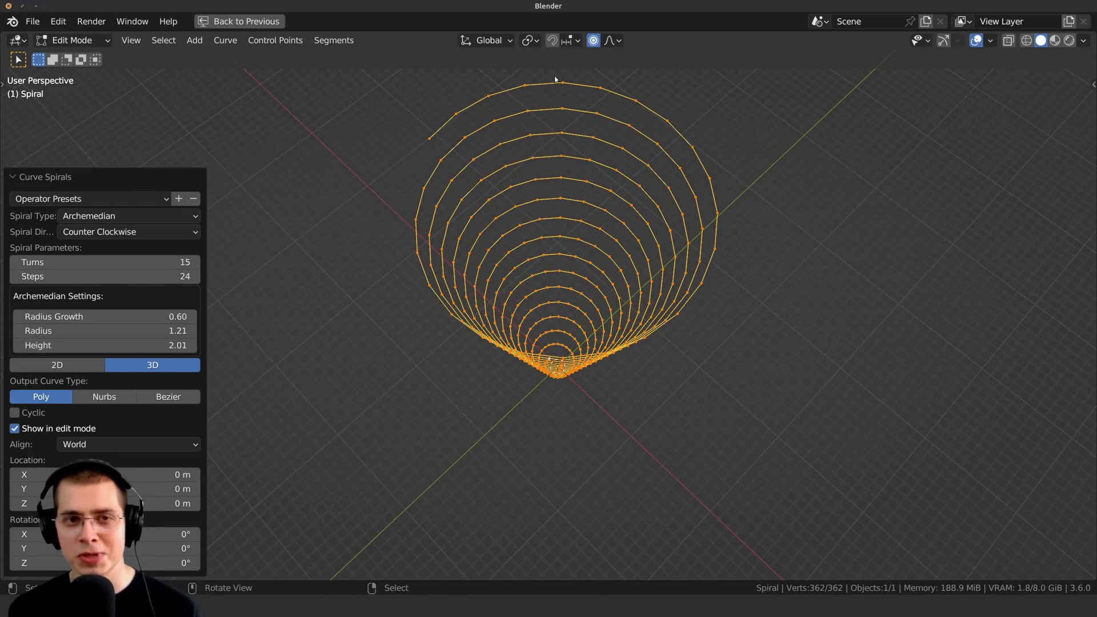
pyautogui.moveTo(632, 285); pyautogui.dragTo(605, 431, button='middle')
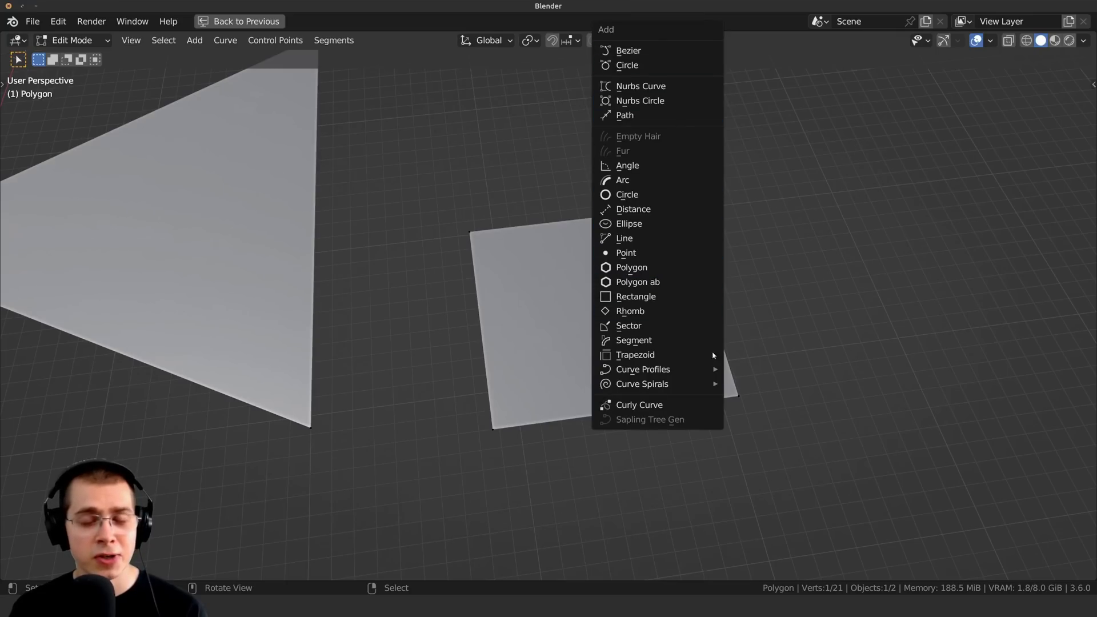
# - Move the top corner of the triangular curve inward and reposition one of its handles
pyautogui.moveTo(355, 232); pyautogui.dragTo(411, 242, button='middle')
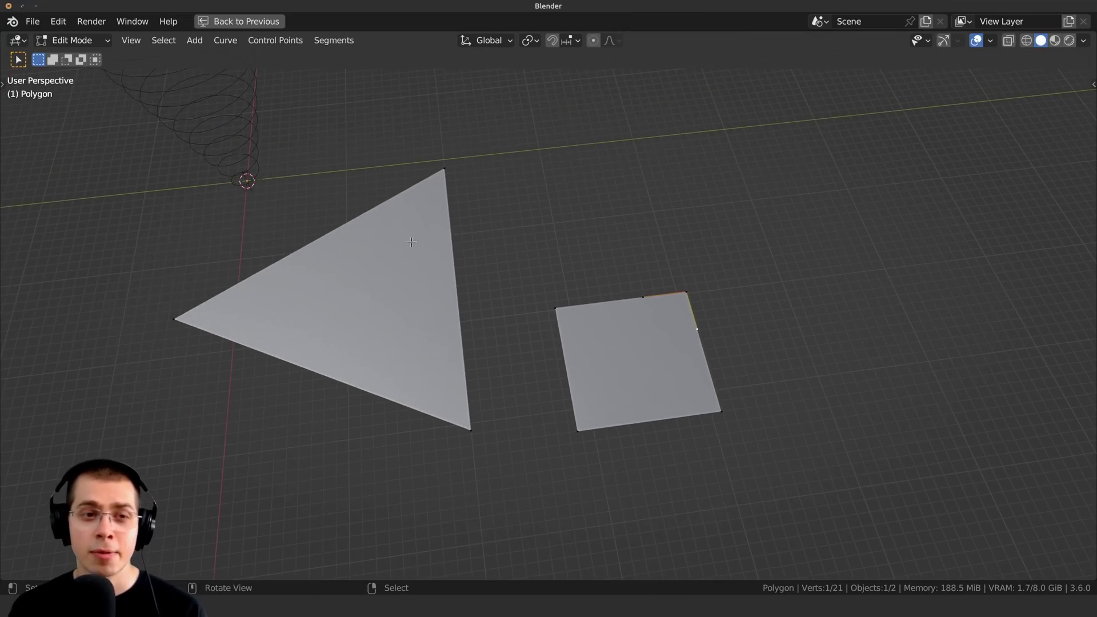
pyautogui.moveTo(447, 170); pyautogui.dragTo(443, 239)
pyautogui.click(453, 242)
pyautogui.rightClick(454, 269)
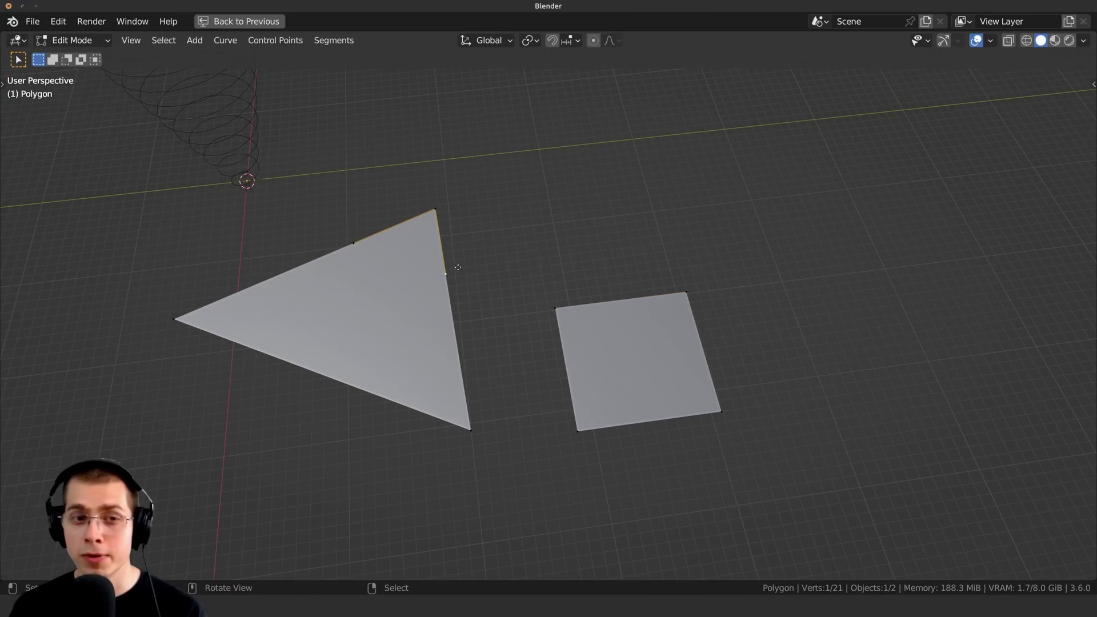
pyautogui.press('g')
pyautogui.click(528, 199)
# - Rotate the handles of the triangle's top corner to round it, and shift that corner outward
pyautogui.rightClick(450, 200)
pyautogui.press('r')
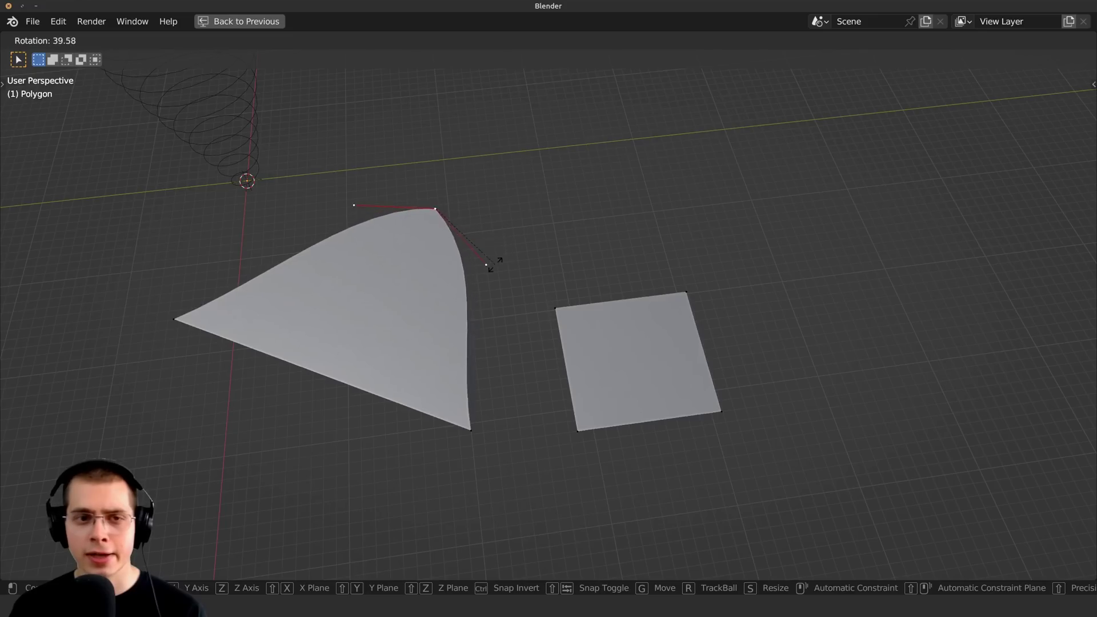
pyautogui.click(500, 232)
pyautogui.press('g')
pyautogui.click(509, 205)
pyautogui.press('r')
pyautogui.click(502, 247)
# - Adjust the rounded corner's handle and move the upper corner point of the square curve
pyautogui.rightClick(500, 245)
pyautogui.press('g')
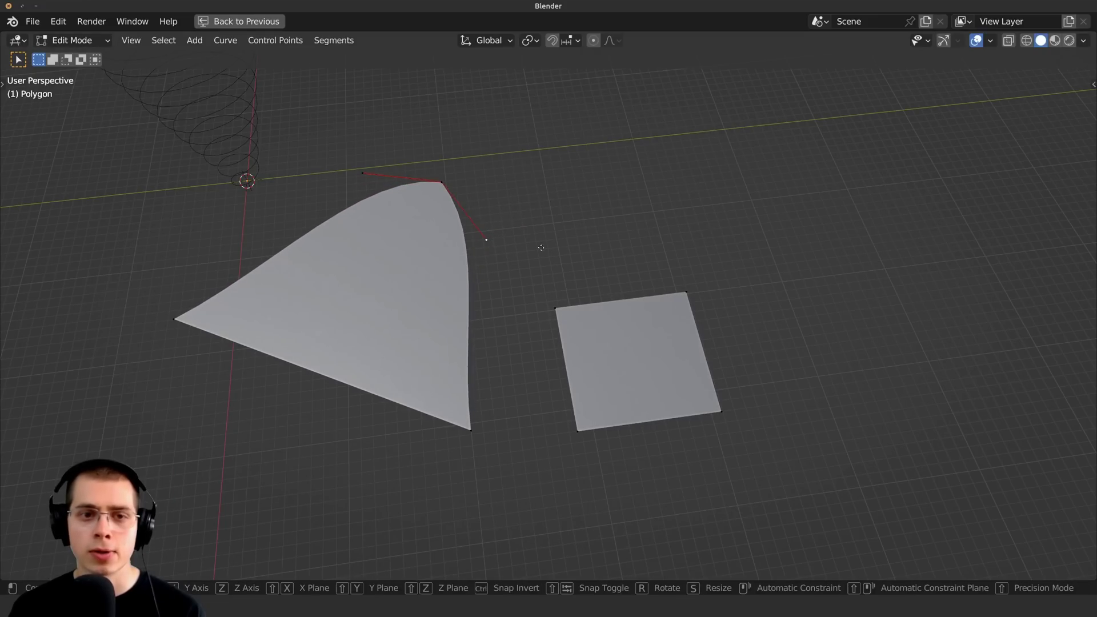
pyautogui.click(578, 204)
pyautogui.rightClick(680, 294)
pyautogui.press('g')
pyautogui.moveTo(696, 197); pyautogui.dragTo(820, 265)
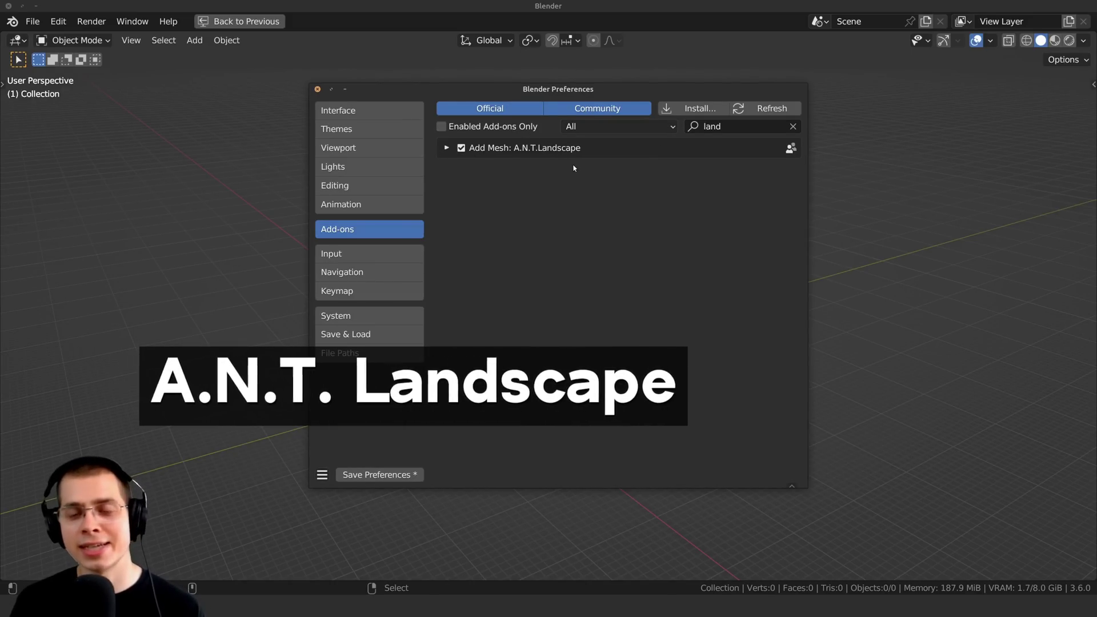
# - Review the details of the A.N.T.Landscape add-on and close the preferences
pyautogui.click(740, 147)
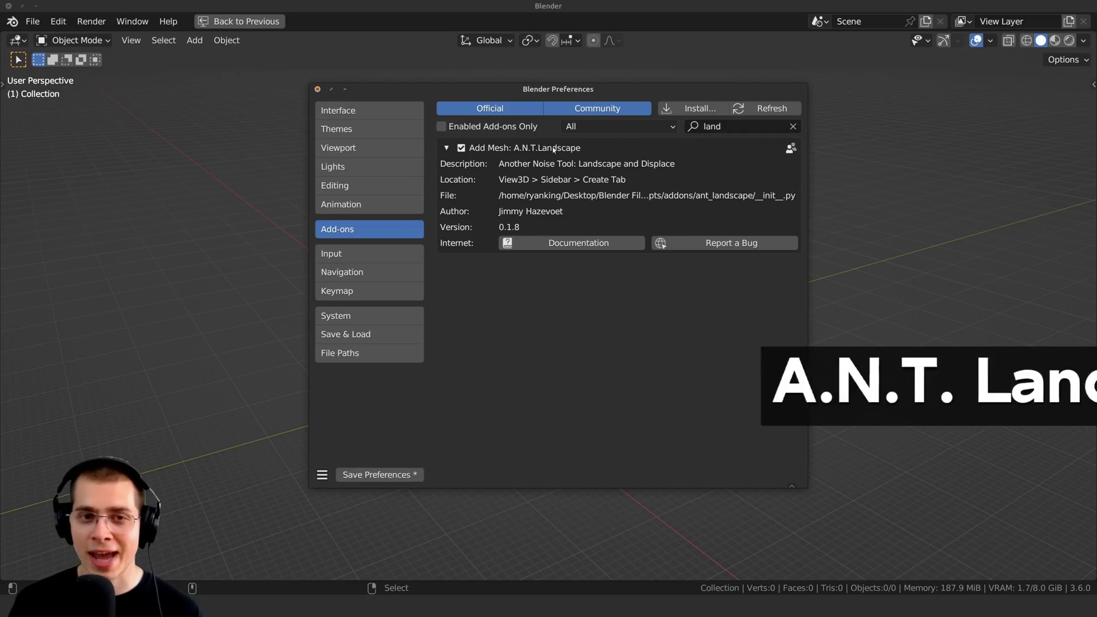
pyautogui.click(317, 89)
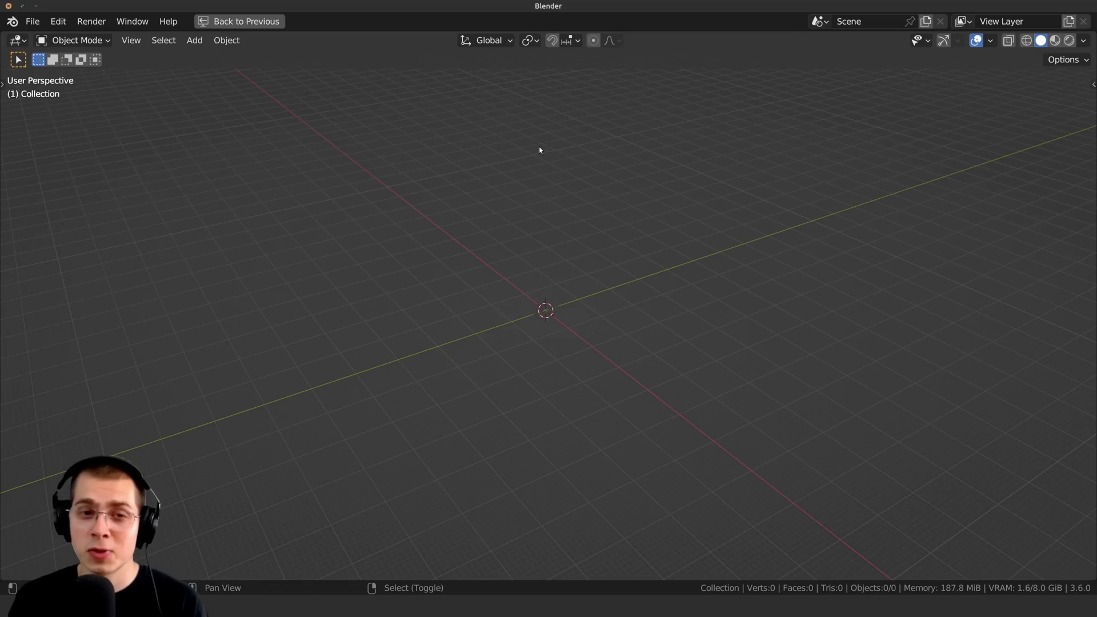
pyautogui.hotkey('shift', 'a')
pyautogui.moveTo(537, 150)
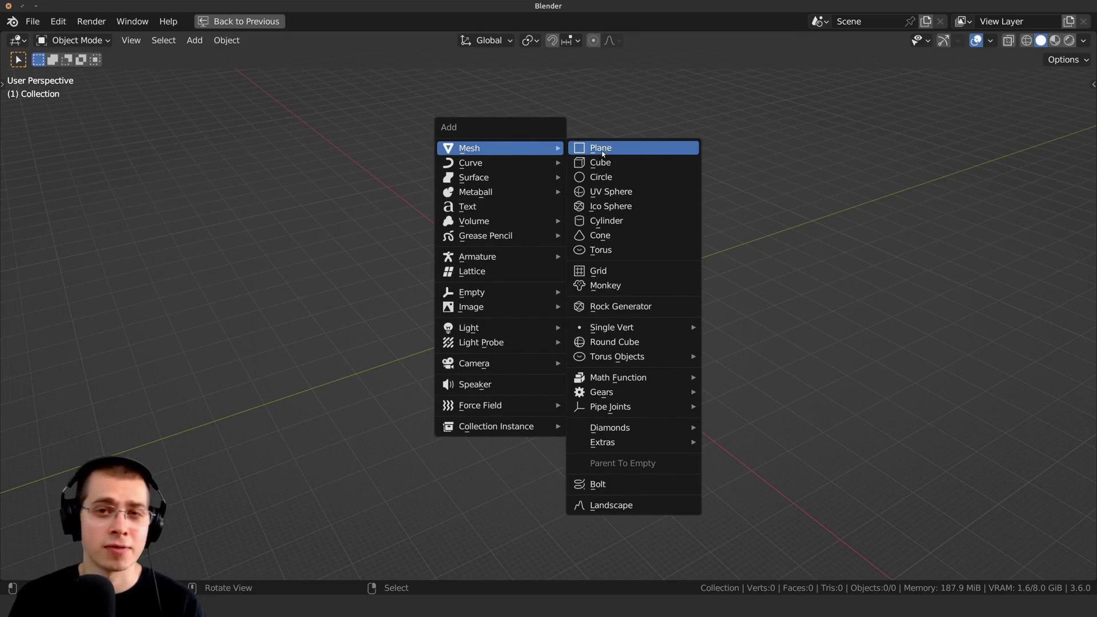
pyautogui.press('Escape')
# - Add a Landscape mesh to the empty scene and frame it to inspect its terrain and generator settings
pyautogui.hotkey('shift', 'a')
pyautogui.moveTo(505, 99)
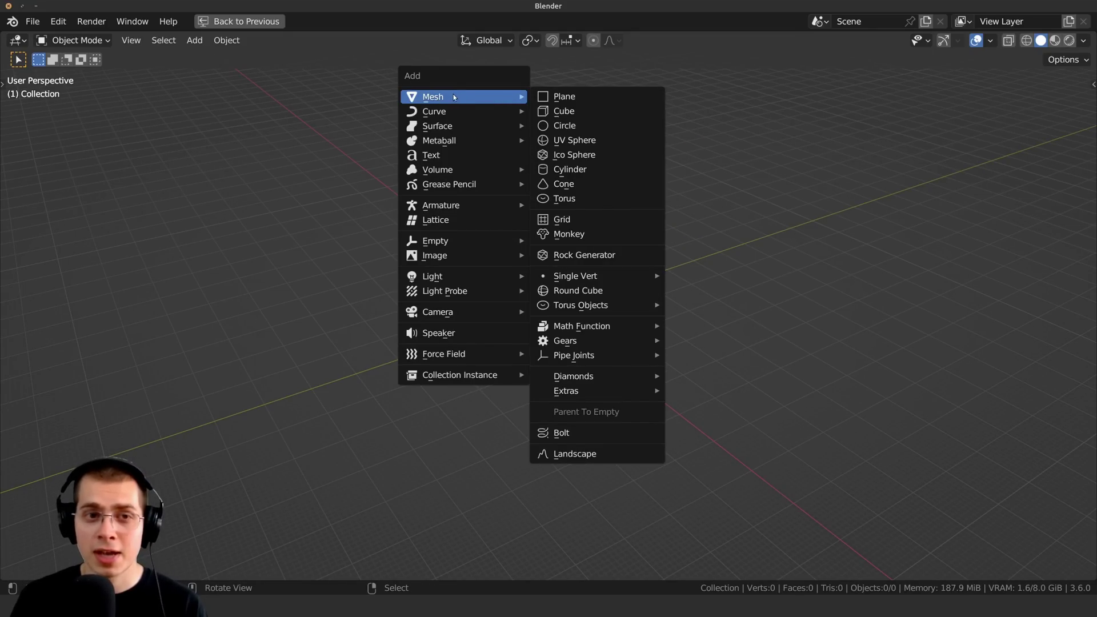
pyautogui.click(586, 455)
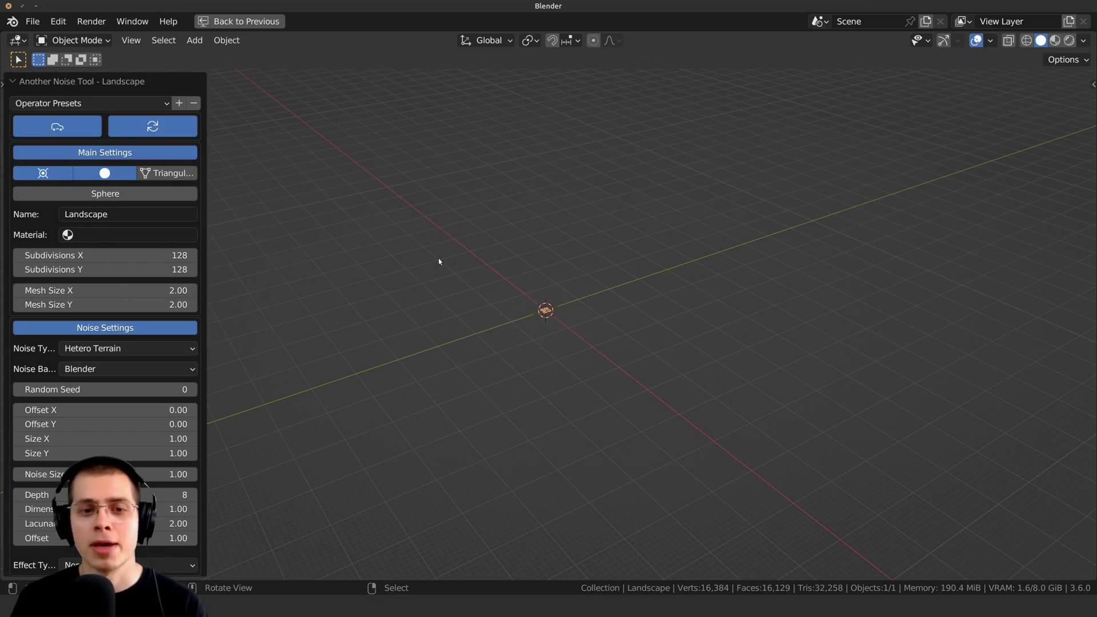
pyautogui.press('KP_Decimal')
pyautogui.moveTo(578, 267); pyautogui.dragTo(654, 350, button='middle')
pyautogui.scroll(-2, 114, 314)
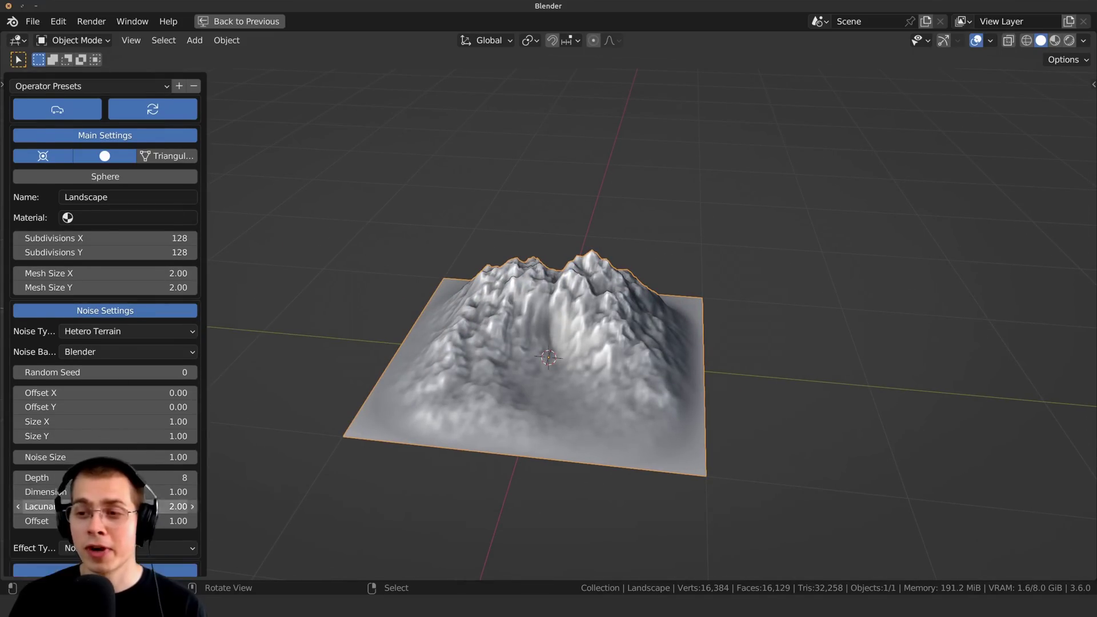
# - Set the landscape's random seed to 29 to vary the terrain
pyautogui.moveTo(72, 384); pyautogui.dragTo(15, 384)
pyautogui.rightClick(72, 383)
pyautogui.moveTo(85, 338); pyautogui.dragTo(79, 372)
pyautogui.scroll(2, 98, 353)
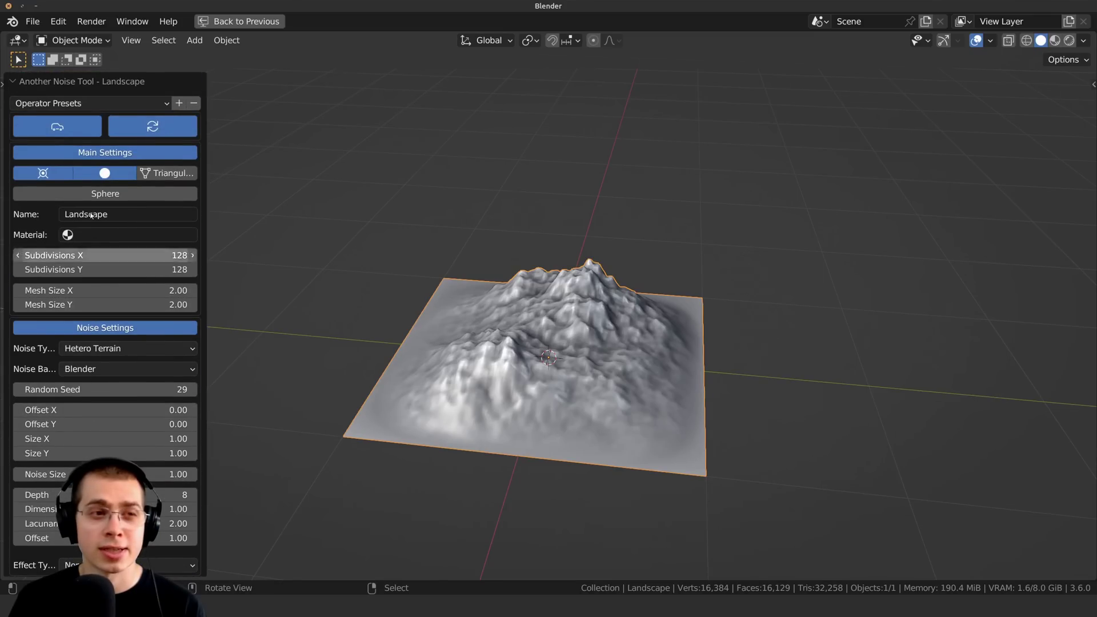
# - Try a terraced landscape preset with Marble noise and 200 by 200 subdivisions, and inspect the terrain
pyautogui.click(82, 104)
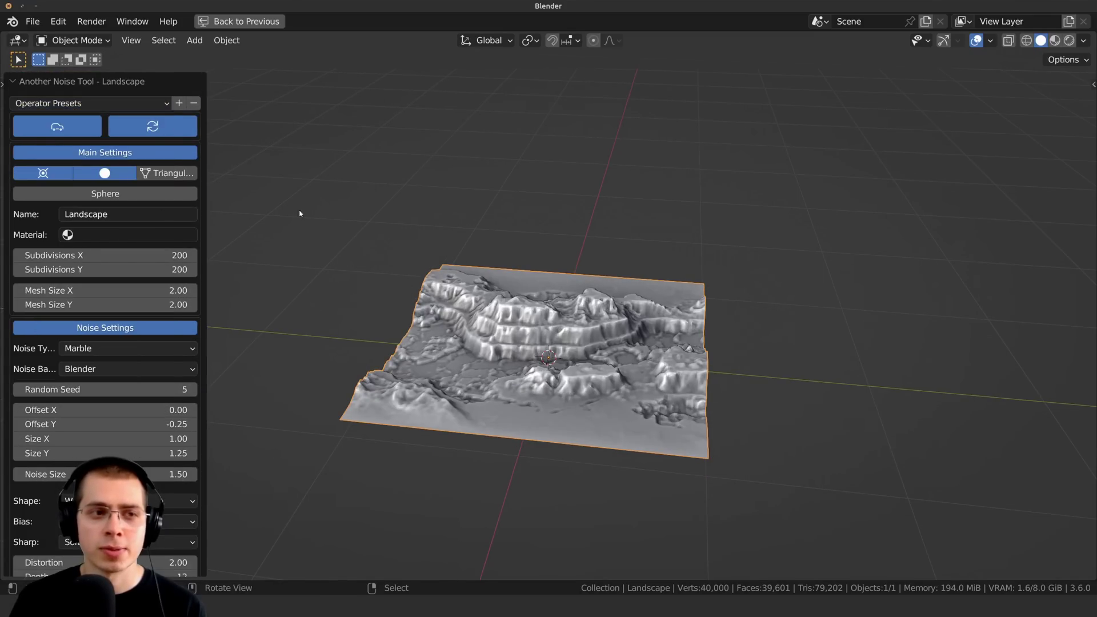
pyautogui.moveTo(301, 213); pyautogui.dragTo(320, 234, button='middle')
pyautogui.scroll(3, 400, 251)
pyautogui.moveTo(486, 268); pyautogui.dragTo(547, 279, button='middle')
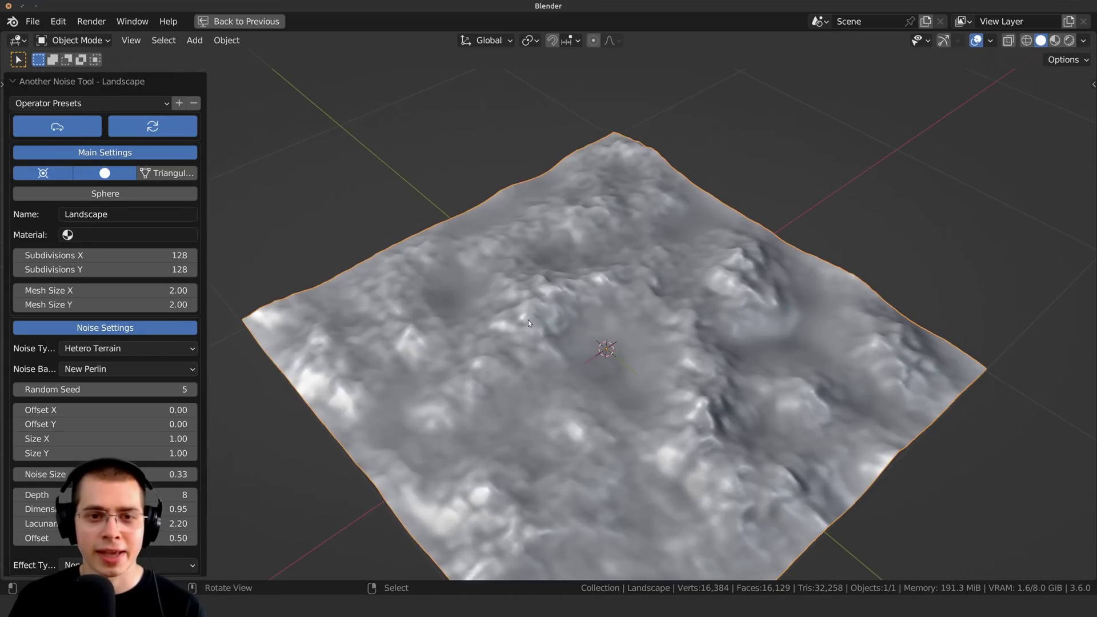
# - Try the volcano preset on the landscape and inspect the mountain from several angles
pyautogui.click(76, 105)
pyautogui.click(55, 563)
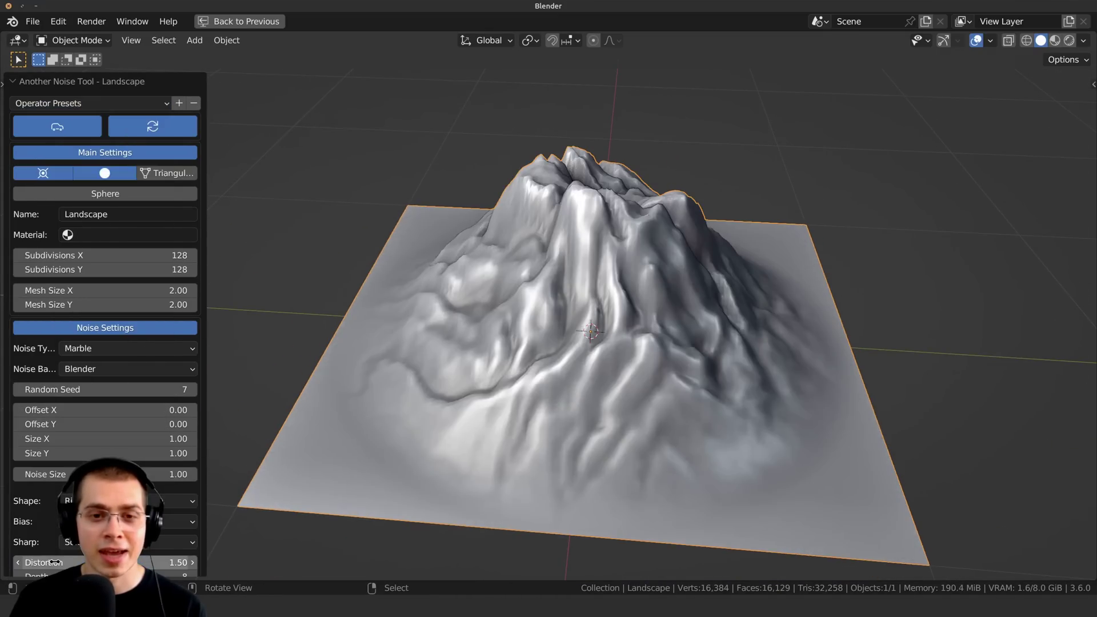
pyautogui.scroll(-2, 492, 365)
pyautogui.moveTo(492, 365); pyautogui.dragTo(532, 400, button='middle')
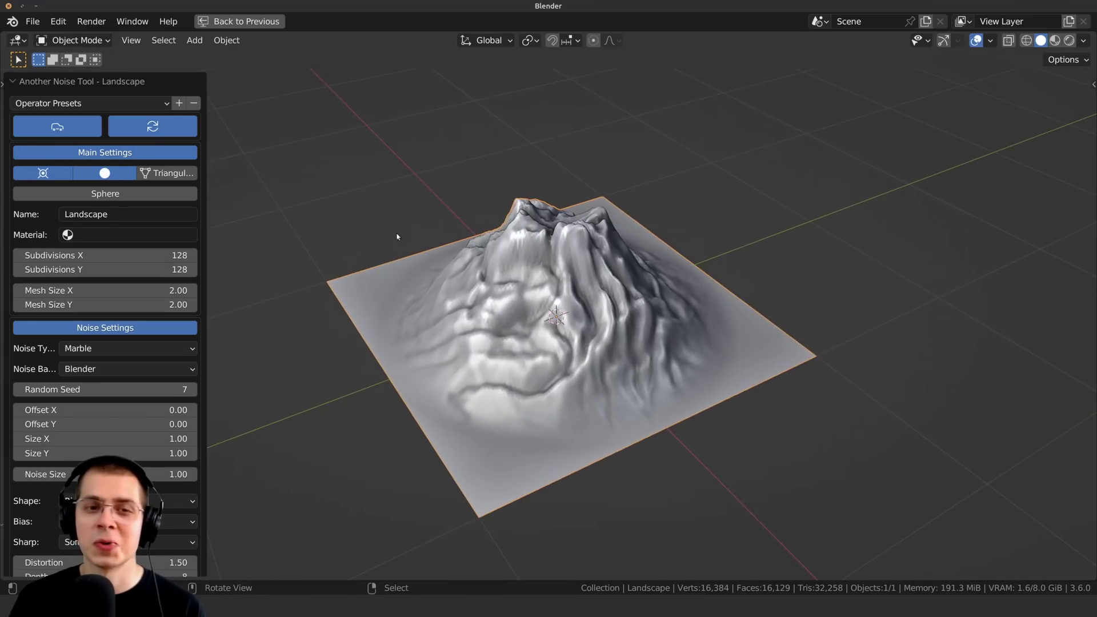
# - Try the cauliflower hills preset and the abstract preset on the landscape
pyautogui.click(94, 108)
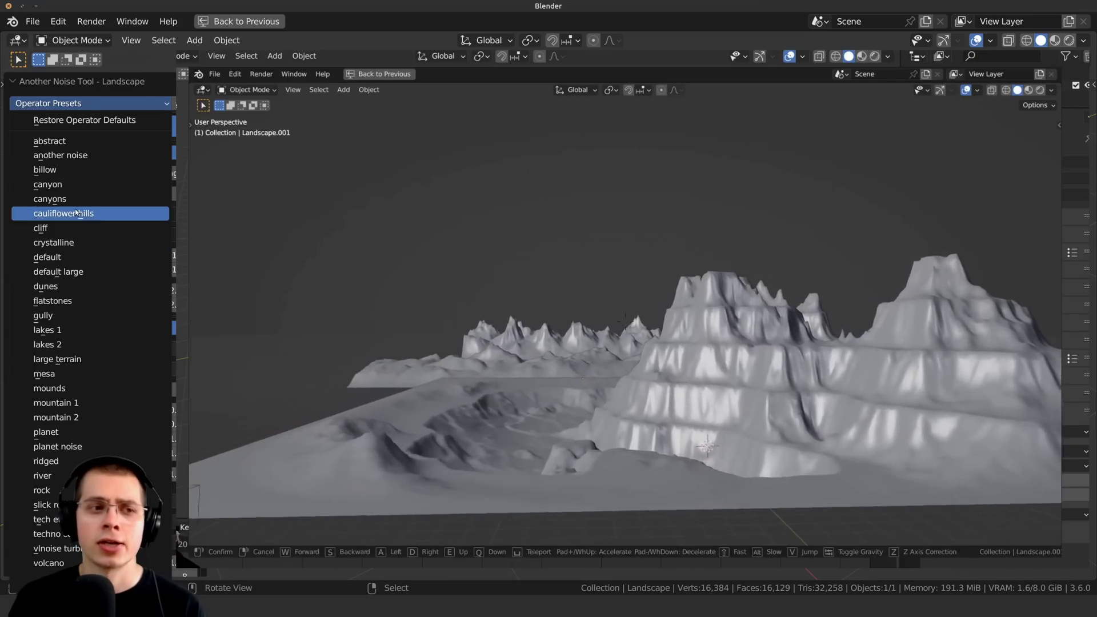
pyautogui.click(63, 213)
pyautogui.click(92, 103)
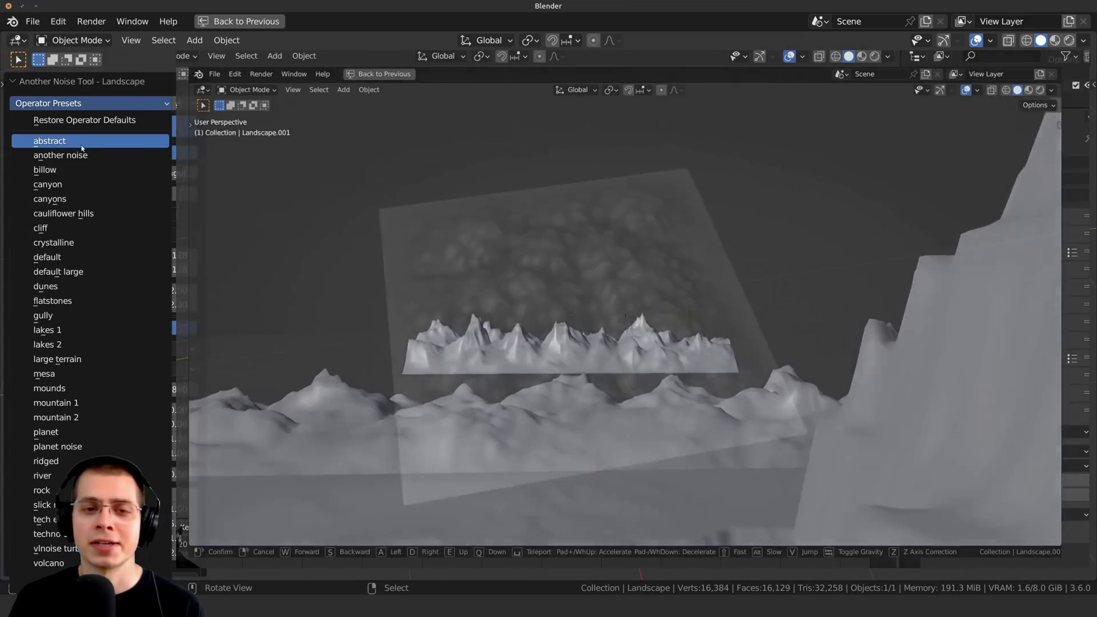
pyautogui.click(82, 141)
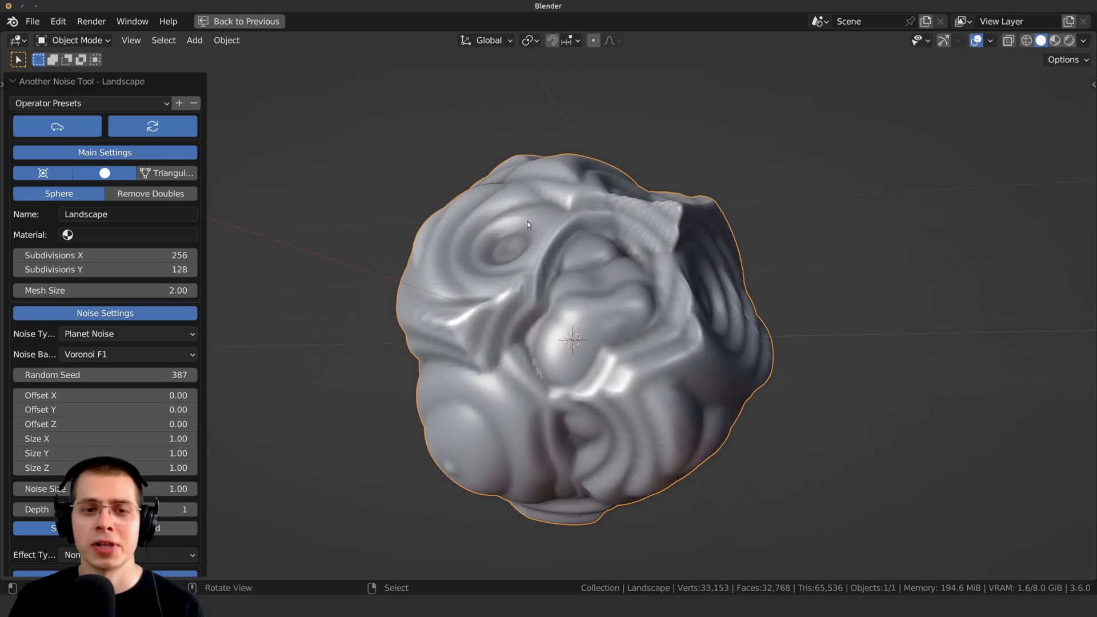
# - Apply the river preset to the landscape and inspect the terrain
pyautogui.moveTo(581, 325); pyautogui.dragTo(685, 294, button='middle')
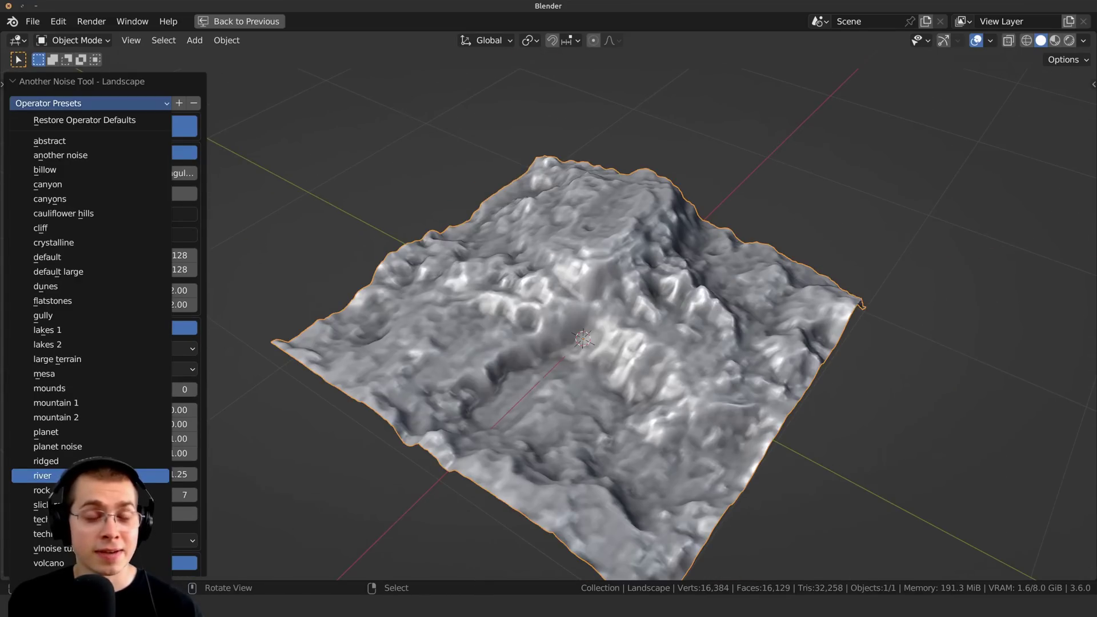
pyautogui.click(42, 476)
pyautogui.moveTo(402, 245); pyautogui.dragTo(797, 355, button='middle')
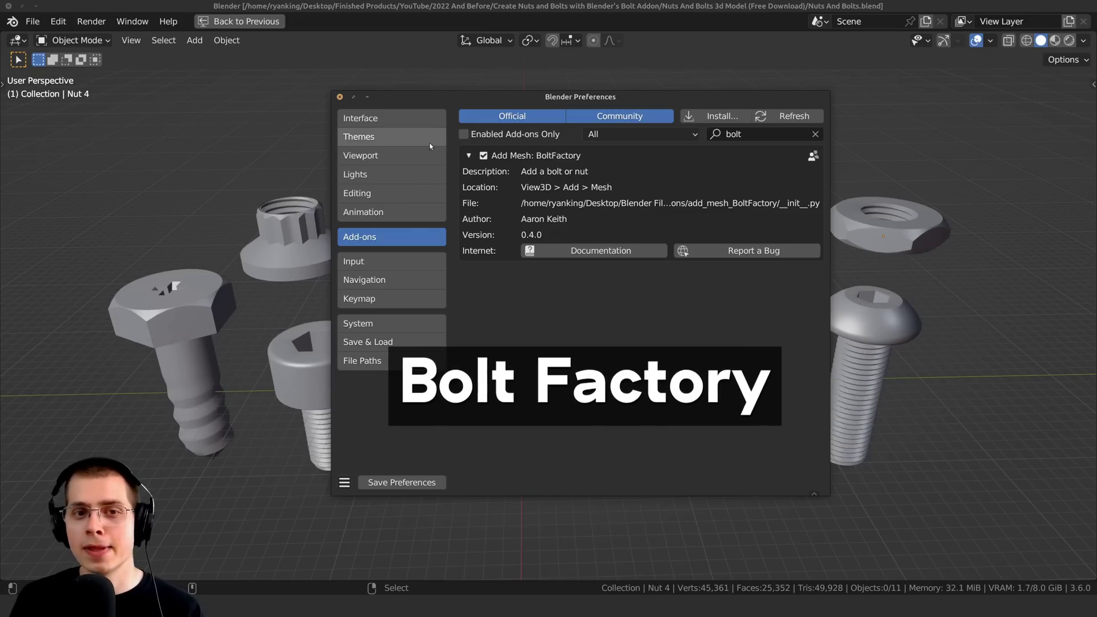
# - Close the preferences and examine the sample nuts and bolts from above and below with all of them selected
pyautogui.click(340, 97)
pyautogui.moveTo(557, 263); pyautogui.dragTo(592, 253, button='middle')
pyautogui.scroll(-5, 592, 254)
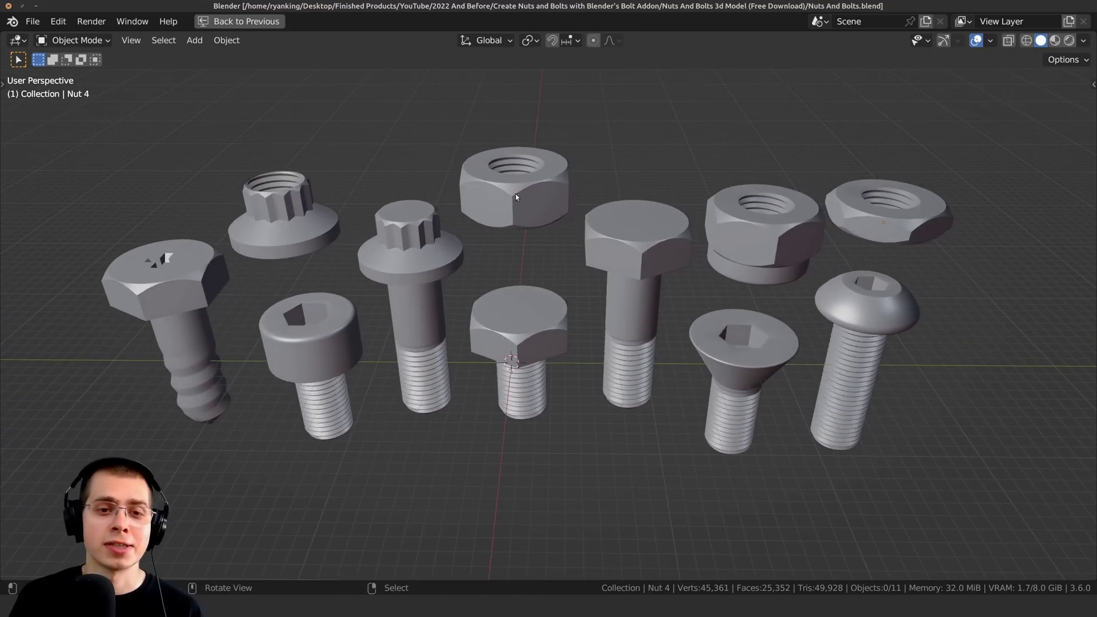
pyautogui.press('a')
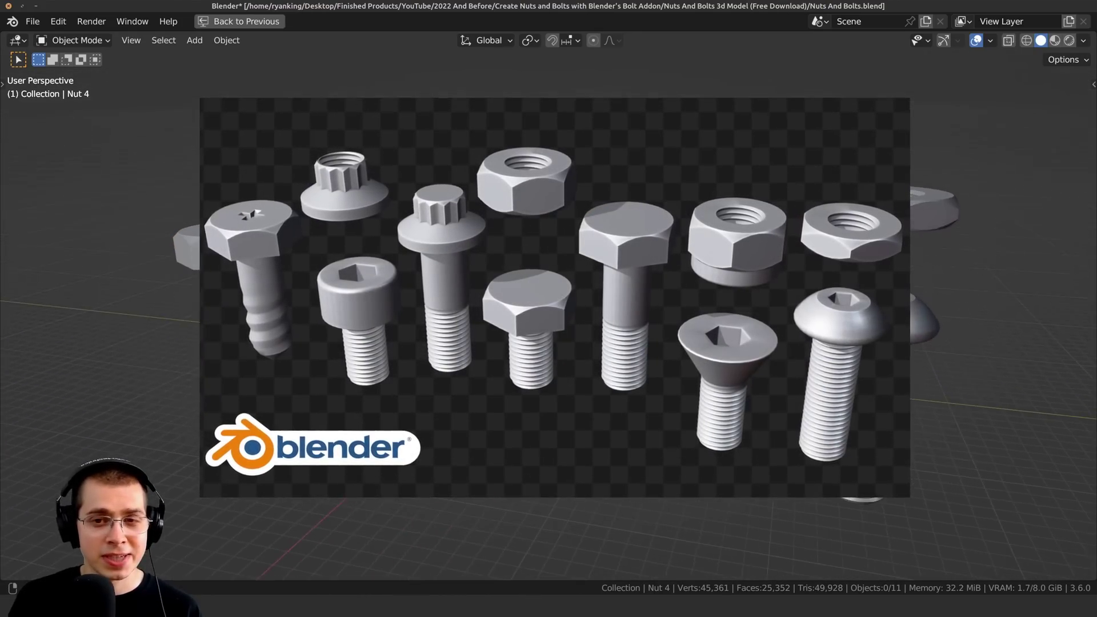
pyautogui.moveTo(548, 309); pyautogui.dragTo(571, 212, button='middle')
pyautogui.press('a')
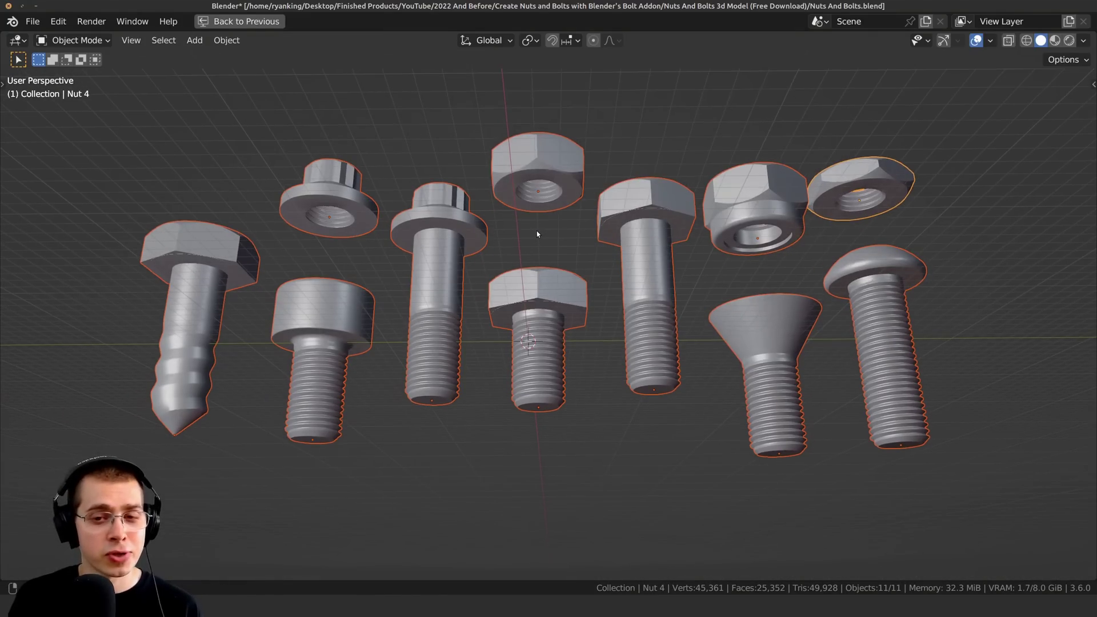
pyautogui.moveTo(789, 247); pyautogui.dragTo(707, 266, button='middle')
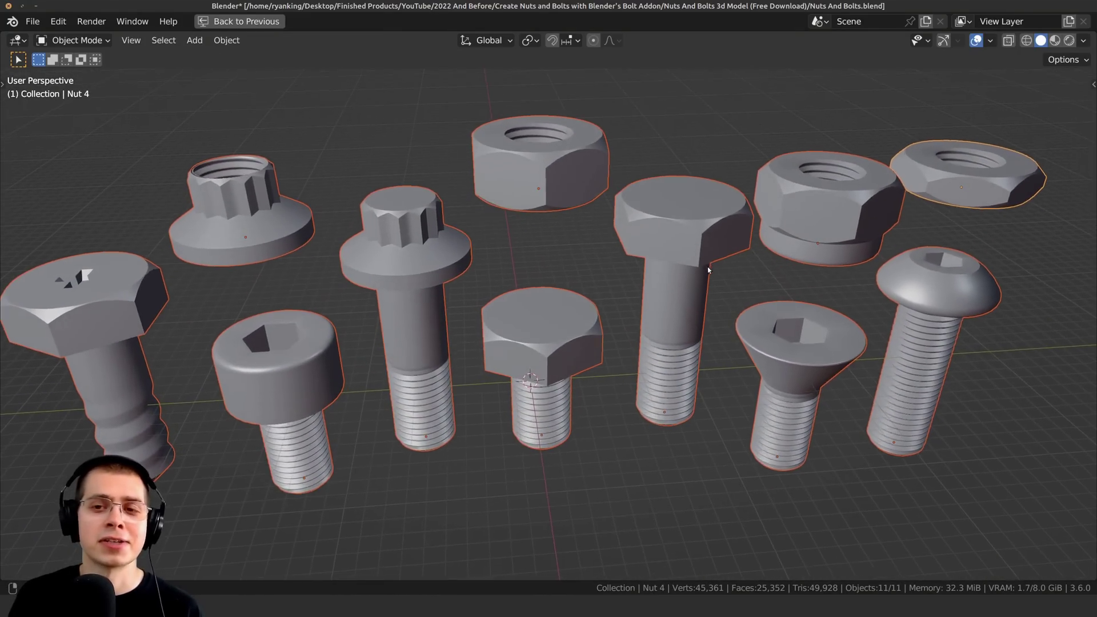
# - Add a Bolt mesh behind the sample nuts and bolts and frame it for inspection
pyautogui.hotkey('shift', 'a')
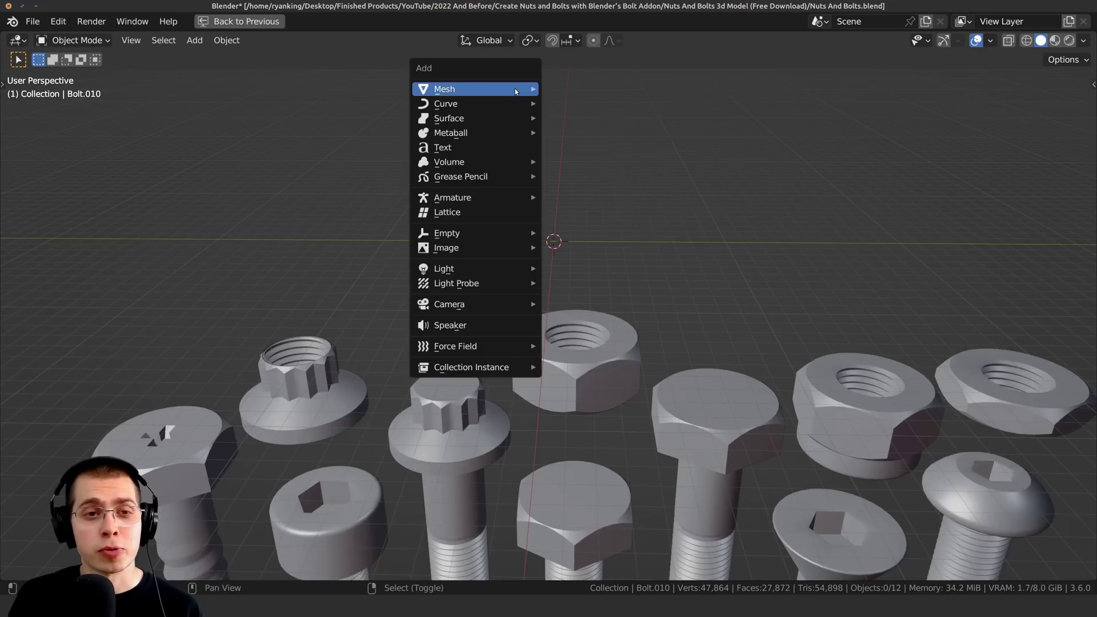
pyautogui.moveTo(462, 90)
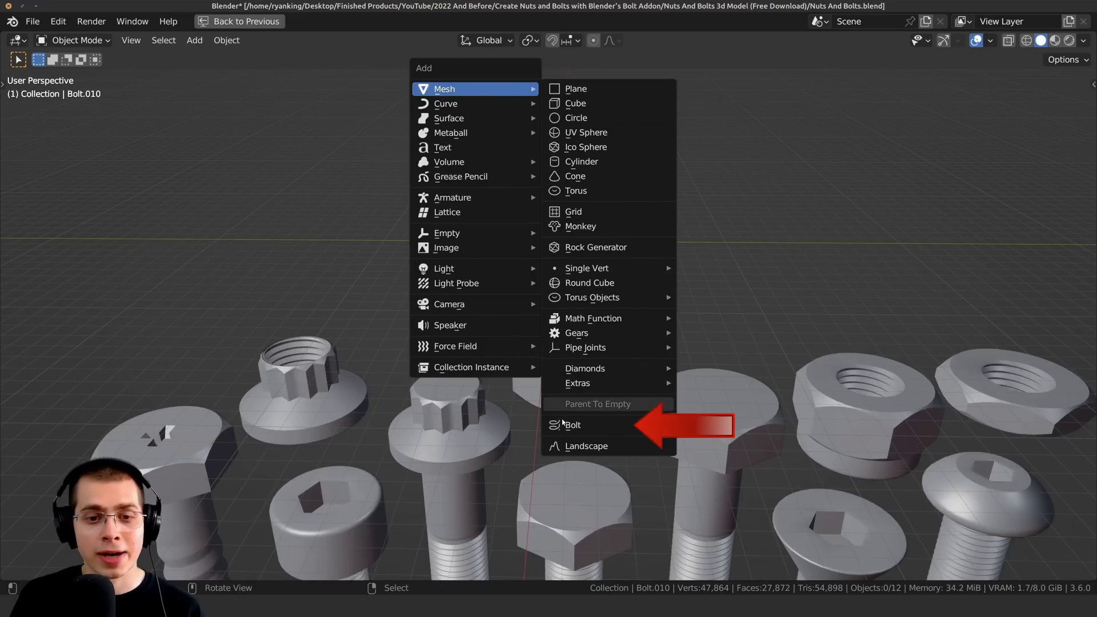
pyautogui.click(582, 427)
pyautogui.press('KP_Decimal')
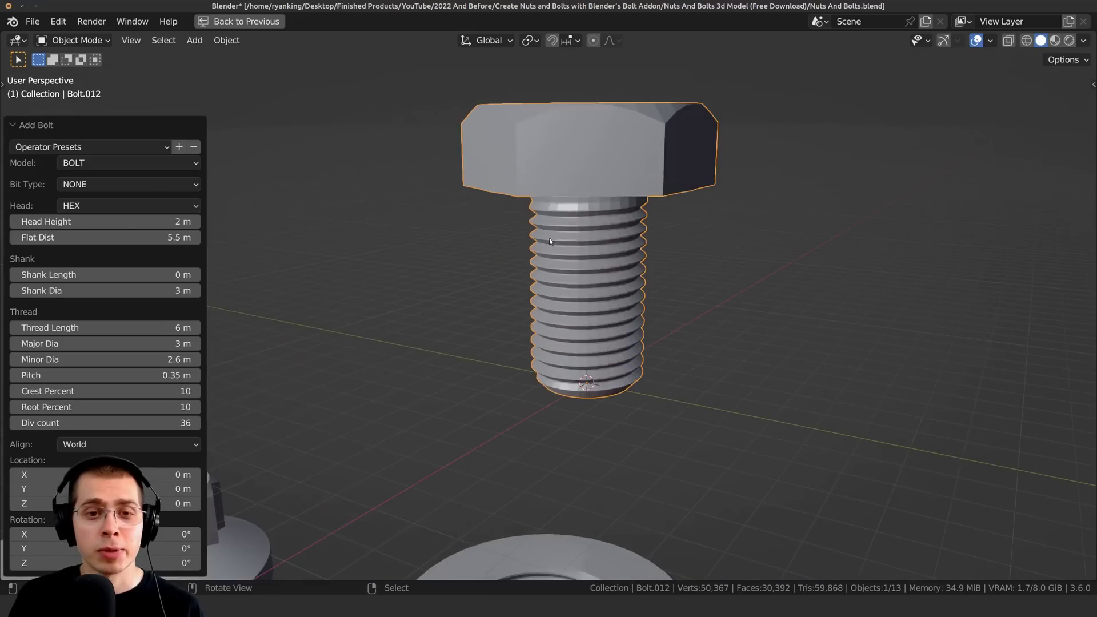
pyautogui.moveTo(497, 202); pyautogui.dragTo(507, 190, button='middle')
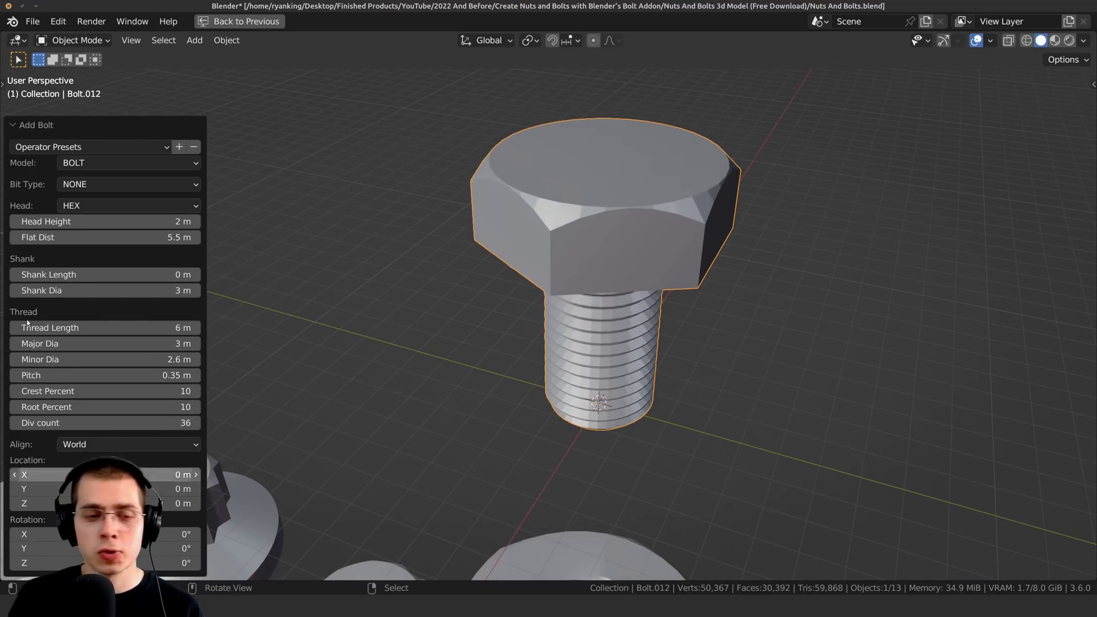
# - Switch the new bolt's model to NUT and inspect the threaded hex nut
pyautogui.click(76, 164)
pyautogui.click(82, 197)
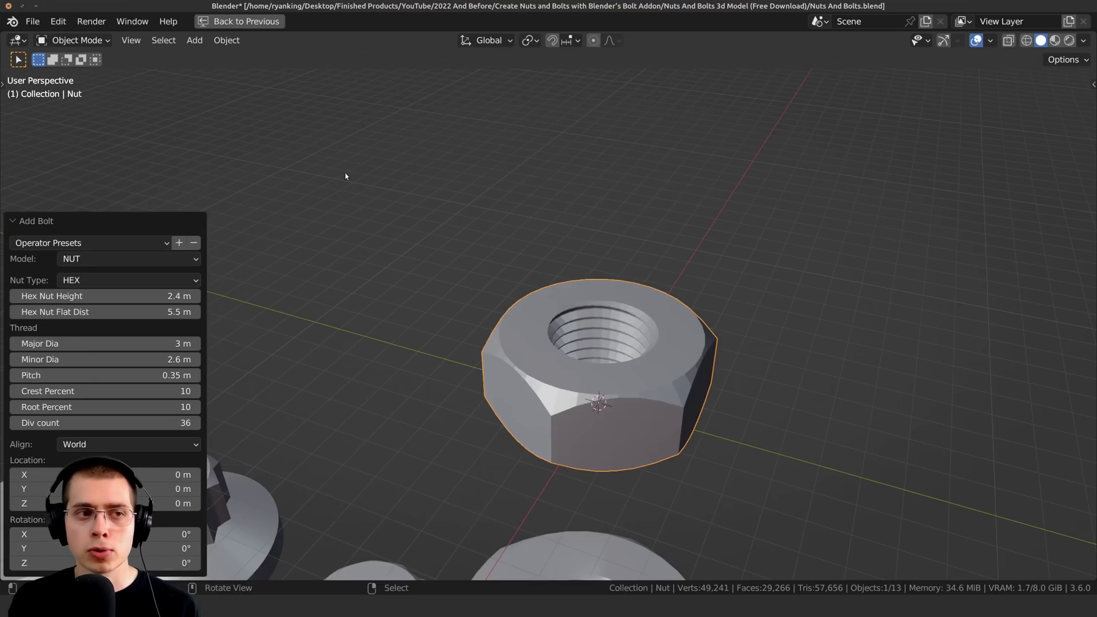
pyautogui.moveTo(623, 303); pyautogui.dragTo(675, 368, button='middle')
pyautogui.press('KP_Decimal')
pyautogui.moveTo(651, 286); pyautogui.dragTo(600, 180, button='middle')
# - Switch the model back to BOLT and give its hex head an ALLEN bit type
pyautogui.click(111, 258)
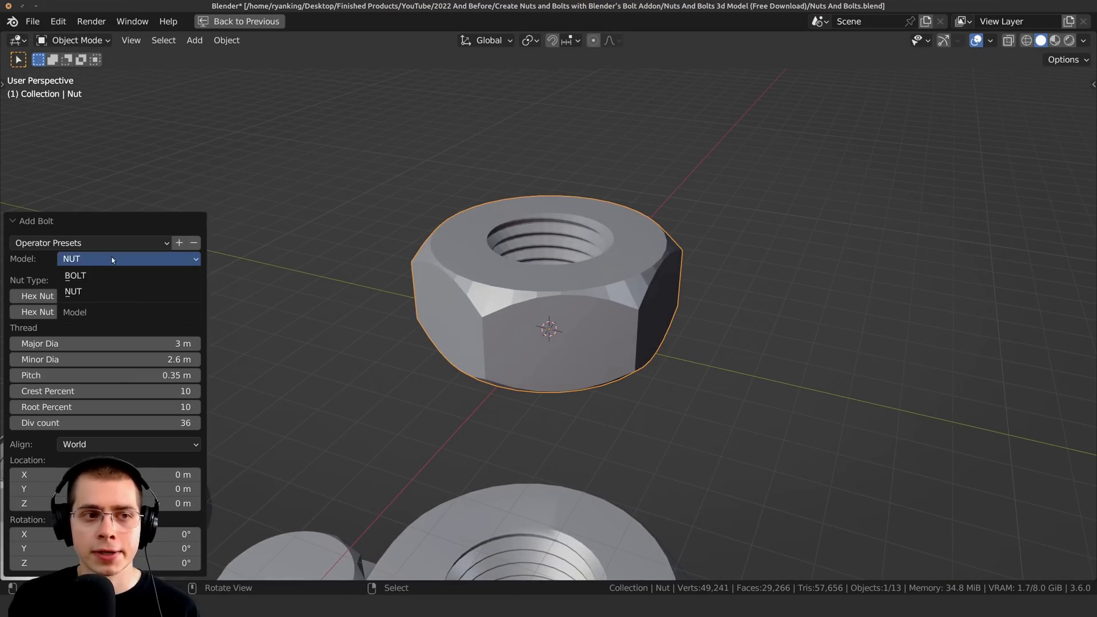
pyautogui.click(101, 276)
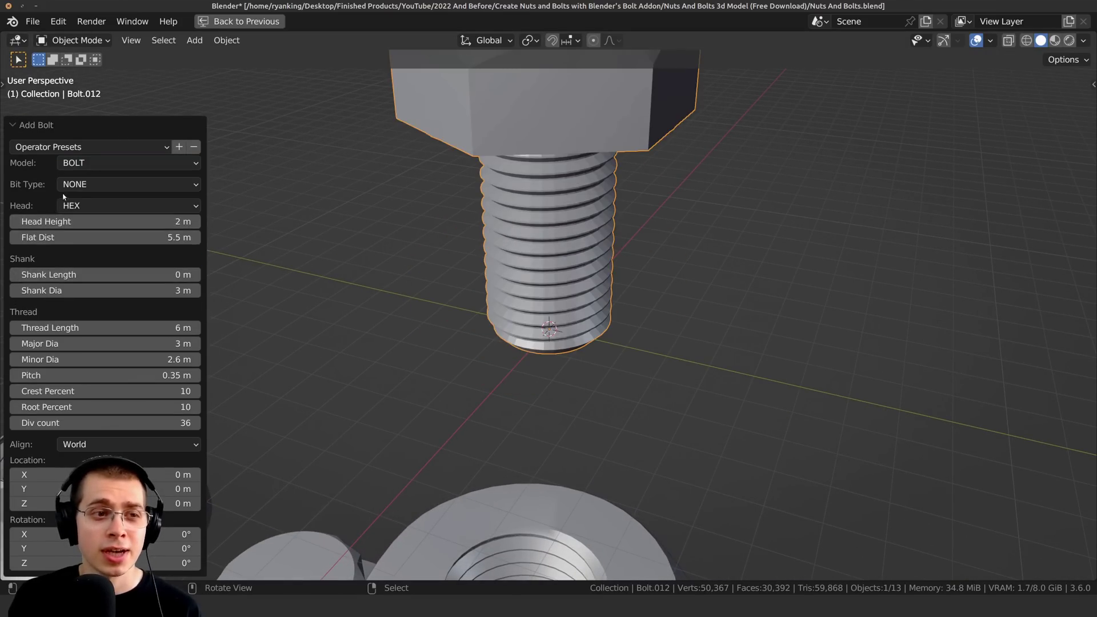
pyautogui.click(79, 185)
pyautogui.click(94, 217)
pyautogui.moveTo(523, 227); pyautogui.dragTo(556, 389, button='middle')
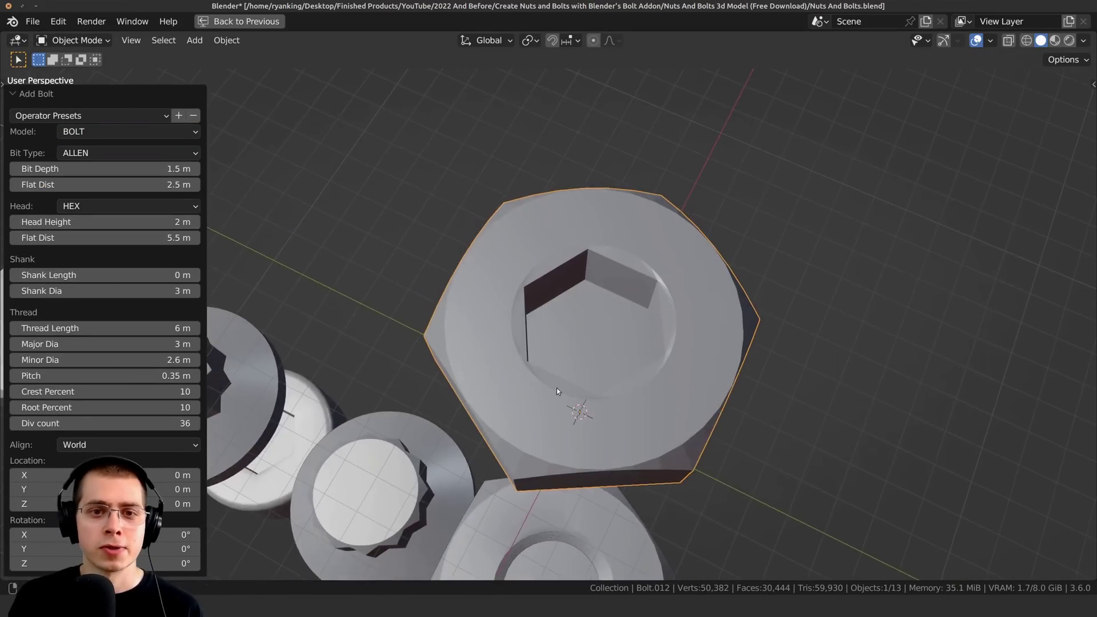
pyautogui.moveTo(649, 232); pyautogui.dragTo(640, 263, button='middle')
# - Change the bolt's bit type to PHILLIPS
pyautogui.click(104, 153)
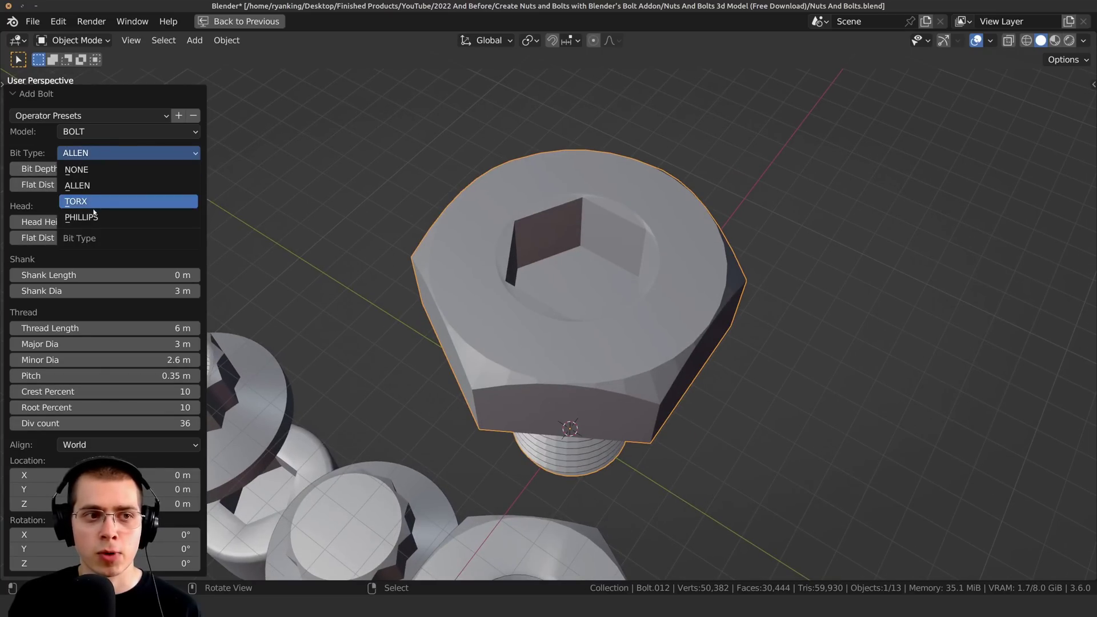
pyautogui.click(94, 217)
pyautogui.click(104, 153)
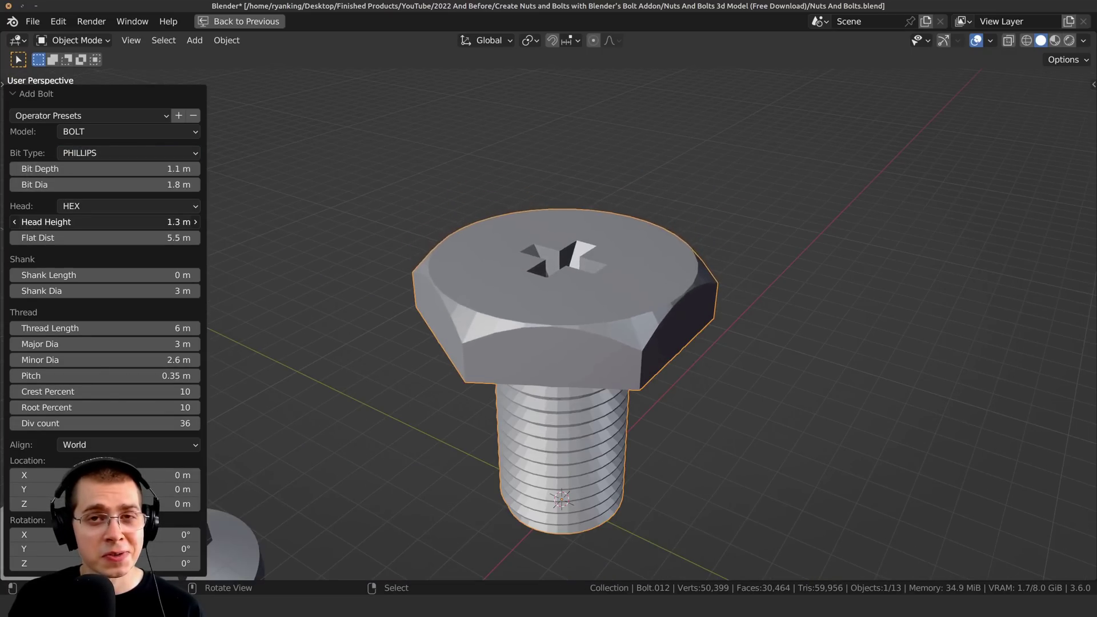
# - Set the bolt's head height to 2 m and shank length to 1.7 m, lengthen its thread, and deselect everything
pyautogui.moveTo(103, 221); pyautogui.dragTo(73, 238)
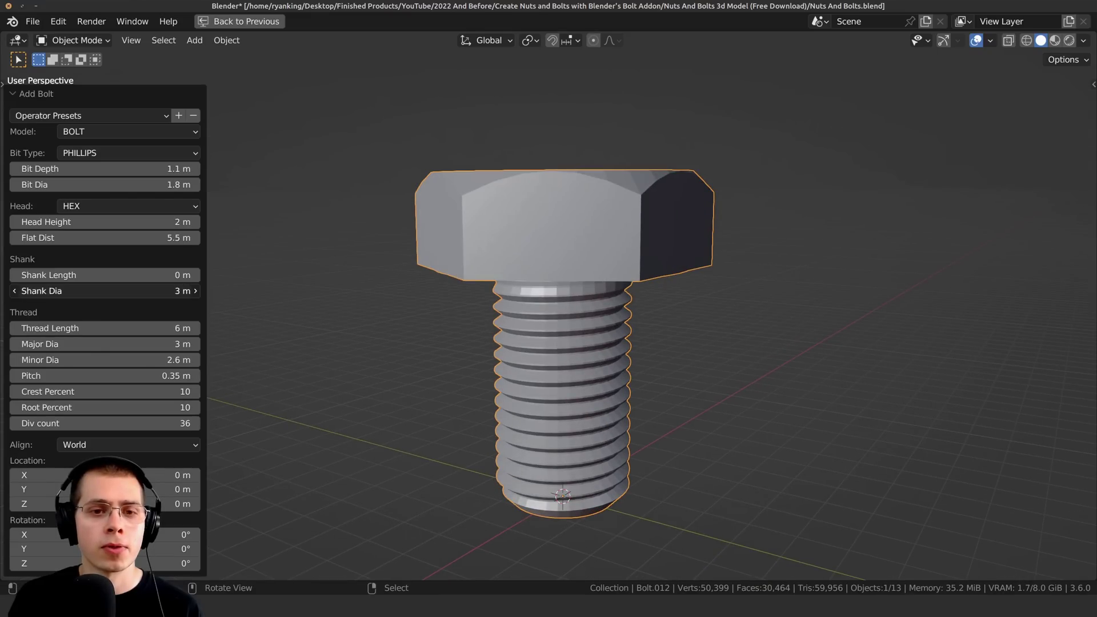
pyautogui.moveTo(105, 276); pyautogui.dragTo(146, 276)
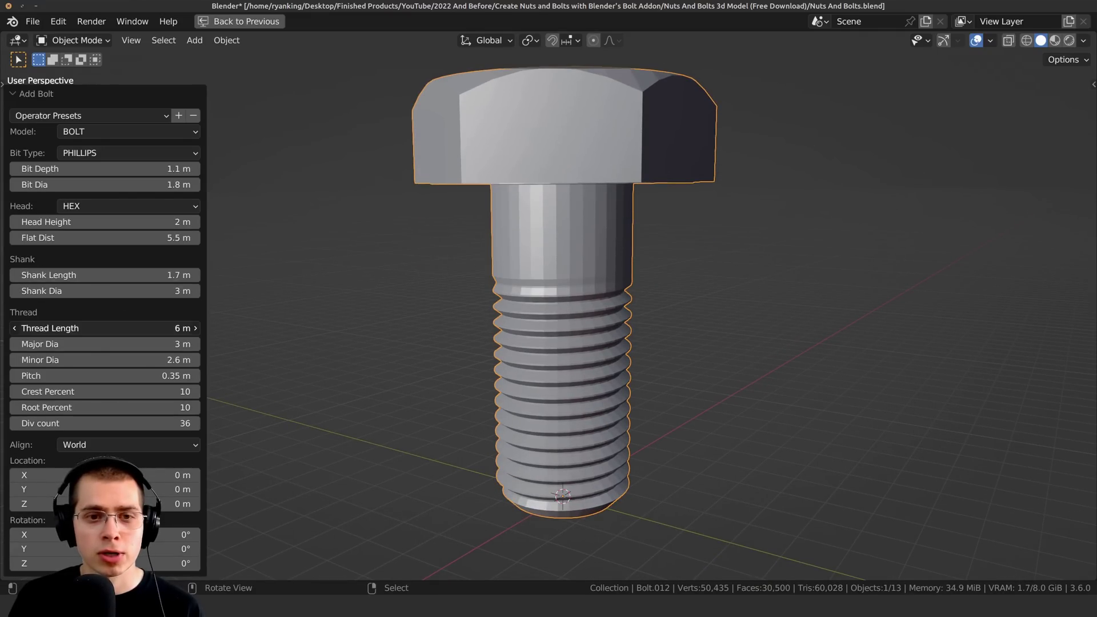
pyautogui.moveTo(103, 328); pyautogui.dragTo(416, 305)
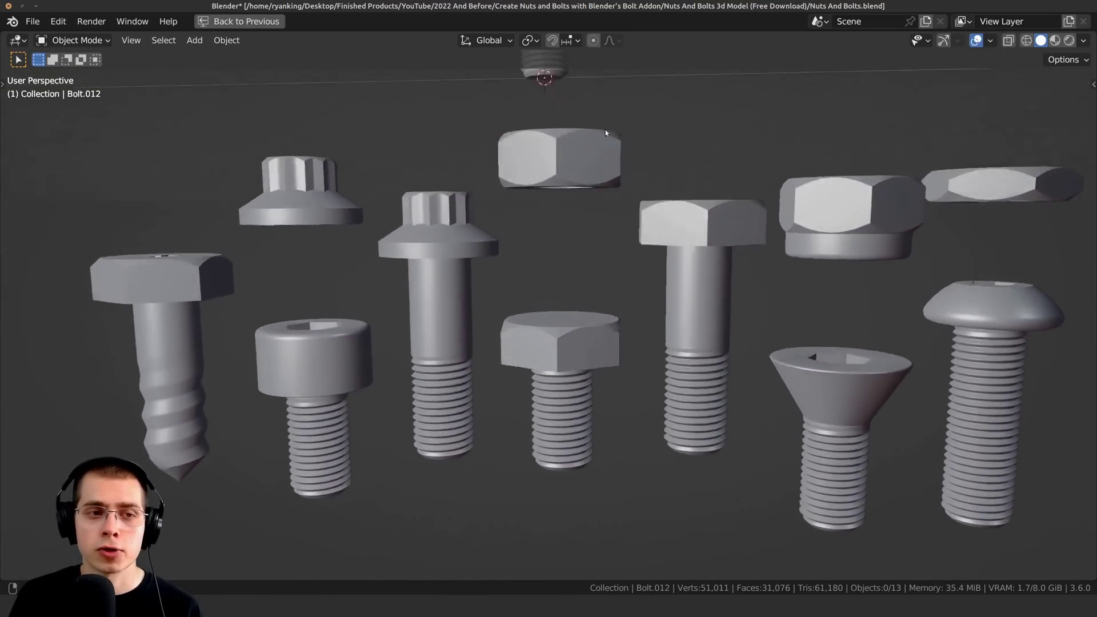
pyautogui.moveTo(606, 132)
pyautogui.mouseDown(button='middle')
pyautogui.moveTo(590, 110)
pyautogui.moveTo(602, 139)
pyautogui.moveTo(618, 143)
pyautogui.mouseUp(button='middle')
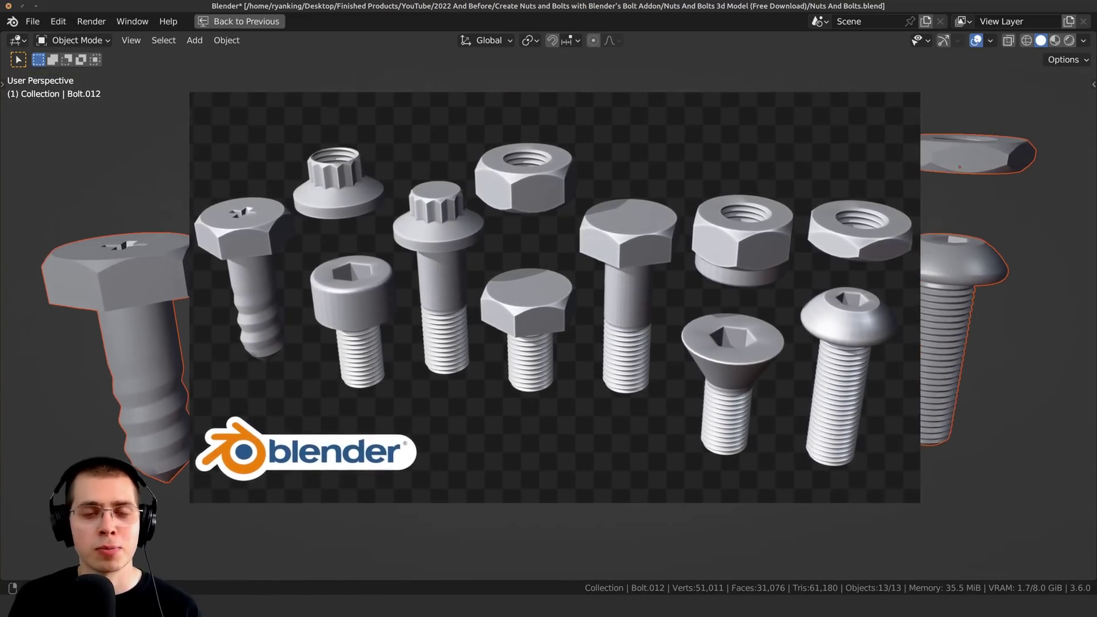
pyautogui.hotkey('alt', 'a')
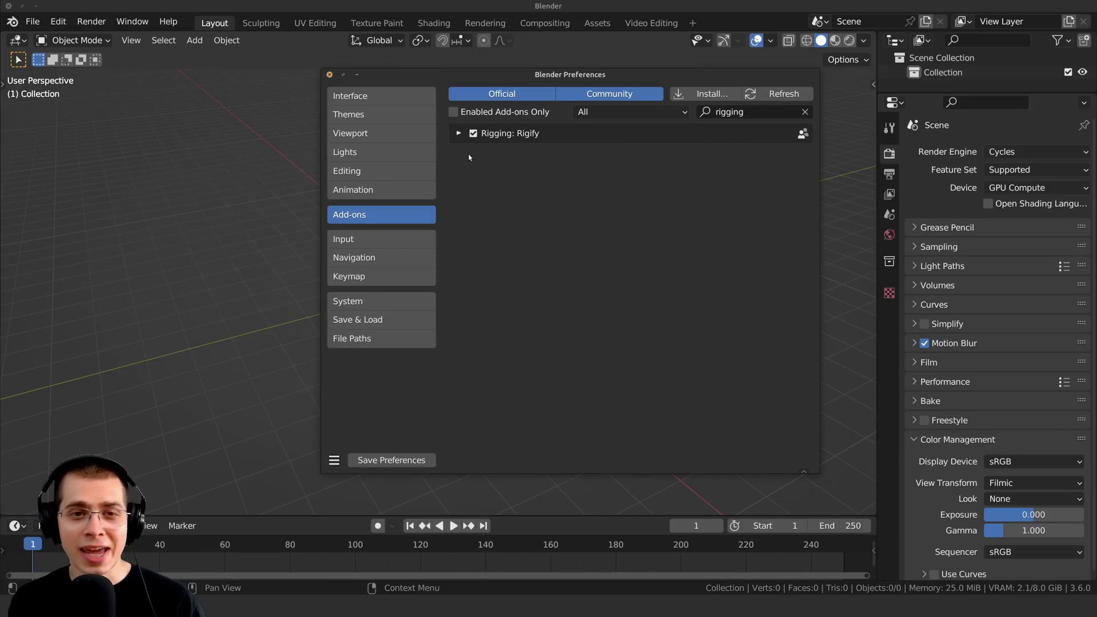
# - Expand the Rigify add-on's details and review the human and animal meta-rigs available as armatures
pyautogui.click(457, 133)
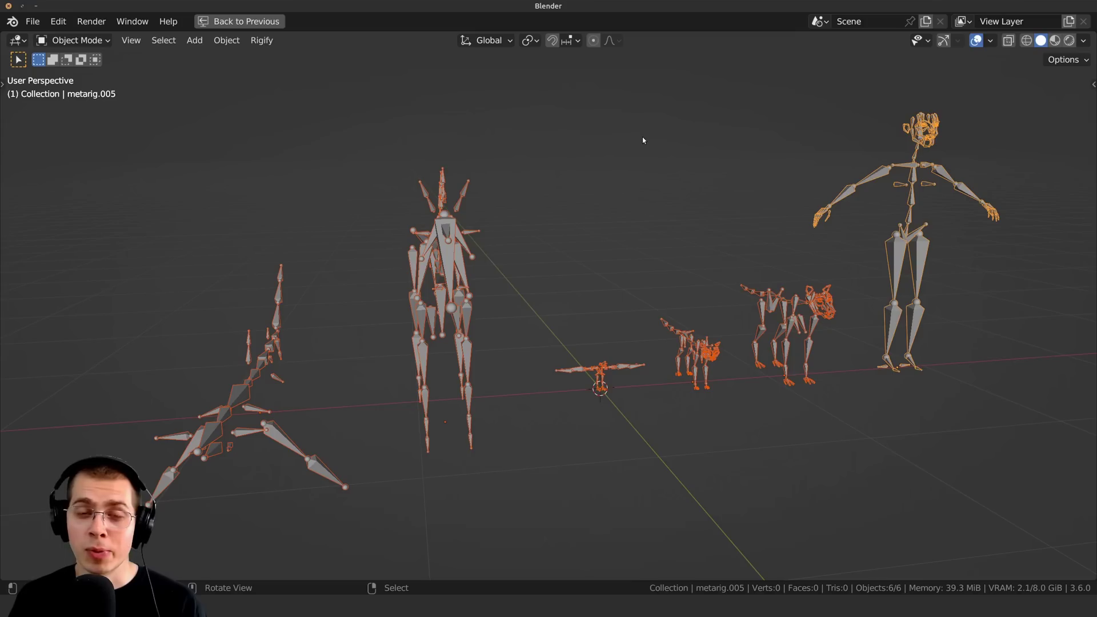
pyautogui.moveTo(641, 139)
pyautogui.mouseDown(button='middle')
pyautogui.moveTo(625, 139)
pyautogui.moveTo(649, 139)
pyautogui.mouseUp(button='middle')
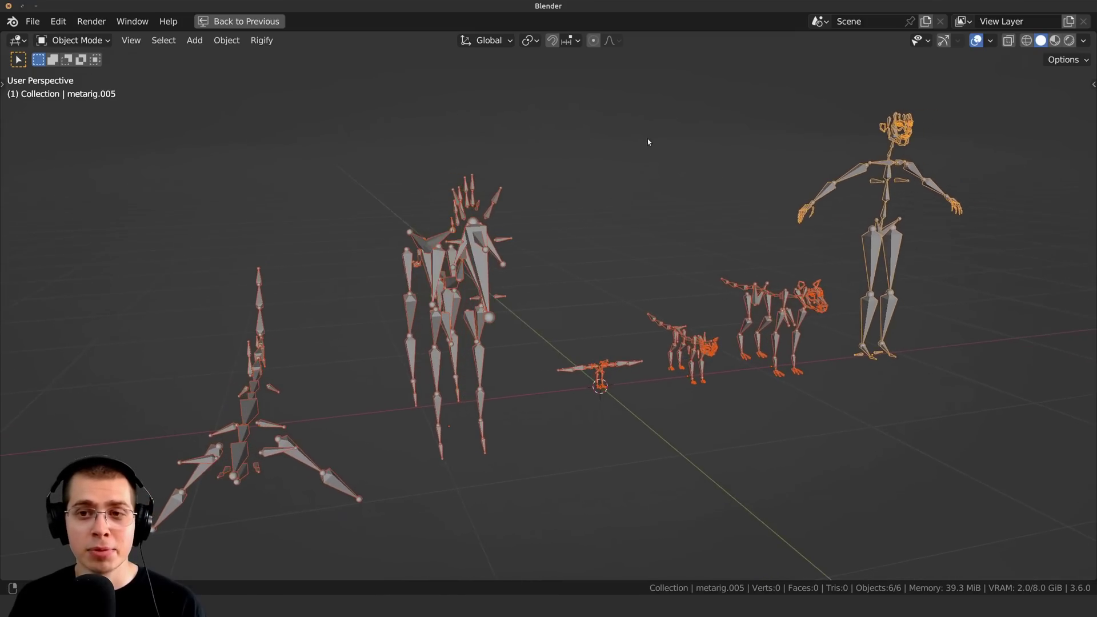
pyautogui.hotkey('shift', 'a')
pyautogui.moveTo(535, 159)
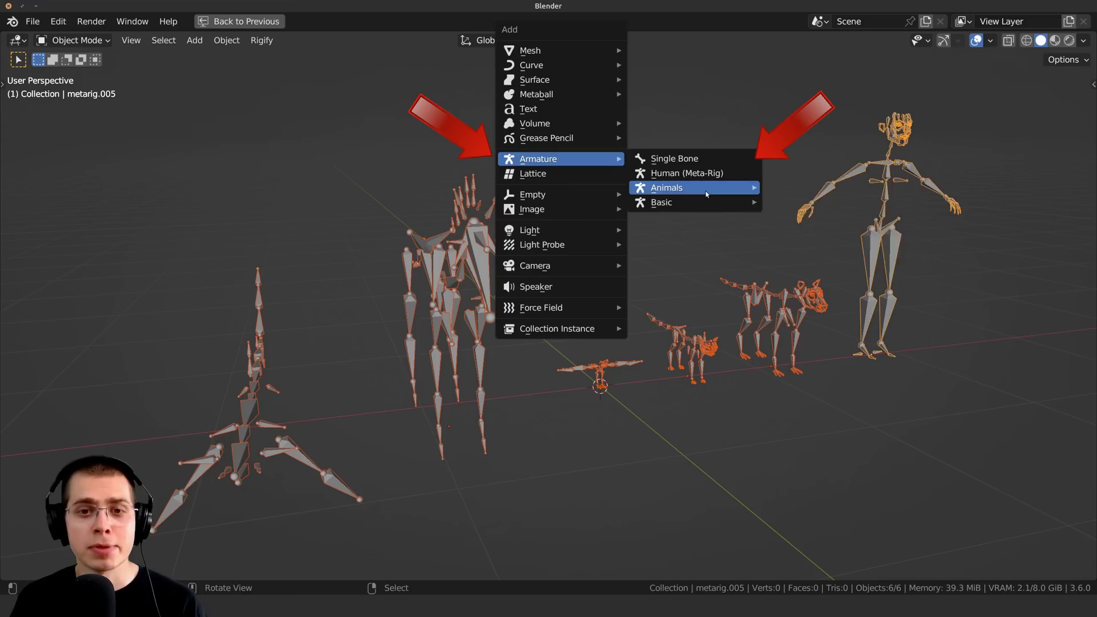
pyautogui.moveTo(708, 193)
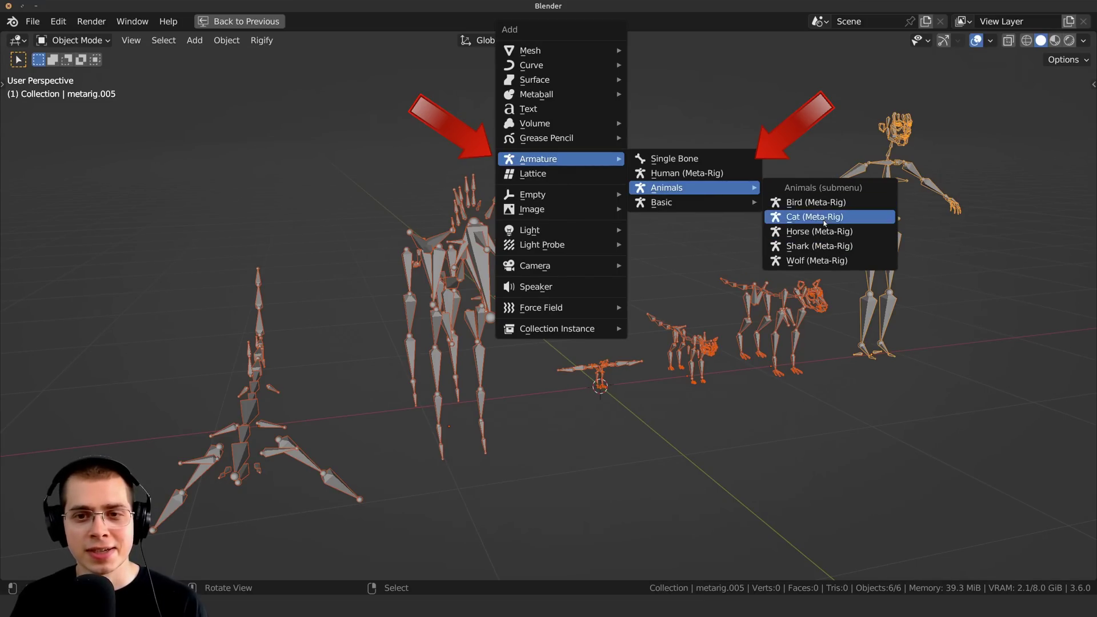
pyautogui.moveTo(717, 212)
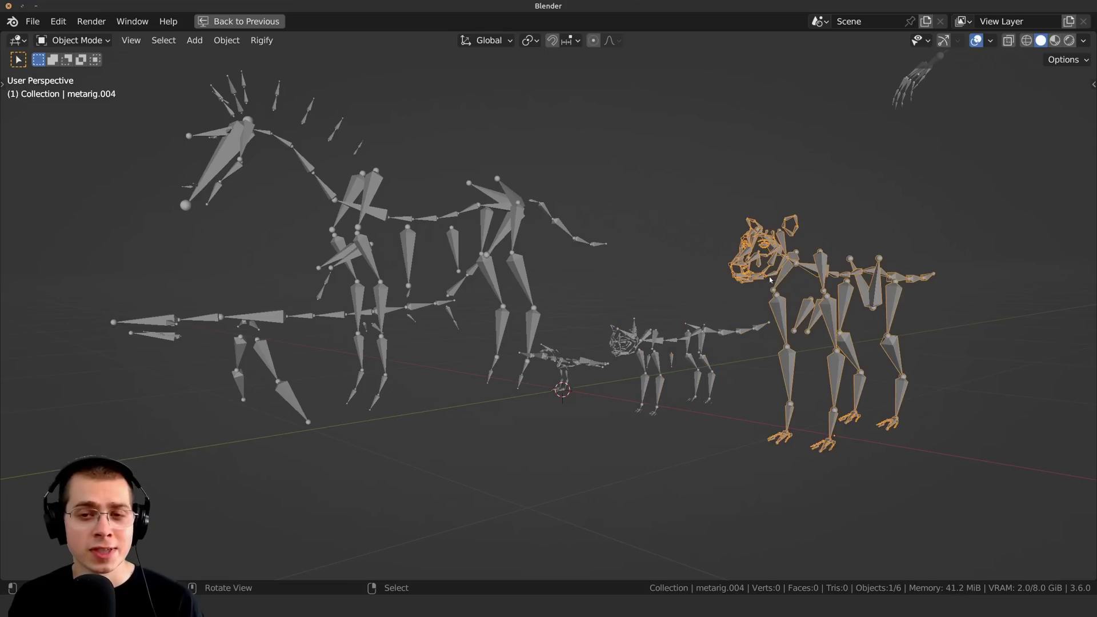
# - Look over the animal meta-rigs one by one, select all five of them together and delete them, leaving only the human rig
pyautogui.moveTo(657, 275); pyautogui.dragTo(600, 307, button='middle')
pyautogui.click(590, 316)
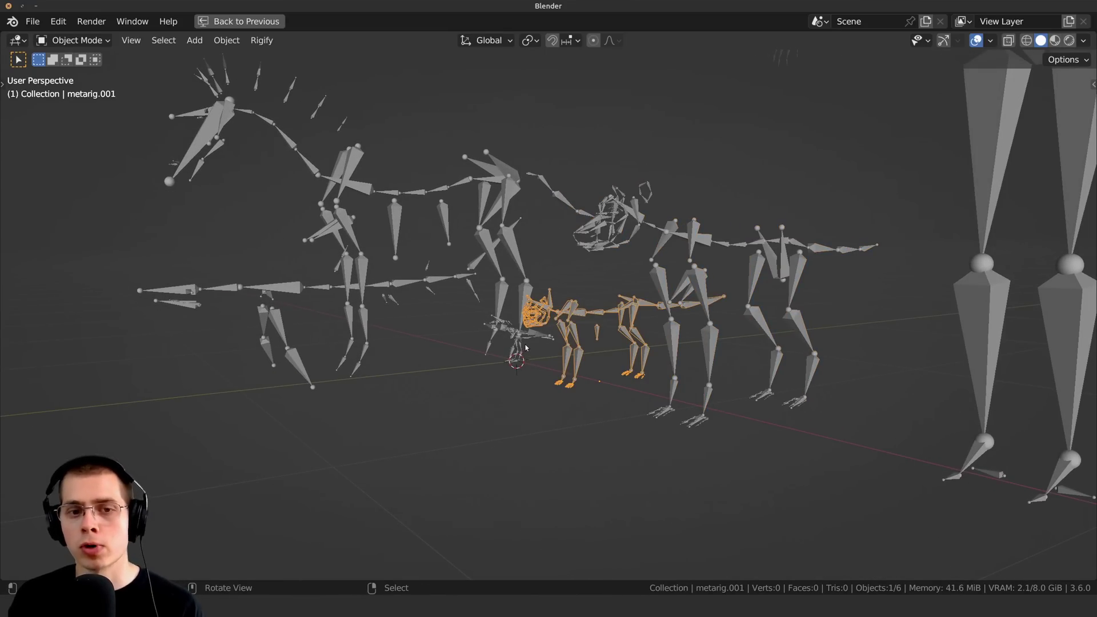
pyautogui.click(287, 144)
pyautogui.click(247, 300)
pyautogui.scroll(-1, 246, 300)
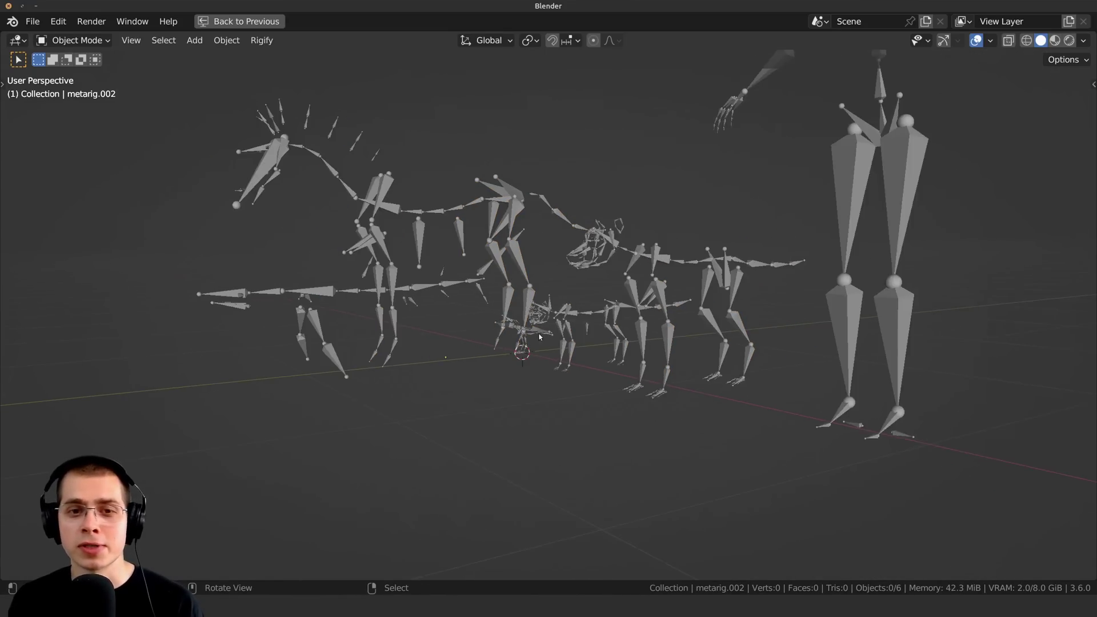
pyautogui.moveTo(251, 303); pyautogui.dragTo(308, 306, button='middle')
pyautogui.moveTo(228, 360); pyautogui.dragTo(732, 211)
pyautogui.moveTo(663, 184); pyautogui.dragTo(625, 179, button='middle')
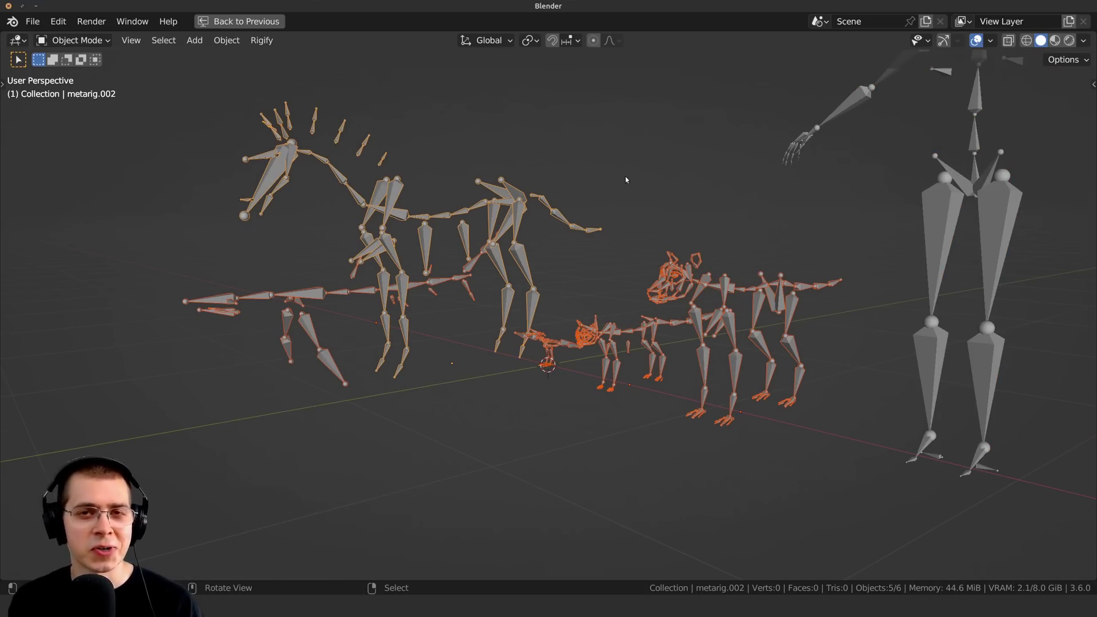
pyautogui.moveTo(625, 176); pyautogui.dragTo(771, 235, button='middle')
pyautogui.press('x')
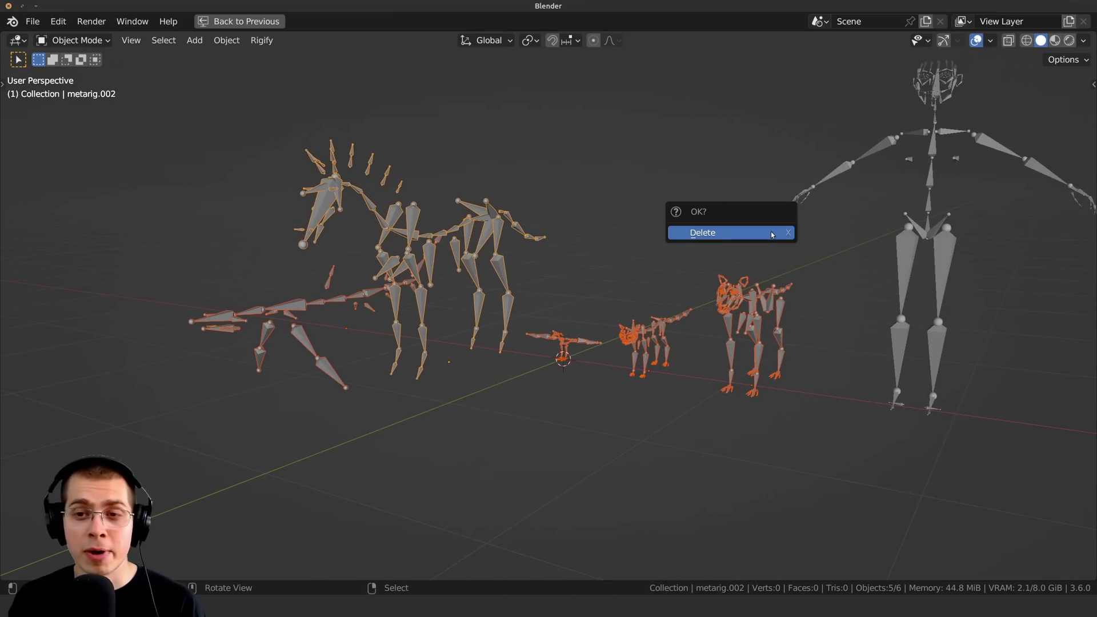
pyautogui.click(771, 235)
# - Select the human meta-rig and frame it in the viewport to examine it
pyautogui.click(951, 266)
pyautogui.press('KP_Decimal')
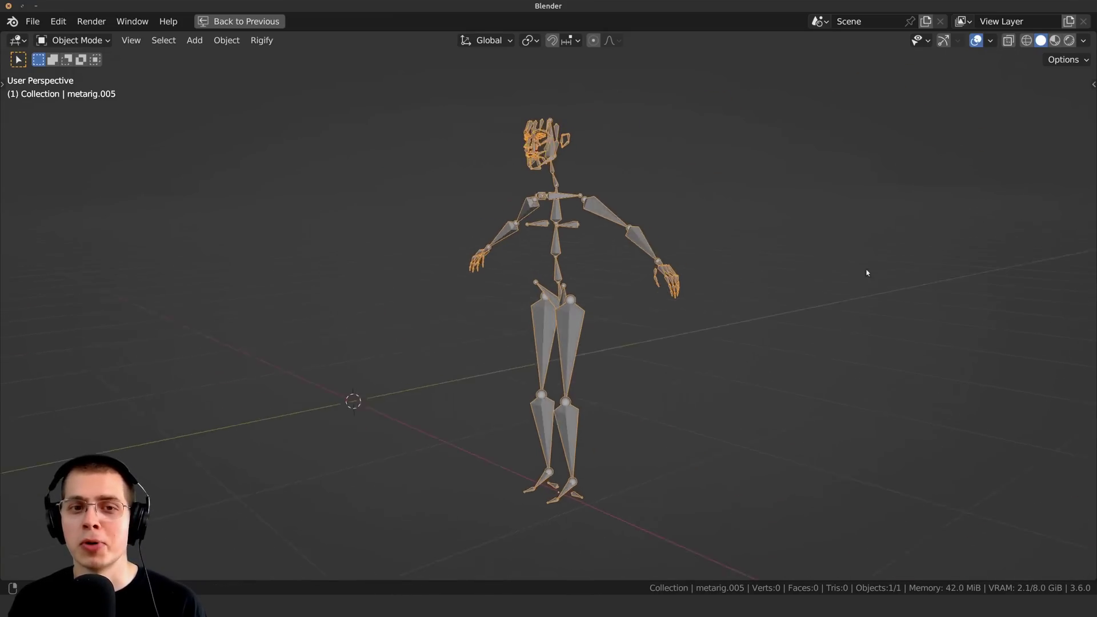
pyautogui.moveTo(868, 272); pyautogui.dragTo(963, 277, button='middle')
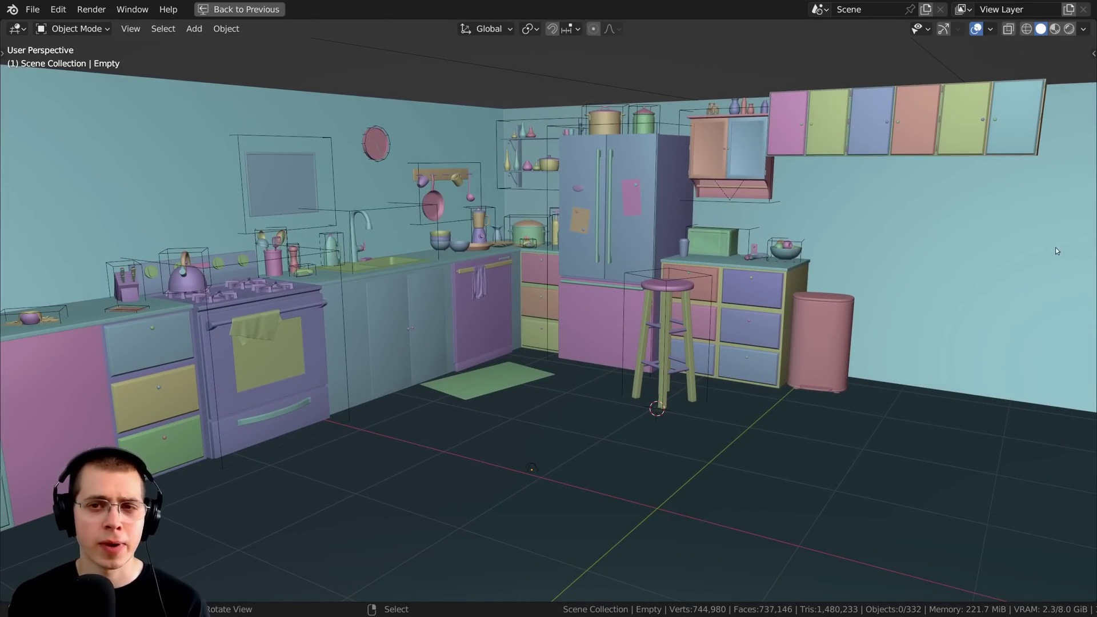
pyautogui.moveTo(646, 231); pyautogui.dragTo(598, 274, button='middle')
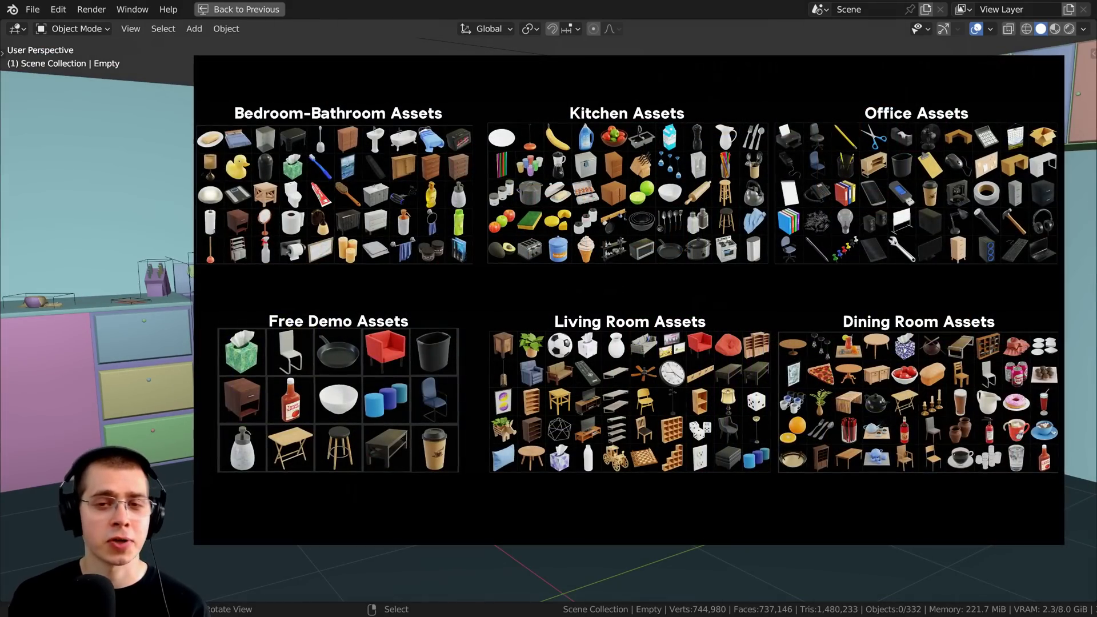
pyautogui.moveTo(548, 309); pyautogui.dragTo(566, 307, button='middle')
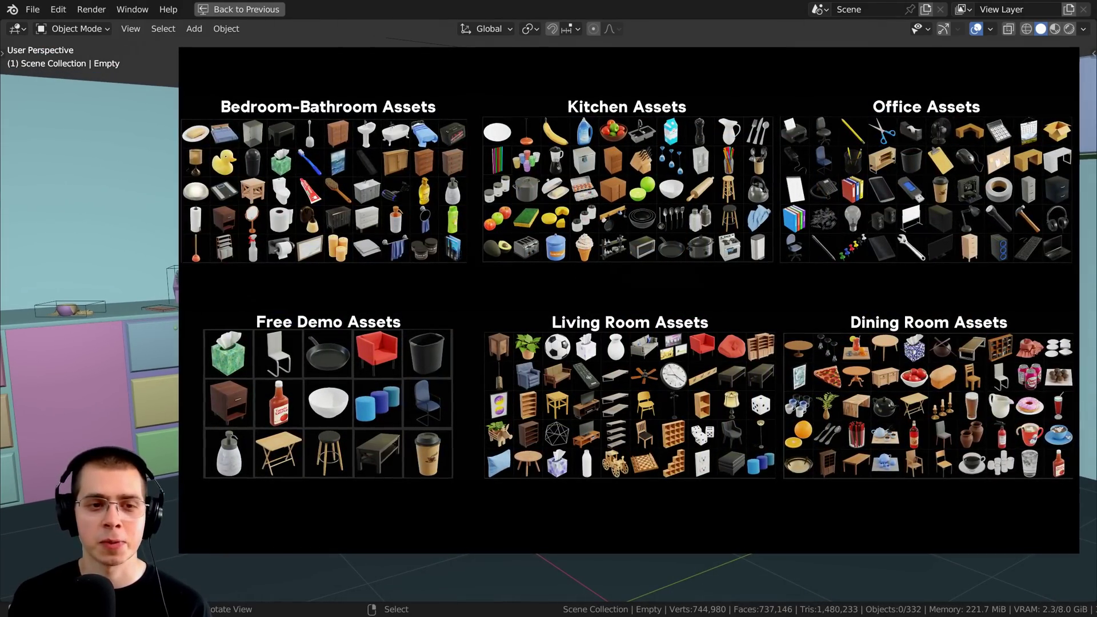
pyautogui.press('a')
pyautogui.hotkey('alt', 'a')
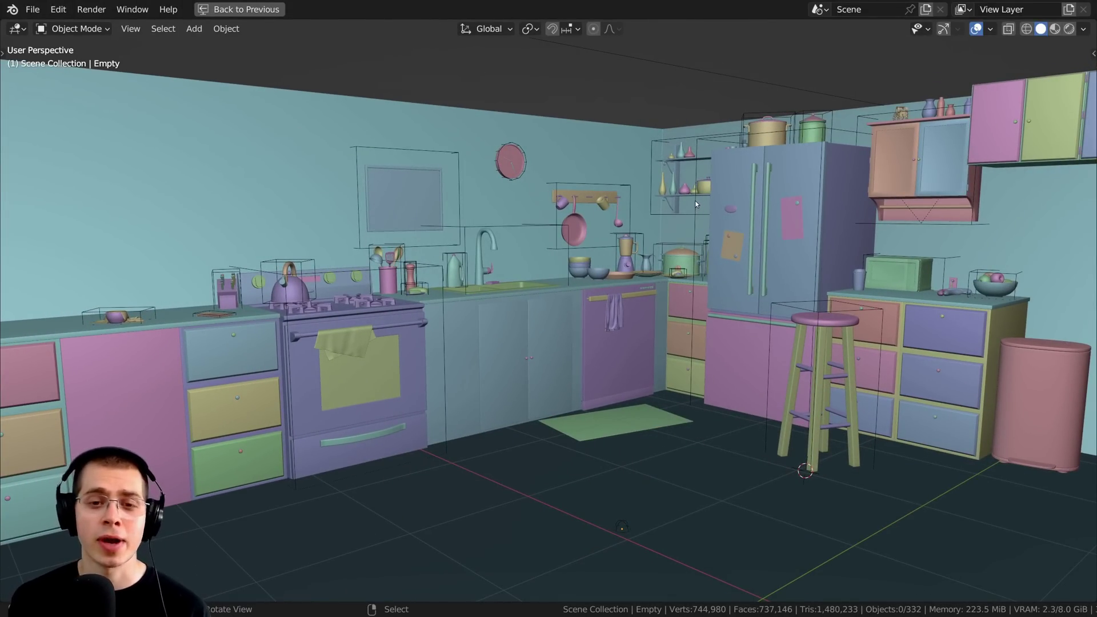
# - Add a Human (Meta-Rig) armature to the kitchen scene and move it along Y in front of the counter as a scale reference
pyautogui.hotkey('shift', 'a')
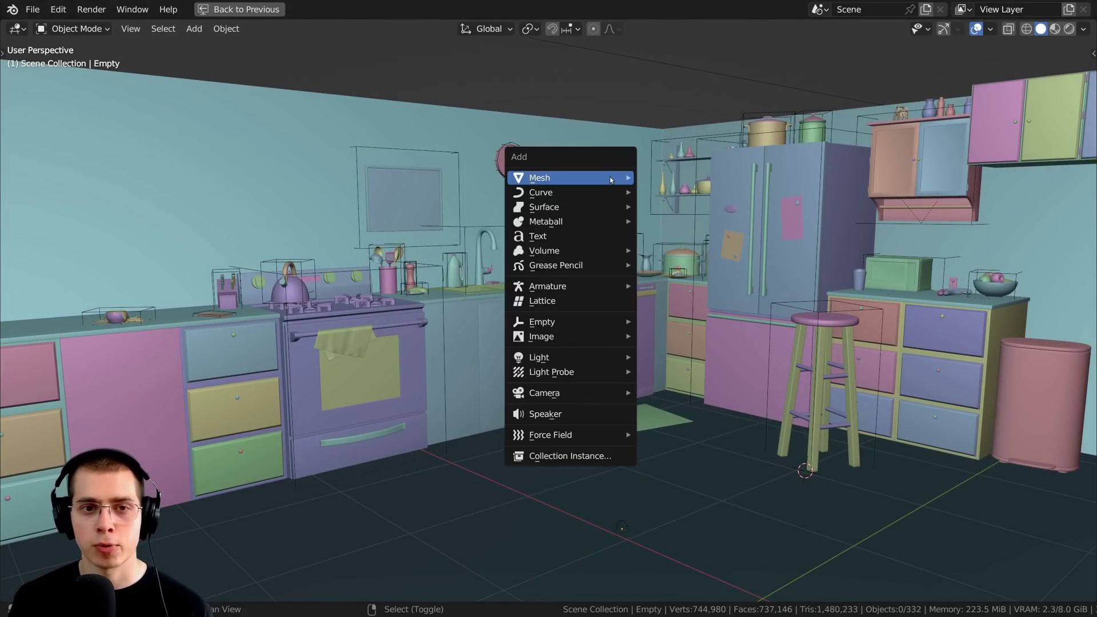
pyautogui.moveTo(557, 289)
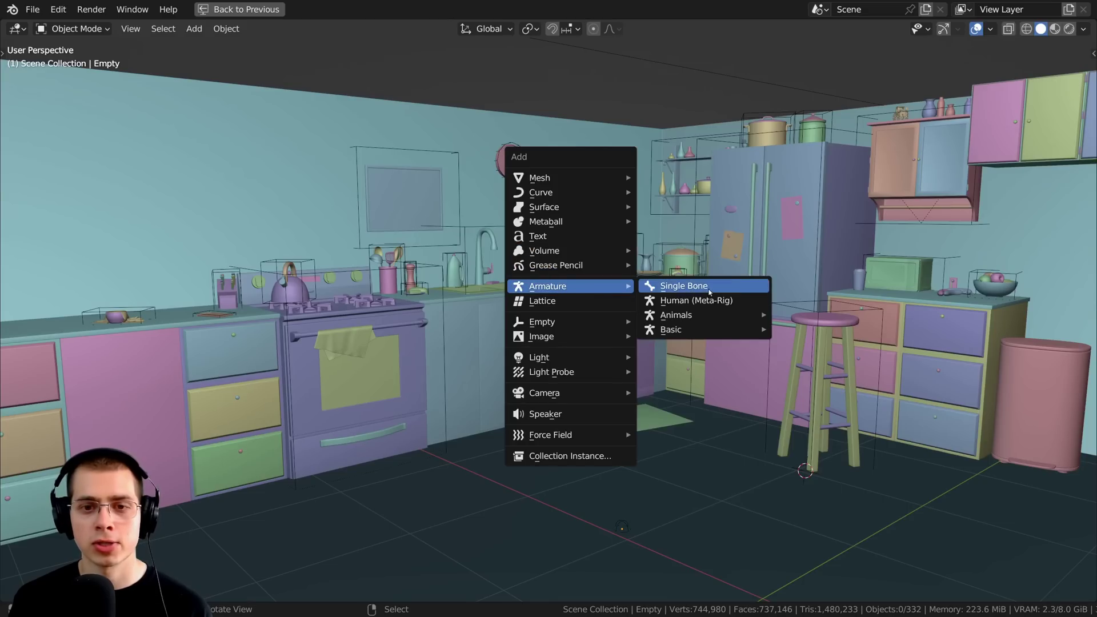
pyautogui.click(675, 303)
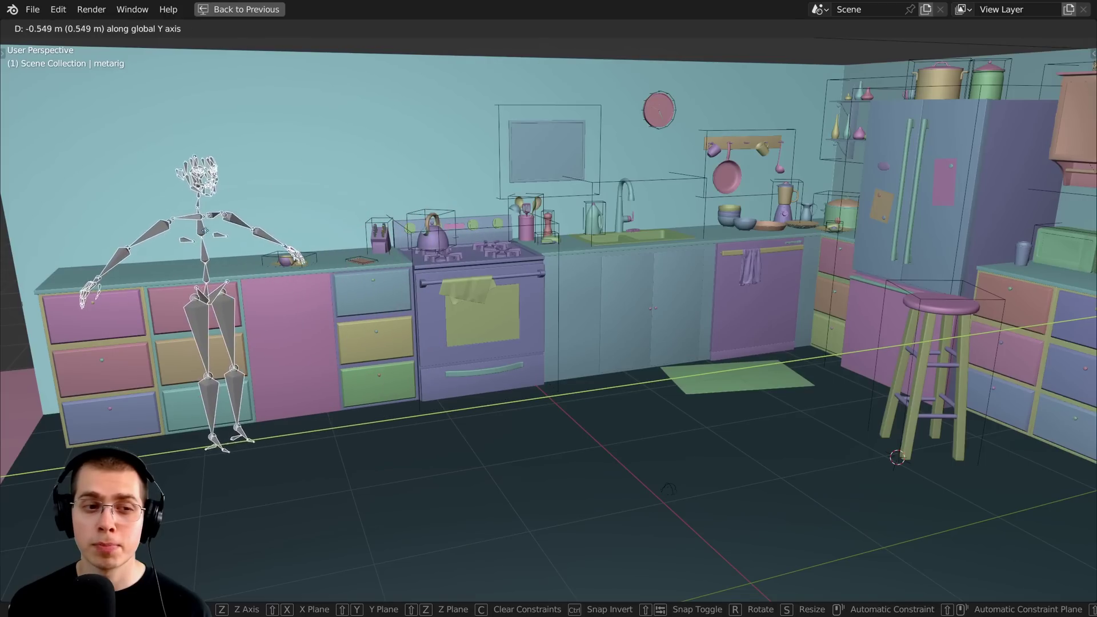
pyautogui.click(275, 235)
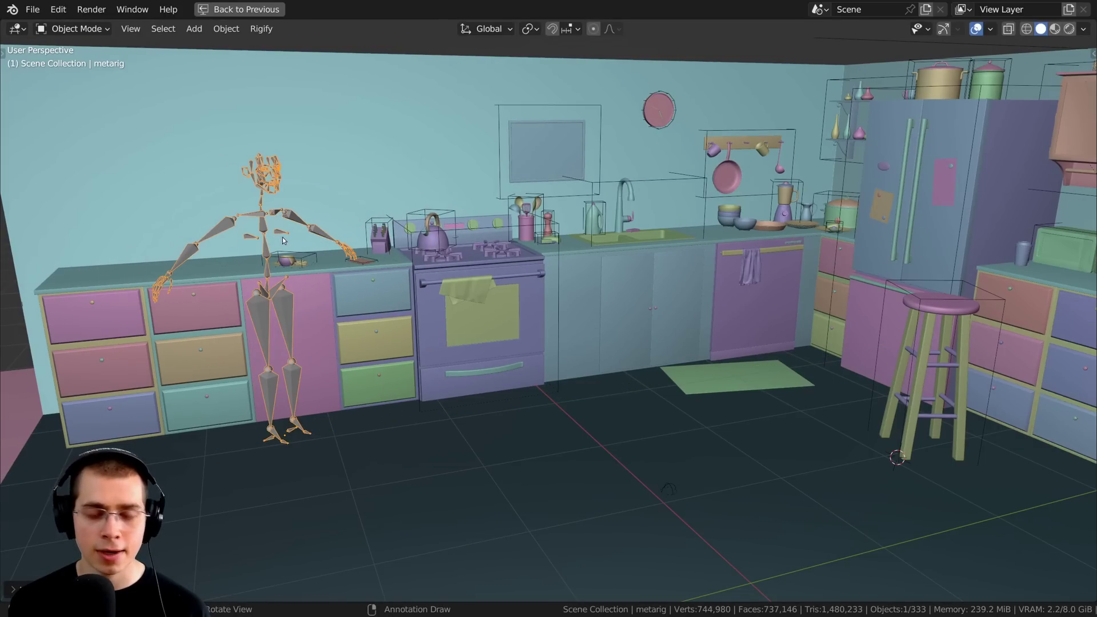
# - Duplicate the human rig along Y, rotate the copy about Z and place it in front of the counter beside the refrigerator
pyautogui.hotkey('shift', 'd')
pyautogui.press('y')
pyautogui.press('r')
pyautogui.press('z')
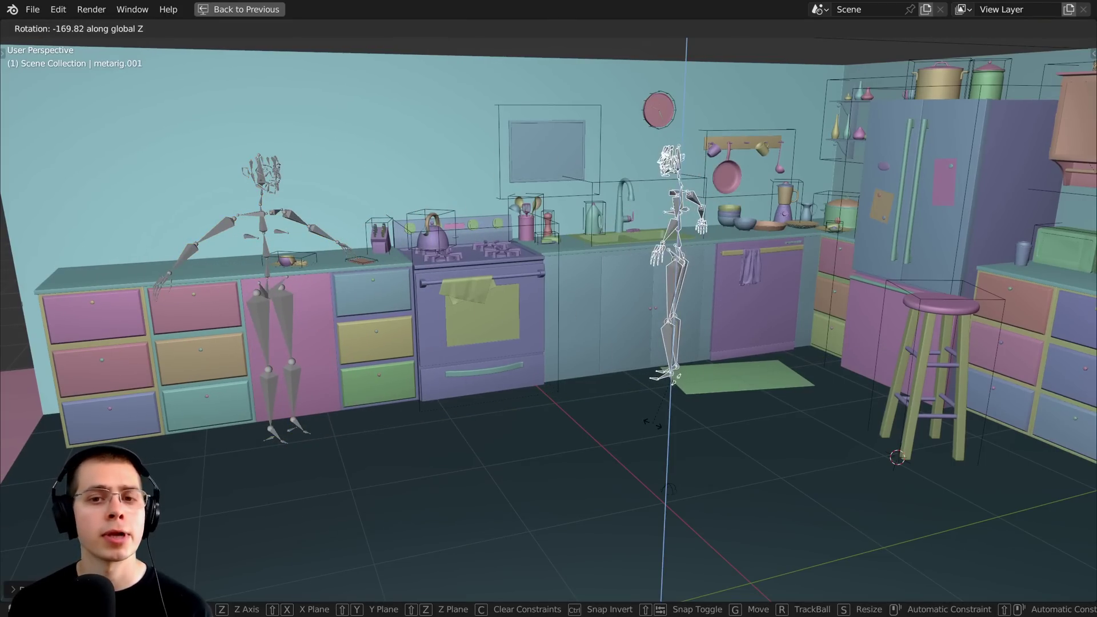
pyautogui.click(651, 424)
pyautogui.scroll(-1, 652, 424)
pyautogui.press('g')
pyautogui.press('y')
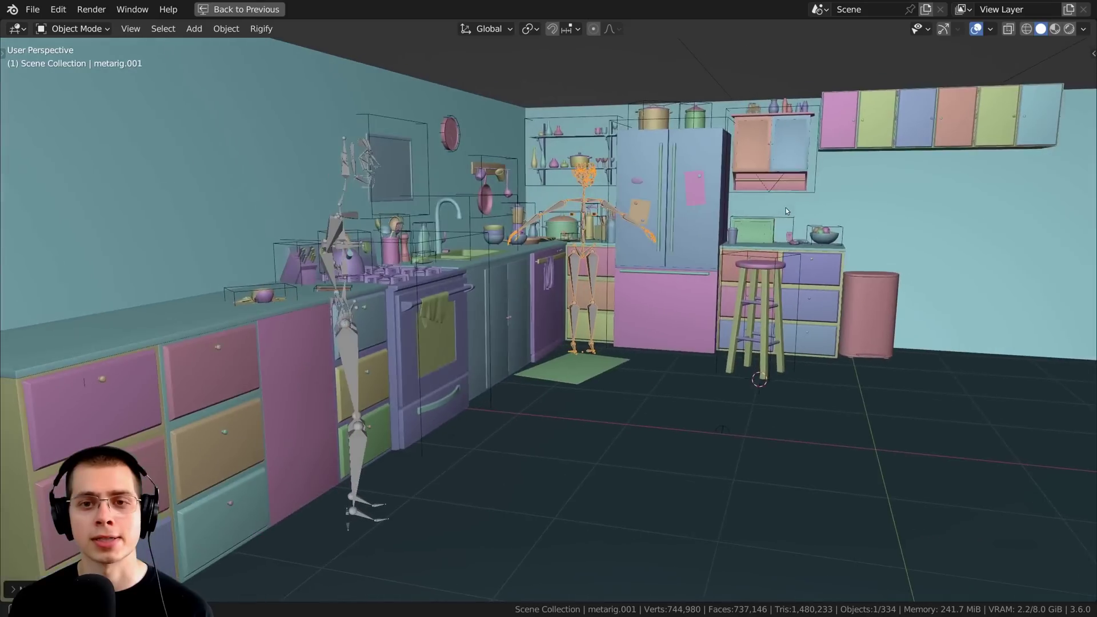
# - Select both human rigs and compare their size with the kitchen furniture
pyautogui.moveTo(786, 211); pyautogui.dragTo(695, 212, button='middle')
pyautogui.rightClick(273, 172)
pyautogui.keyDown('shift'); pyautogui.rightClick(789, 175); pyautogui.keyUp('shift')
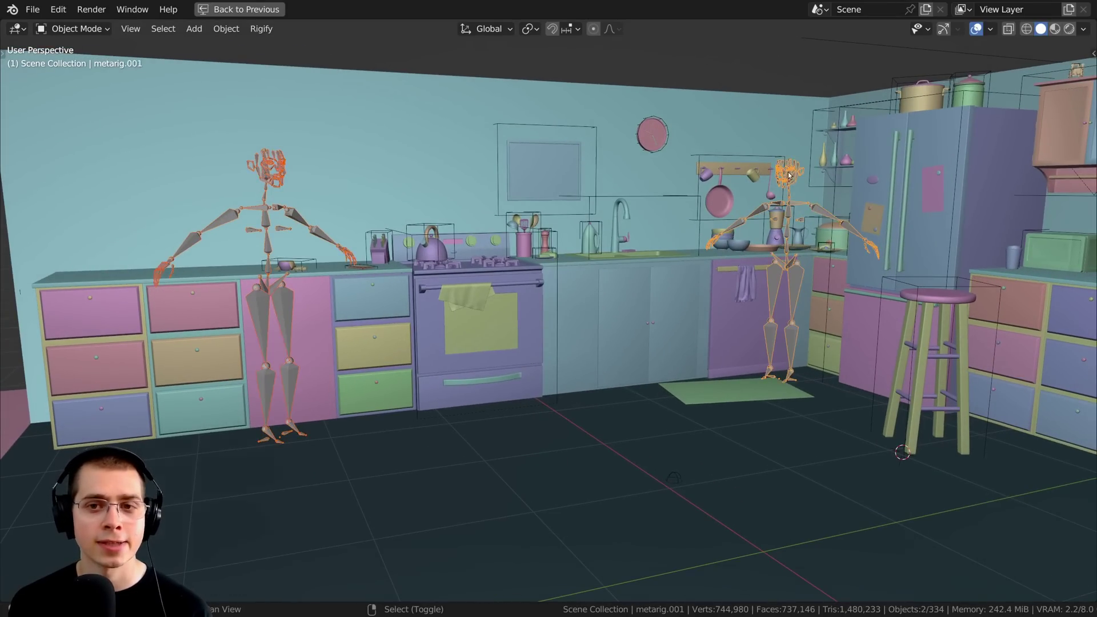
pyautogui.moveTo(789, 176); pyautogui.dragTo(742, 196, button='middle')
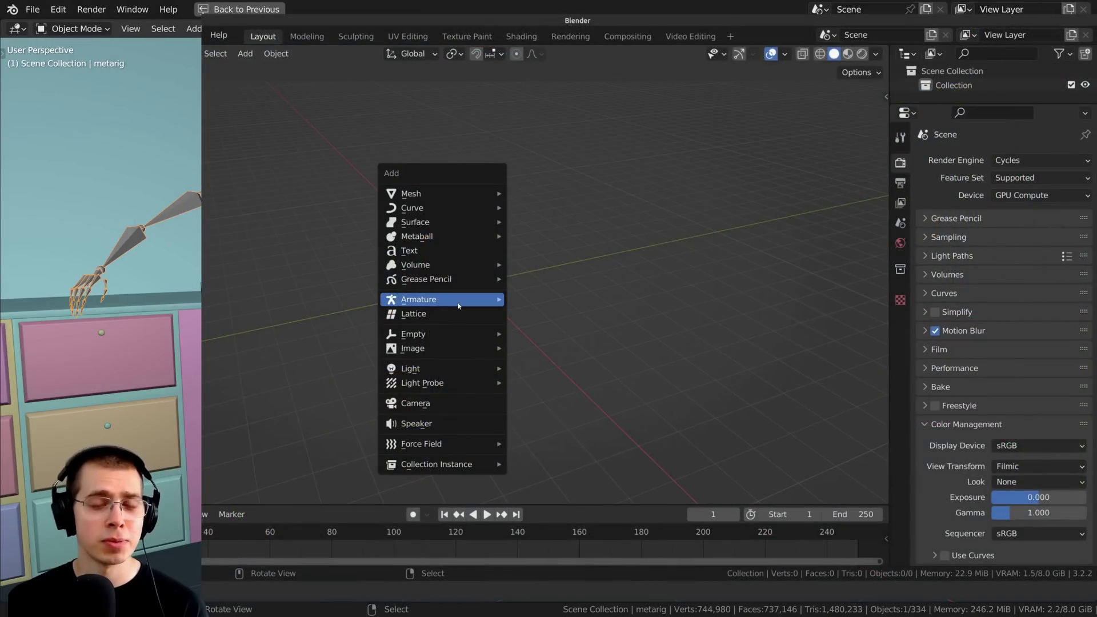
# - Add a Human (Meta-Rig) armature to the empty scene, look it over from closer and deselect it
pyautogui.moveTo(457, 300)
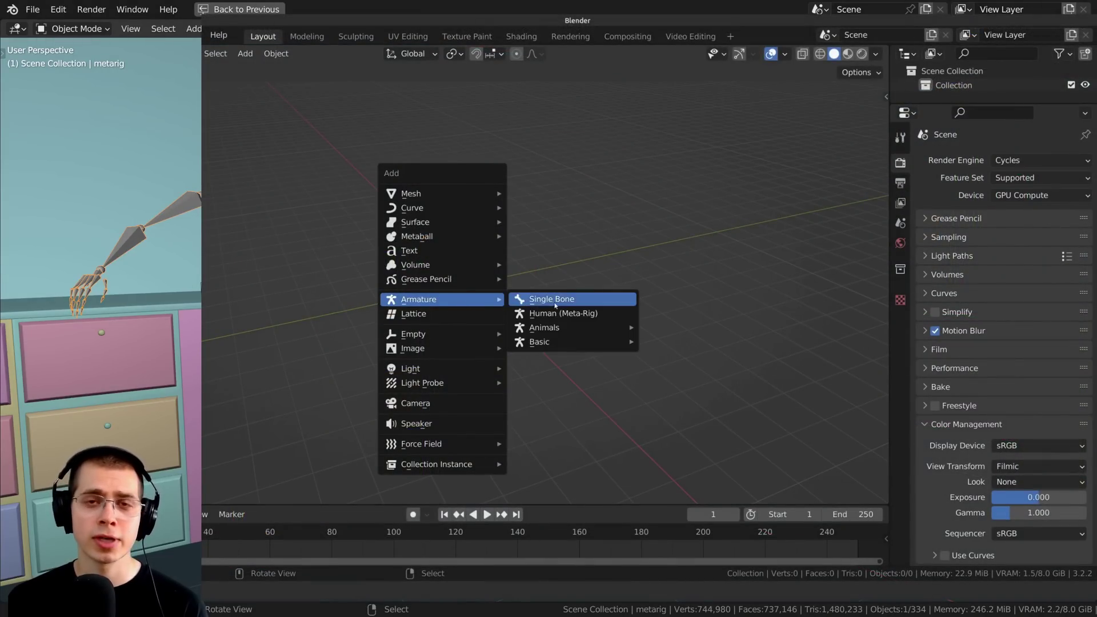
pyautogui.click(558, 314)
pyautogui.scroll(5, 632, 363)
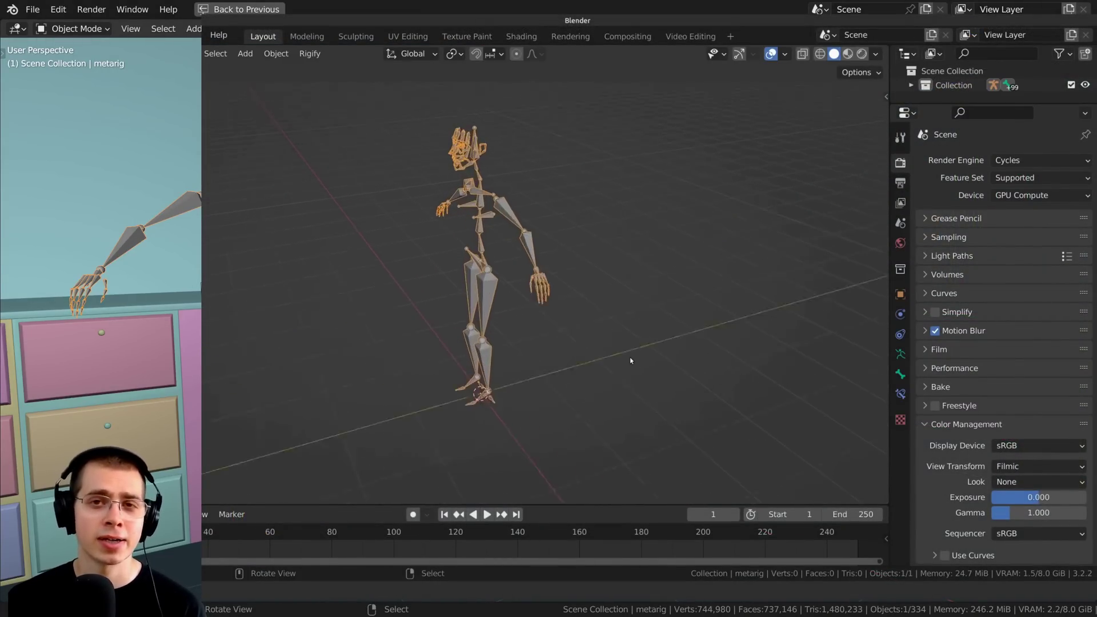
pyautogui.moveTo(632, 363); pyautogui.dragTo(609, 322, button='middle')
pyautogui.scroll(2, 685, 352)
pyautogui.hotkey('alt', 'a')
pyautogui.scroll(-1, 659, 313)
pyautogui.hotkey('ctrl', 'space')
pyautogui.scroll(-2, 675, 360)
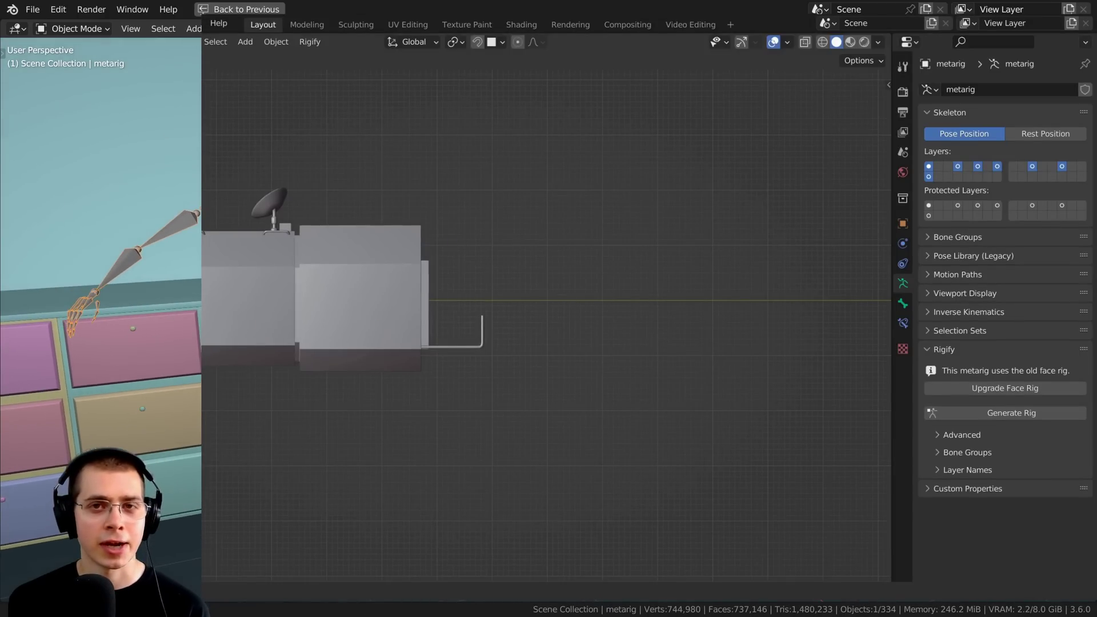
# - Select the rig's lower leg and foot bones in the vehicle's wireframe side view and move them towards a seated pose
pyautogui.scroll(3, 541, 318)
pyautogui.scroll(2, 542, 317)
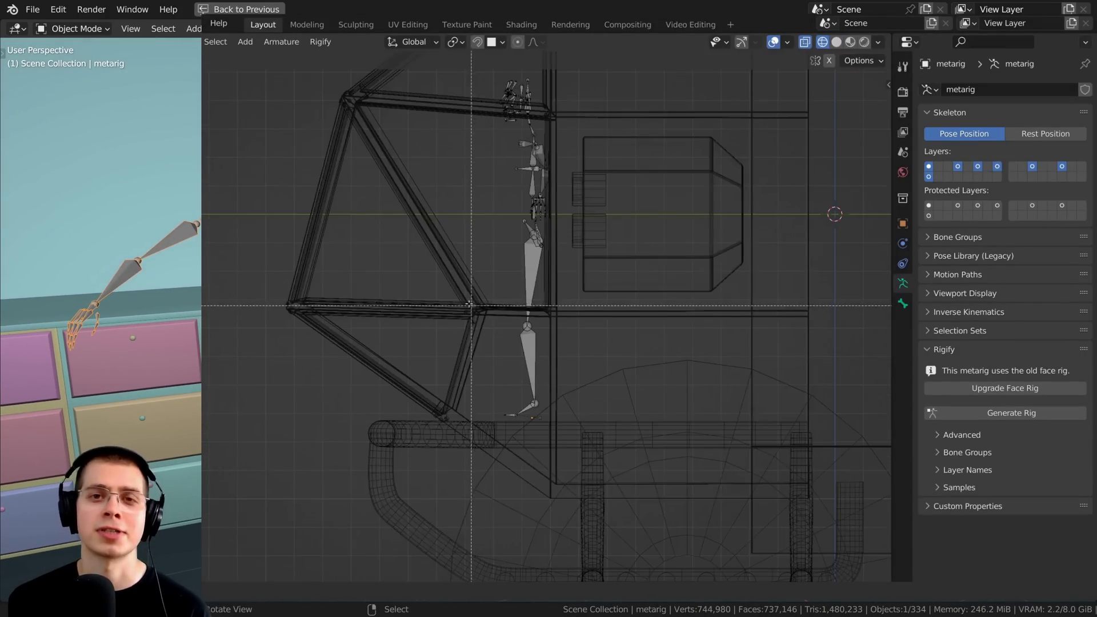
pyautogui.moveTo(469, 317); pyautogui.dragTo(492, 340)
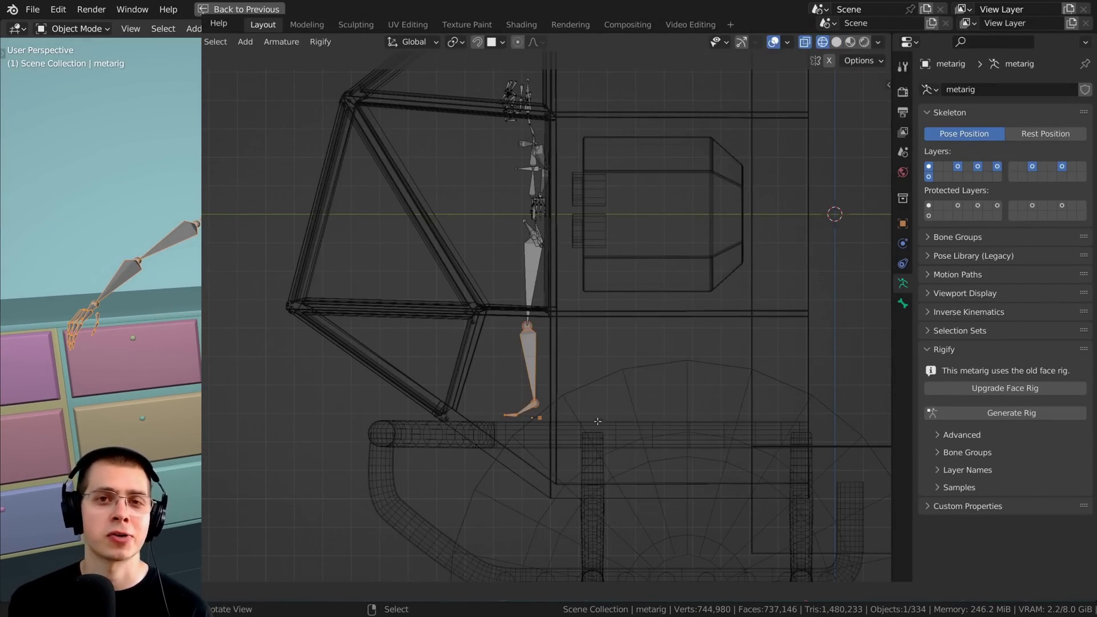
pyautogui.press('g')
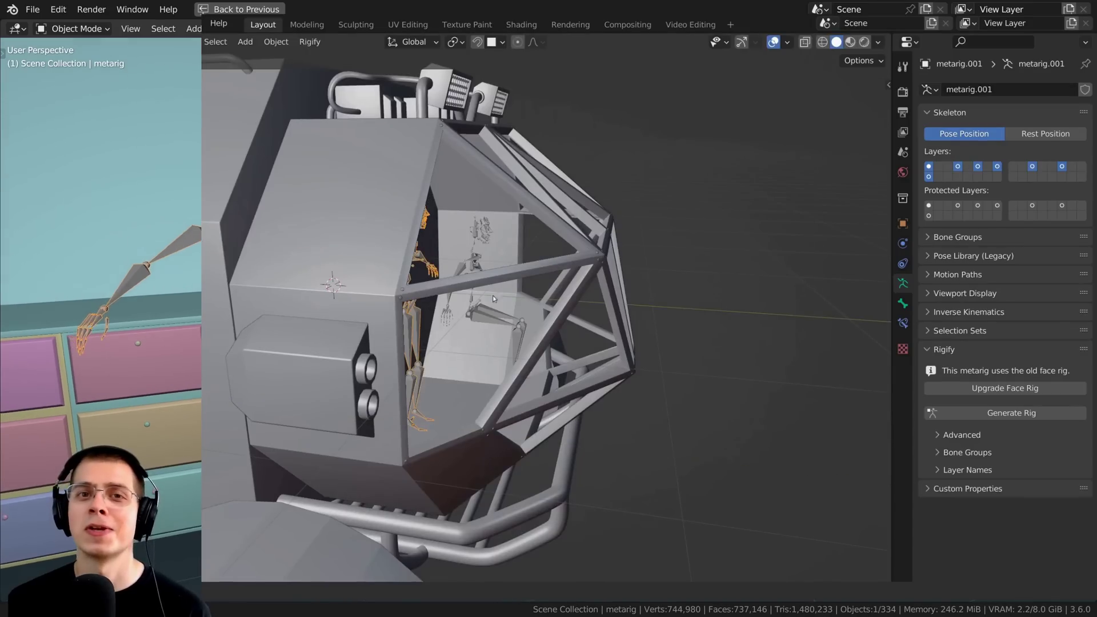
# - Move the human reference rigs along Y inside the vehicle's front cockpit to check the interior scale
pyautogui.press('KP_Decimal')
pyautogui.press('g')
pyautogui.press('y')
pyautogui.click(496, 297)
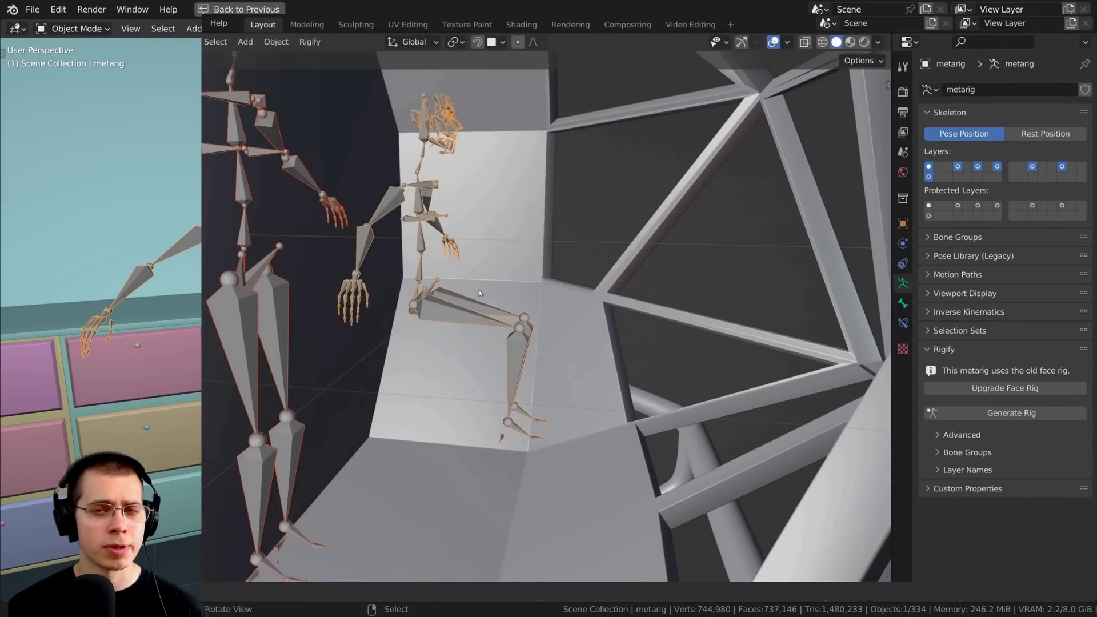
pyautogui.moveTo(496, 297); pyautogui.dragTo(528, 295, button='middle')
pyautogui.press('g')
pyautogui.press('y')
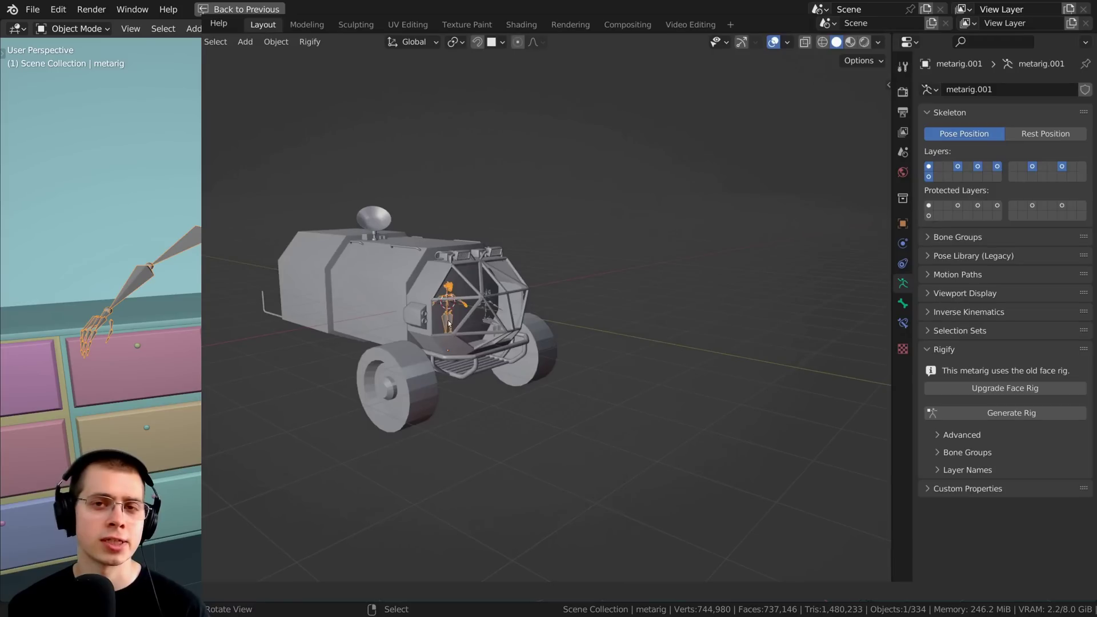
# - Place a copy of the standing human rig outside the vehicle and move it to the rear doorway
pyautogui.click(525, 345)
pyautogui.press('KP_3')
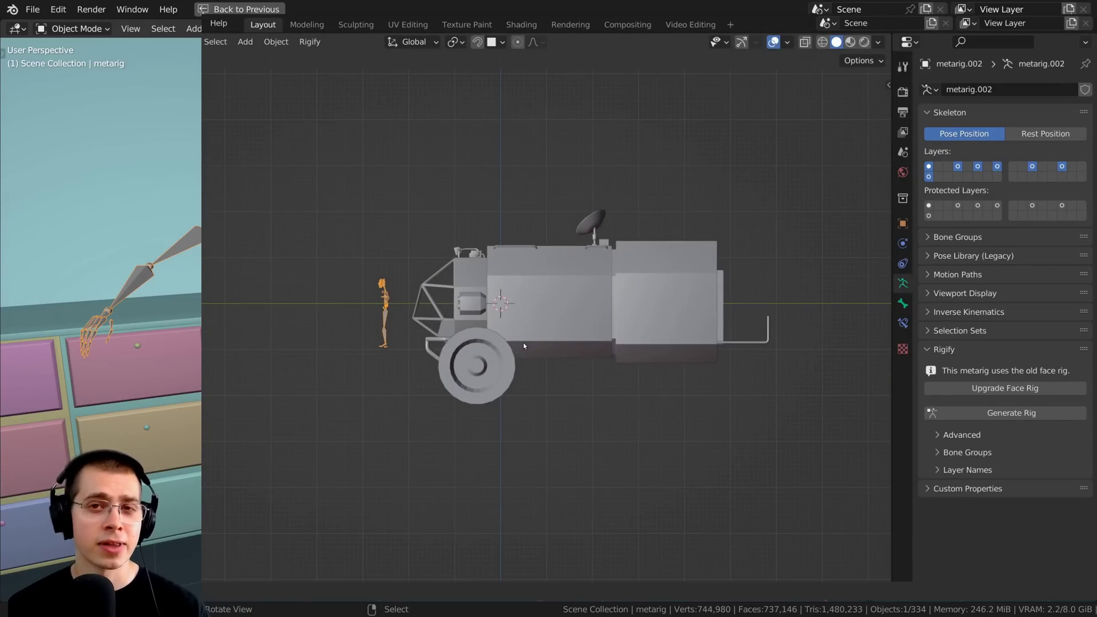
pyautogui.press('KP_1')
pyautogui.press('KP_1')
pyautogui.scroll(3, 402, 357)
pyautogui.press('g')
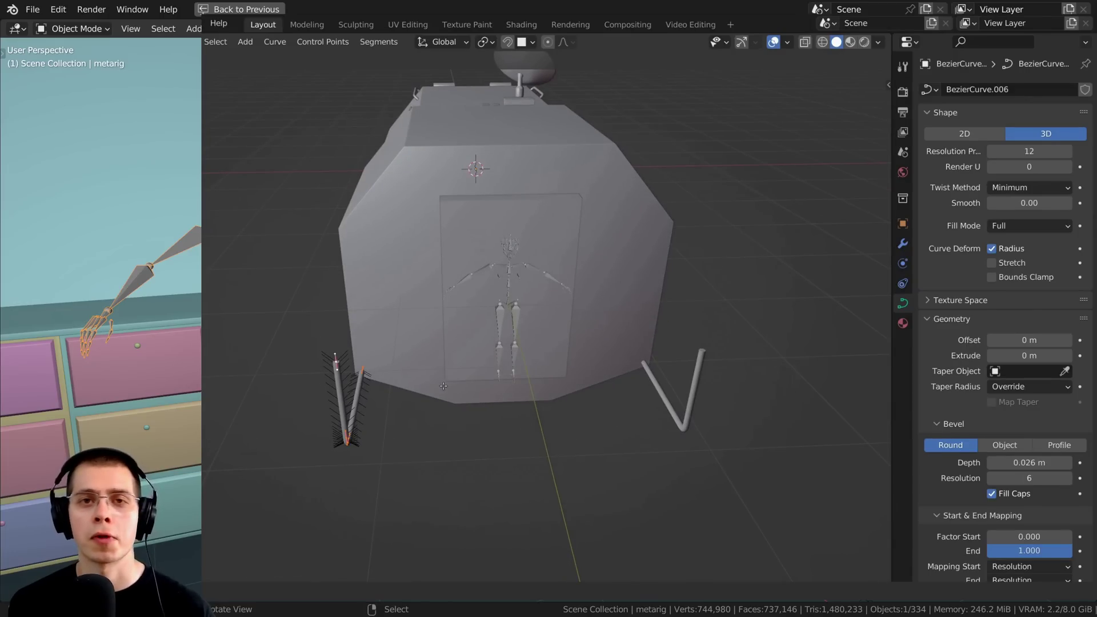
# - Flatten the cylinder along Z into a disc in front of the vehicle's door and rotate it about X
pyautogui.hotkey('shift', 'd')
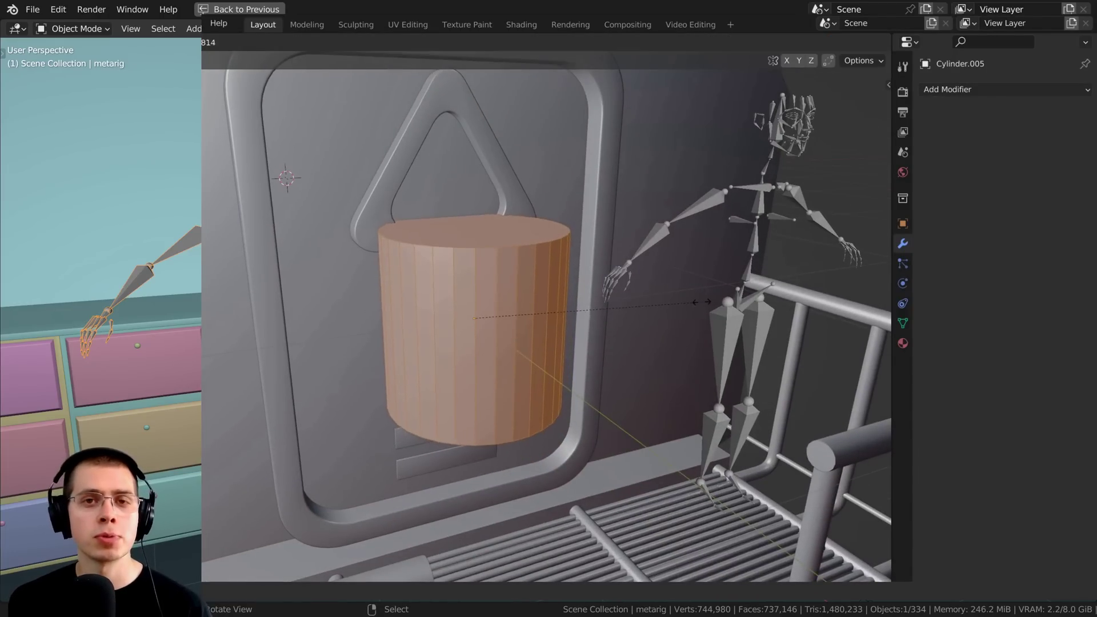
pyautogui.press('z')
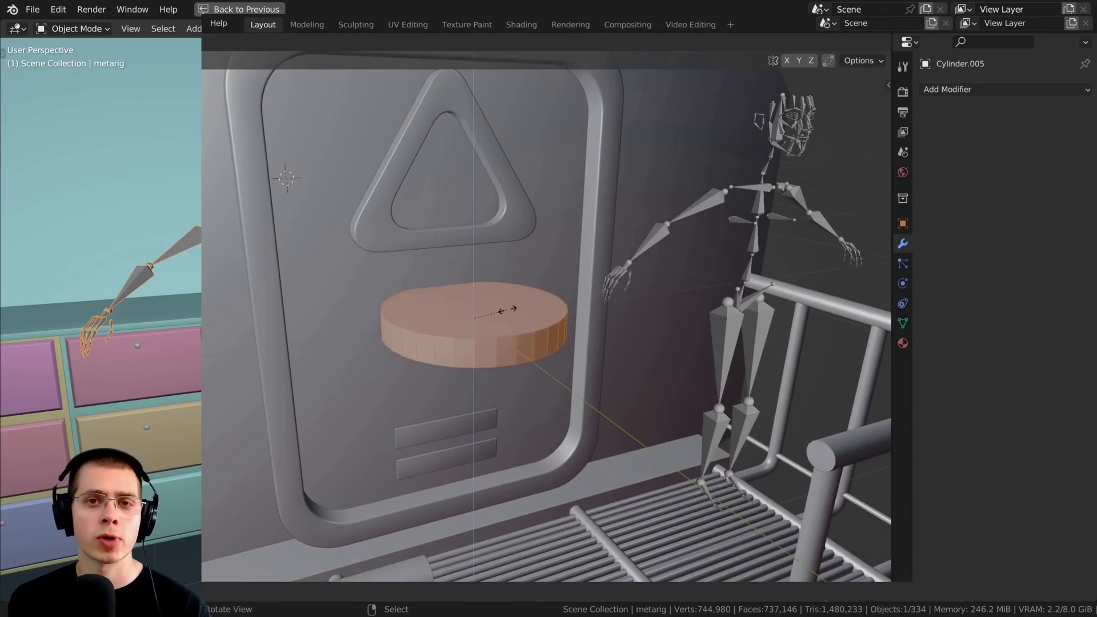
pyautogui.click(496, 312)
pyautogui.press('r')
pyautogui.press('x')
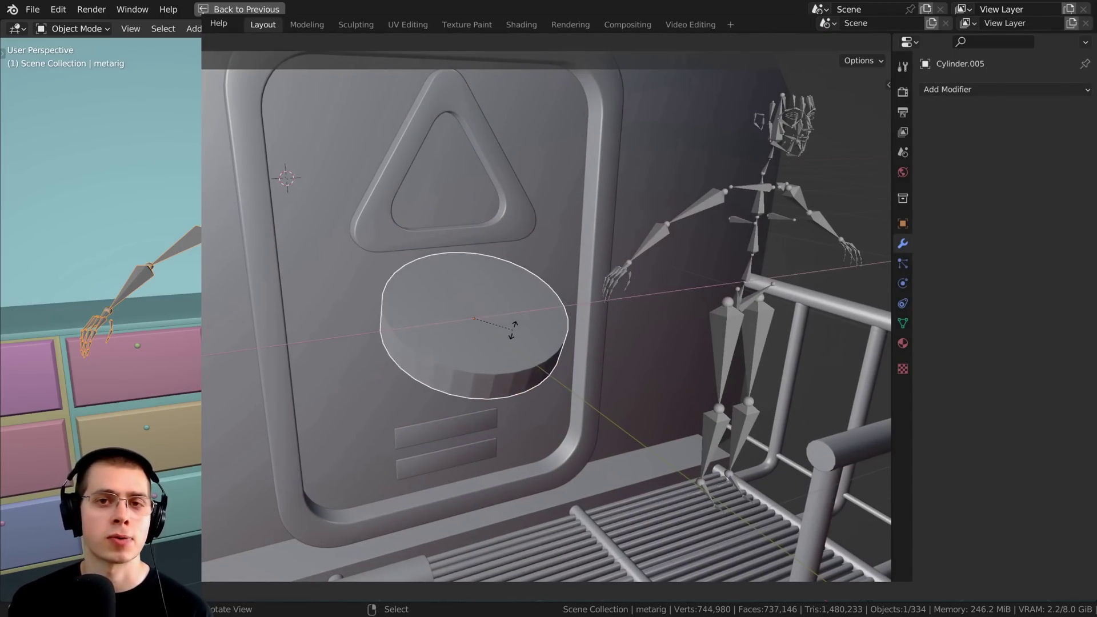
pyautogui.click(624, 372)
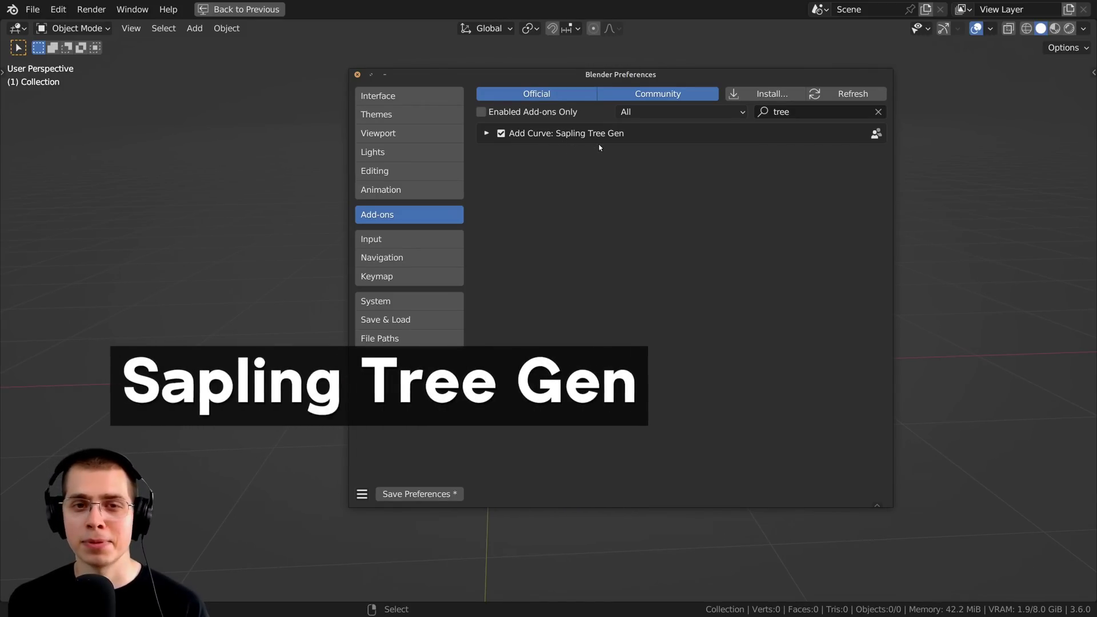
# - Filter the add-ons by "tree", review the Sapling Tree Gen add-on's details and close the preferences
pyautogui.click(783, 111)
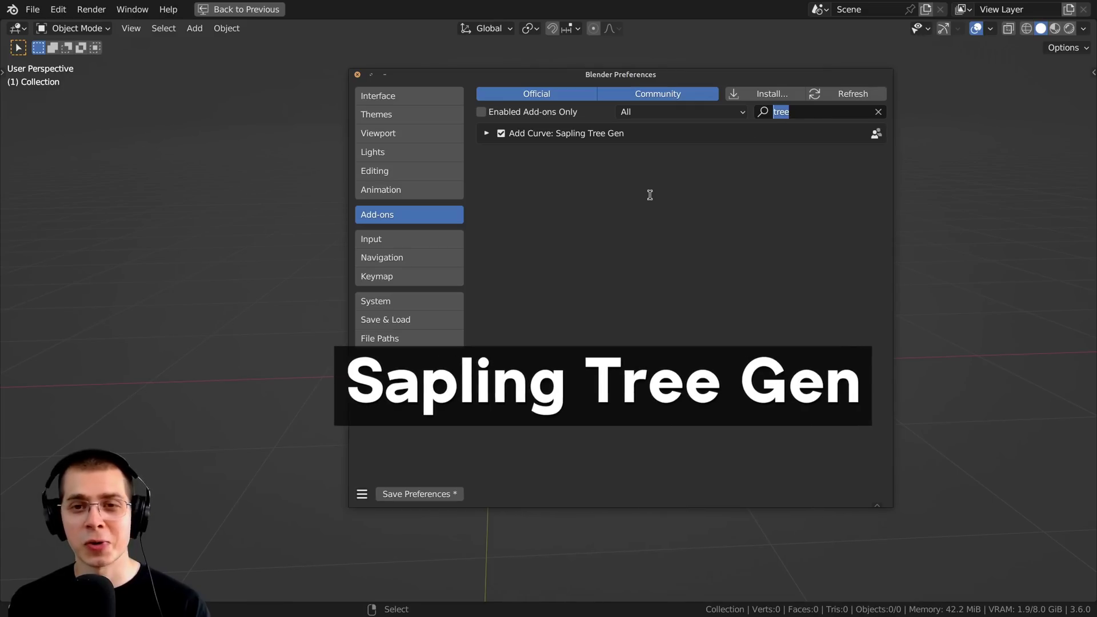
pyautogui.press('Return')
pyautogui.click(524, 135)
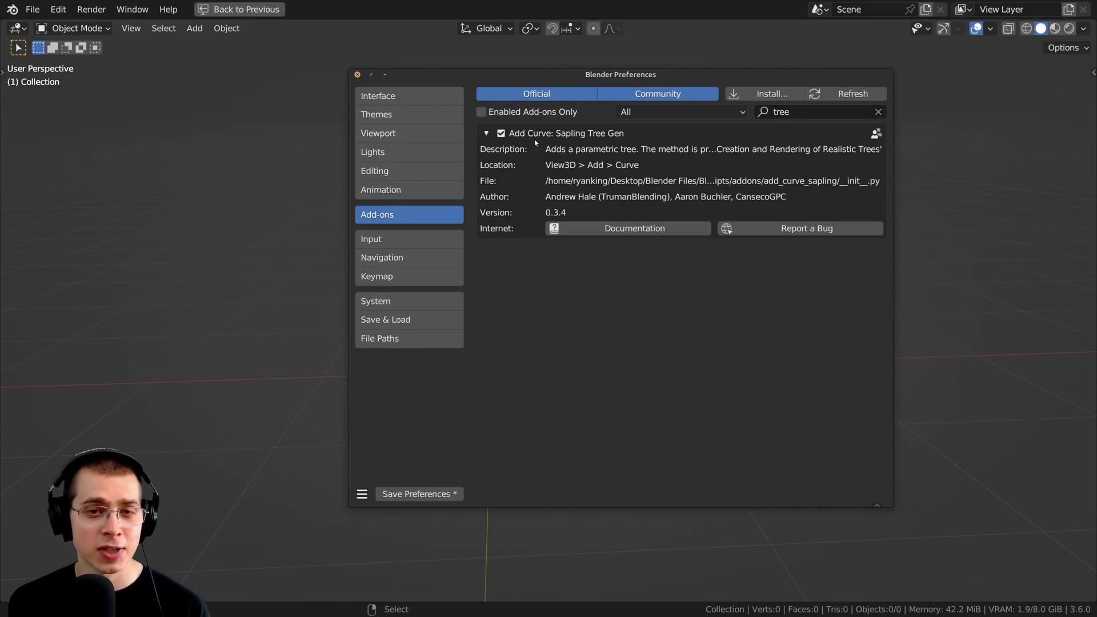
pyautogui.click(358, 75)
# - Add a Sapling Tree Gen curve to the scene and load the willow preset
pyautogui.hotkey('shift', 'a')
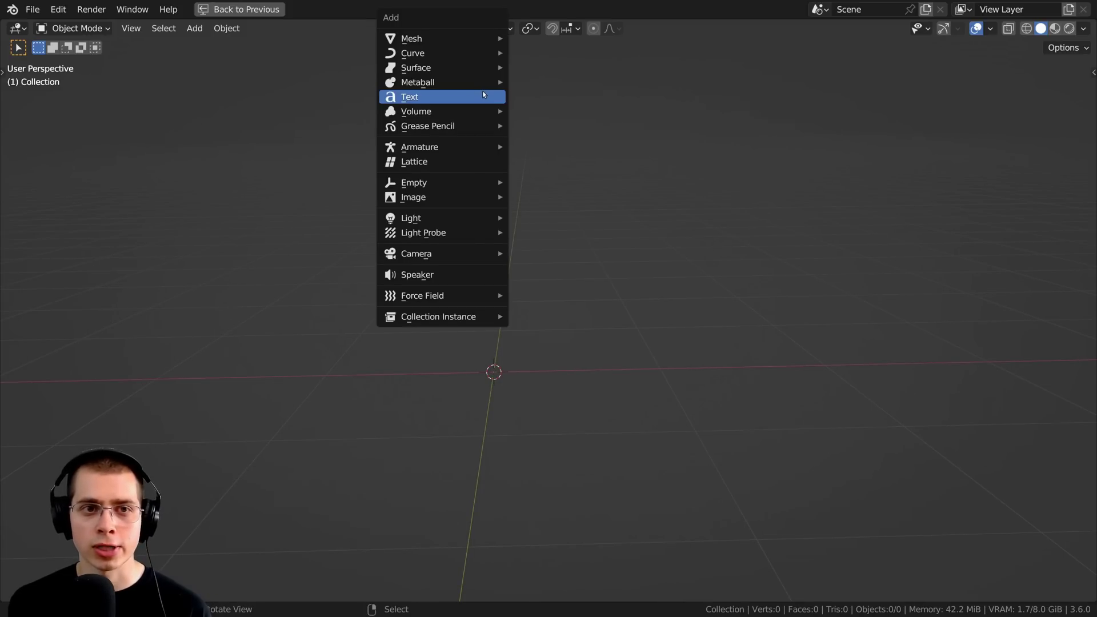
pyautogui.moveTo(426, 54)
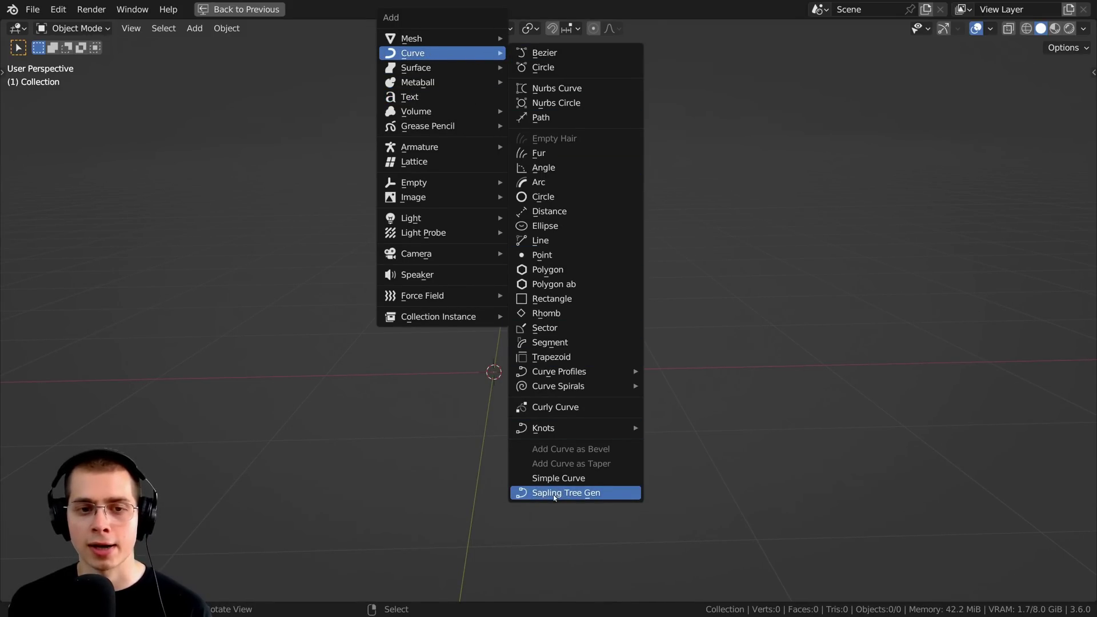
pyautogui.click(553, 494)
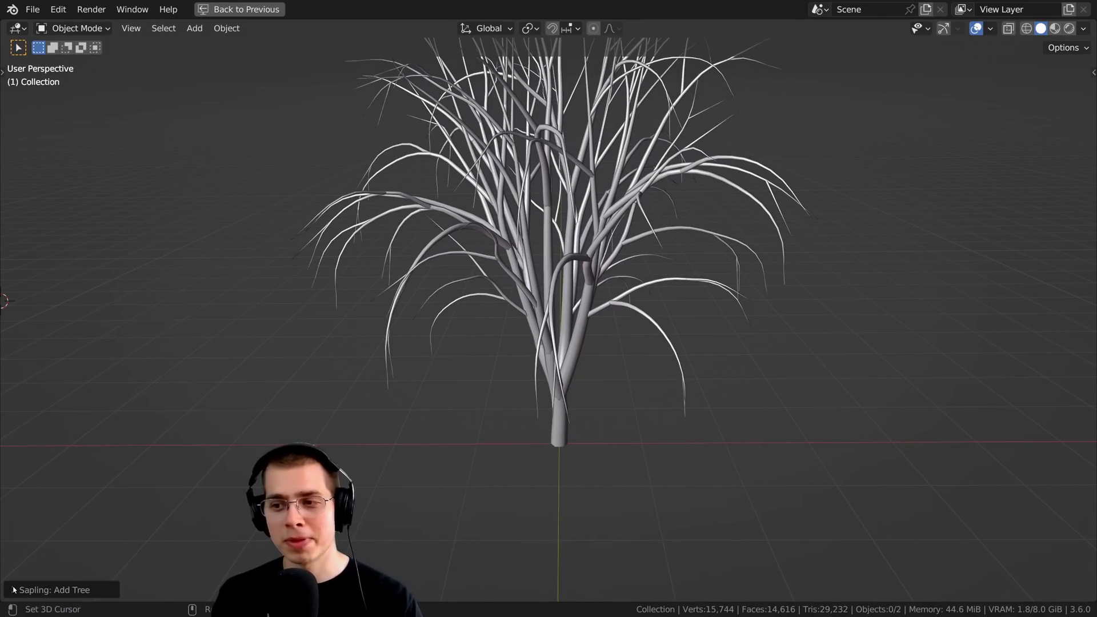
pyautogui.click(15, 590)
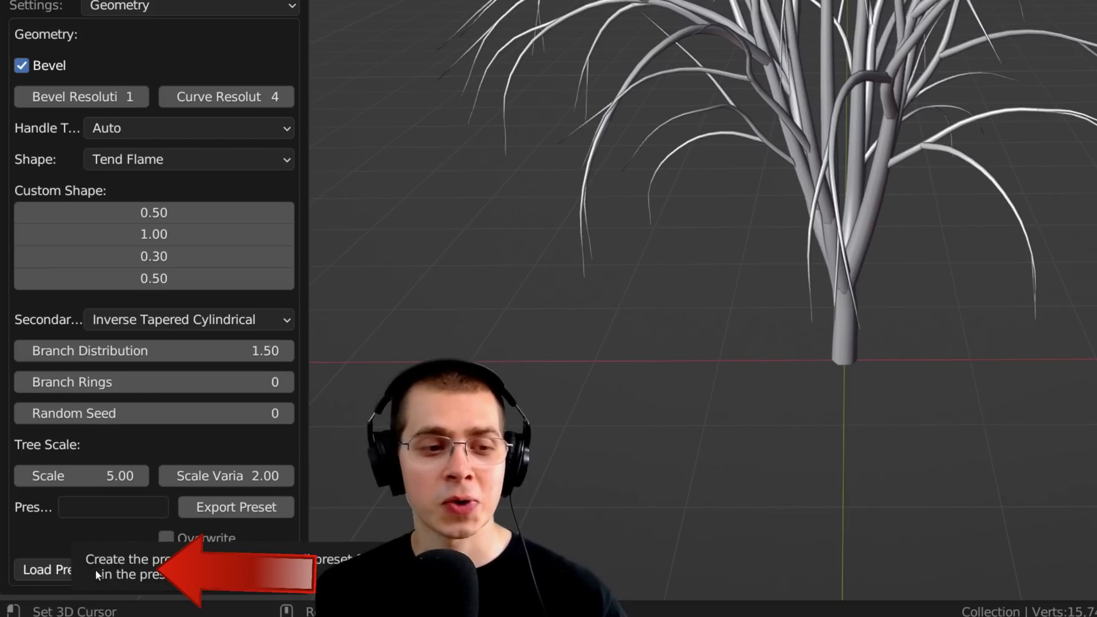
pyautogui.click(66, 582)
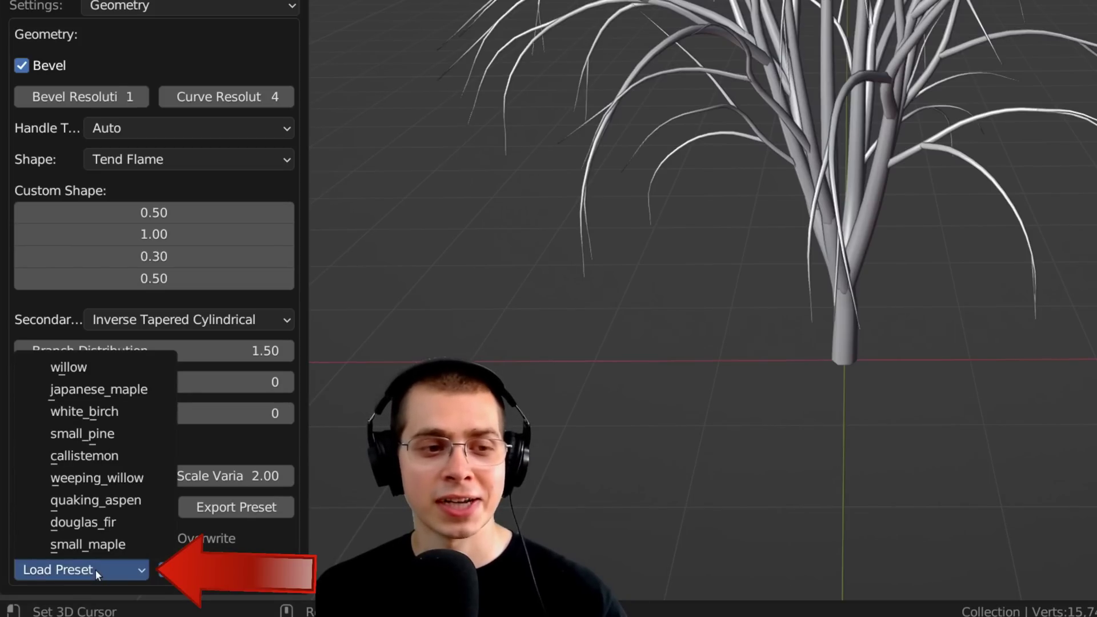
pyautogui.click(98, 369)
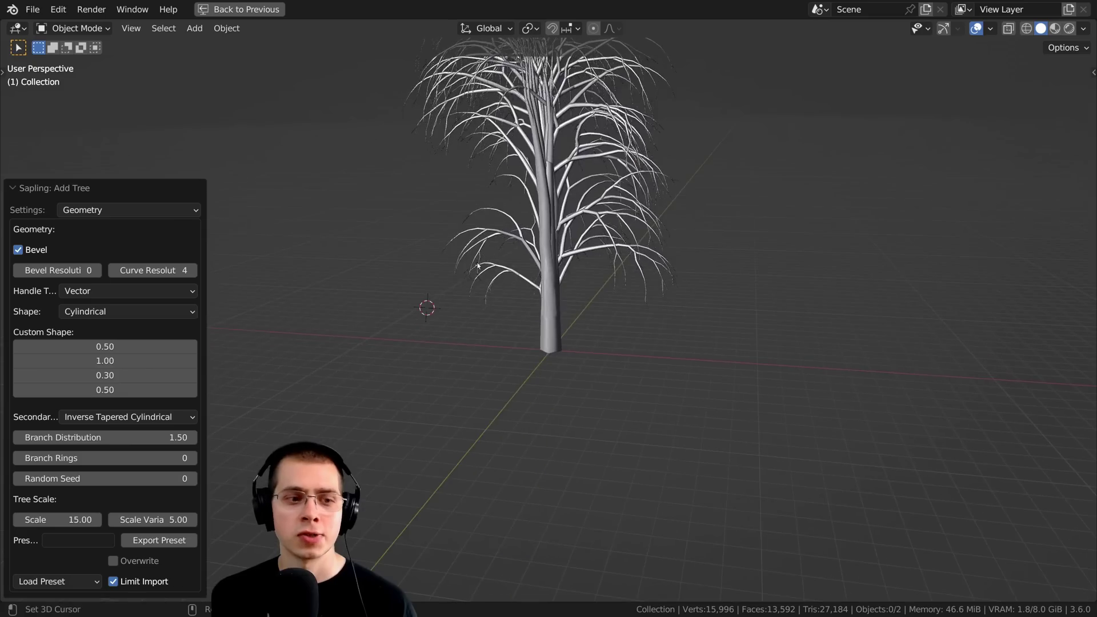
# - Try the japanese_maple preset and other tree presets, finishing with small_pine, and inspect the tree shapes
pyautogui.click(63, 583)
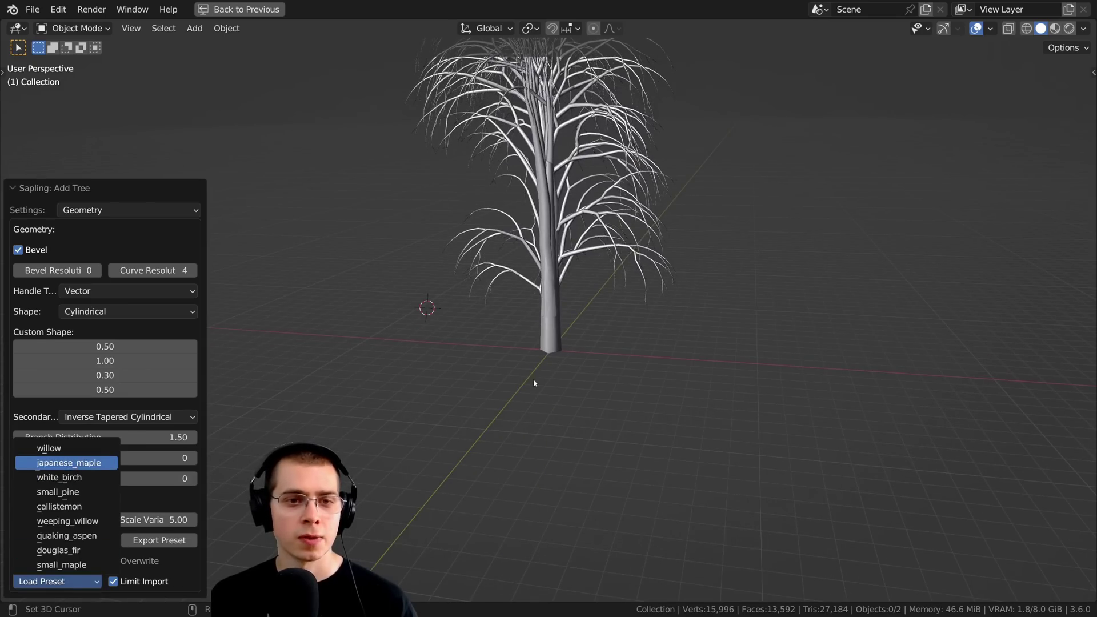
pyautogui.click(69, 463)
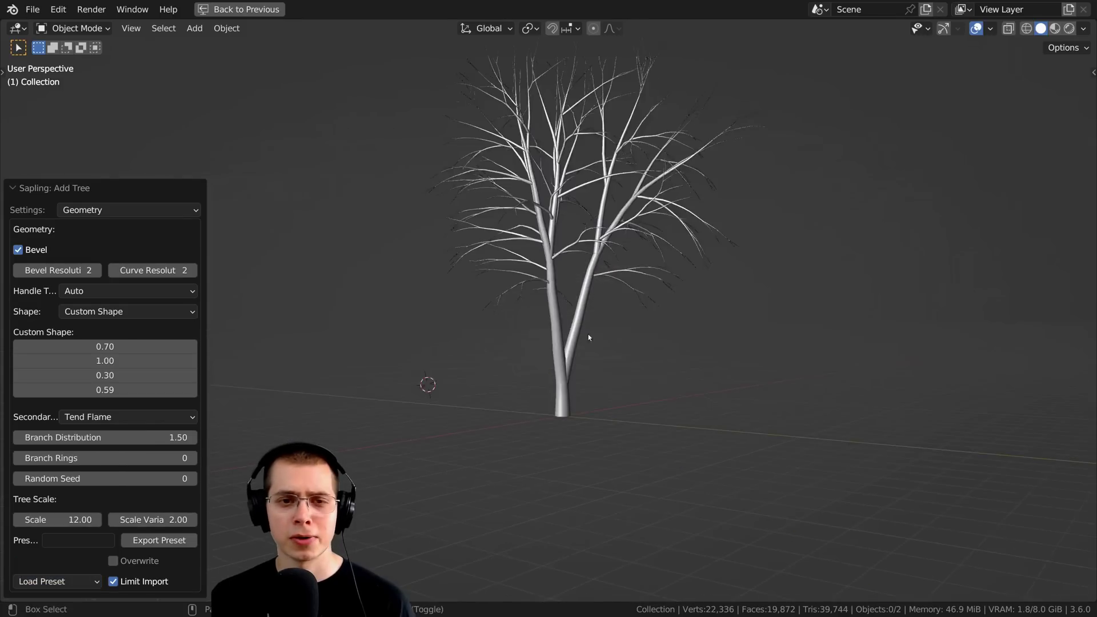
pyautogui.moveTo(588, 334); pyautogui.dragTo(574, 358, button='middle')
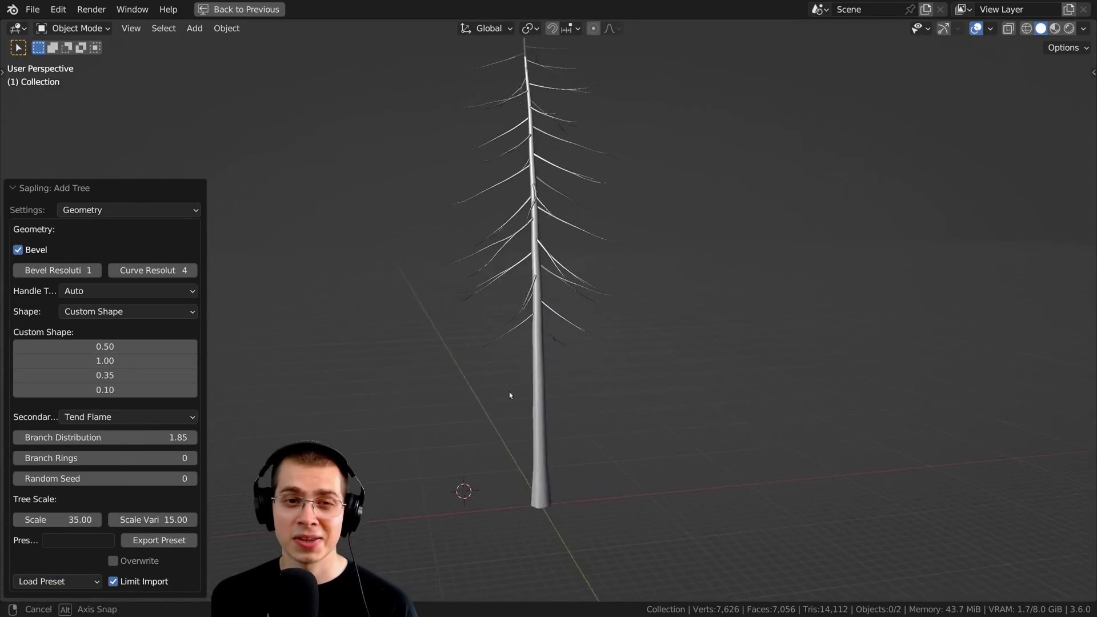
pyautogui.moveTo(509, 392); pyautogui.dragTo(557, 427, button='middle')
pyautogui.click(57, 581)
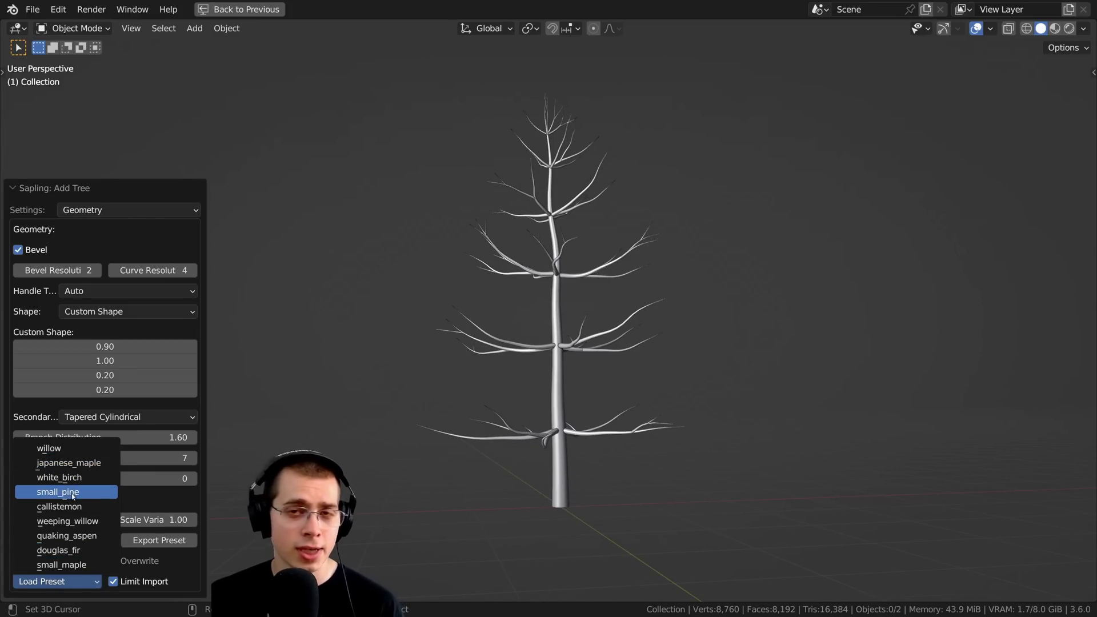
pyautogui.moveTo(99, 356)
pyautogui.mouseDown()
pyautogui.moveTo(60, 356)
pyautogui.moveTo(115, 354)
pyautogui.mouseUp()
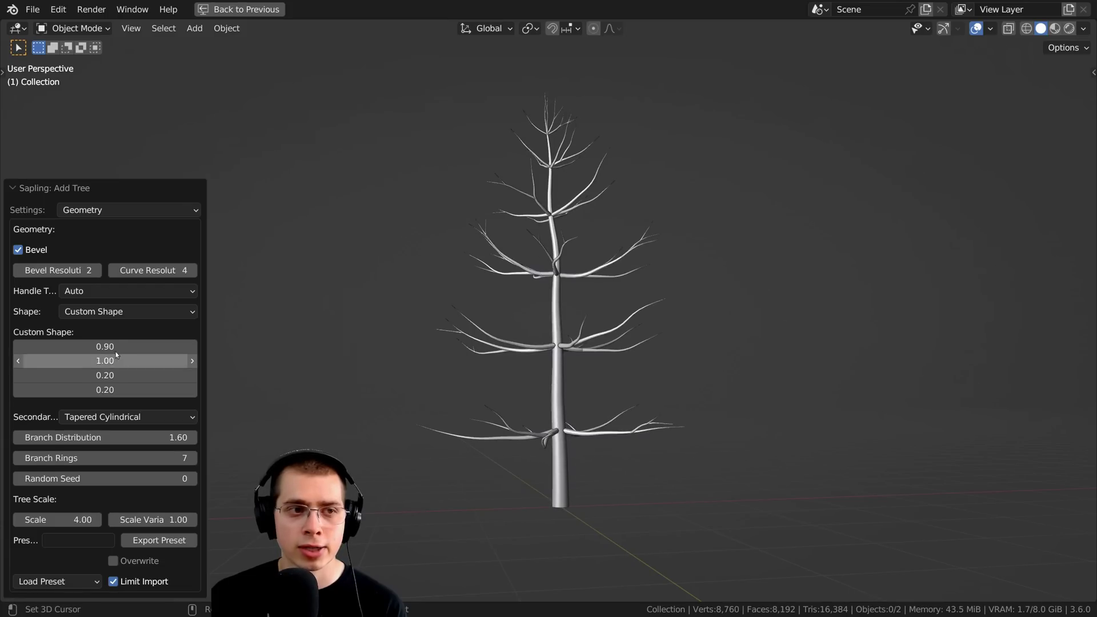
# - Set the pine tree's branch radius scale to 2.51 in the Branch Radius settings
pyautogui.click(91, 210)
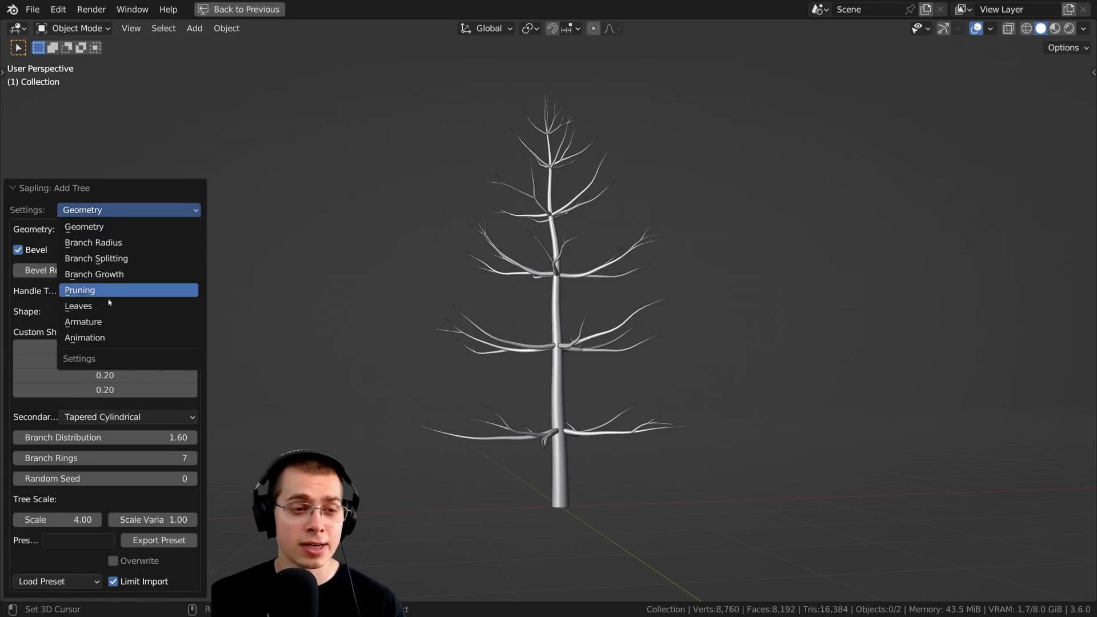
pyautogui.click(115, 250)
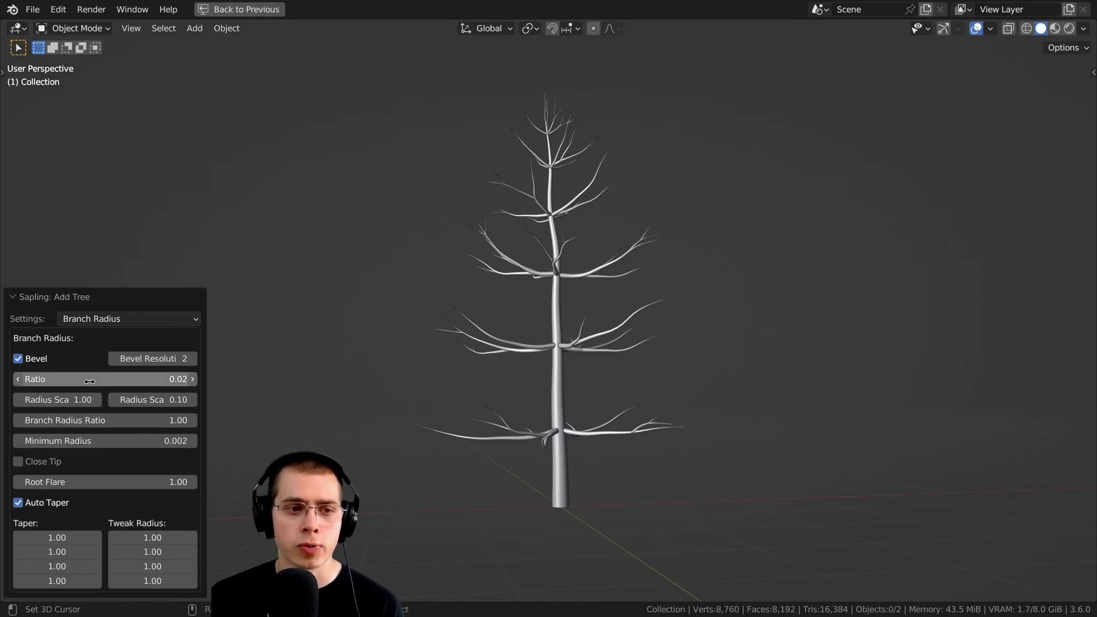
pyautogui.moveTo(57, 399); pyautogui.dragTo(83, 321)
# - Raise the pine tree's Branch Splitting levels to 4
pyautogui.click(85, 320)
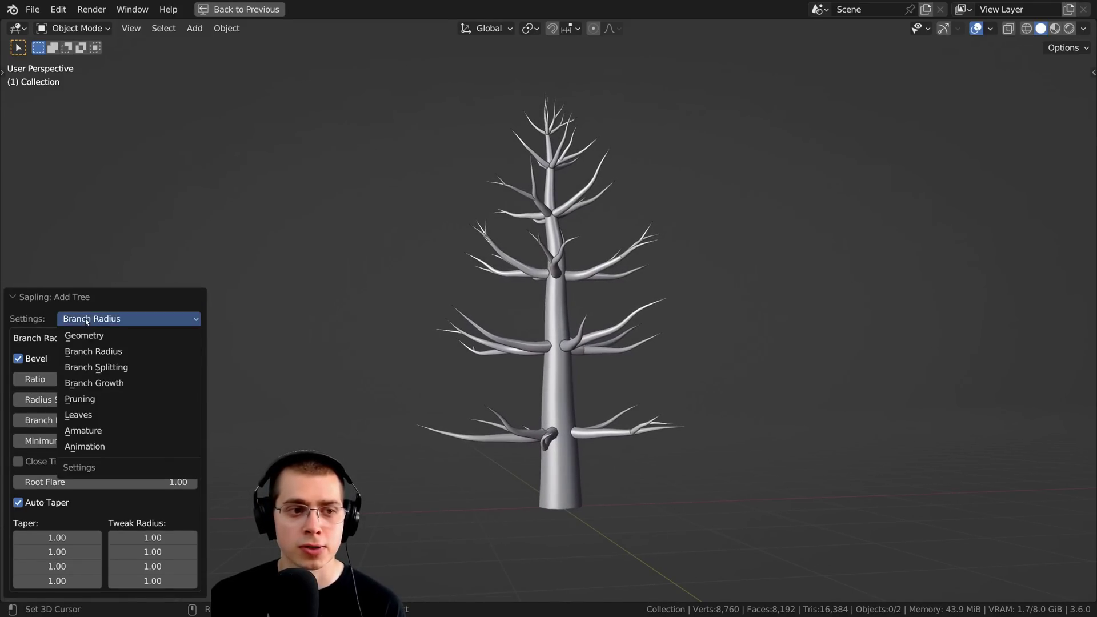
pyautogui.click(96, 369)
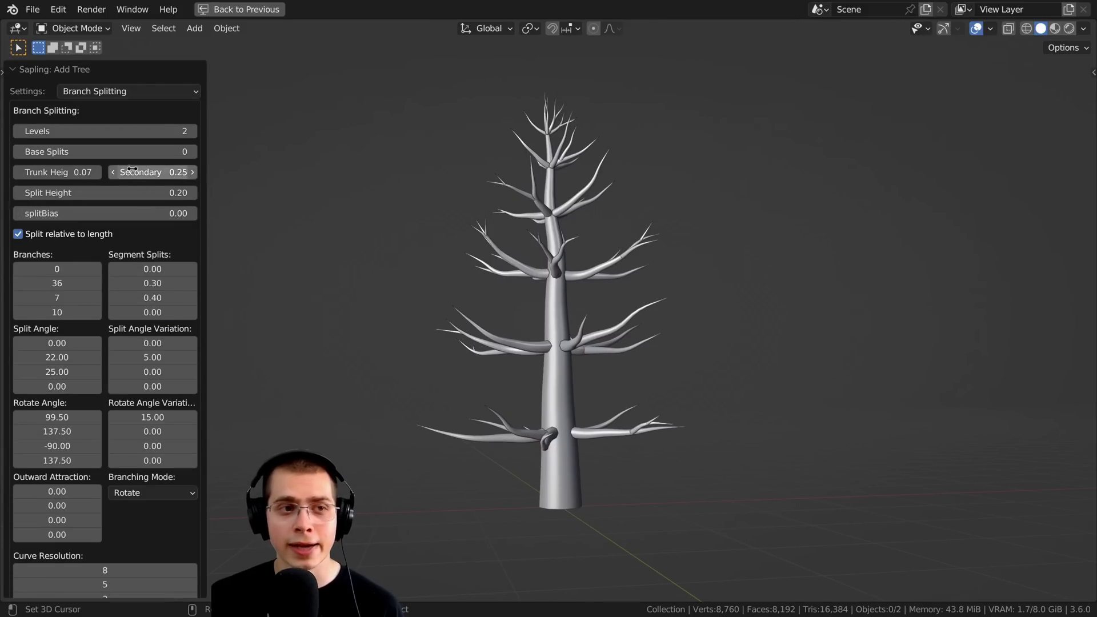
pyautogui.click(193, 131)
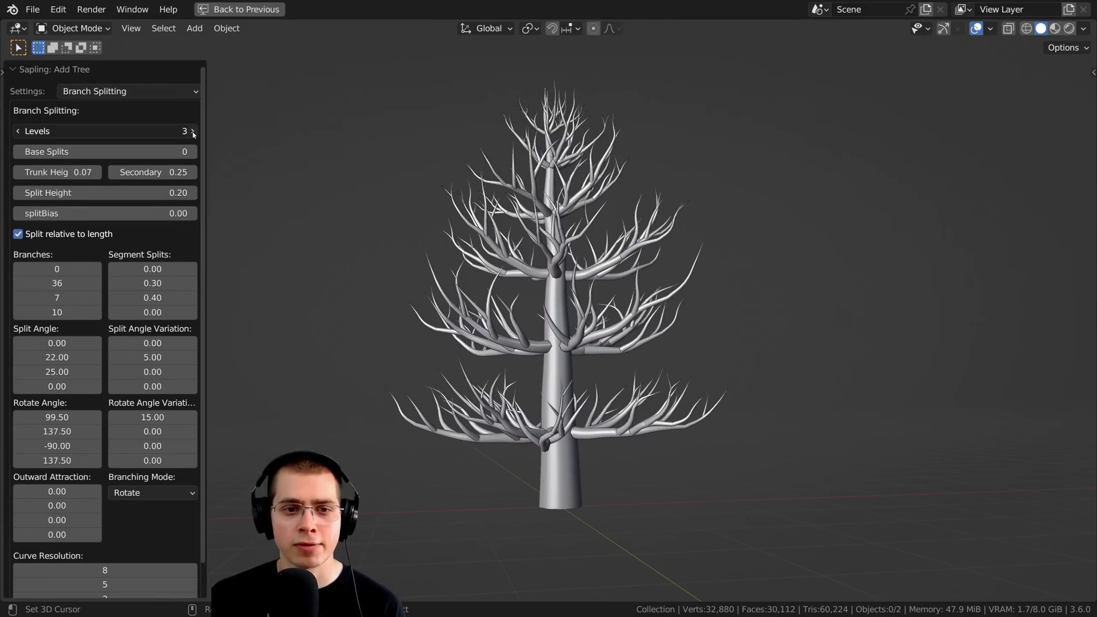
pyautogui.click(193, 131)
pyautogui.moveTo(534, 239)
pyautogui.mouseDown(button='middle')
pyautogui.moveTo(543, 265)
pyautogui.moveTo(534, 249)
pyautogui.mouseUp(button='middle')
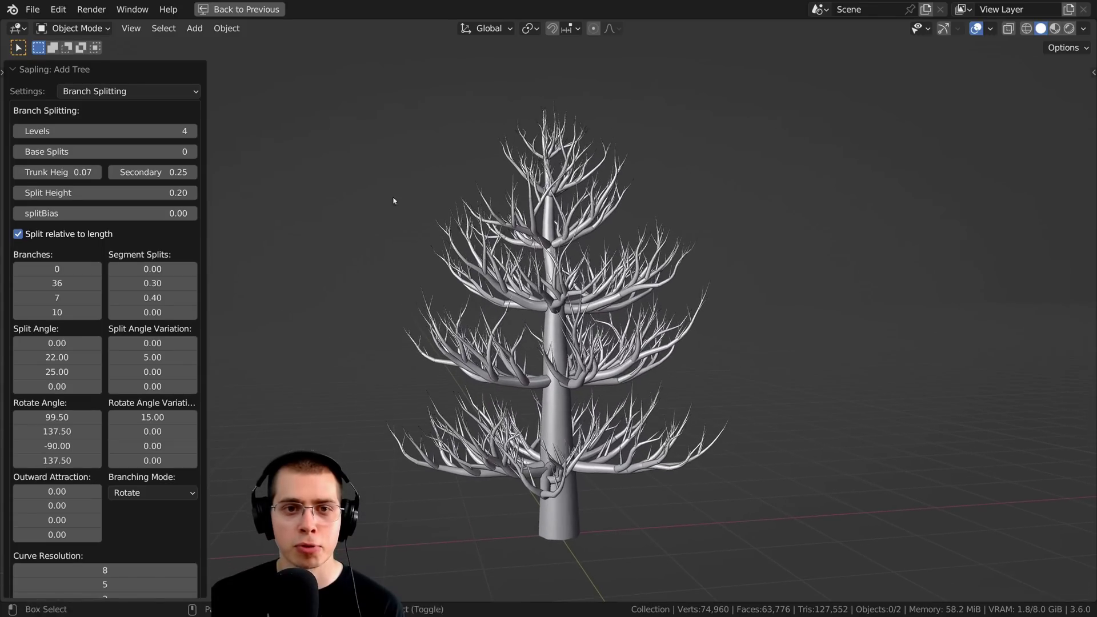
# - Lower the pine tree's Branch Radius ratio to thin the trunk and branches
pyautogui.click(125, 94)
pyautogui.click(114, 124)
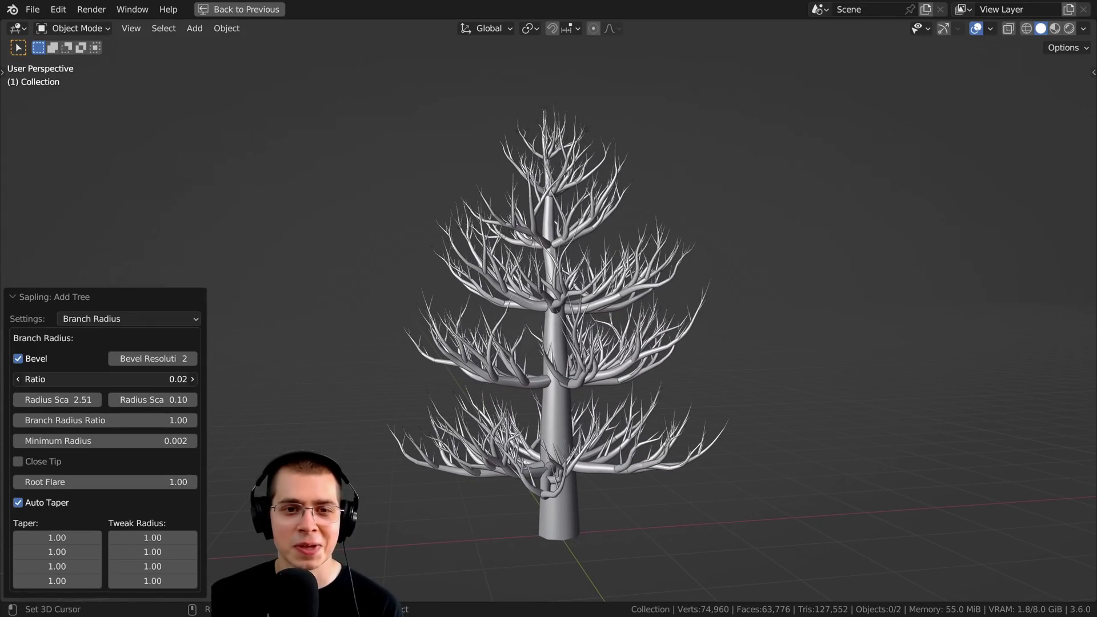
pyautogui.moveTo(100, 380); pyautogui.dragTo(94, 382)
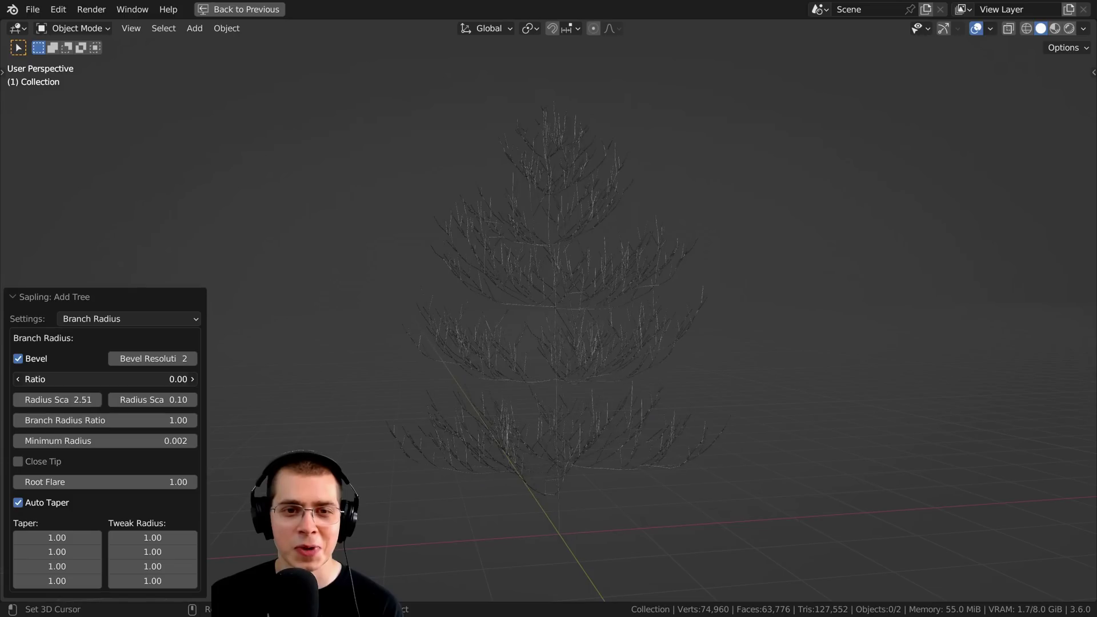
# - Show the leaves on the pine tree and inspect its needles up close
pyautogui.click(125, 318)
pyautogui.click(86, 397)
pyautogui.click(117, 458)
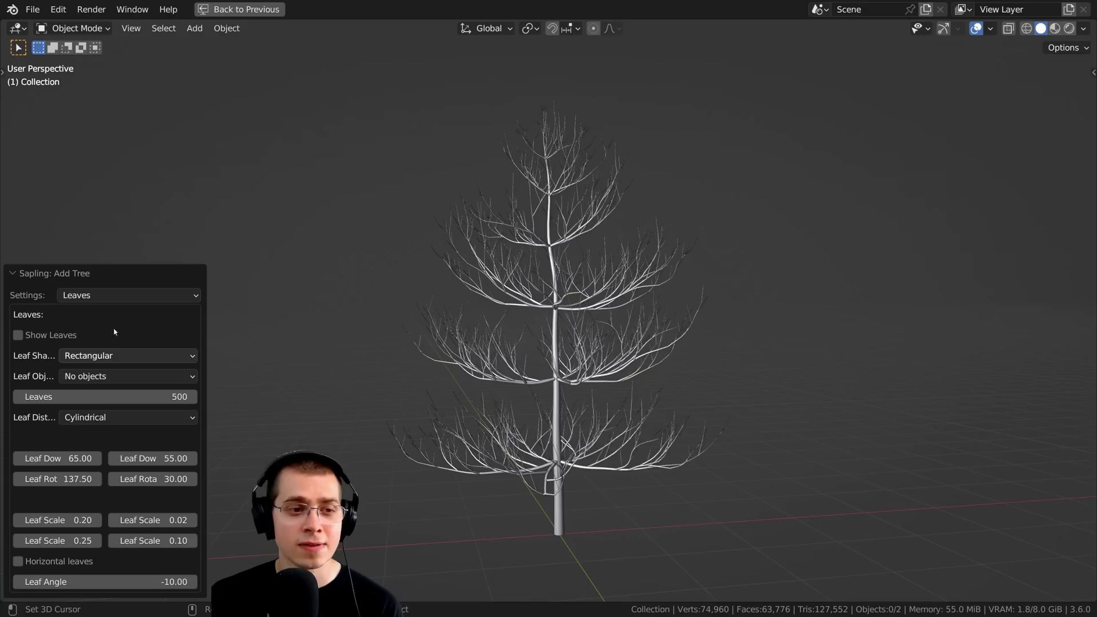
pyautogui.click(100, 364)
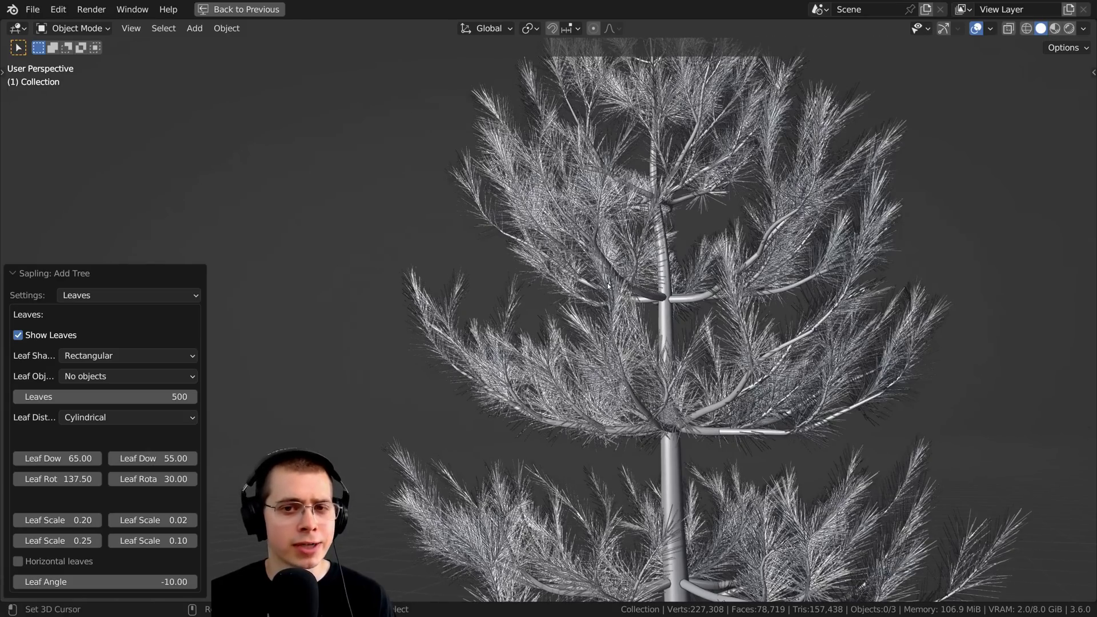
pyautogui.moveTo(608, 286); pyautogui.dragTo(613, 227, button='middle')
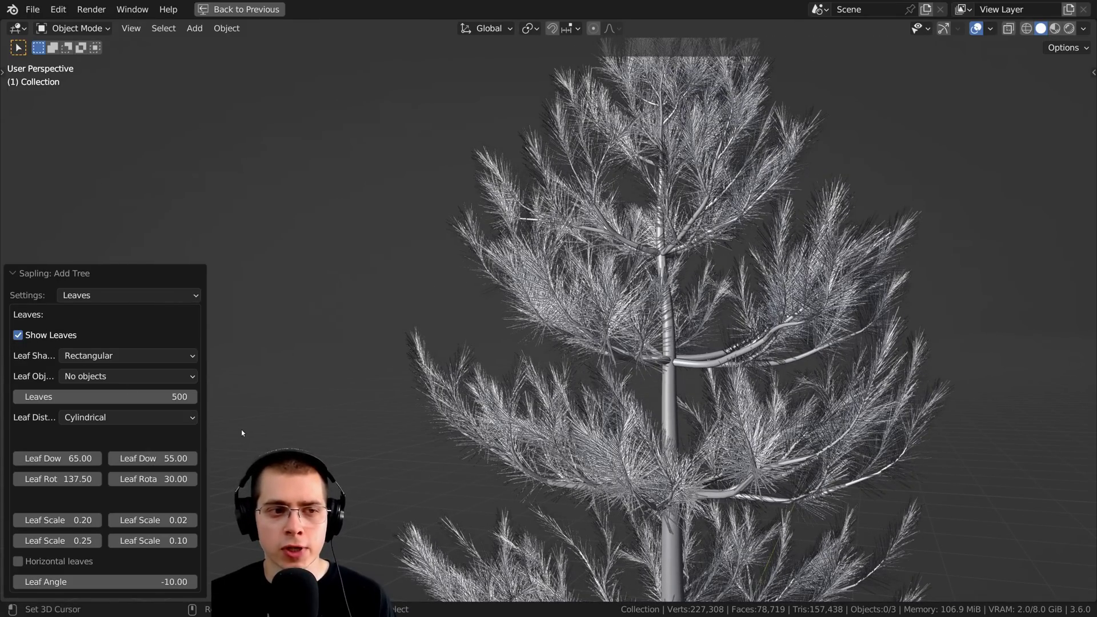
pyautogui.moveTo(286, 343); pyautogui.dragTo(312, 252, button='middle')
pyautogui.scroll(3, 286, 274)
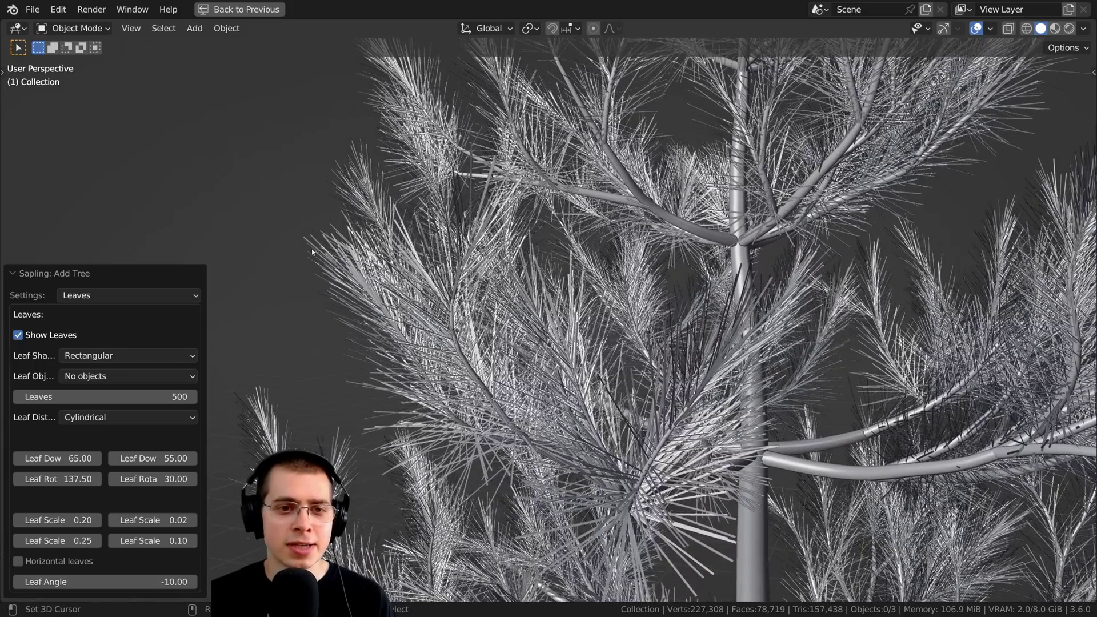
# - Replace the pine with the small_maple preset from the Geometry settings and view the whole tree
pyautogui.click(84, 295)
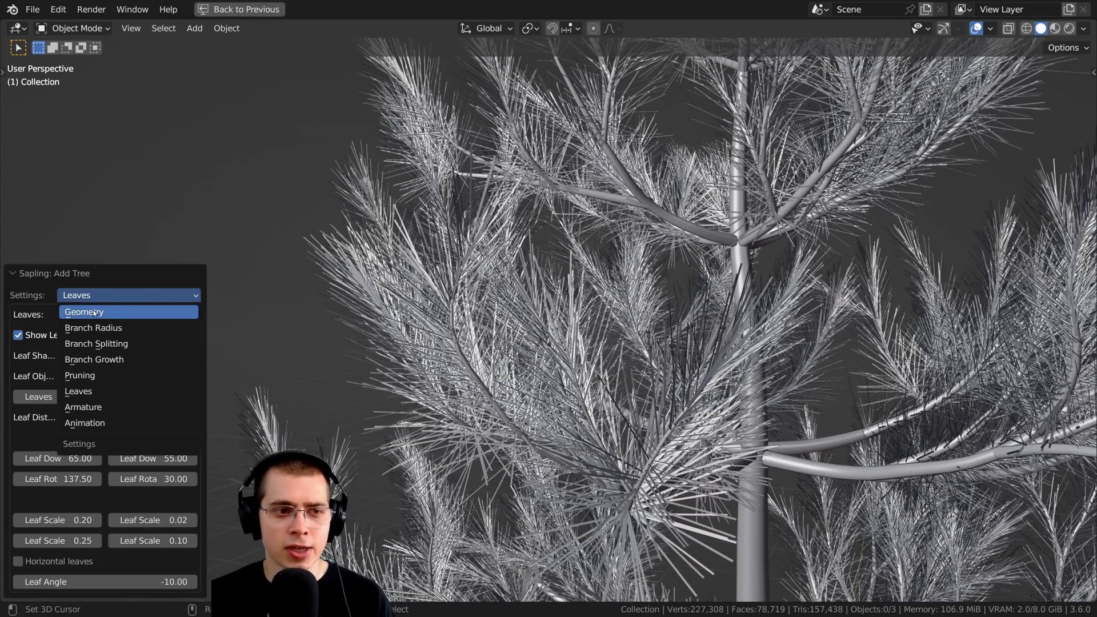
pyautogui.click(94, 313)
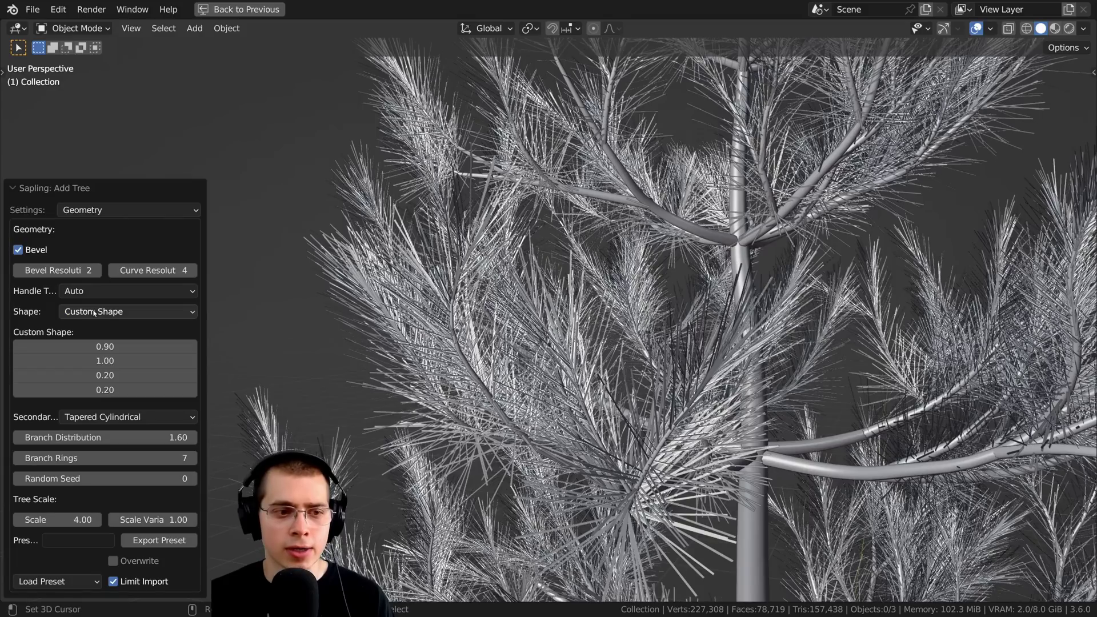
pyautogui.click(46, 582)
pyautogui.click(51, 568)
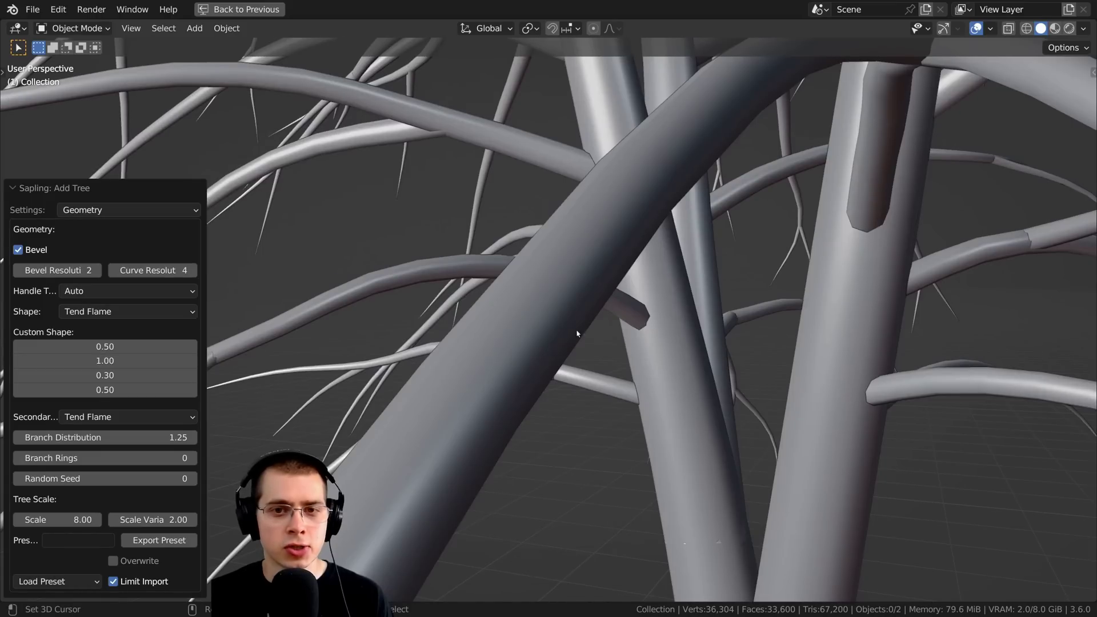
pyautogui.scroll(-8, 577, 333)
pyautogui.moveTo(577, 333); pyautogui.dragTo(554, 269, button='middle')
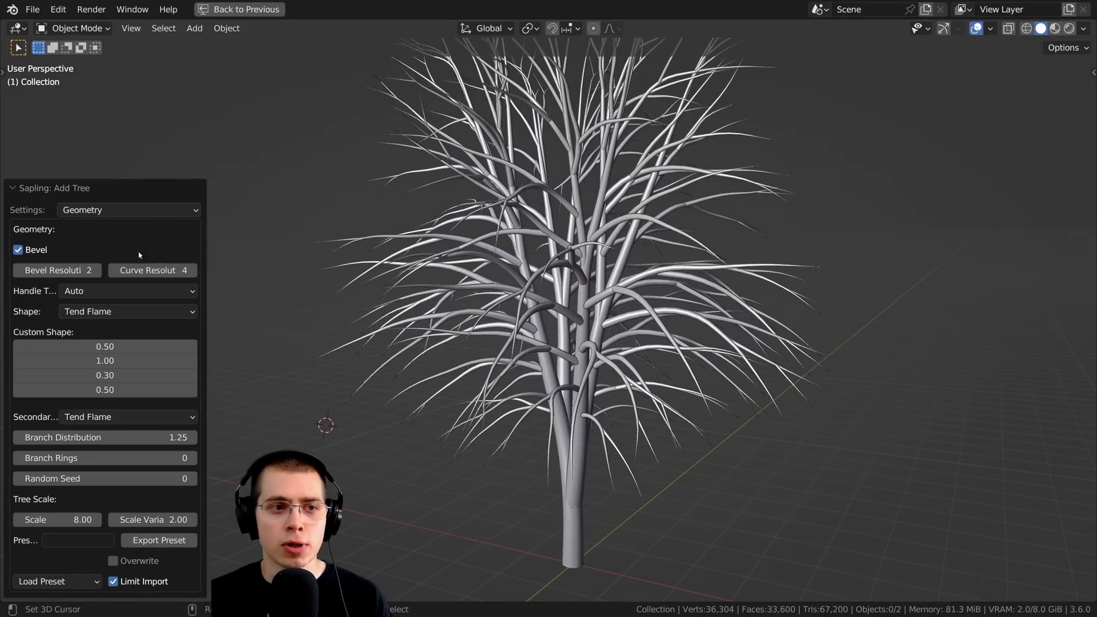
# - Show the leaves on the small maple tree and inspect them up close
pyautogui.click(97, 212)
pyautogui.click(76, 309)
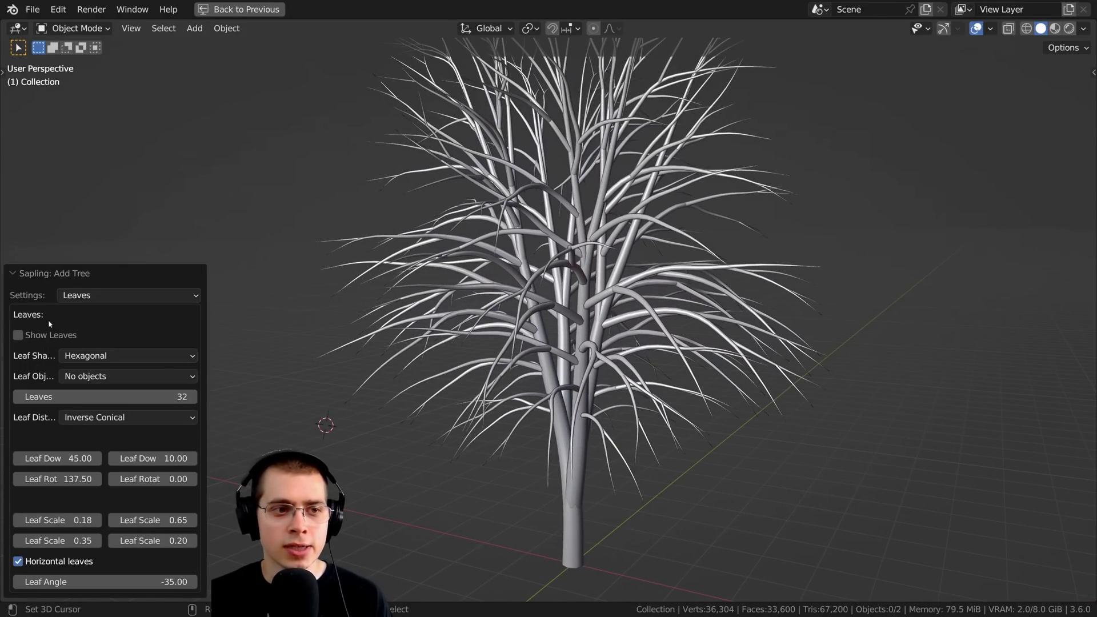
pyautogui.click(22, 336)
pyautogui.moveTo(503, 255); pyautogui.dragTo(506, 302, button='middle')
pyautogui.scroll(8, 505, 303)
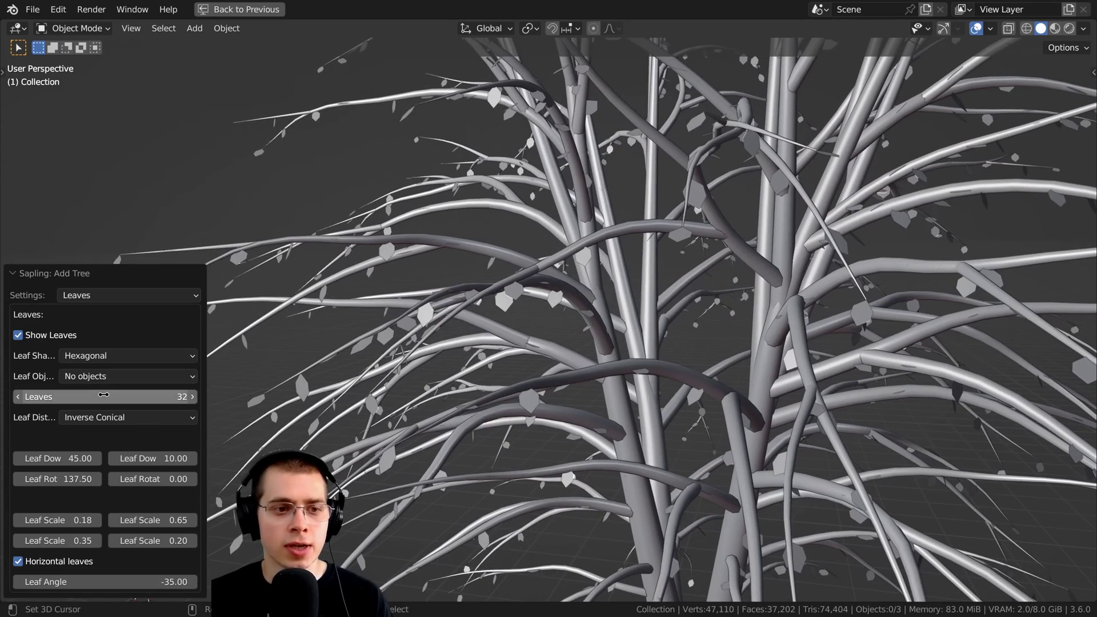
# - Set the maple tree's number of leaves to 137, check the leaf object options and view the whole tree
pyautogui.moveTo(115, 397); pyautogui.dragTo(166, 396)
pyautogui.scroll(-6, 653, 242)
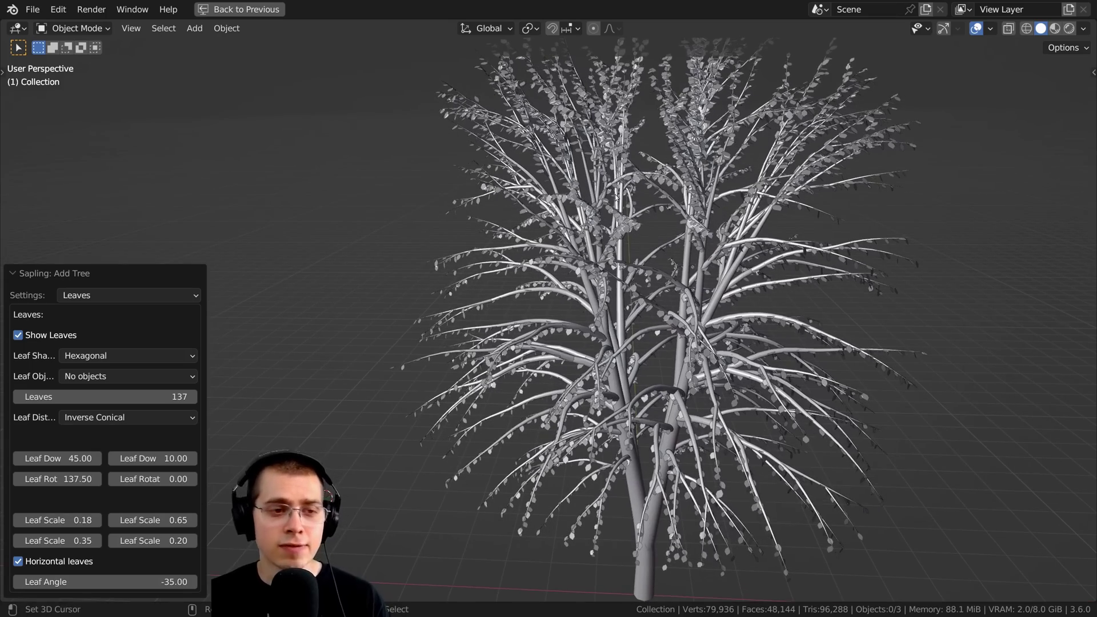
pyautogui.scroll(3, 598, 114)
pyautogui.moveTo(470, 164); pyautogui.dragTo(454, 156, button='middle')
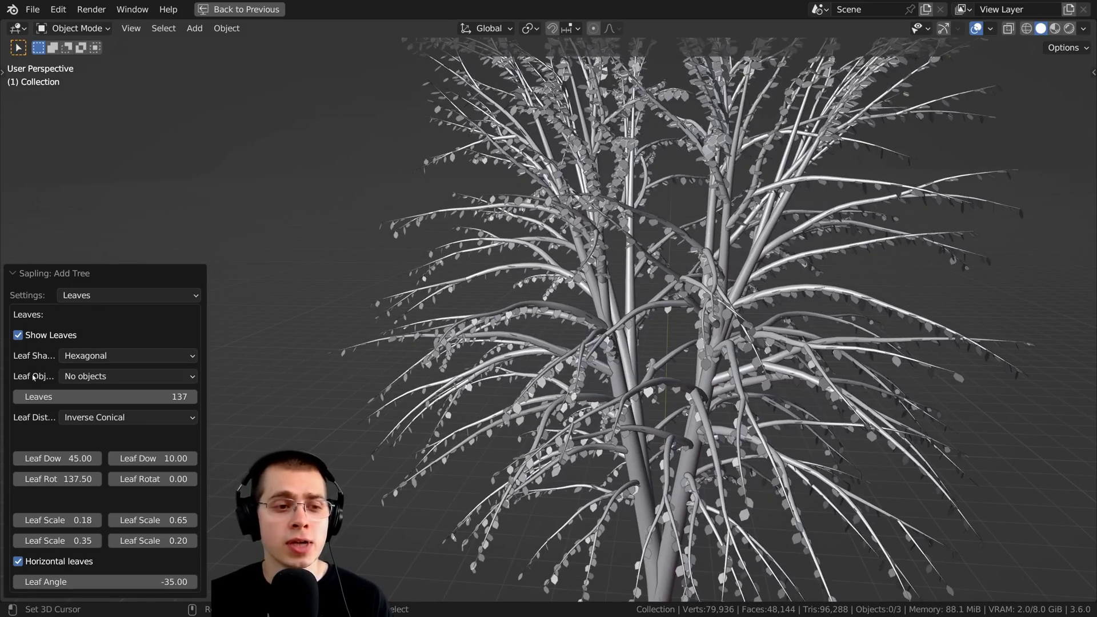
pyautogui.click(94, 377)
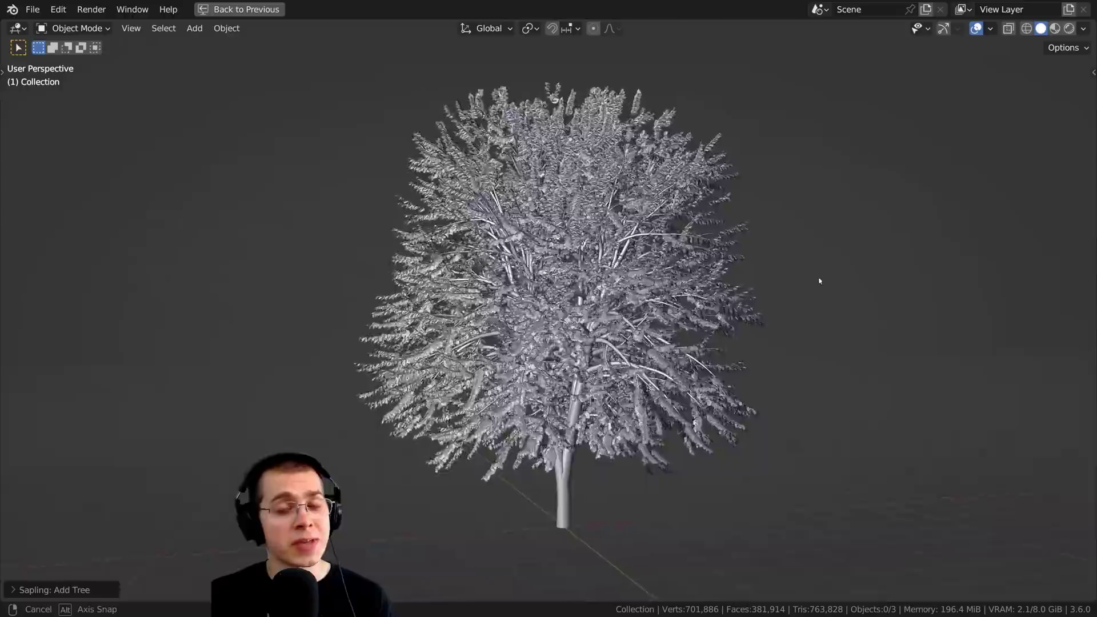
pyautogui.moveTo(821, 281); pyautogui.dragTo(818, 348, button='middle')
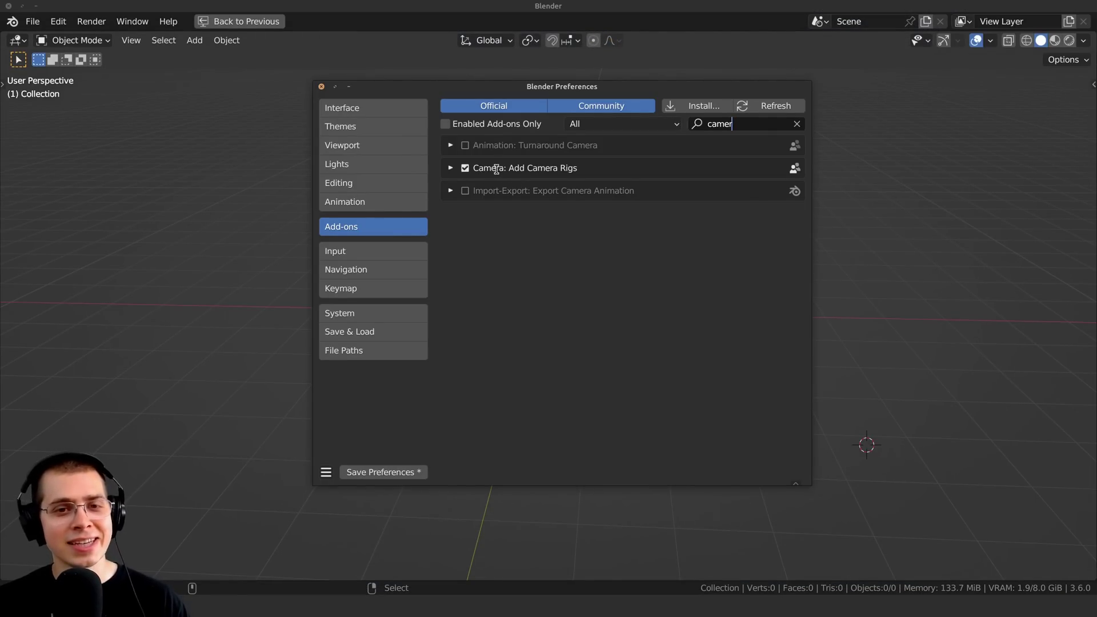
# - Filter the add-ons by "camera" to find Add Camera Rigs
pyautogui.write('a')
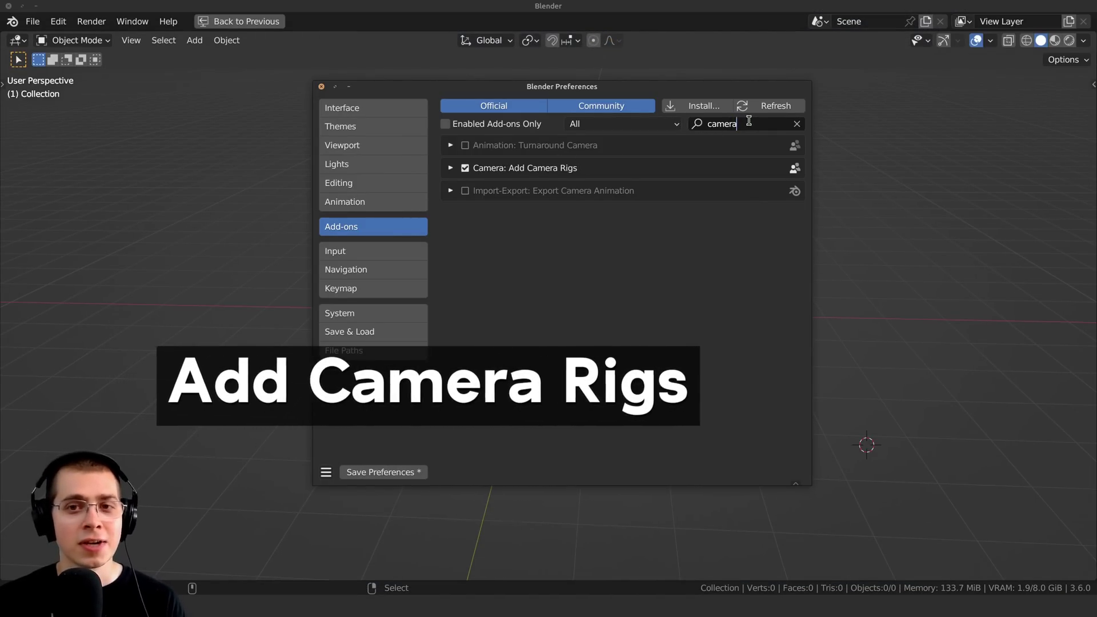
pyautogui.click(548, 291)
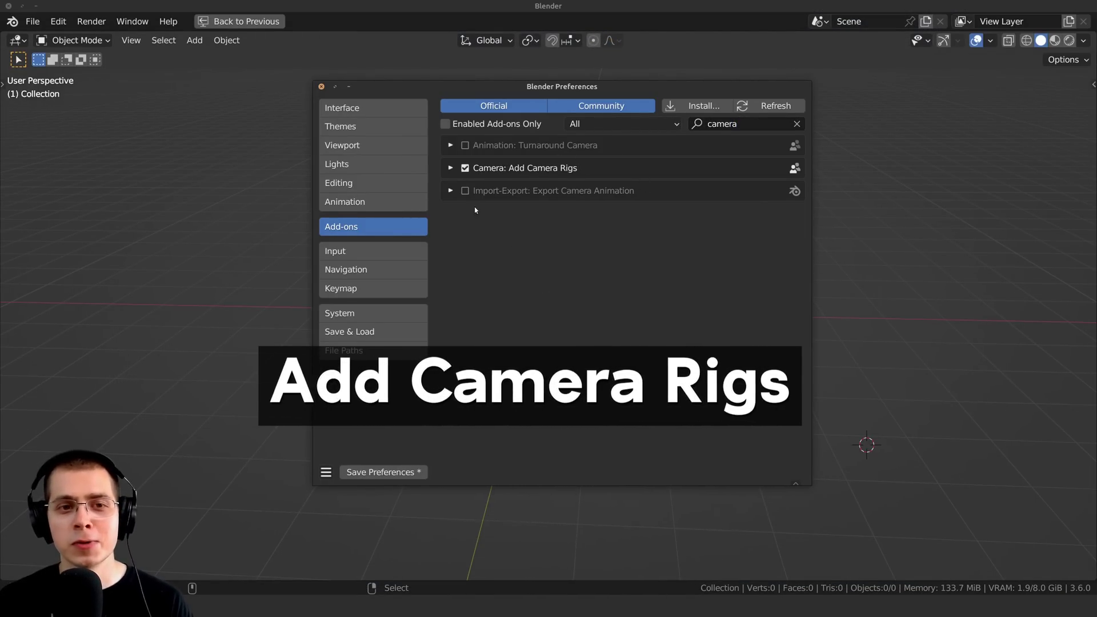
# - Close the preferences and add a Dolly Camera Rig to the scene
pyautogui.click(323, 87)
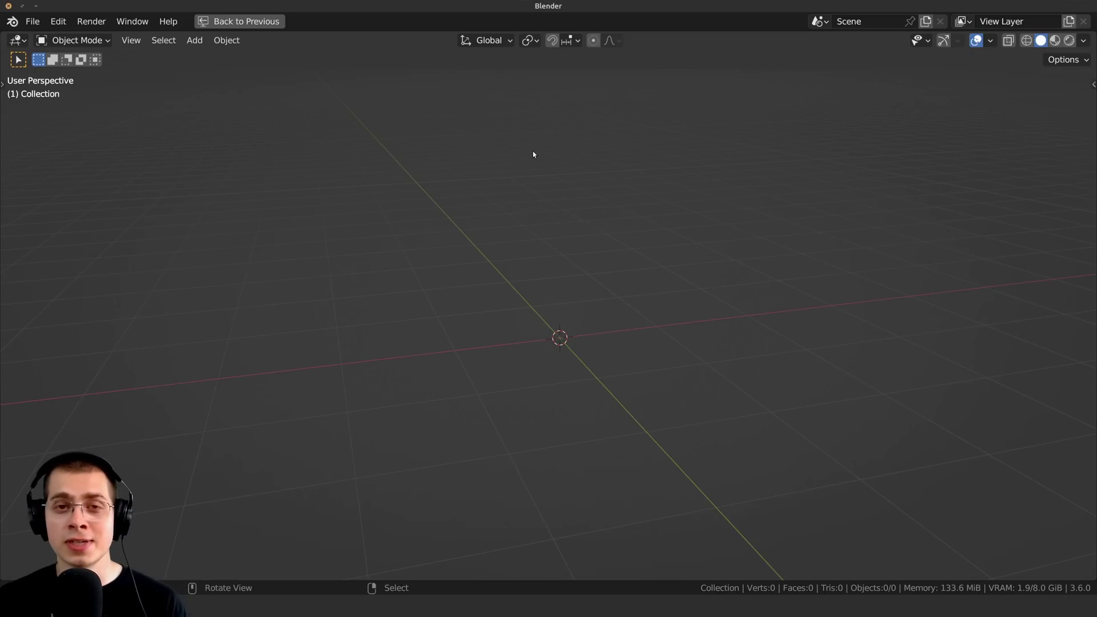
pyautogui.moveTo(533, 152)
pyautogui.mouseDown(button='middle')
pyautogui.moveTo(531, 182)
pyautogui.moveTo(519, 160)
pyautogui.mouseUp(button='middle')
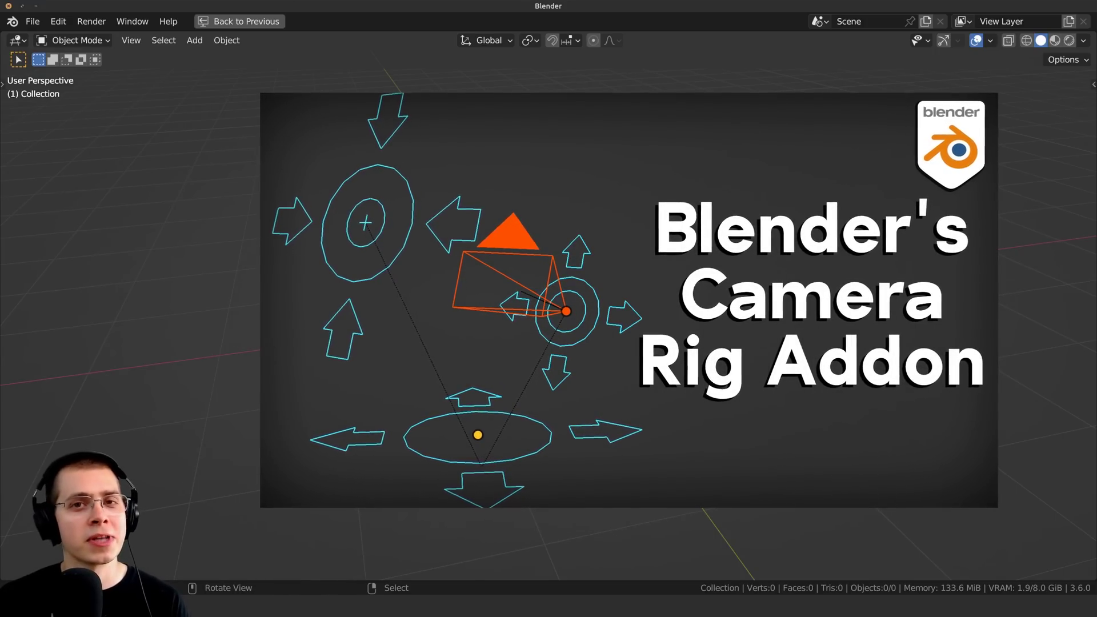
pyautogui.hotkey('shift', 'a')
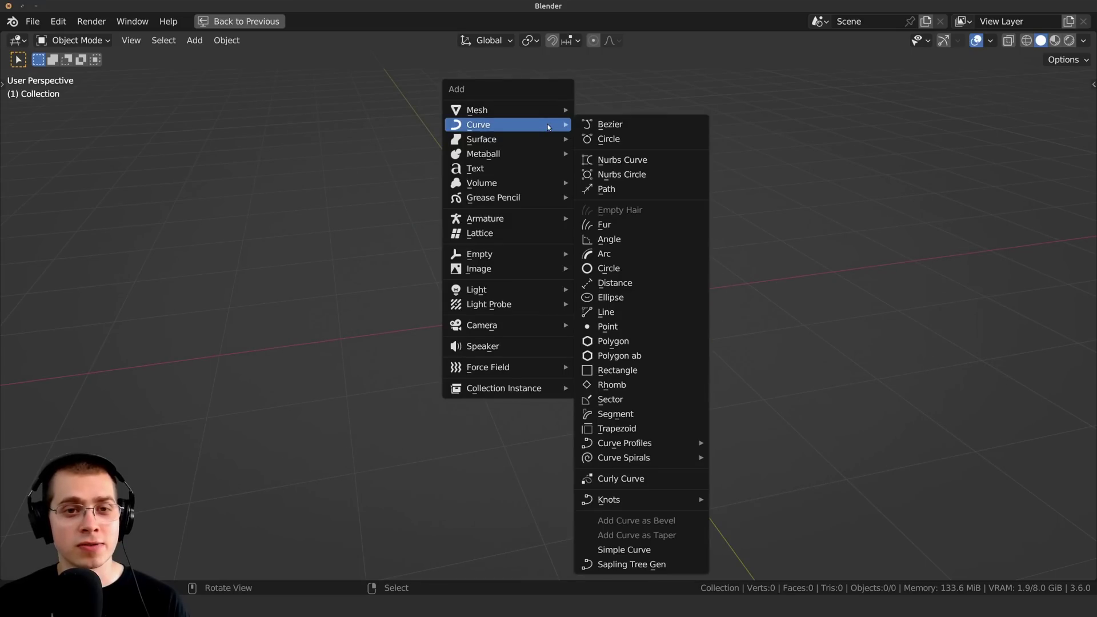
pyautogui.moveTo(503, 326)
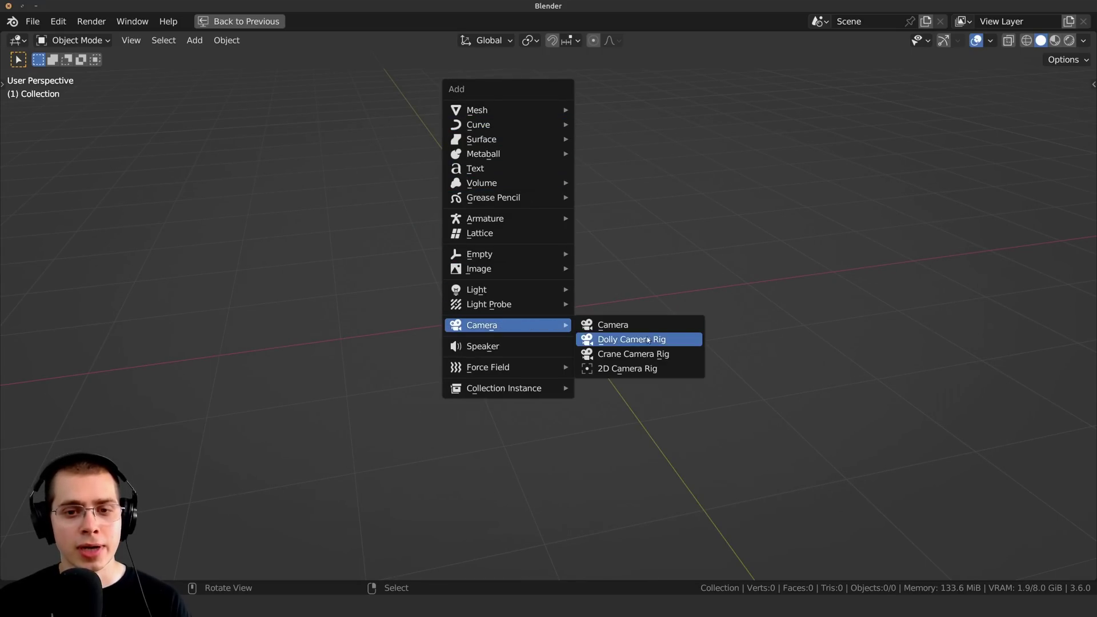
pyautogui.click(629, 340)
pyautogui.moveTo(628, 342); pyautogui.dragTo(519, 285, button='middle')
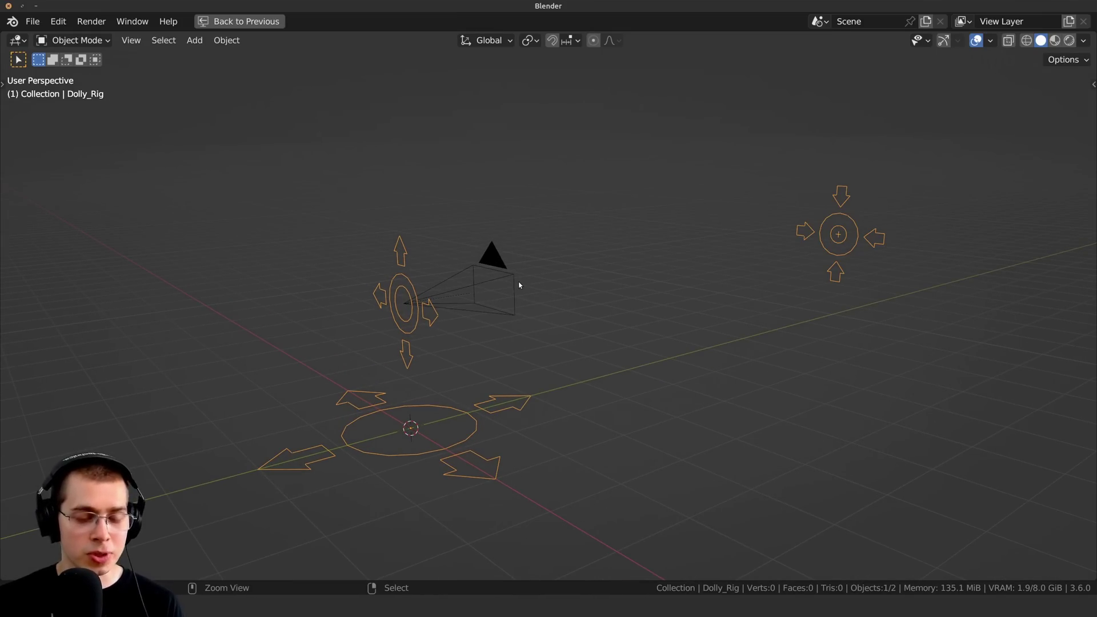
# - Switch the dolly rig to Pose Mode and move its Camera bone upward, away from the ground ring
pyautogui.hotkey('ctrl', 'Tab')
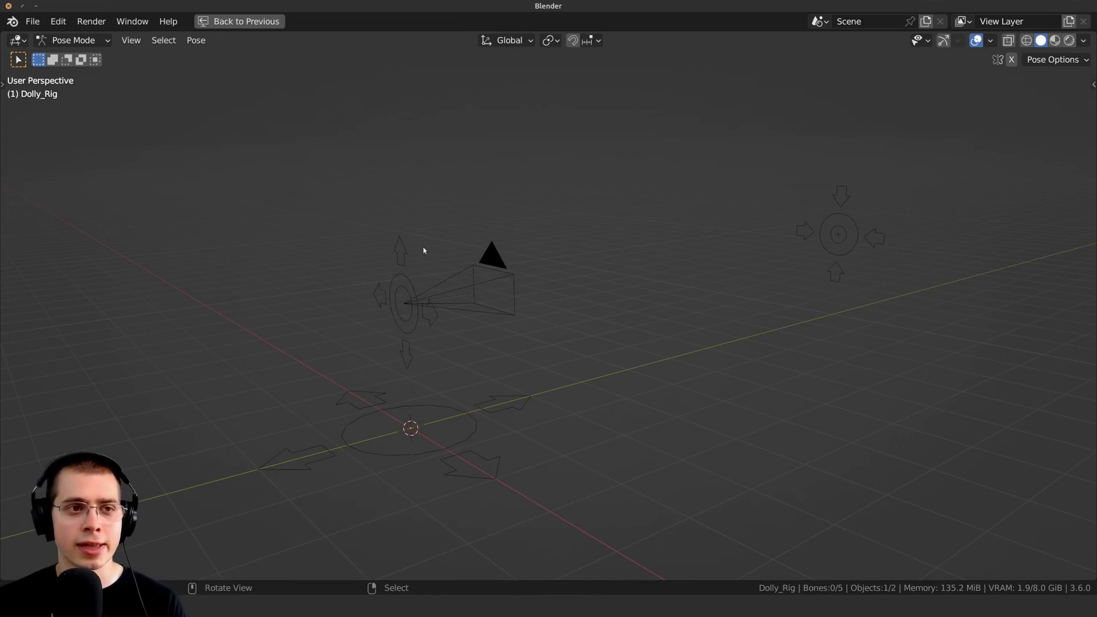
pyautogui.click(61, 41)
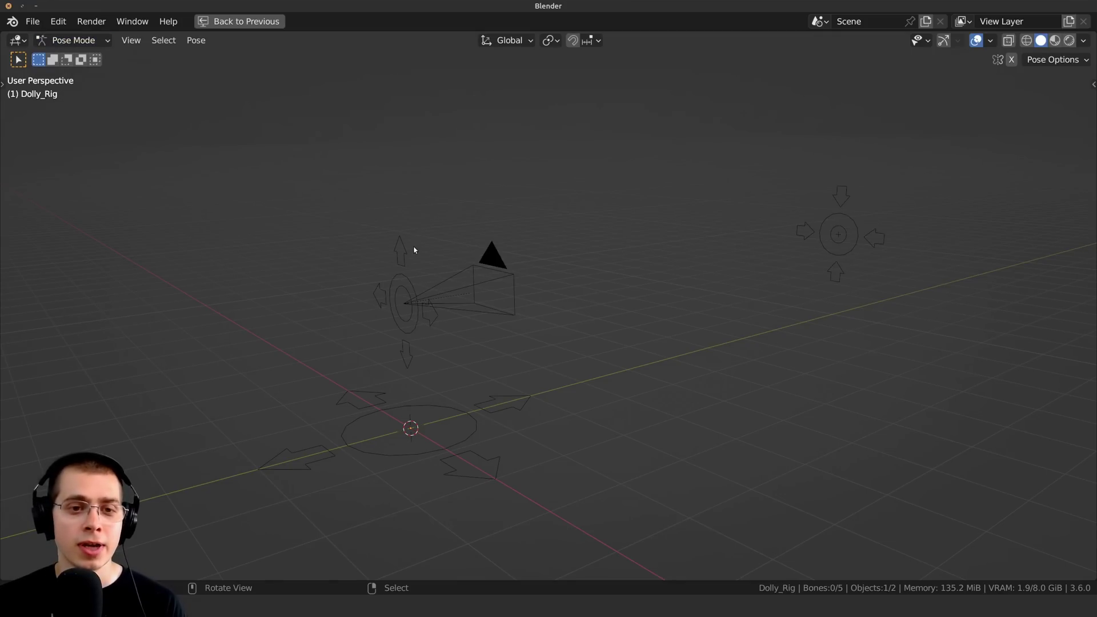
pyautogui.click(406, 248)
pyautogui.scroll(-3, 406, 252)
pyautogui.press('g')
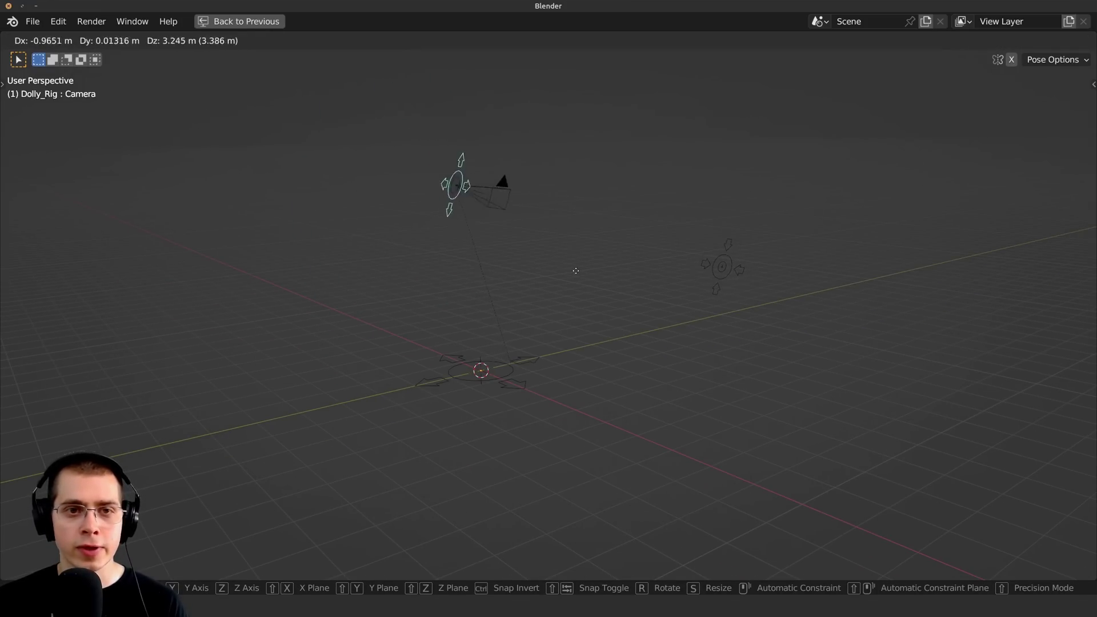
pyautogui.click(699, 290)
pyautogui.moveTo(699, 290); pyautogui.dragTo(753, 304, button='middle')
pyautogui.moveTo(753, 305); pyautogui.dragTo(785, 306, button='middle')
# - Move the rig's Aim bone from one side of the camera to the other to turn the camera
pyautogui.rightClick(489, 234)
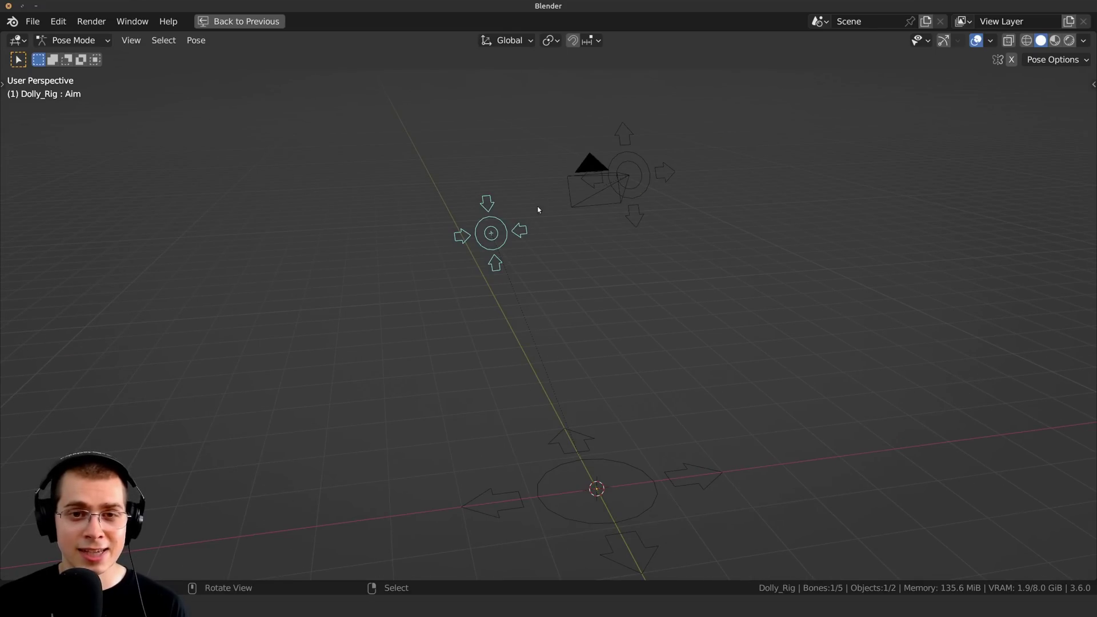
pyautogui.press('g')
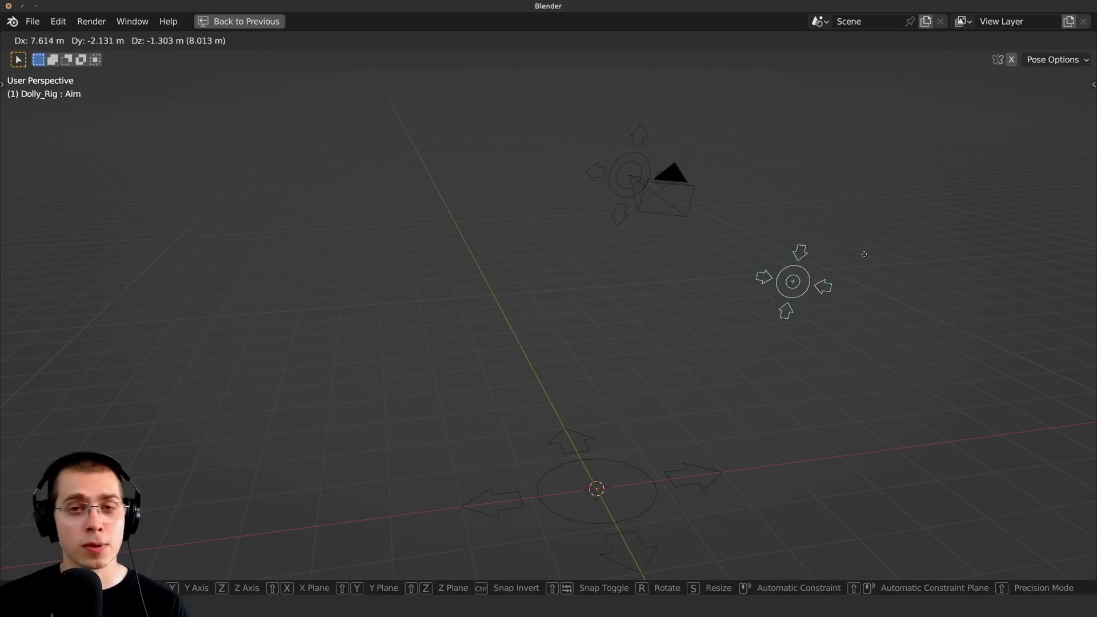
pyautogui.click(345, 232)
pyautogui.scroll(-1, 531, 411)
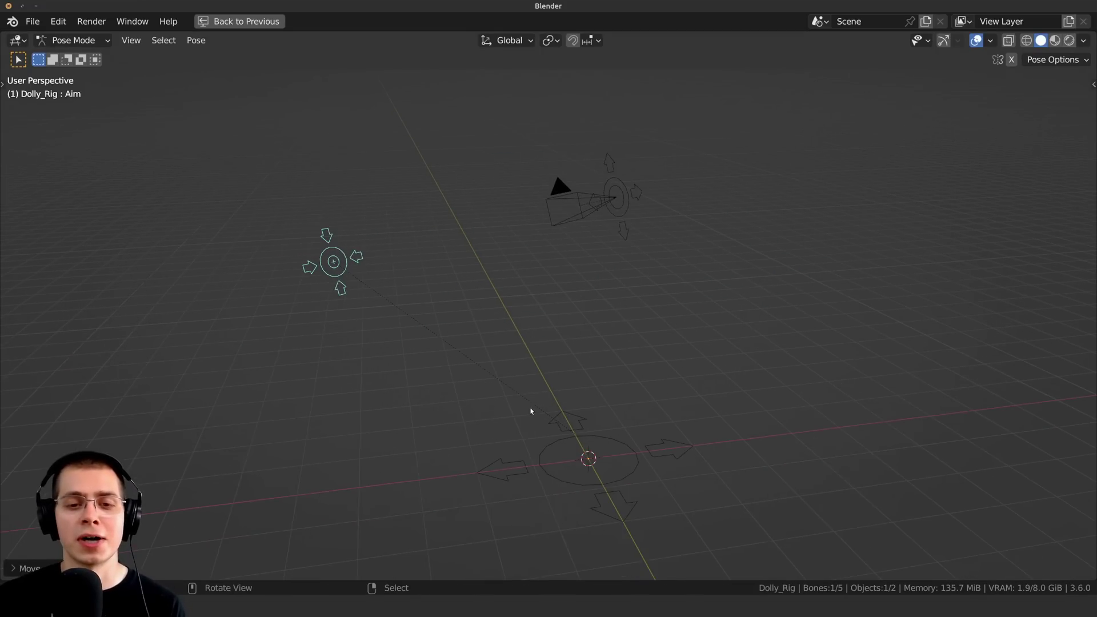
# - Move the rig's Root bone across the ground plane to carry the whole camera rig along
pyautogui.click(564, 423)
pyautogui.press('g')
pyautogui.press('y')
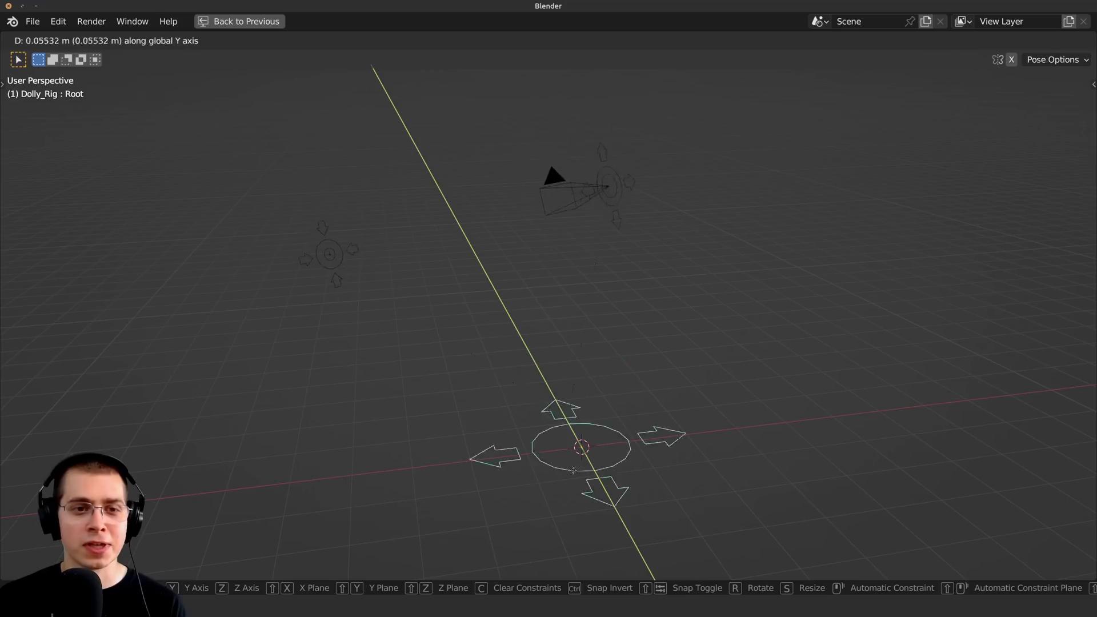
pyautogui.press('x')
pyautogui.press('c')
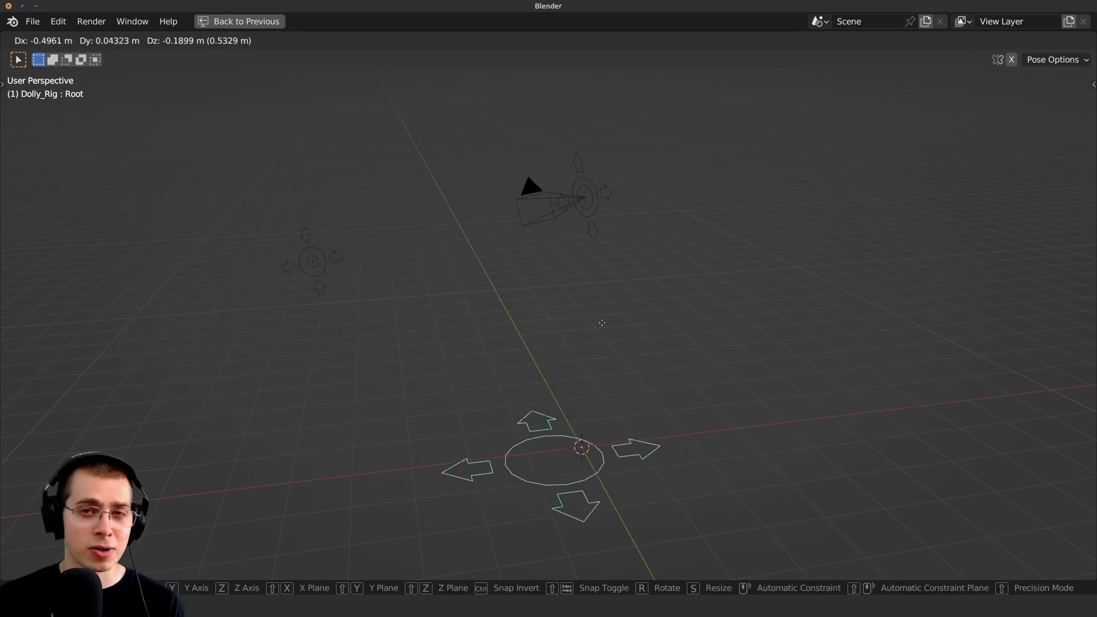
pyautogui.hotkey('shift', 'z')
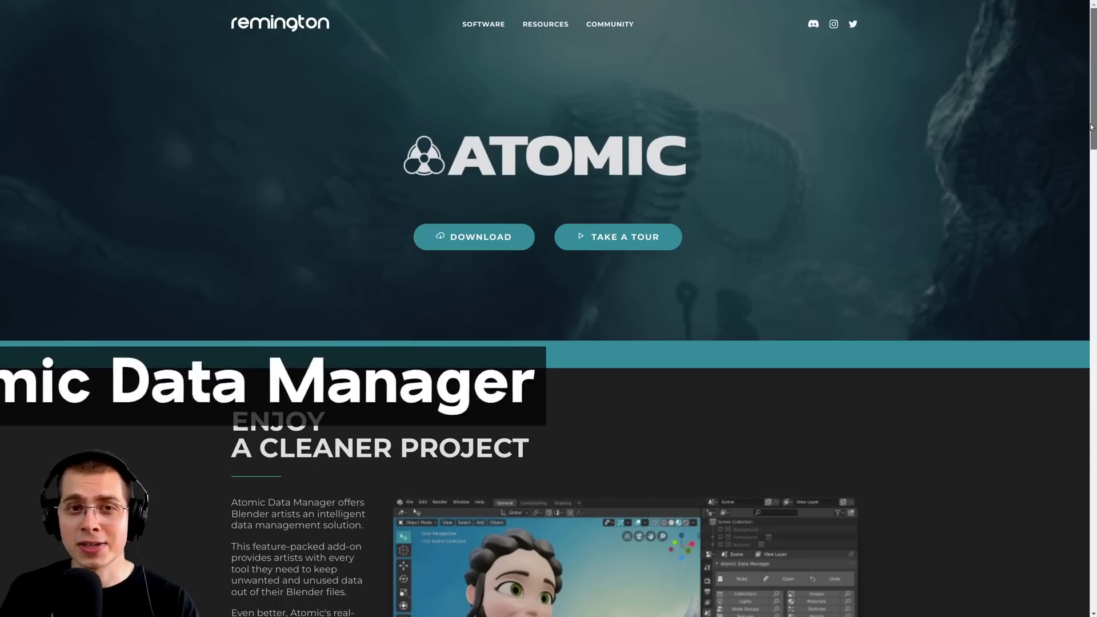
# - Review the feature set of Atomic Data Manager on its web page
pyautogui.moveTo(1091, 127); pyautogui.dragTo(1093, 329)
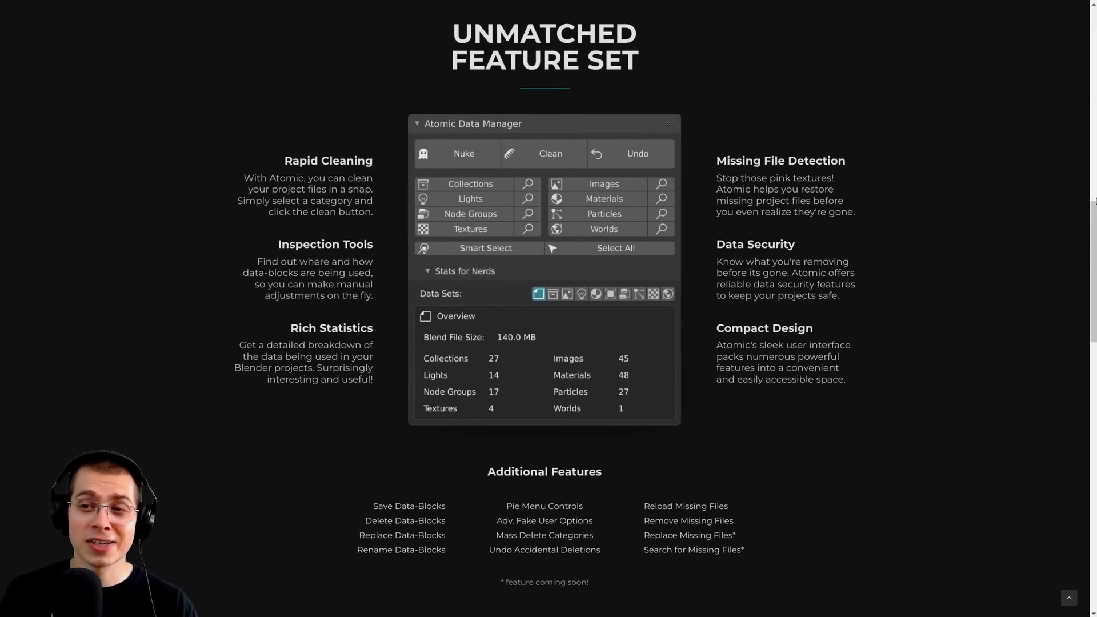
pyautogui.moveTo(1094, 211); pyautogui.dragTo(1094, 207)
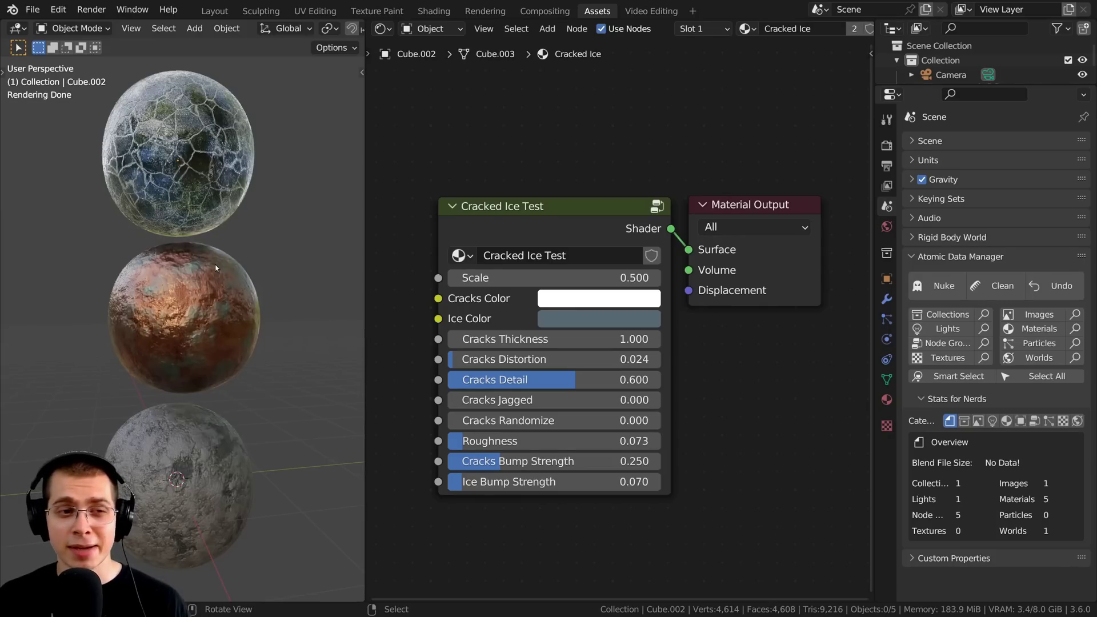
# - Select the Cracked Ice sphere and look through the list of materials stored in the file
pyautogui.click(216, 268)
pyautogui.click(206, 208)
pyautogui.scroll(1, 554, 263)
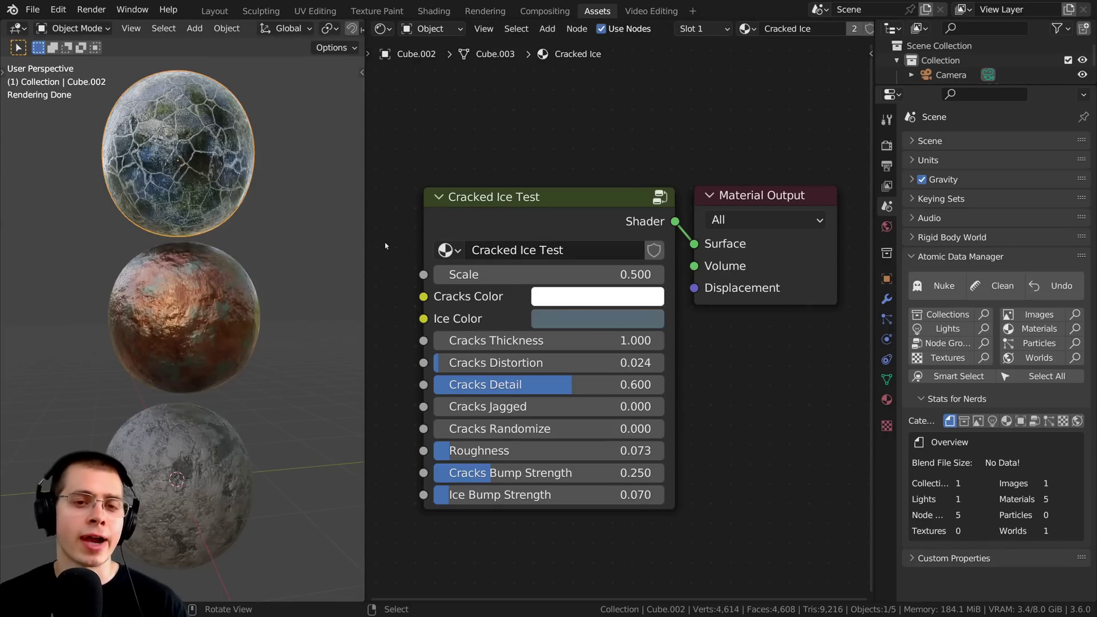
pyautogui.moveTo(632, 213); pyautogui.dragTo(633, 203)
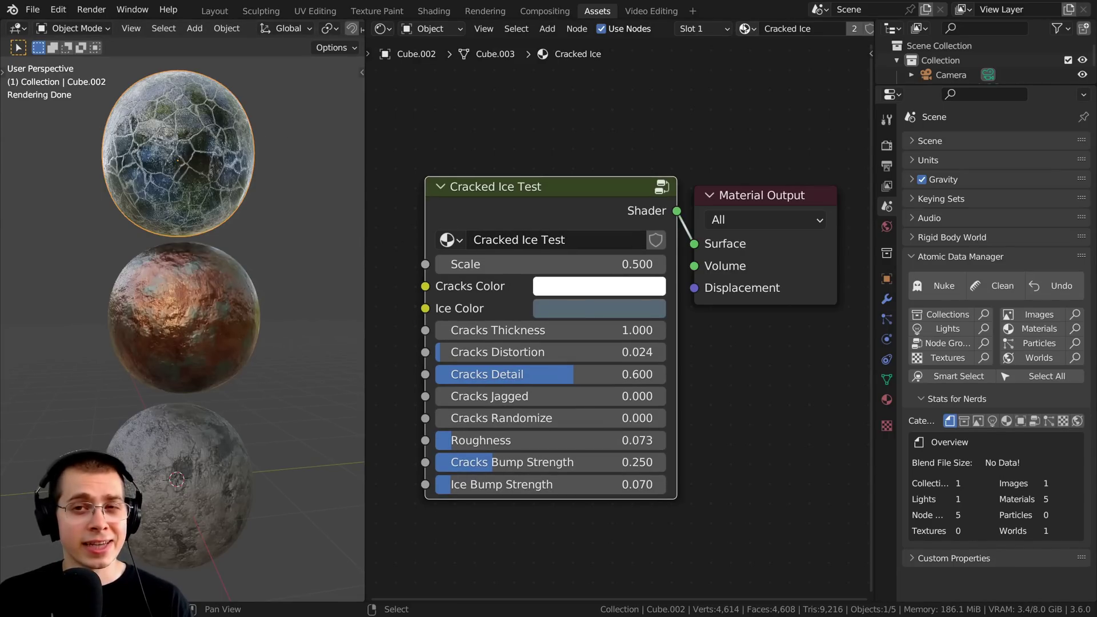
pyautogui.click(744, 28)
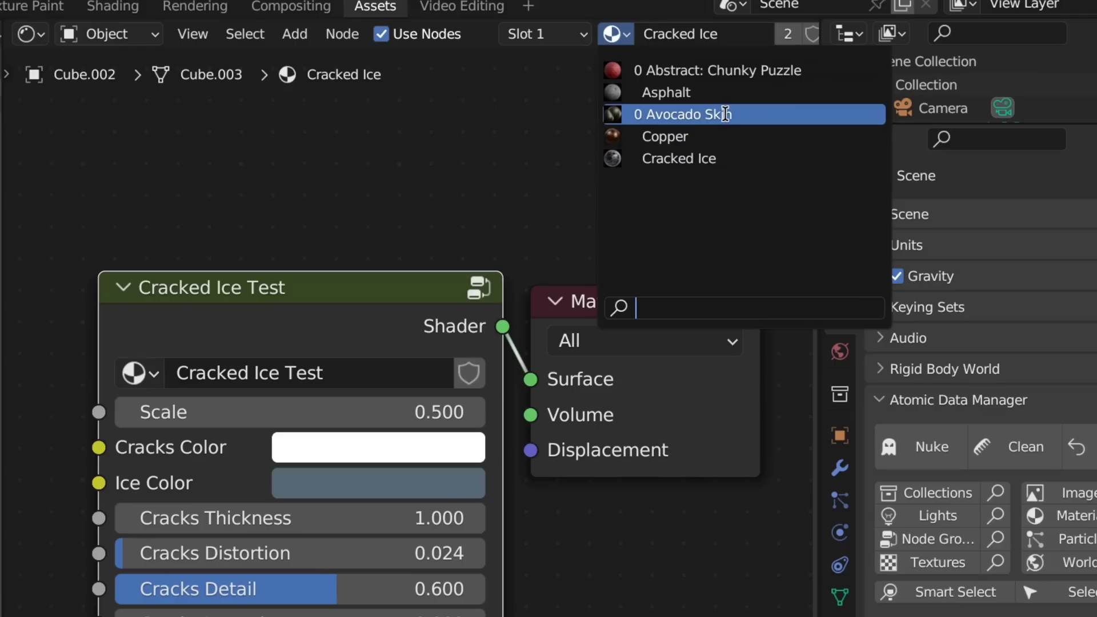
pyautogui.click(312, 156)
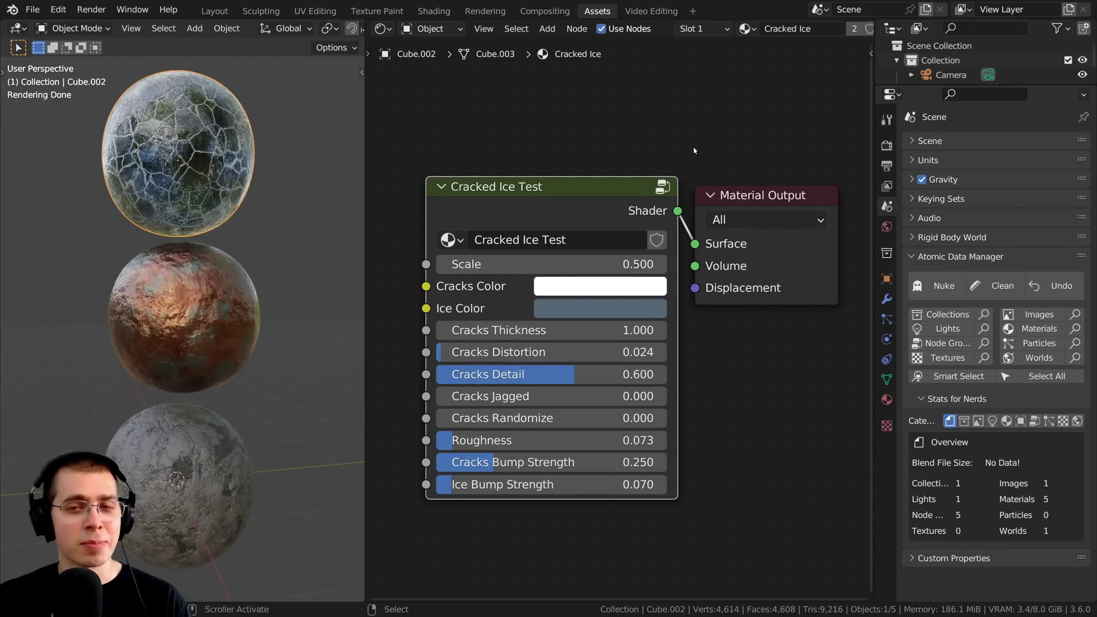
pyautogui.moveTo(665, 178); pyautogui.dragTo(665, 178)
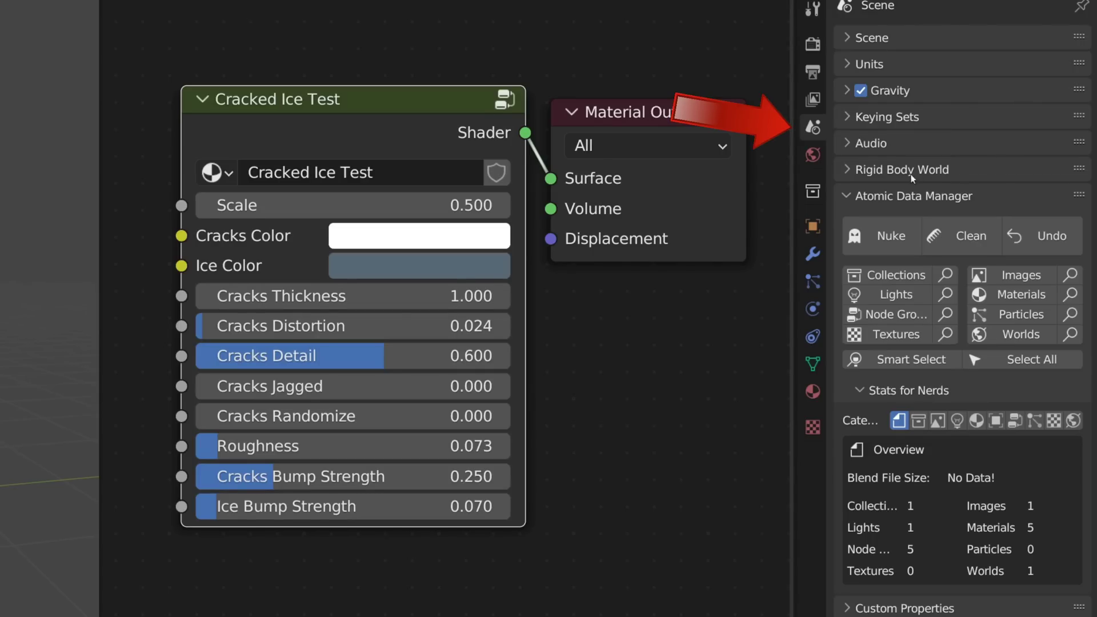
# - Check which materials Atomic Data Manager's Nuke operation would remove, and cancel it
pyautogui.click(857, 197)
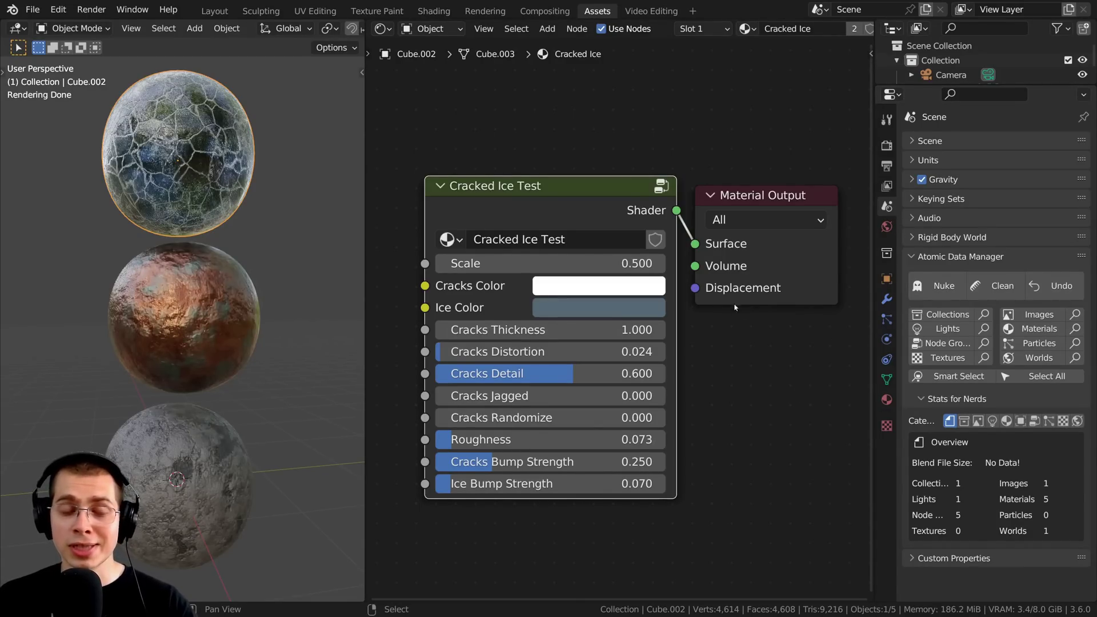
pyautogui.moveTo(613, 209); pyautogui.dragTo(616, 207)
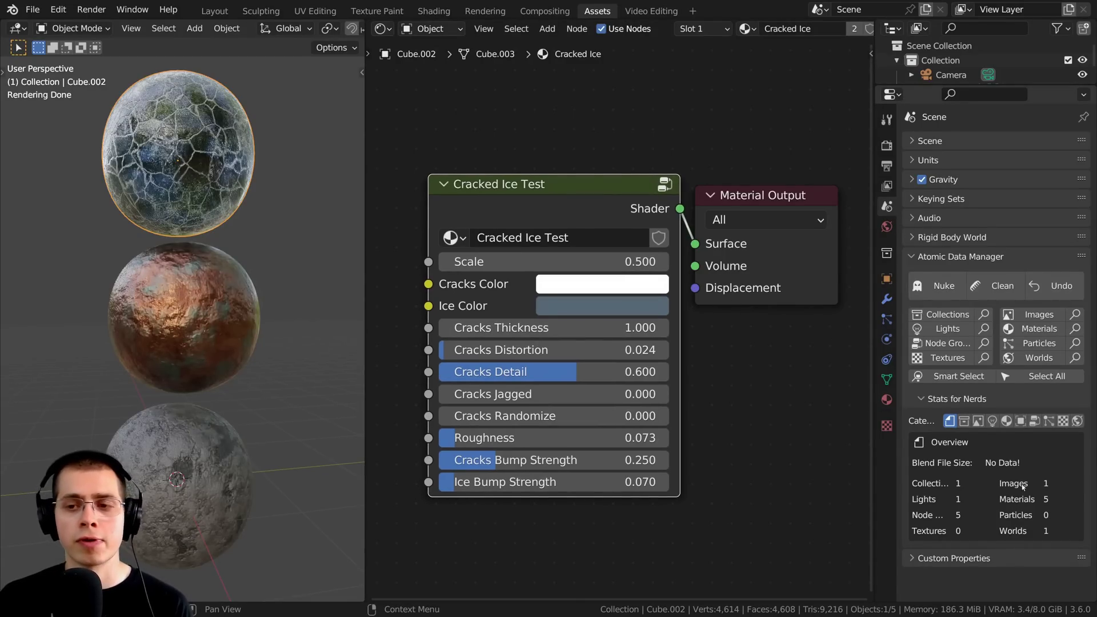
pyautogui.click(931, 286)
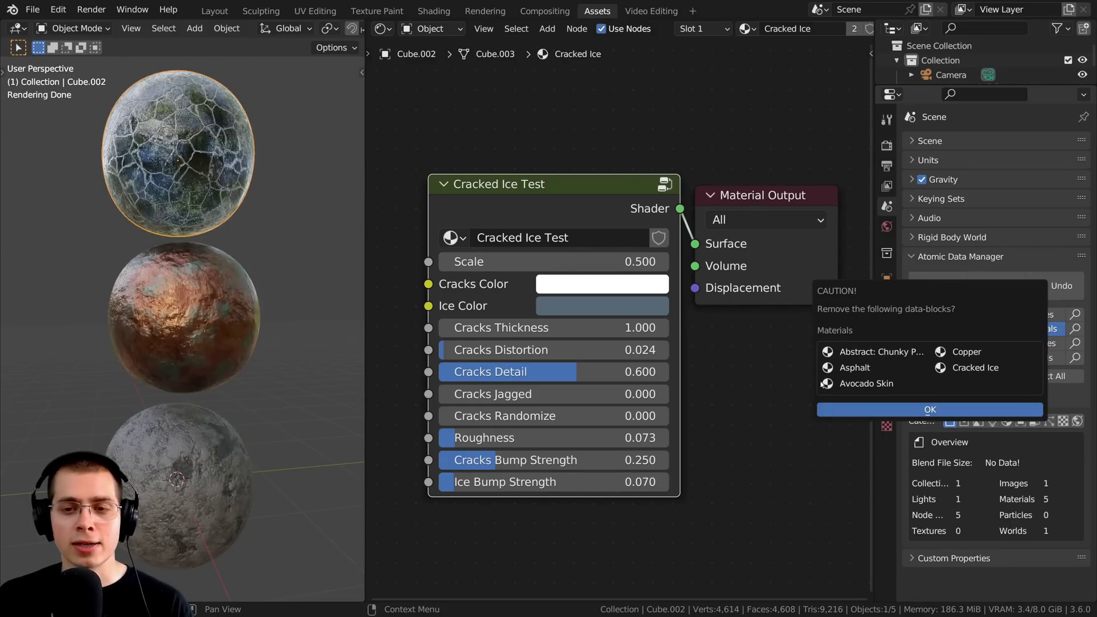
pyautogui.click(729, 15)
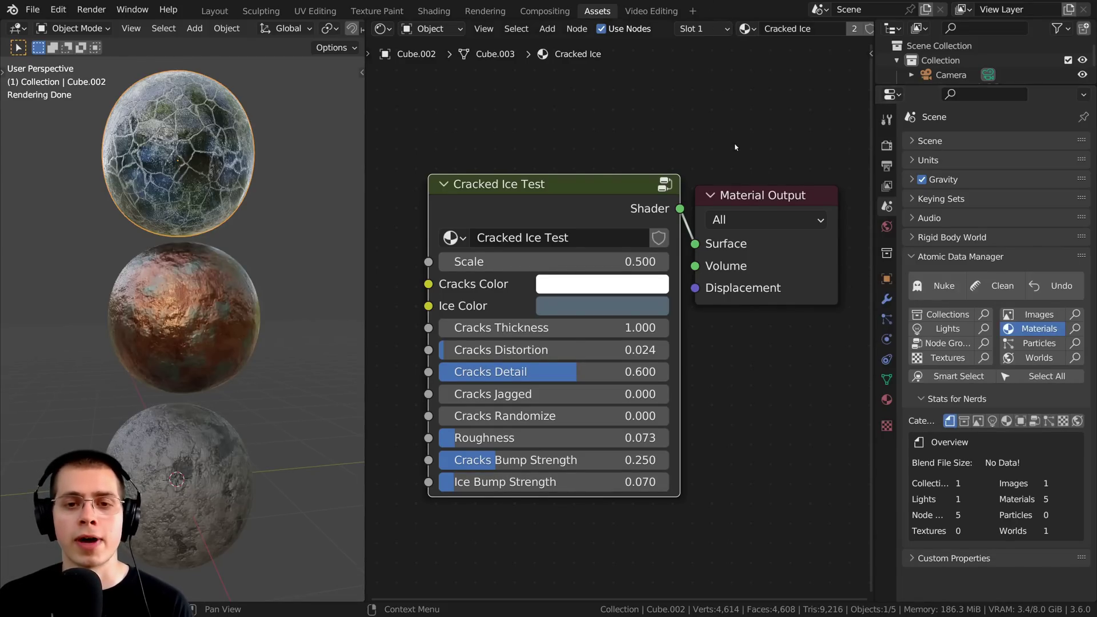
pyautogui.click(730, 399)
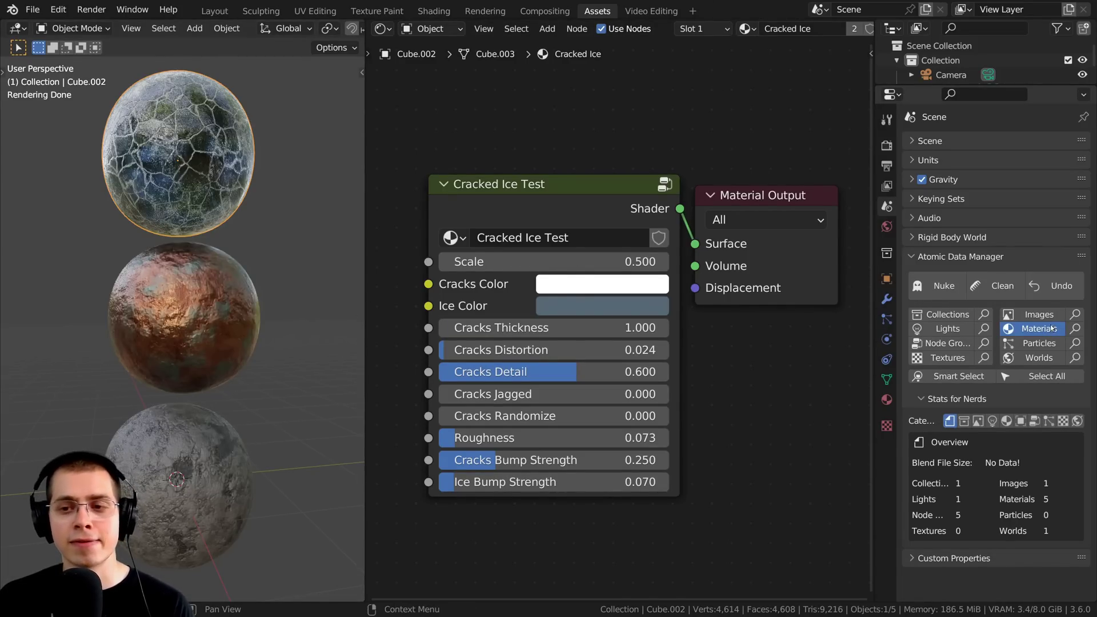
# - Clean the unused data-blocks in all Atomic Data Manager categories and check the remaining materials in the material list
pyautogui.click(1037, 376)
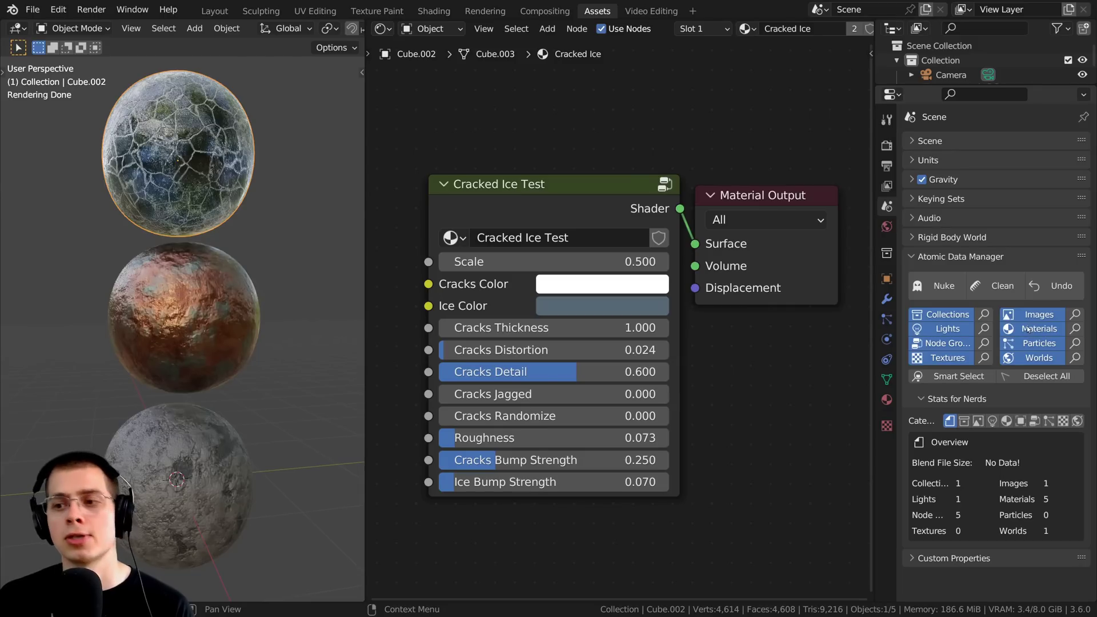
pyautogui.click(992, 288)
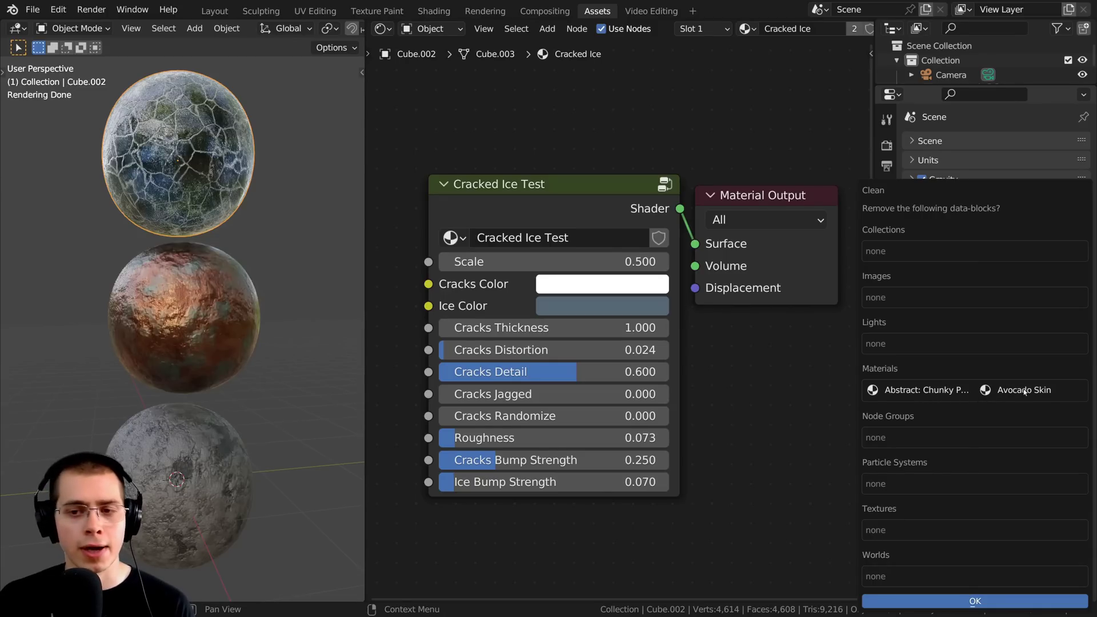
pyautogui.click(977, 601)
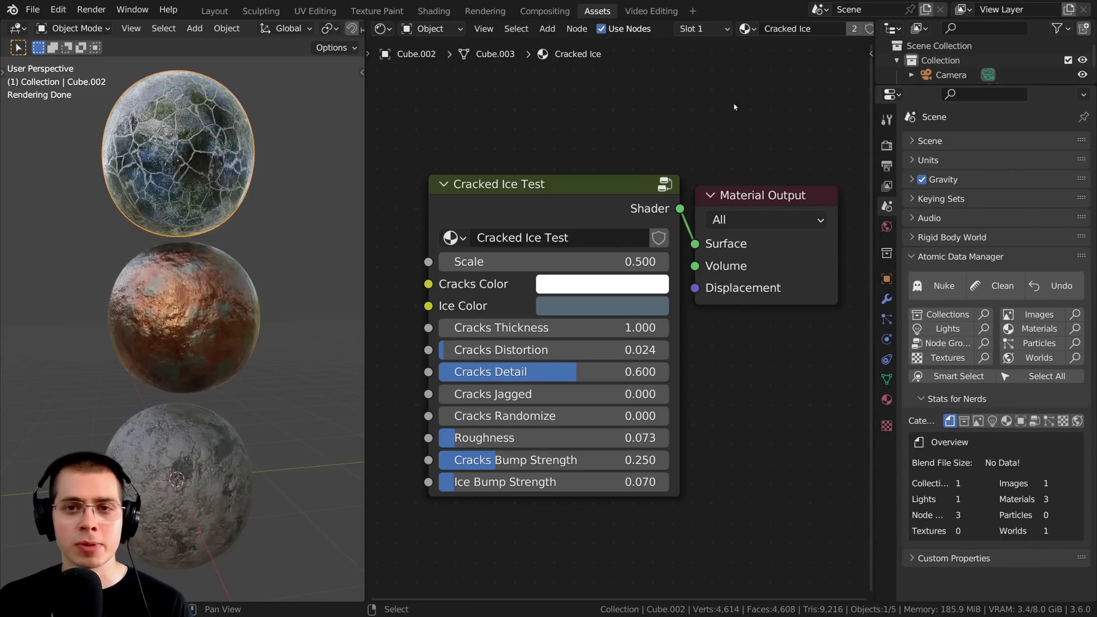
pyautogui.click(746, 28)
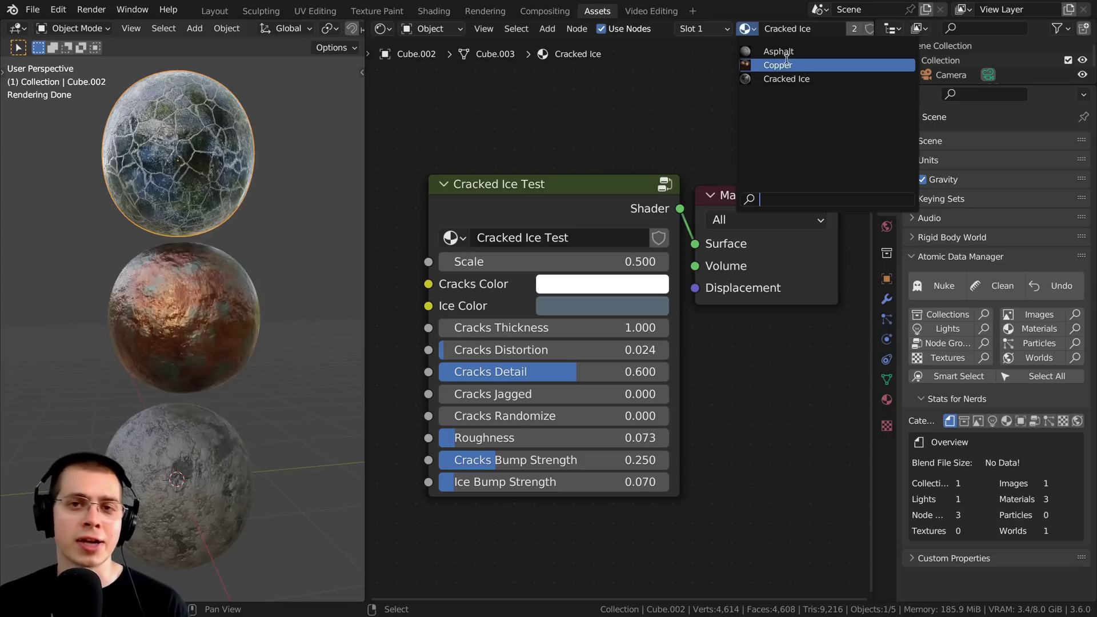
pyautogui.click(558, 111)
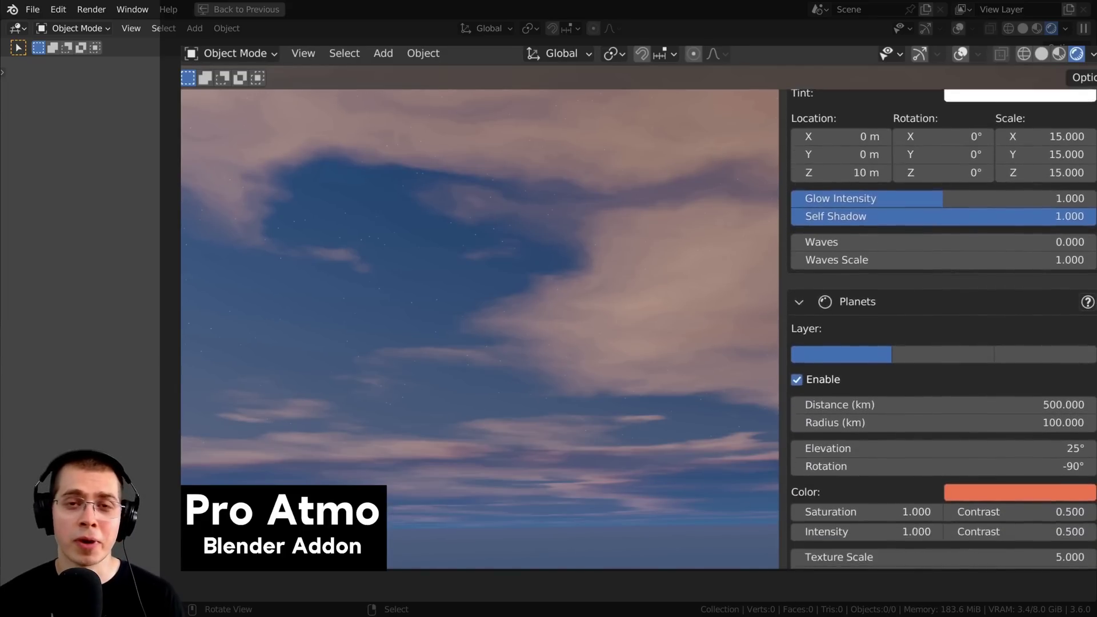
# - Set Pro Atmo's cloud preset to the clear blue sky with small low clouds, and try the overcast preset
pyautogui.scroll(-2, 942, 328)
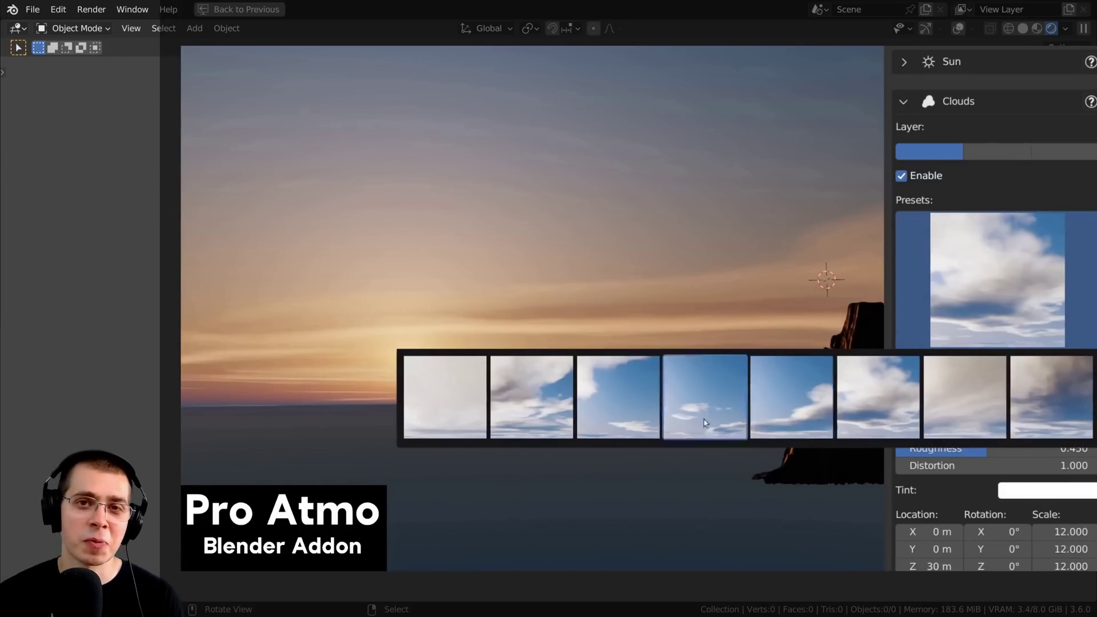
pyautogui.click(704, 423)
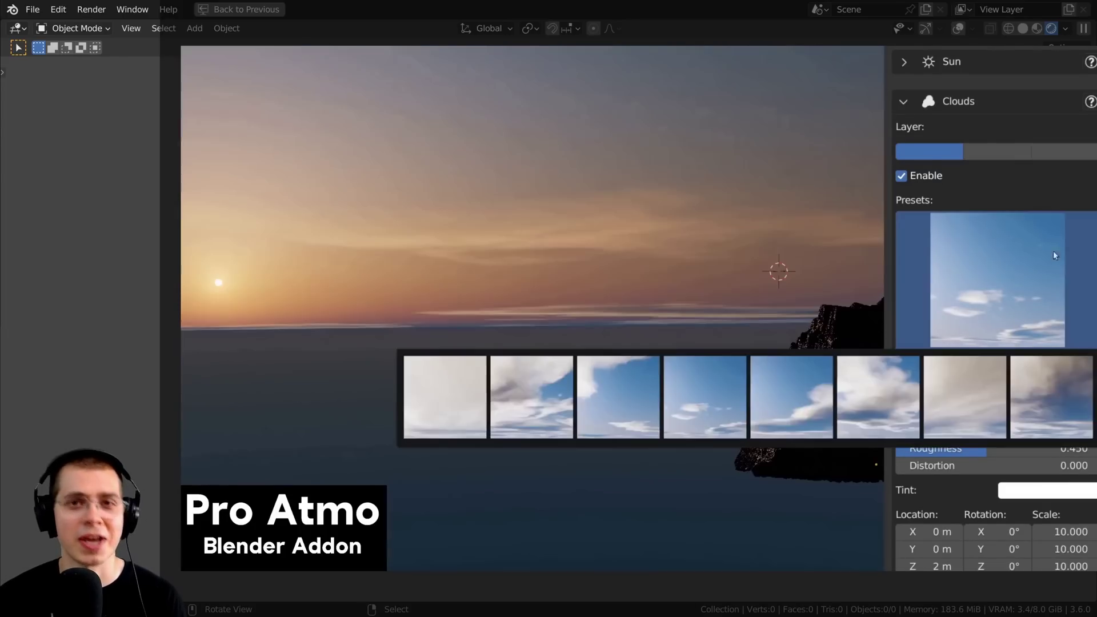
pyautogui.click(451, 391)
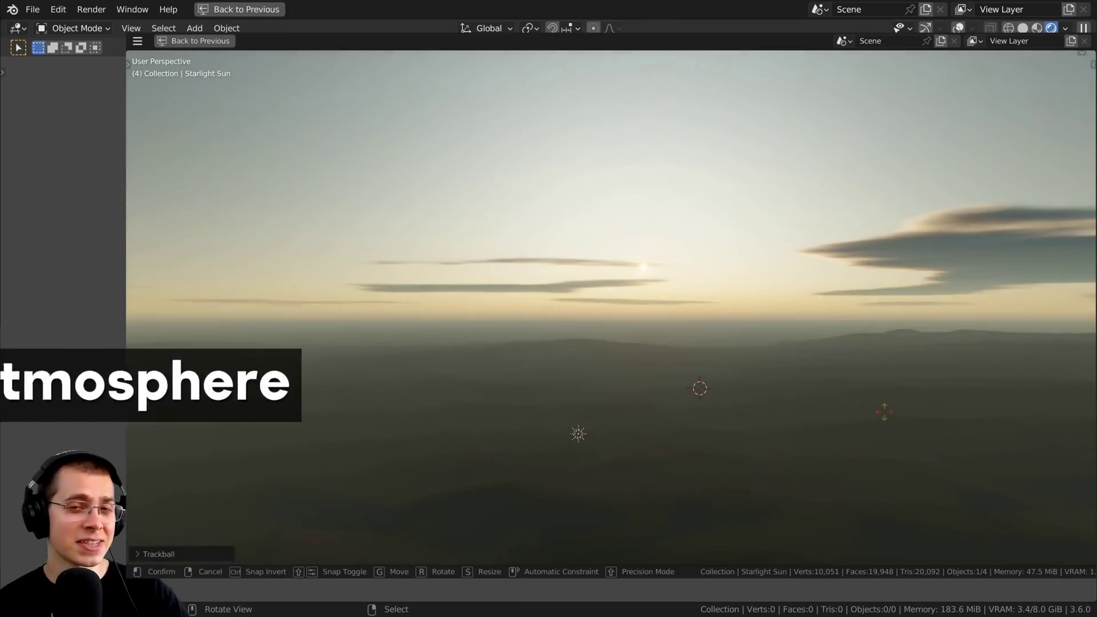
pyautogui.moveTo(893, 440)
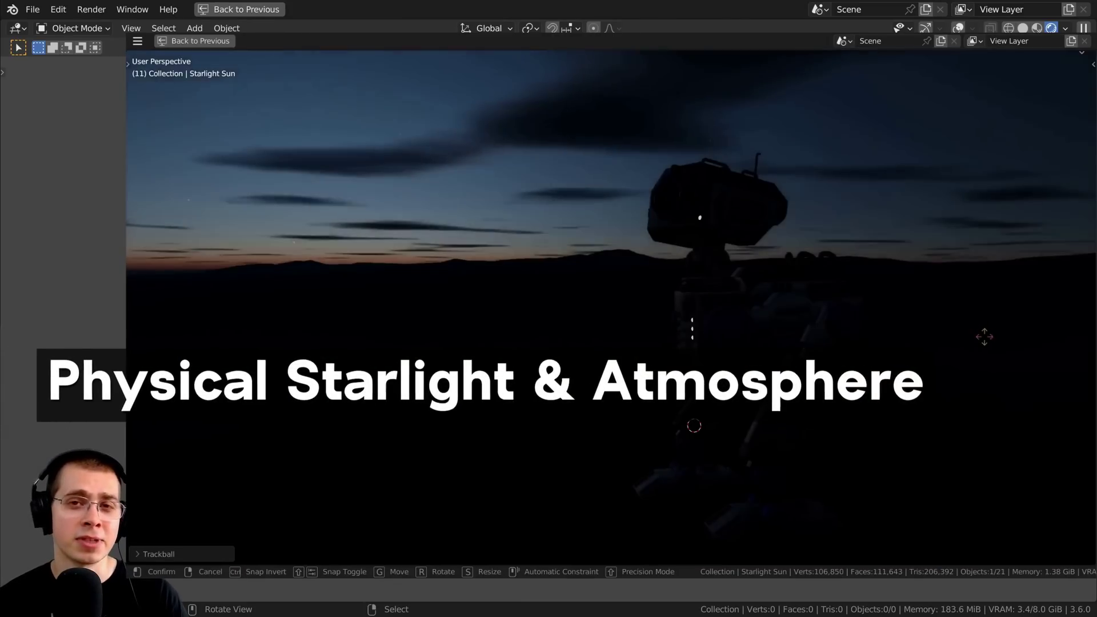
pyautogui.moveTo(999, 471)
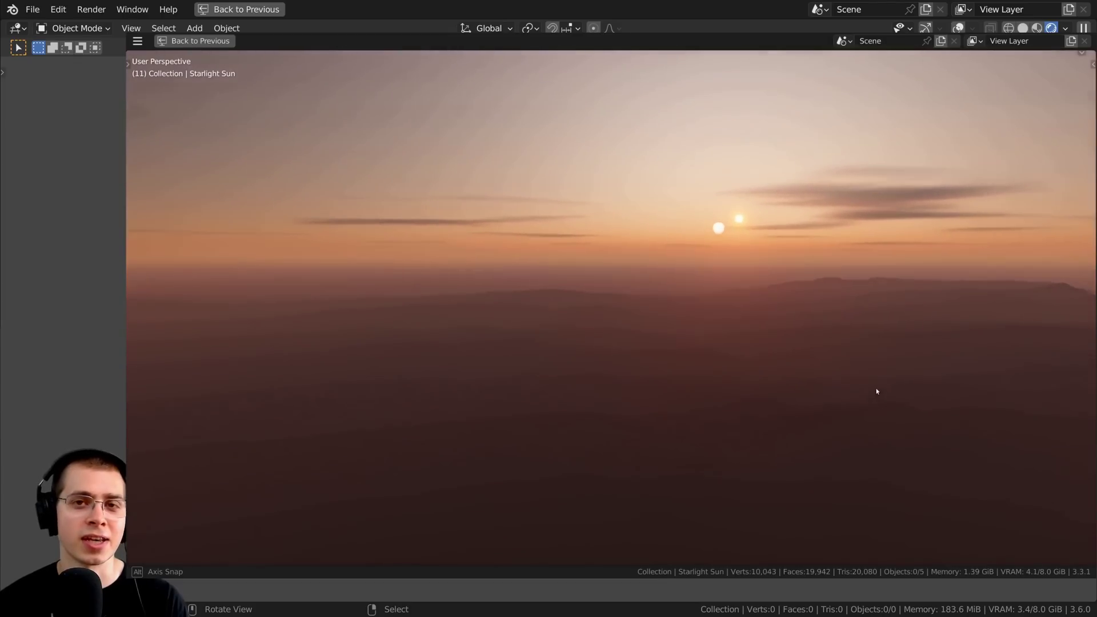
pyautogui.click(860, 392)
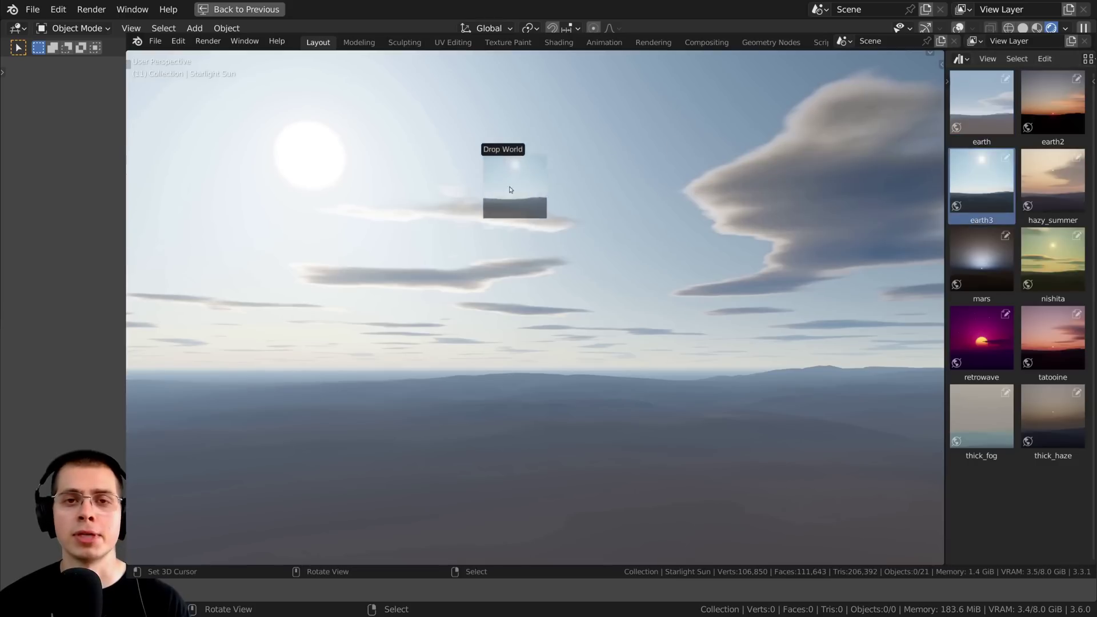
# - Try the earth3 and earth2 world presets of Physical Starlight & Atmosphere on the scene
pyautogui.moveTo(502, 197); pyautogui.dragTo(497, 228)
pyautogui.moveTo(497, 227); pyautogui.dragTo(398, 233, button='middle')
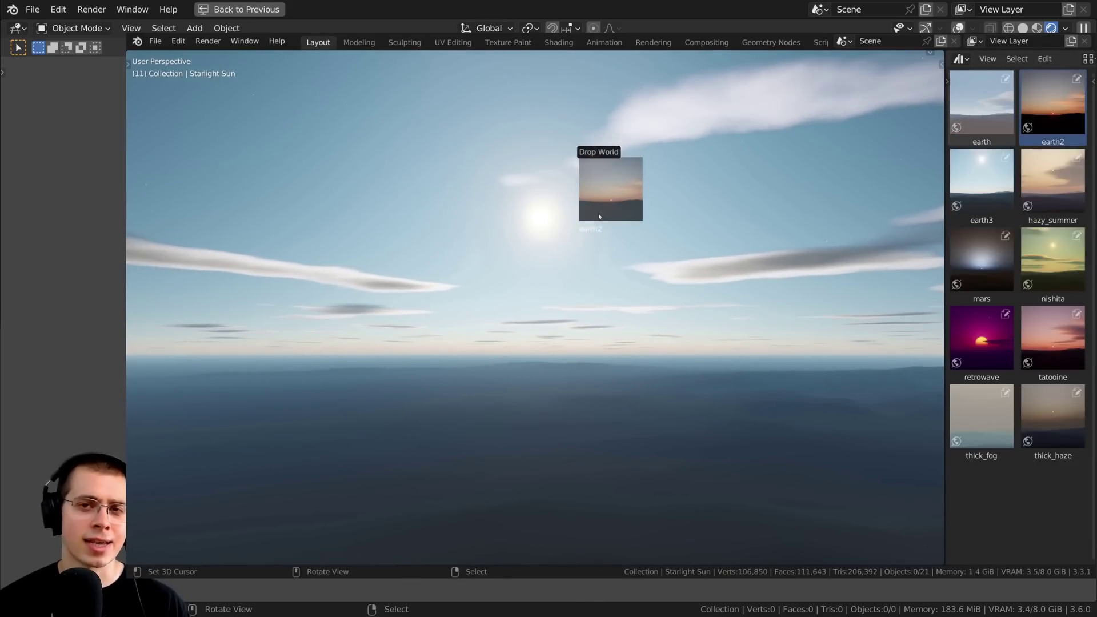
pyautogui.moveTo(599, 217); pyautogui.dragTo(554, 331)
pyautogui.moveTo(544, 344); pyautogui.dragTo(615, 350, button='middle')
pyautogui.moveTo(615, 350); pyautogui.dragTo(619, 352, button='middle')
# - Try the hazy_summer and mars world presets on the scene, and apply the retrowave world
pyautogui.moveTo(1054, 182); pyautogui.dragTo(652, 269)
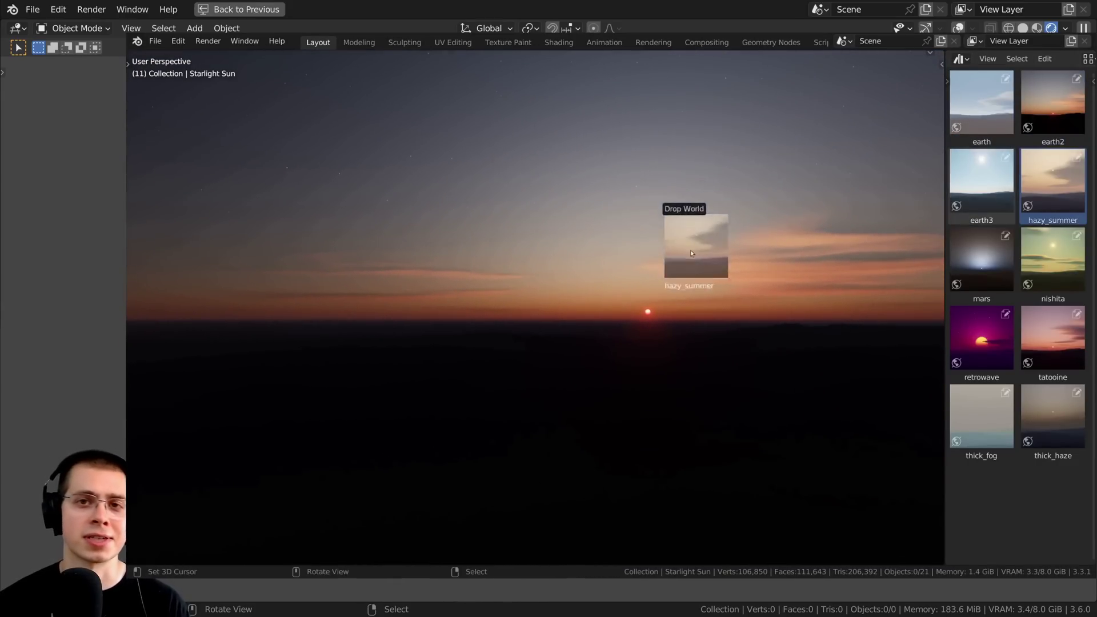
pyautogui.moveTo(652, 269); pyautogui.dragTo(679, 252, button='middle')
pyautogui.moveTo(982, 268); pyautogui.dragTo(611, 299)
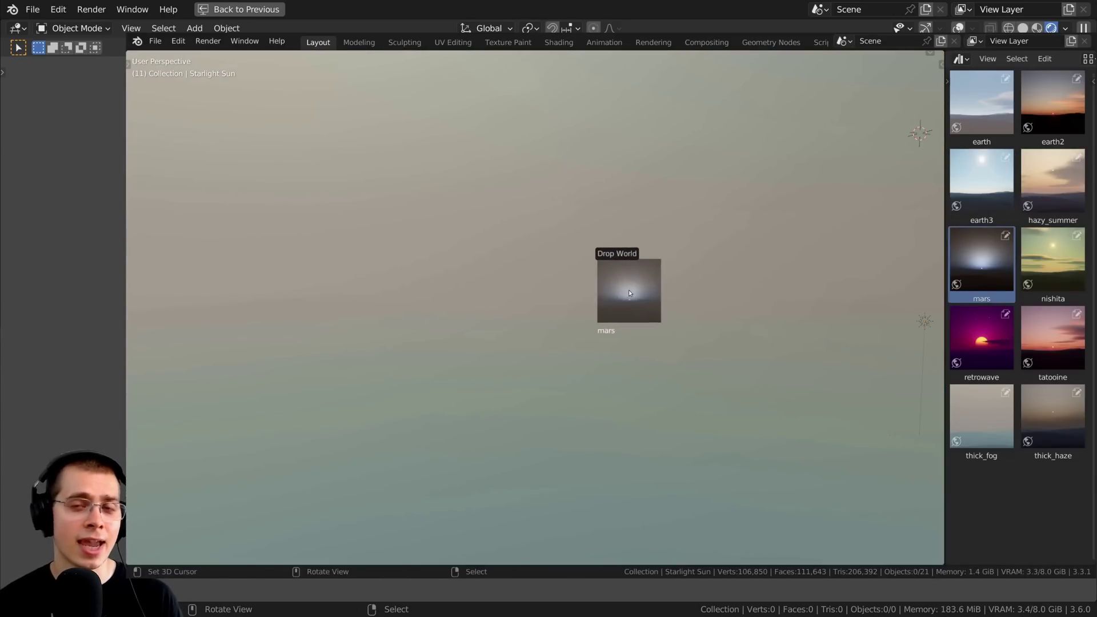
pyautogui.moveTo(610, 301); pyautogui.dragTo(583, 302, button='middle')
pyautogui.moveTo(982, 338); pyautogui.dragTo(686, 328)
pyautogui.moveTo(686, 328)
pyautogui.mouseDown(button='middle')
pyautogui.moveTo(674, 326)
pyautogui.moveTo(680, 318)
pyautogui.moveTo(683, 333)
pyautogui.mouseUp(button='middle')
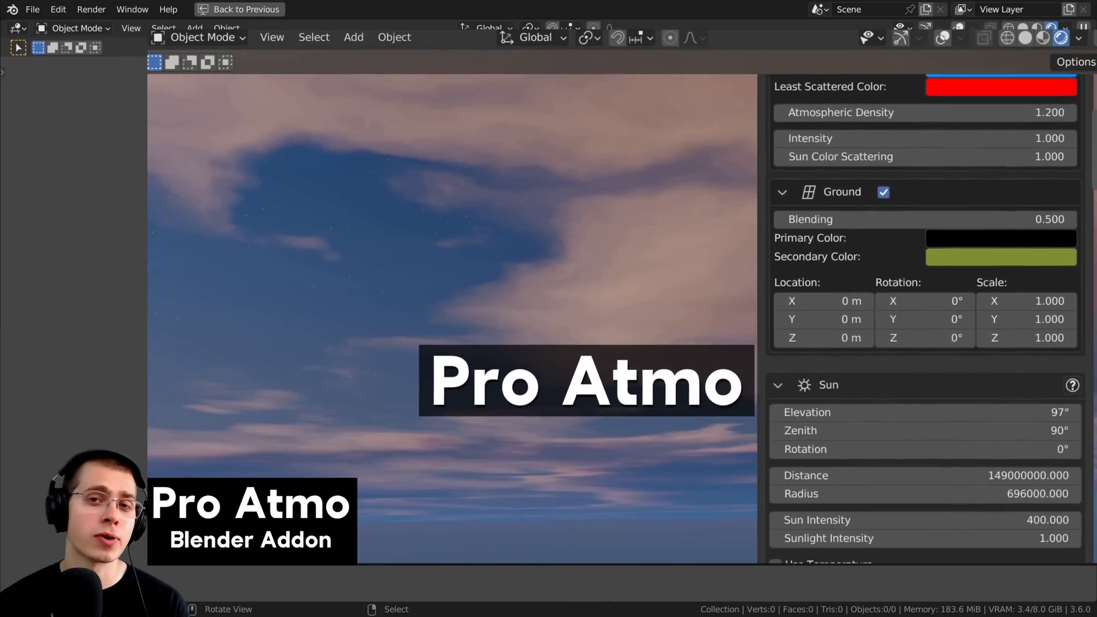
# - Look through Pro Atmo's atmosphere, ground, sun and cloud settings down to the Planets section
pyautogui.scroll(-4, 926, 320)
pyautogui.scroll(-4, 925, 314)
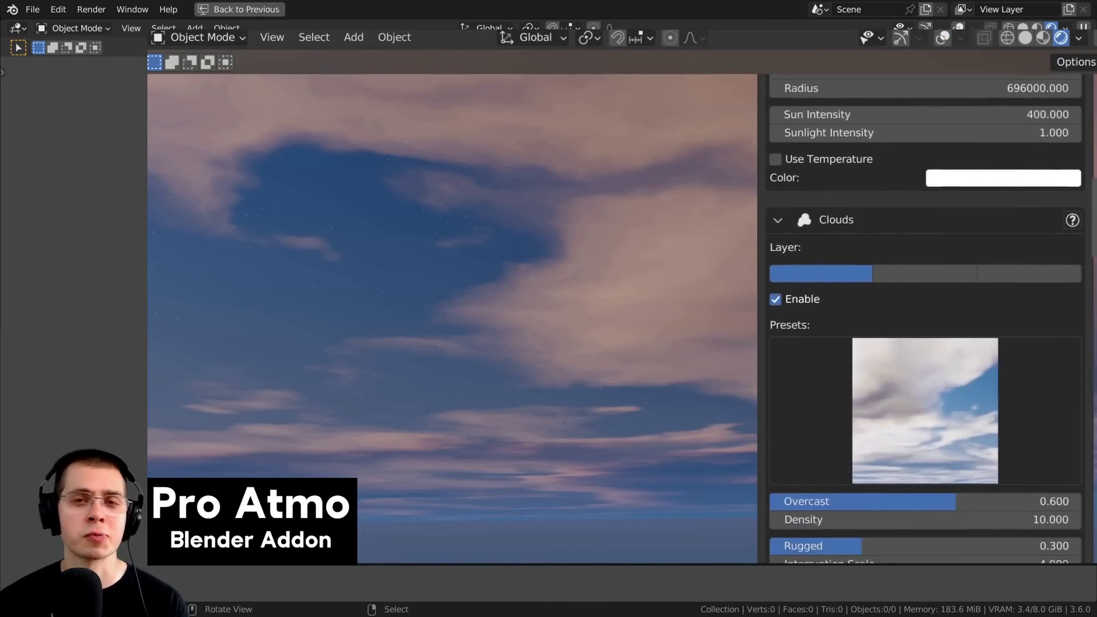
pyautogui.scroll(-15, 926, 314)
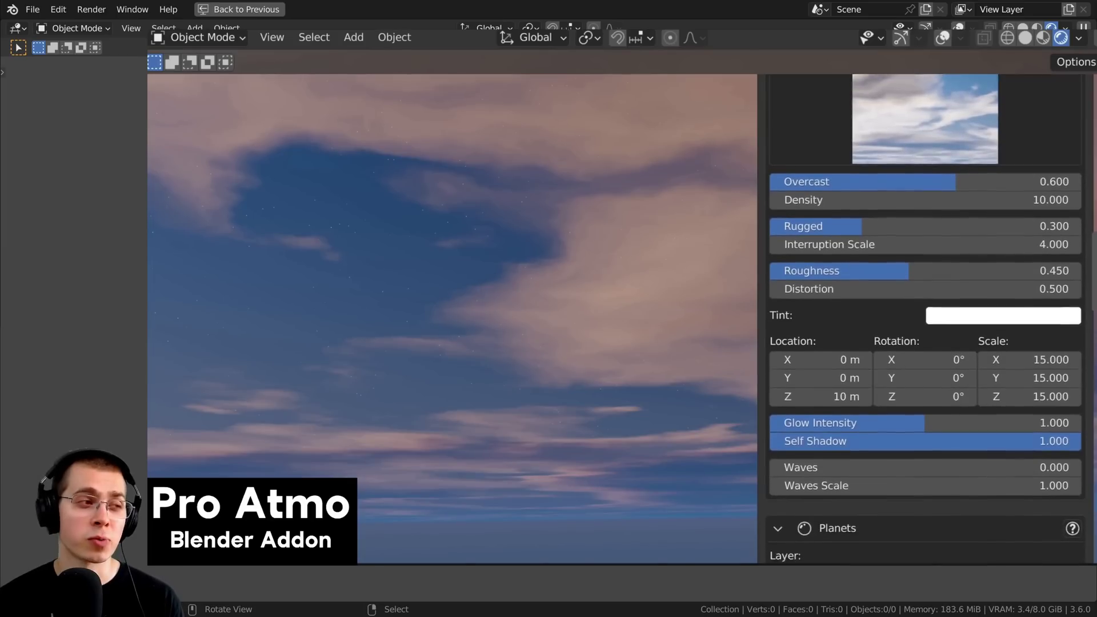
pyautogui.scroll(-12, 925, 314)
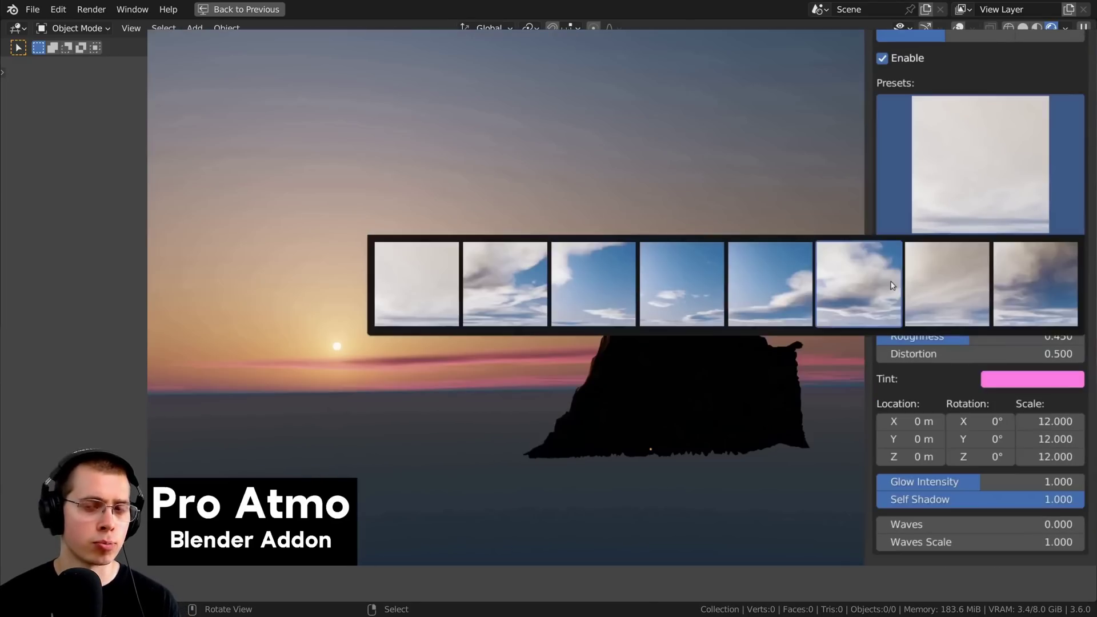
# - Set Pro Atmo's cloud preset to the large puffy clouds with patches of blue sky, and increase the nebula's Overcast
pyautogui.click(893, 286)
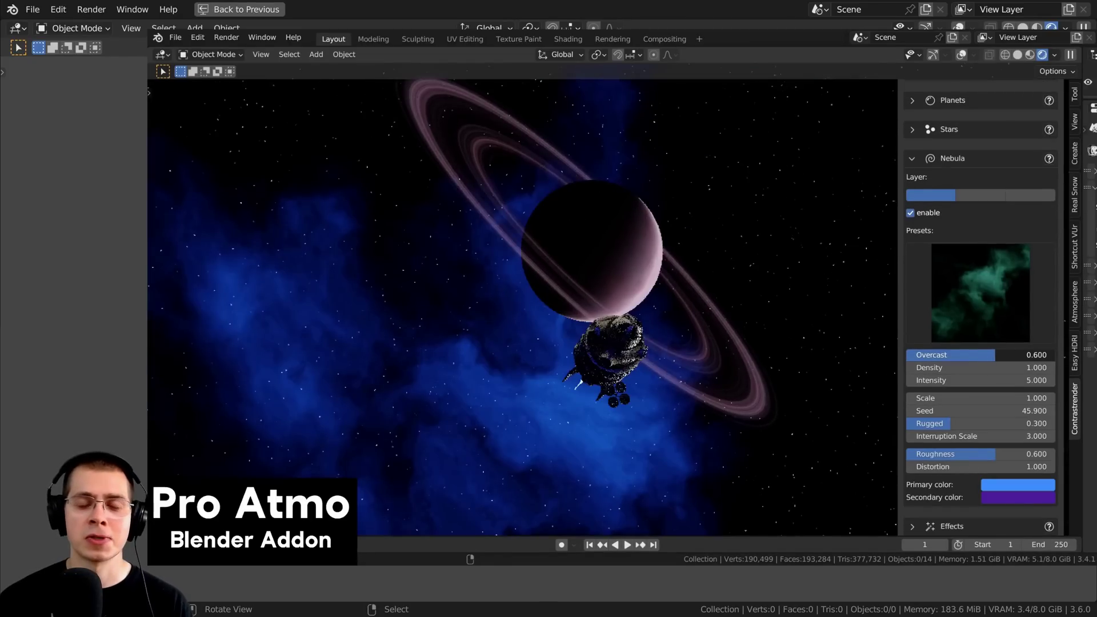
pyautogui.moveTo(995, 354); pyautogui.dragTo(1012, 355)
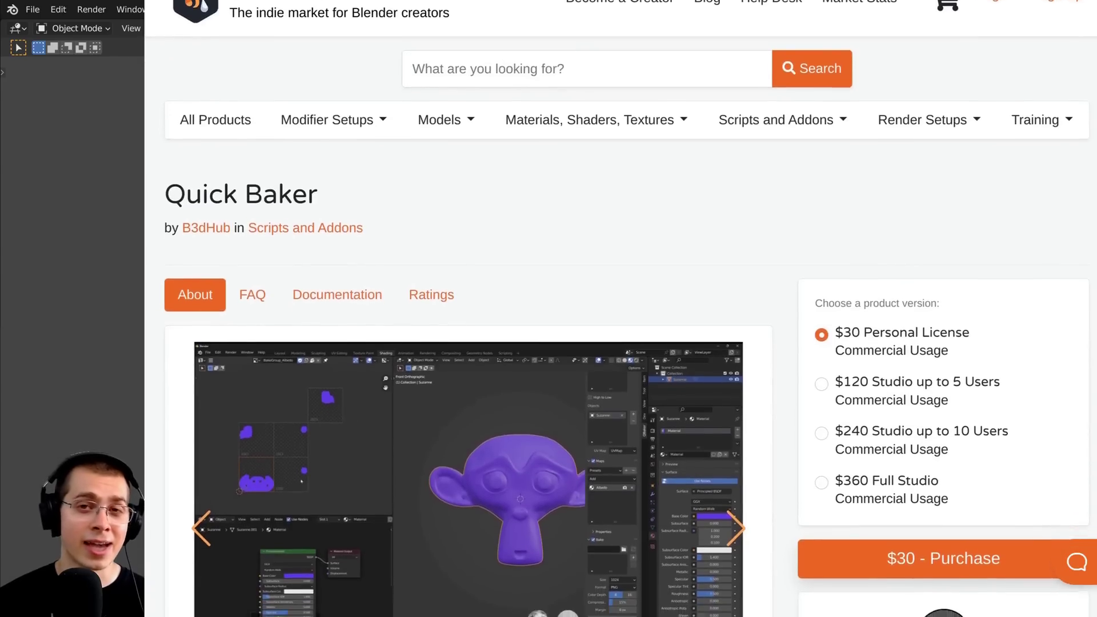
# - Read the Quick Baker product page from the license options through the introduction to the object bake features
pyautogui.scroll(-3, 621, 309)
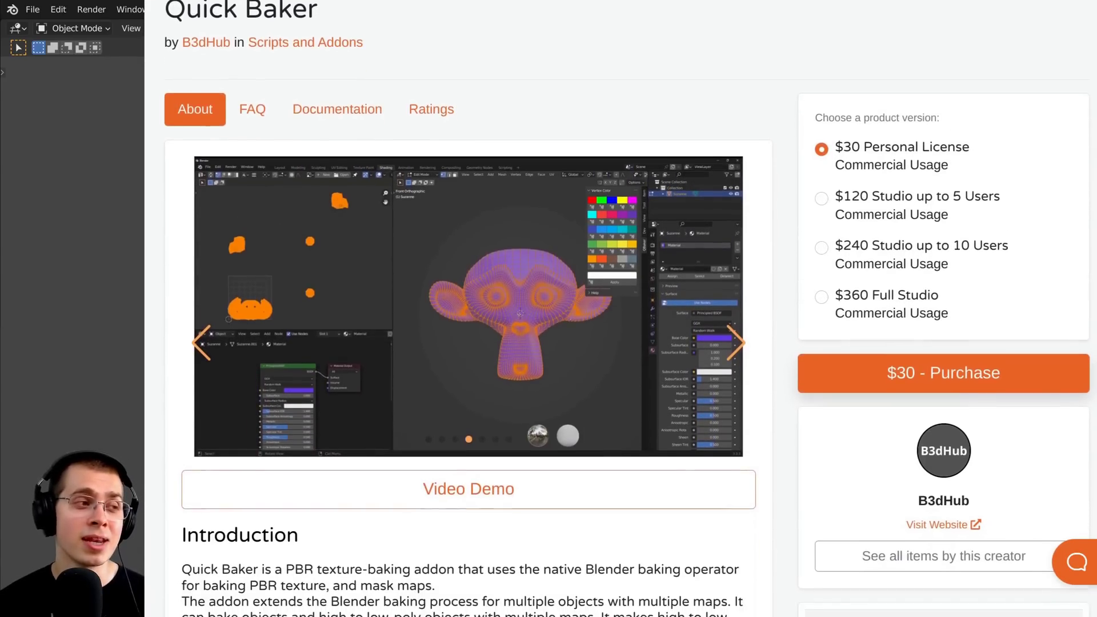
pyautogui.scroll(-4, 468, 320)
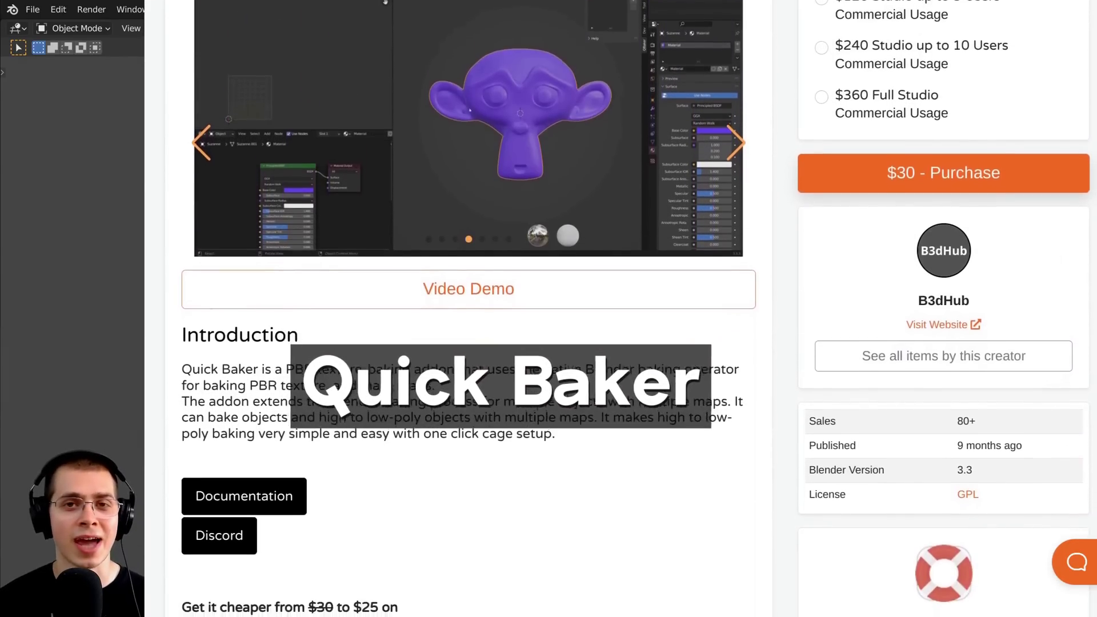
pyautogui.scroll(-4, 468, 309)
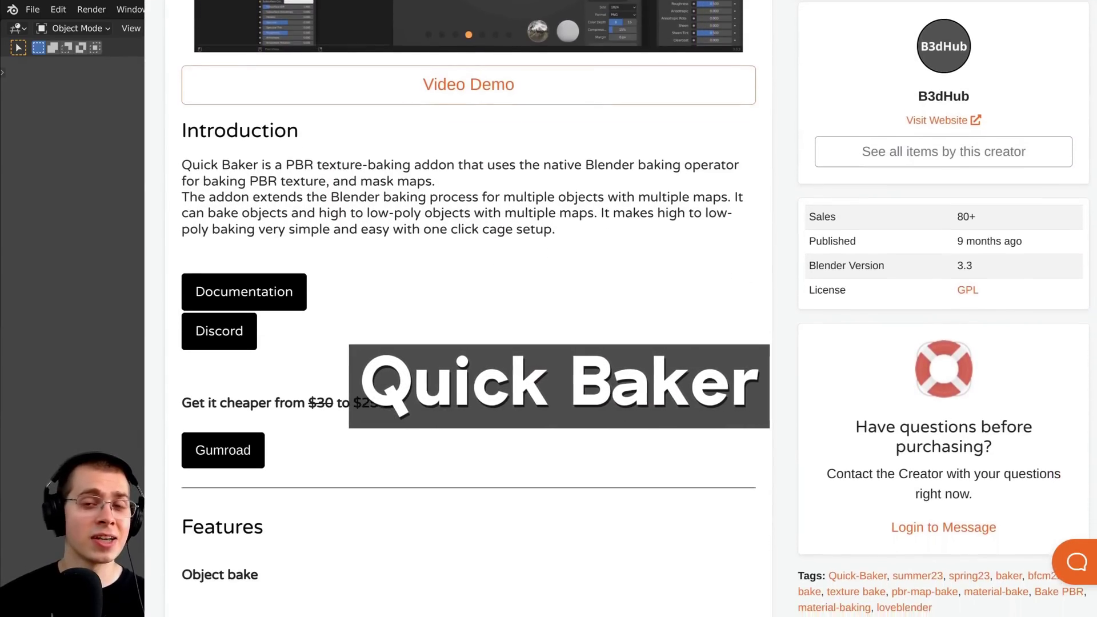
pyautogui.scroll(-4, 469, 309)
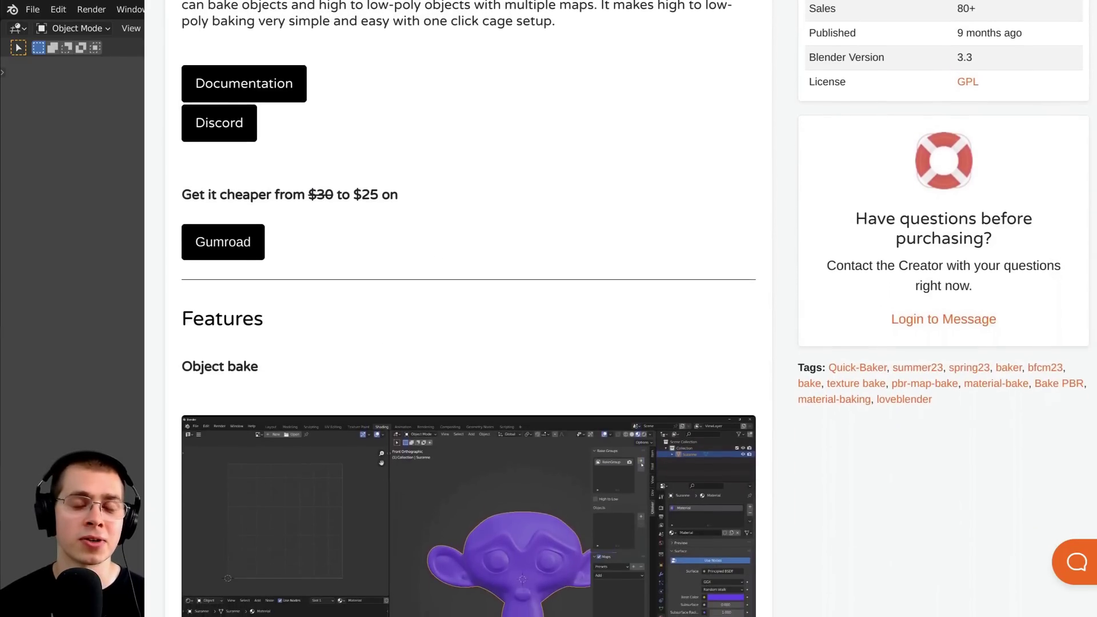
pyautogui.scroll(-4, 469, 308)
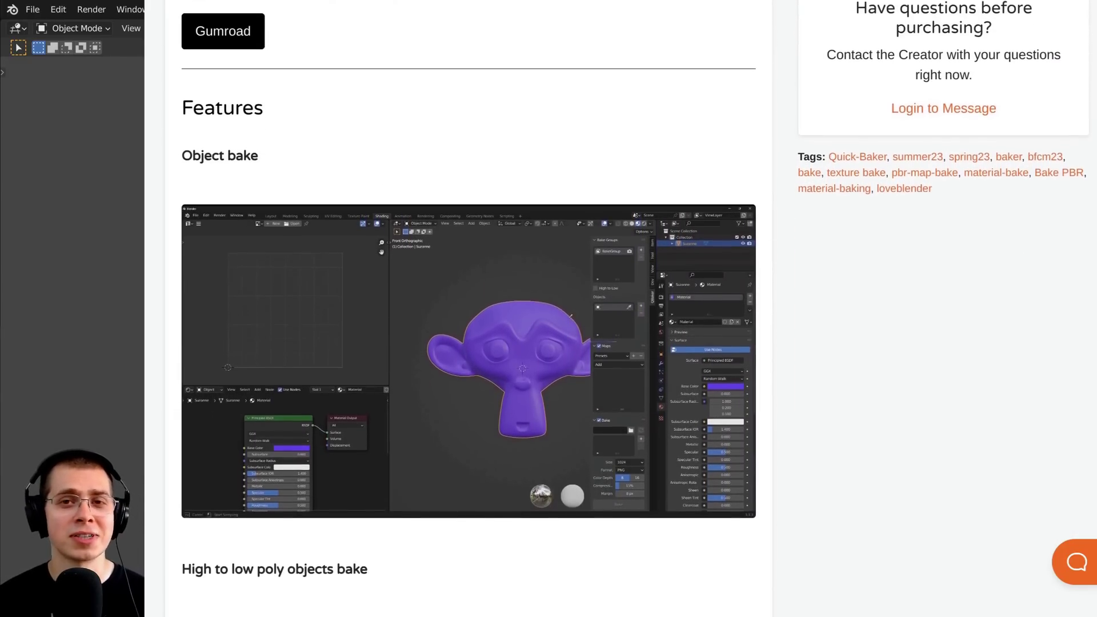
pyautogui.scroll(-4, 468, 309)
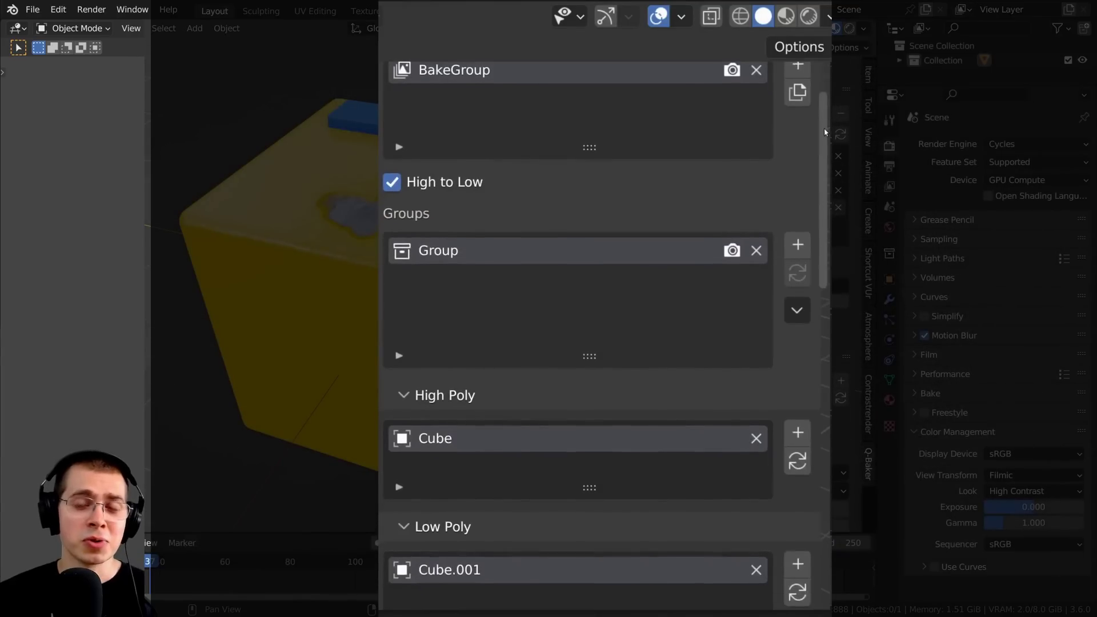
# - Examine Quick Baker's High to Low bake group settings in Blender, including the High Poly and Low Poly objects
pyautogui.scroll(-4, 826, 166)
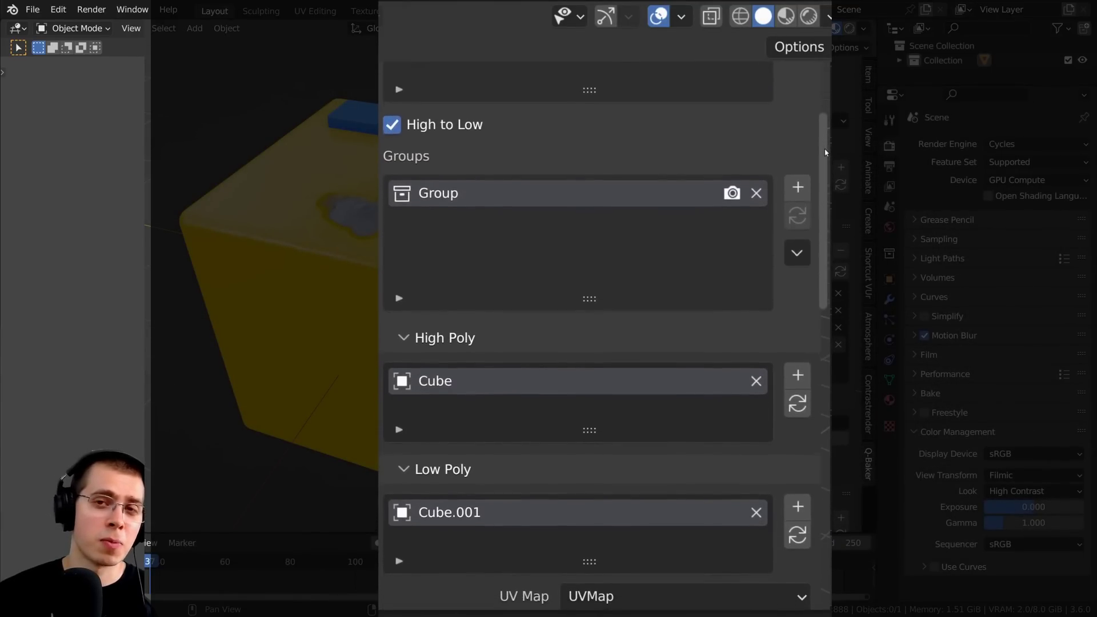
pyautogui.moveTo(827, 166); pyautogui.dragTo(823, 432)
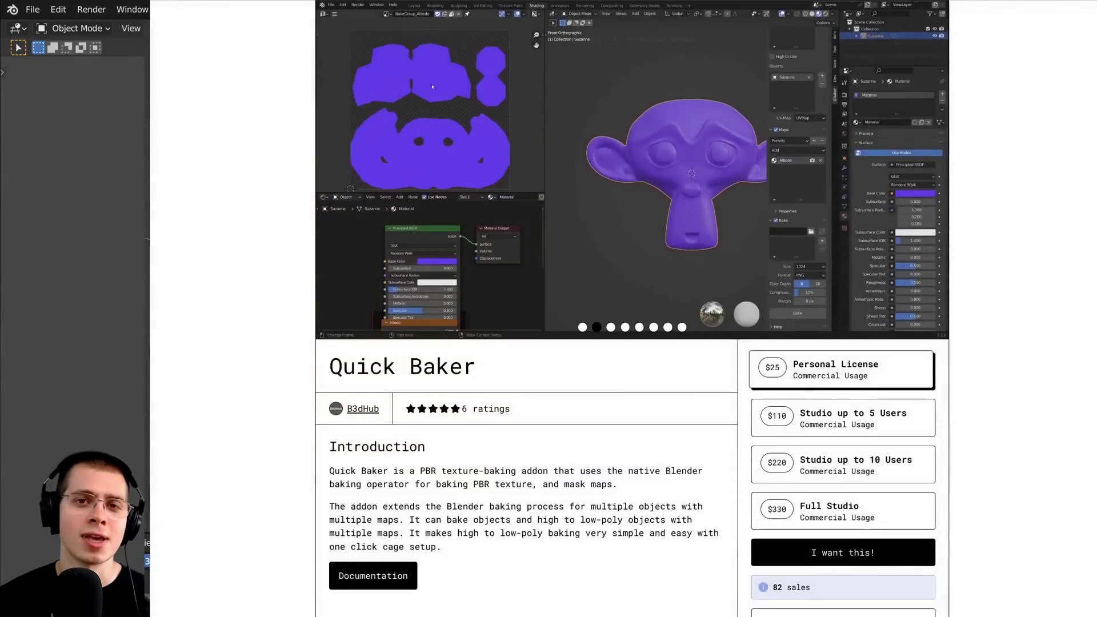